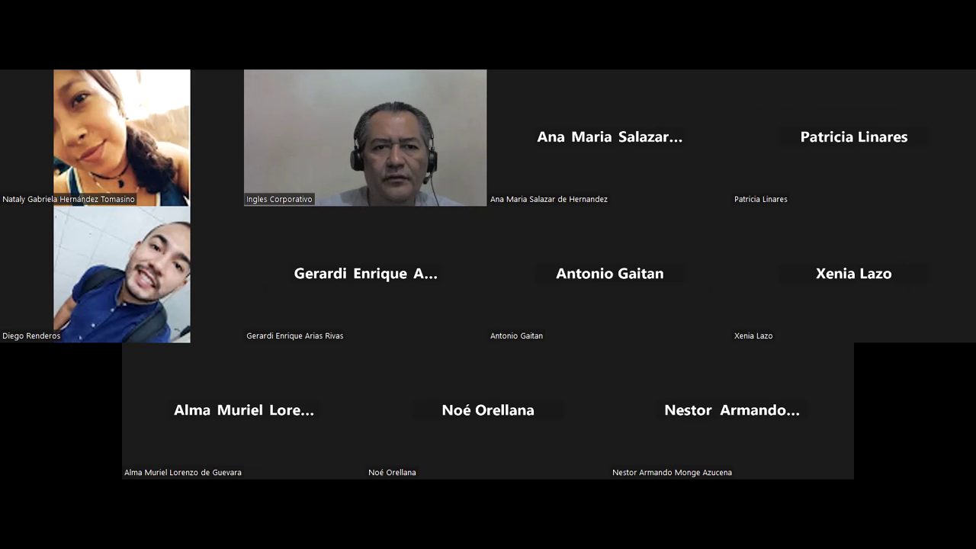
- Scroll the shared Word guide to step 10 on UserForm properties
scroll(681, 180, "down", 1)
scroll(681, 180, "down", 5)
scroll(680, 228, "down", 1)
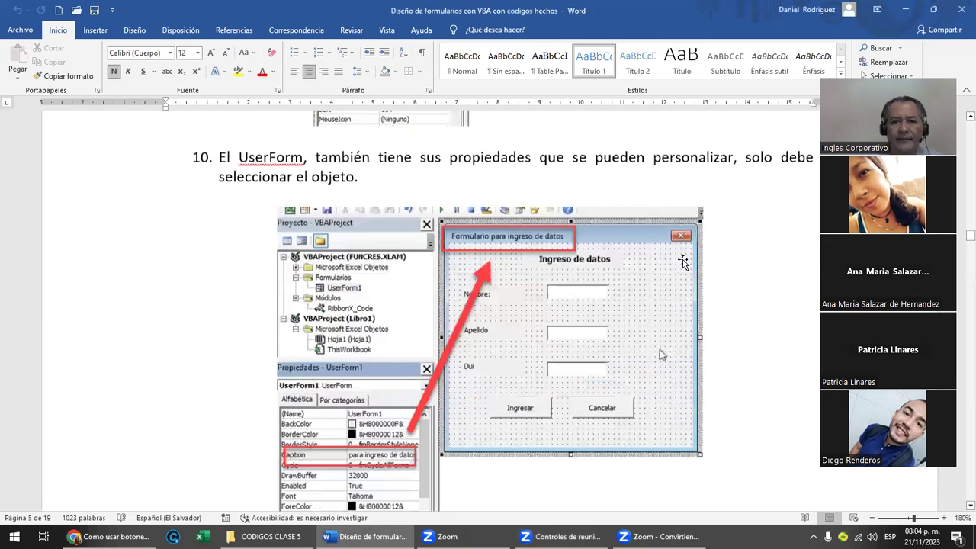
- Scroll the Word guide down toward page 14's CODIGO PRIMER EJERCICIO section
scroll(681, 273, "down", 10)
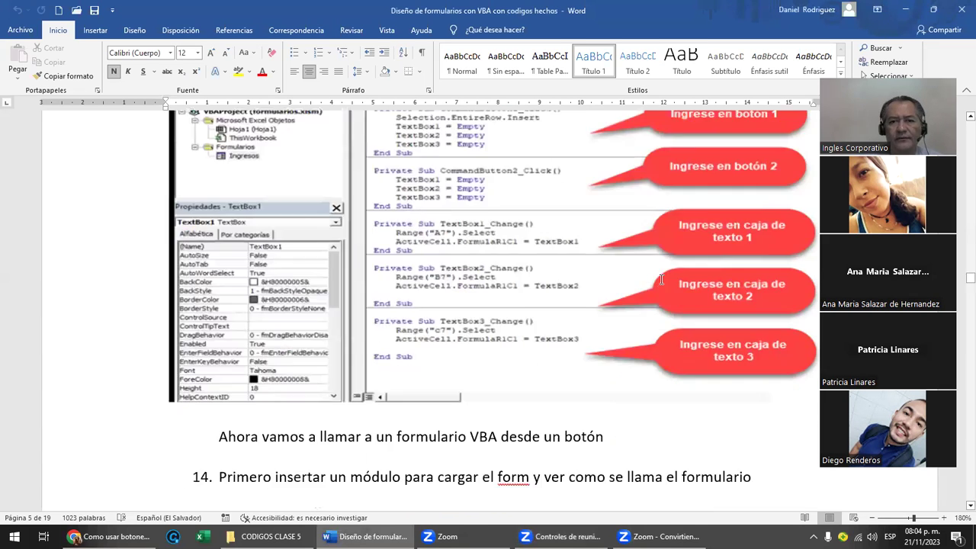
scroll(661, 279, "down", 5)
scroll(660, 284, "down", 5)
scroll(656, 290, "down", 5)
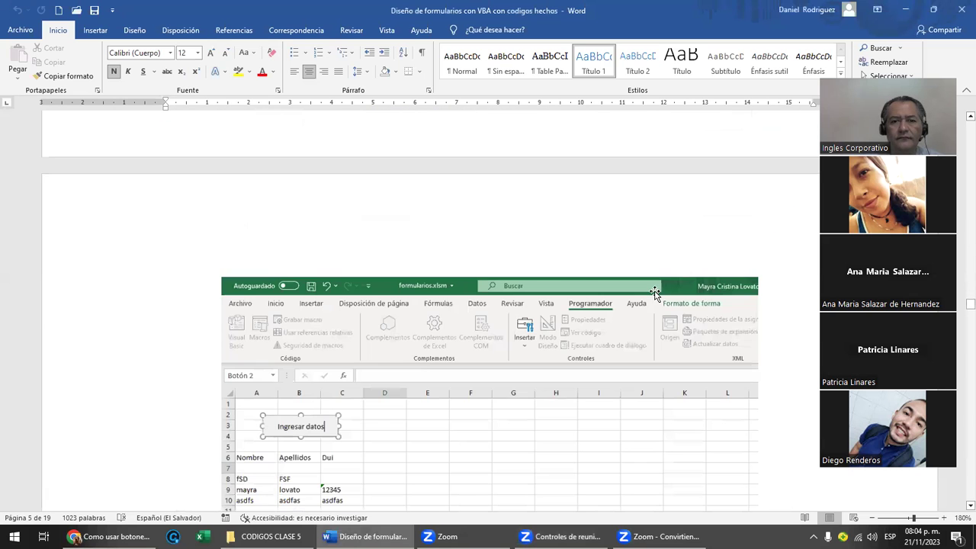
scroll(654, 292, "down", 5)
scroll(656, 293, "down", 5)
scroll(657, 295, "down", 5)
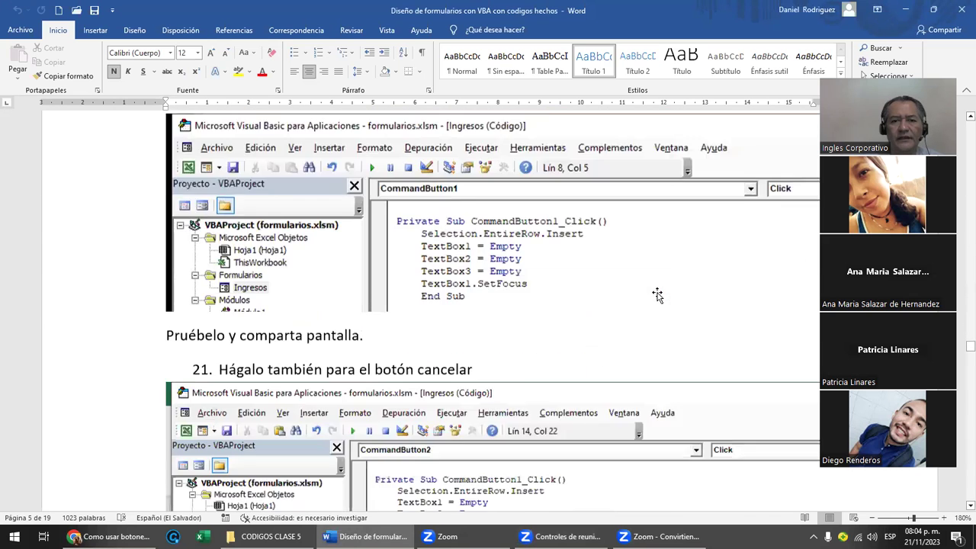
scroll(657, 295, "down", 5)
scroll(656, 292, "down", 3)
scroll(656, 292, "down", 1)
scroll(657, 292, "down", 5)
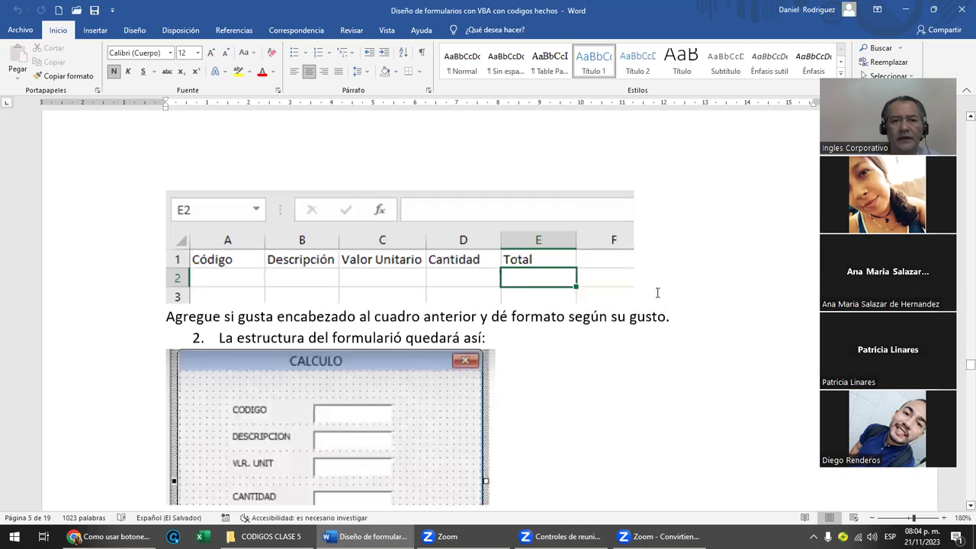
scroll(657, 292, "down", 5)
scroll(657, 292, "down", 5)
scroll(657, 293, "down", 5)
scroll(657, 295, "down", 10)
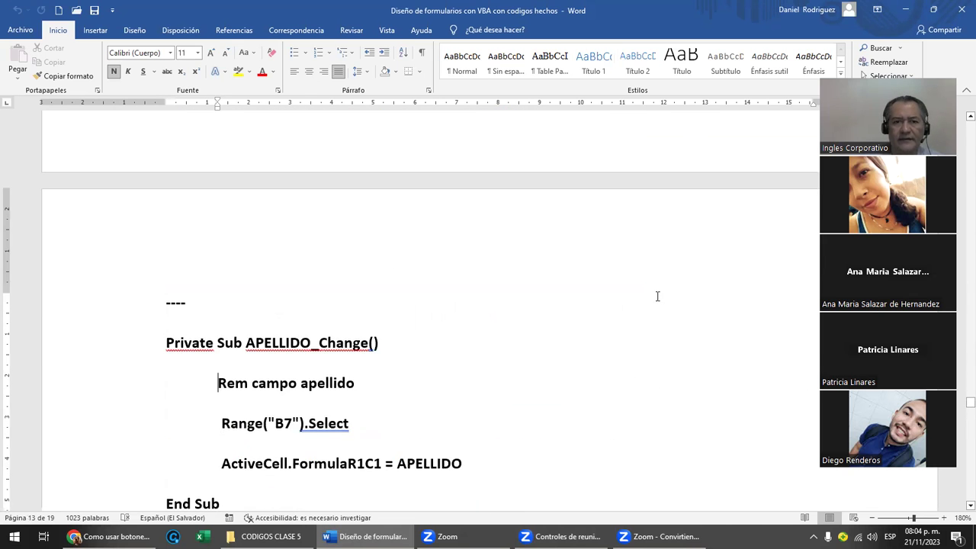
scroll(657, 296, "down", 5)
- Place the cursor at the CODIGO PRIMER EJERCICIO heading above the NOMBRE_Change code
scroll(657, 296, "up", 1)
scroll(657, 295, "up", 2)
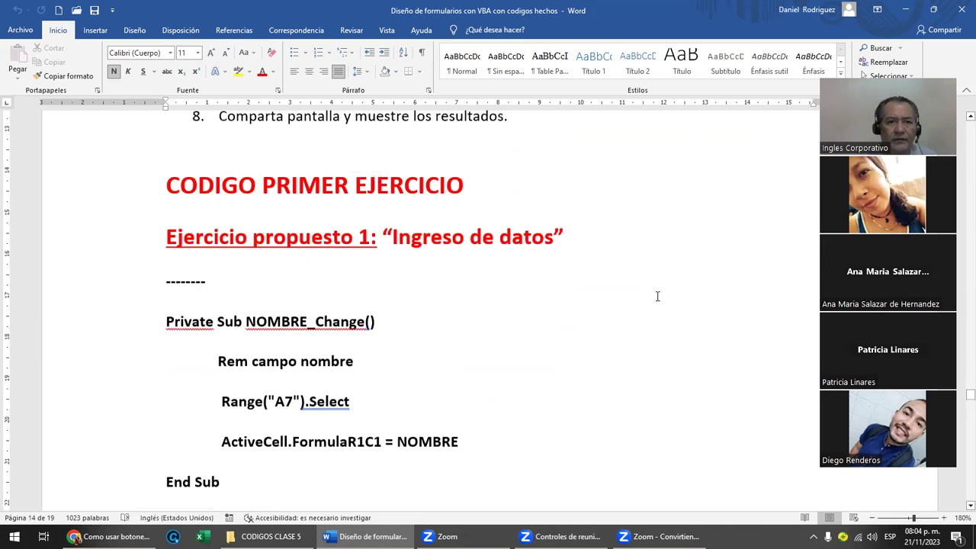
scroll(657, 296, "up", 1)
left_click(229, 170)
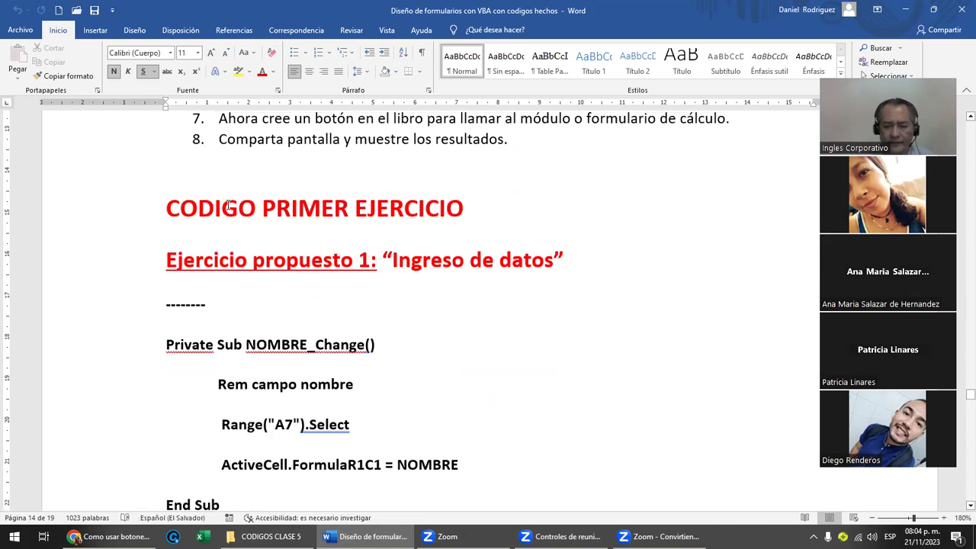
key("Down")
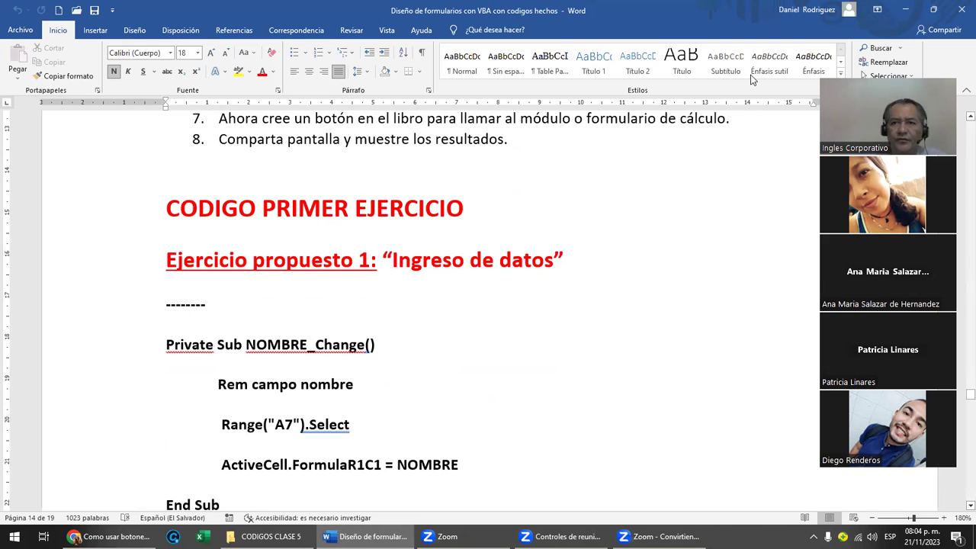
- Minimize the Word guide and load the form-buttons lesson video in Chrome
left_click(905, 10)
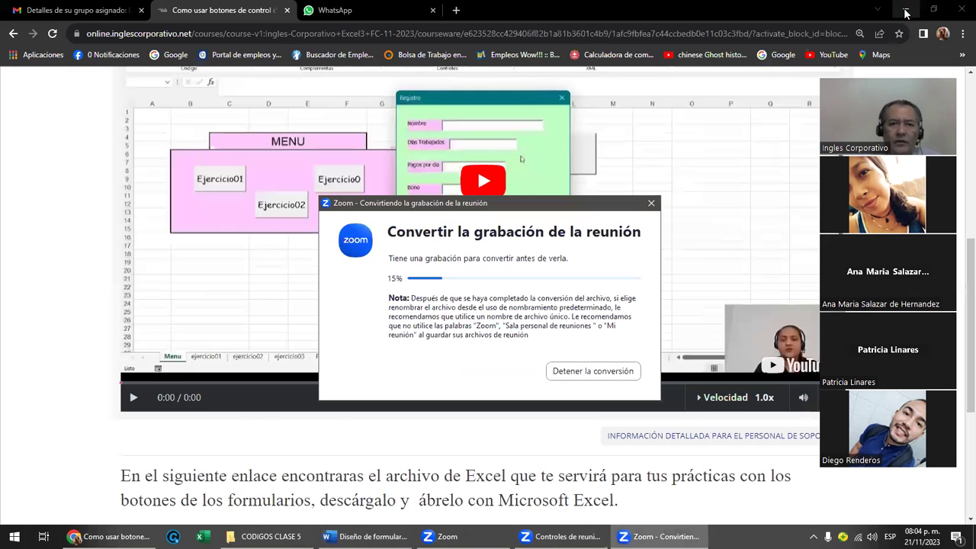
left_click(704, 133)
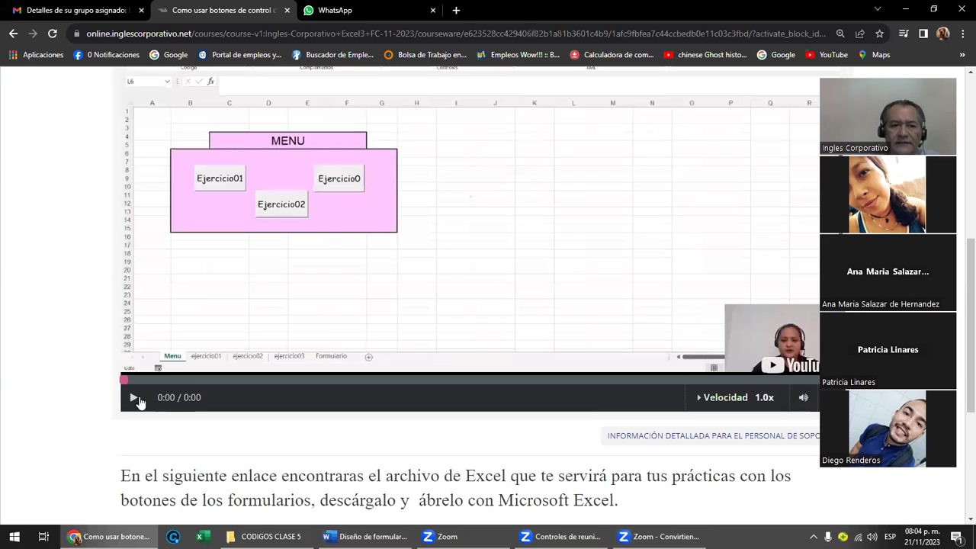
left_click(134, 397)
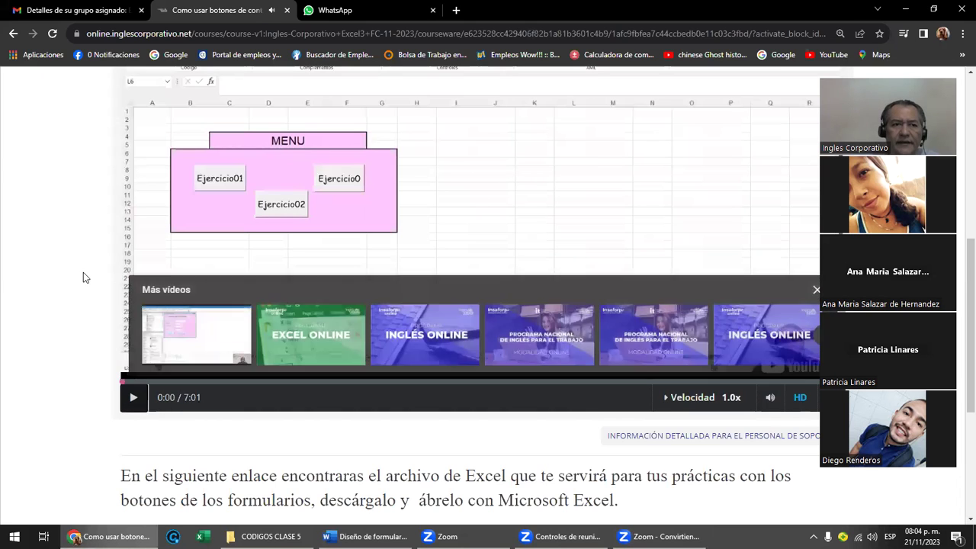
- Step back three course units to Utilizar controles de Formulario
scroll(83, 277, "up", 3)
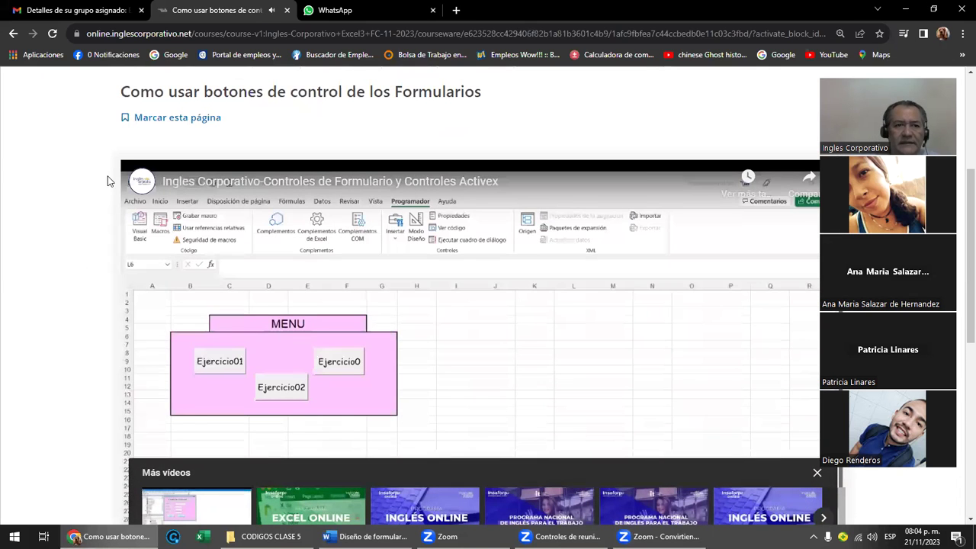
scroll(108, 181, "up", 3)
left_click(66, 238)
left_click(64, 236)
left_click(64, 236)
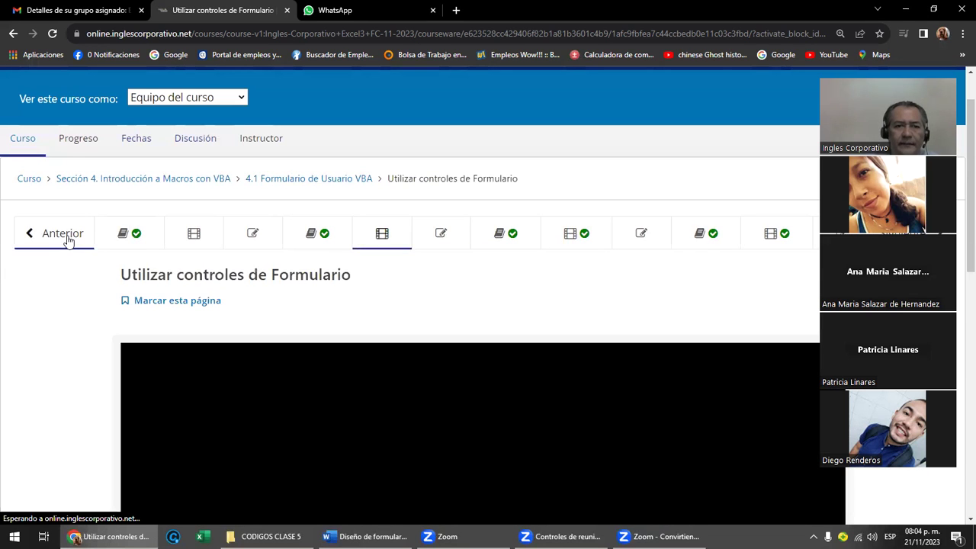
- Go back to Objetivo de la lección 4.2 and read through its Label and TextBox sections
left_click(69, 240)
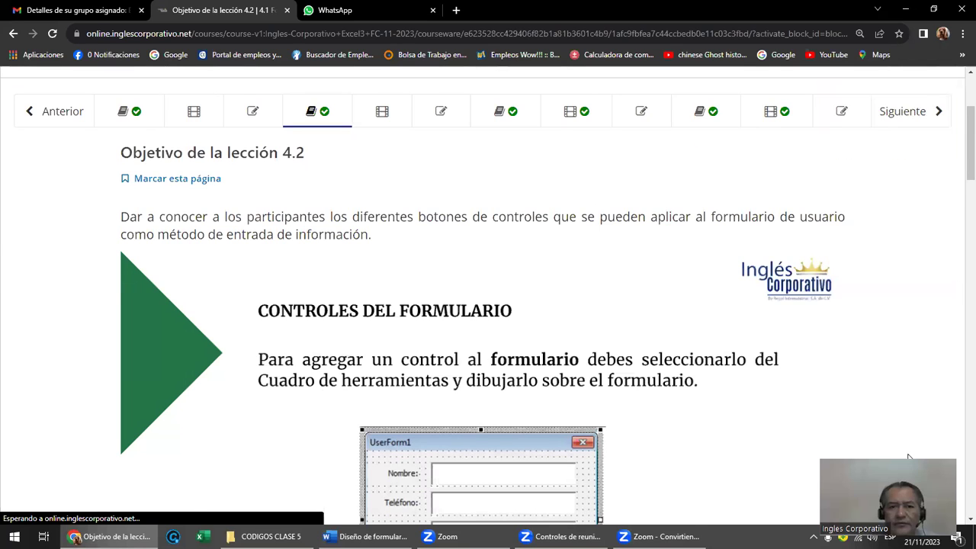
scroll(426, 262, "down", 2)
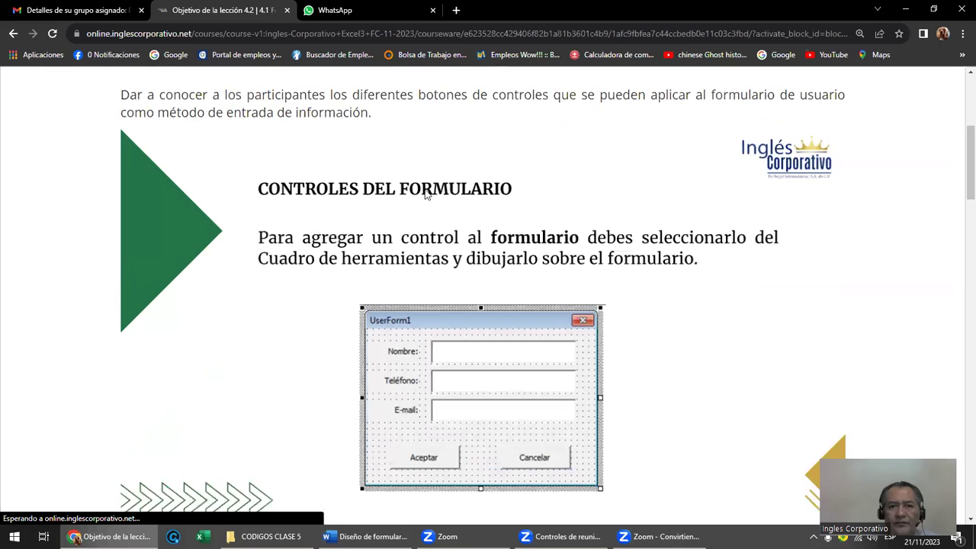
scroll(427, 195, "down", 1)
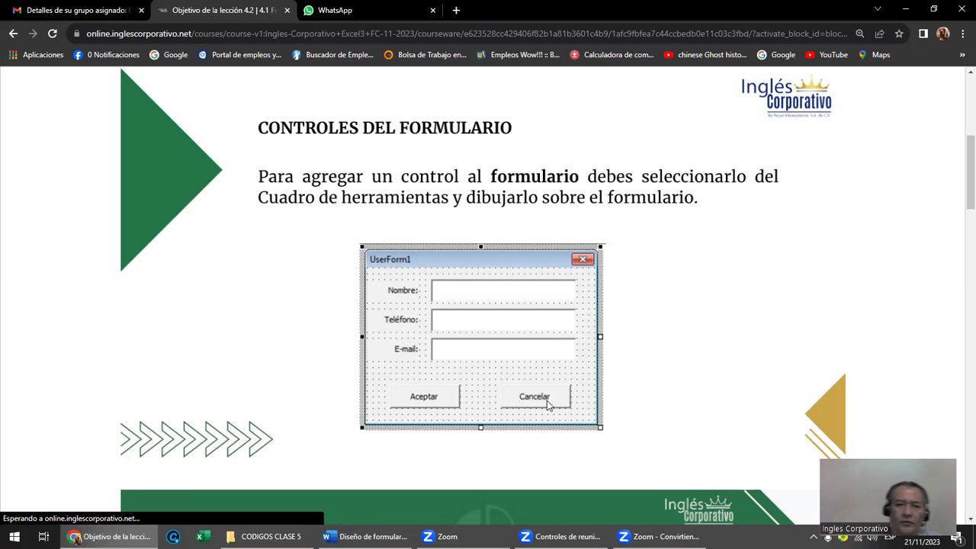
scroll(547, 400, "down", 3)
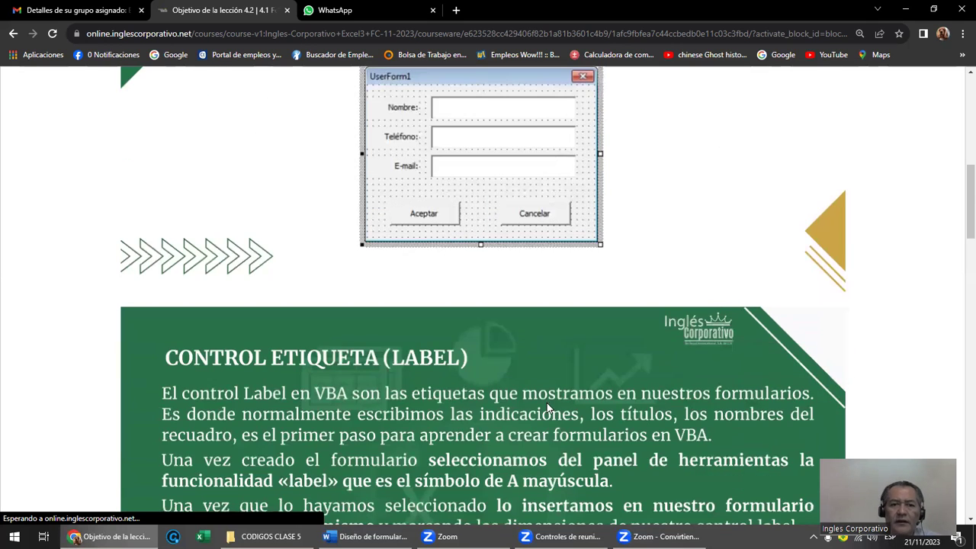
scroll(546, 402, "down", 2)
scroll(517, 387, "up", 3)
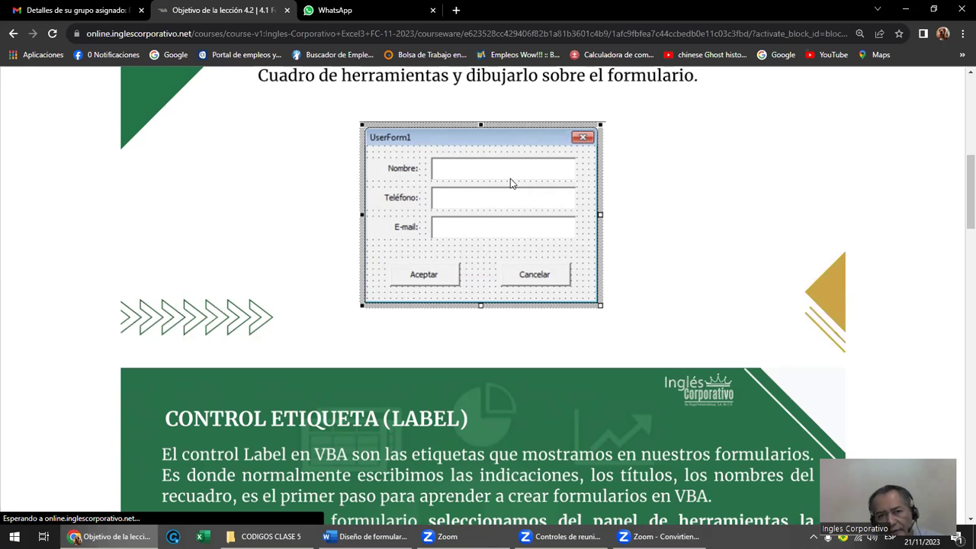
scroll(421, 229, "down", 4)
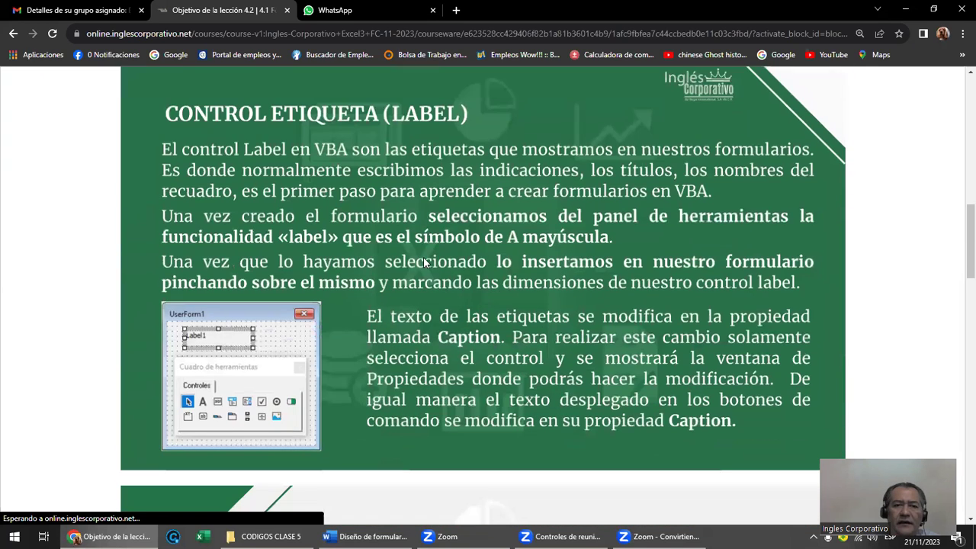
scroll(301, 368, "down", 1)
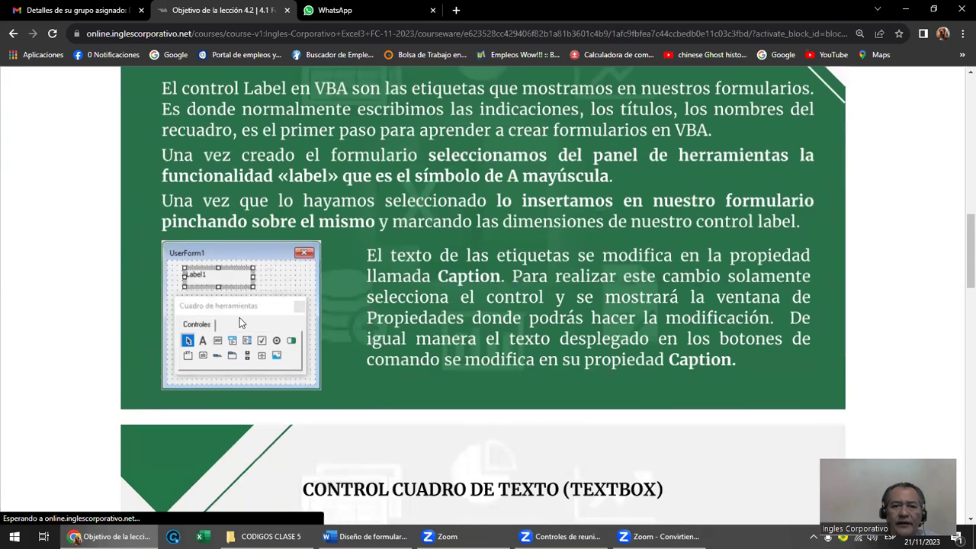
scroll(239, 317, "down", 2)
scroll(242, 315, "down", 1)
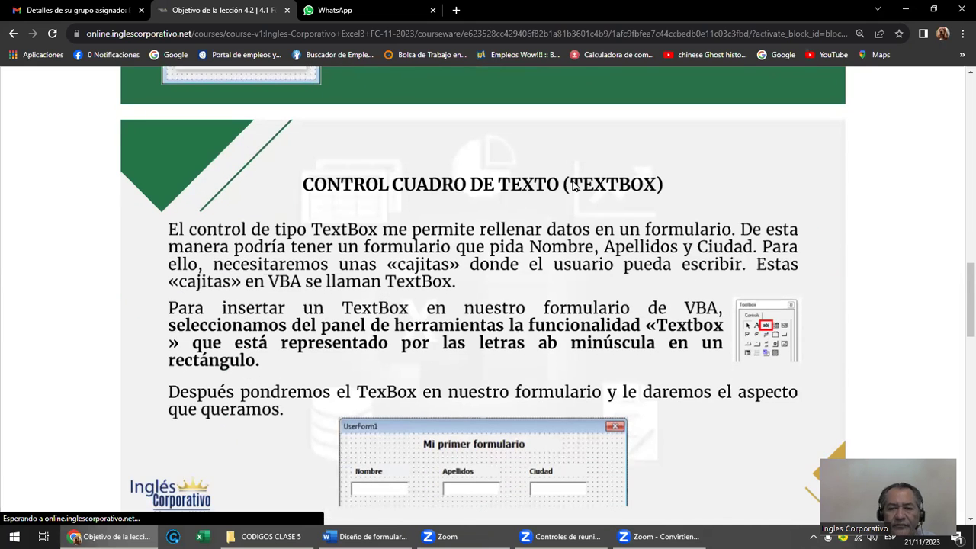
scroll(573, 187, "down", 4)
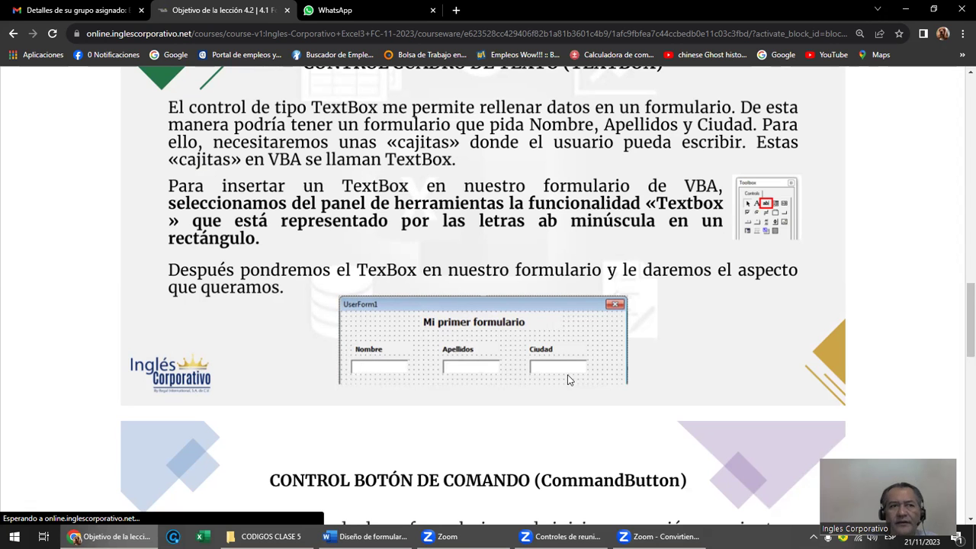
- Scroll through lesson 4.2's CommandButton and Properties sections to the page bottom
scroll(565, 380, "down", 2)
scroll(564, 385, "down", 2)
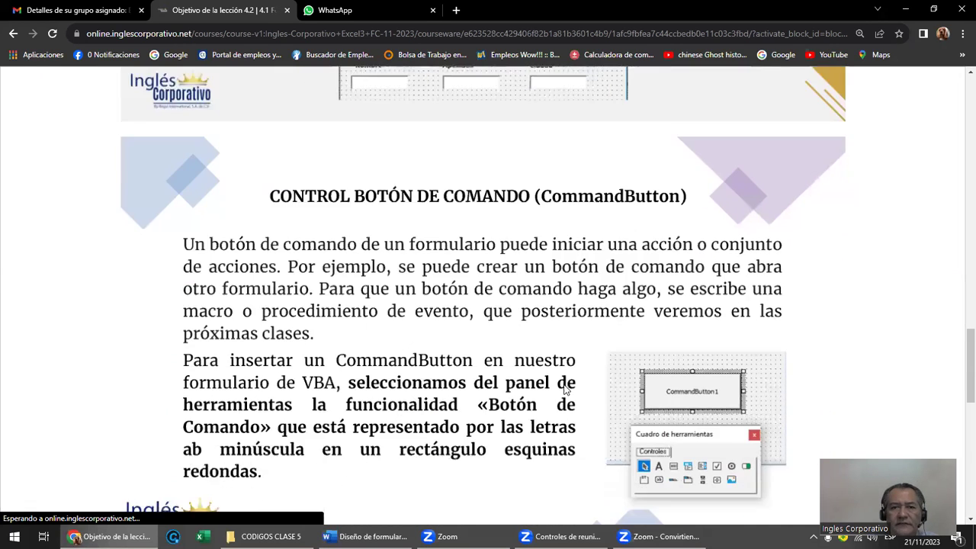
scroll(562, 392, "down", 2)
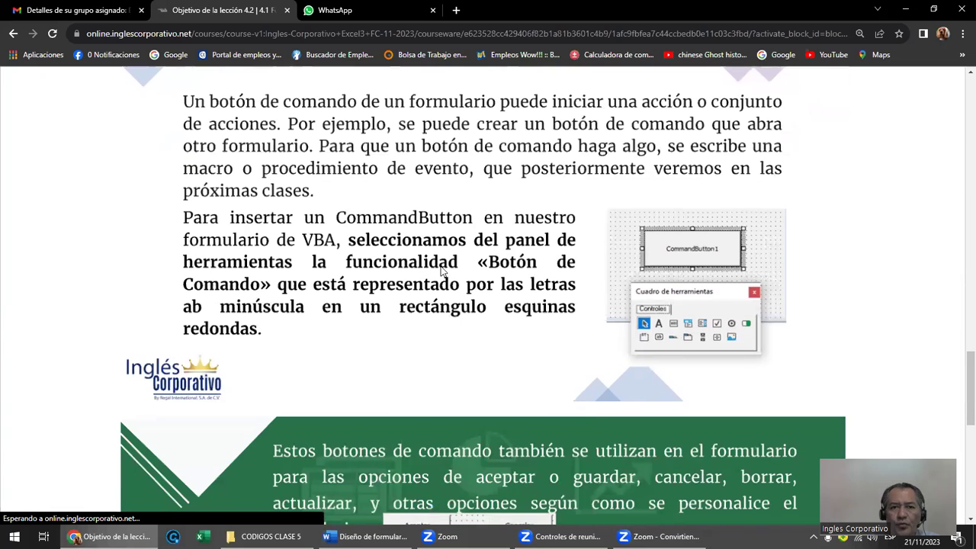
scroll(442, 269, "up", 1)
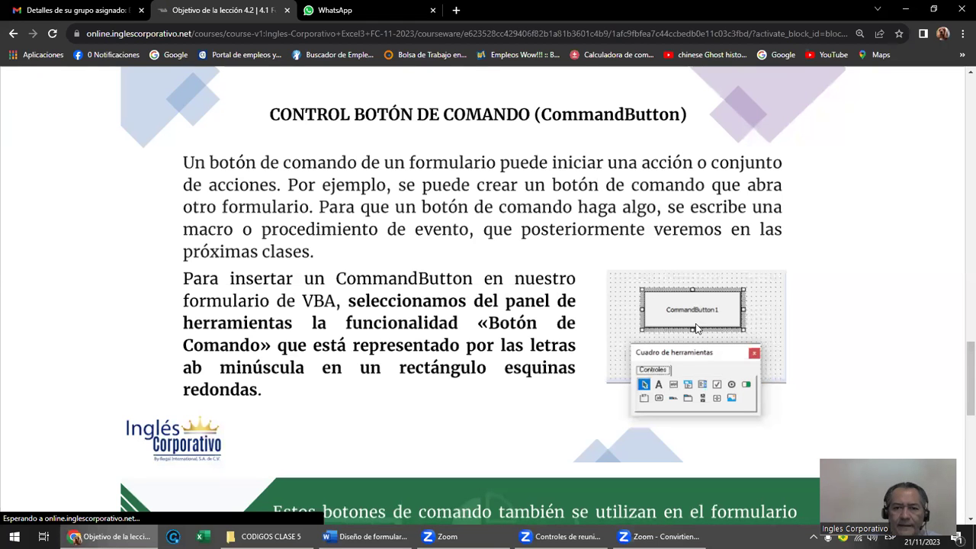
scroll(695, 323, "down", 3)
scroll(685, 312, "down", 2)
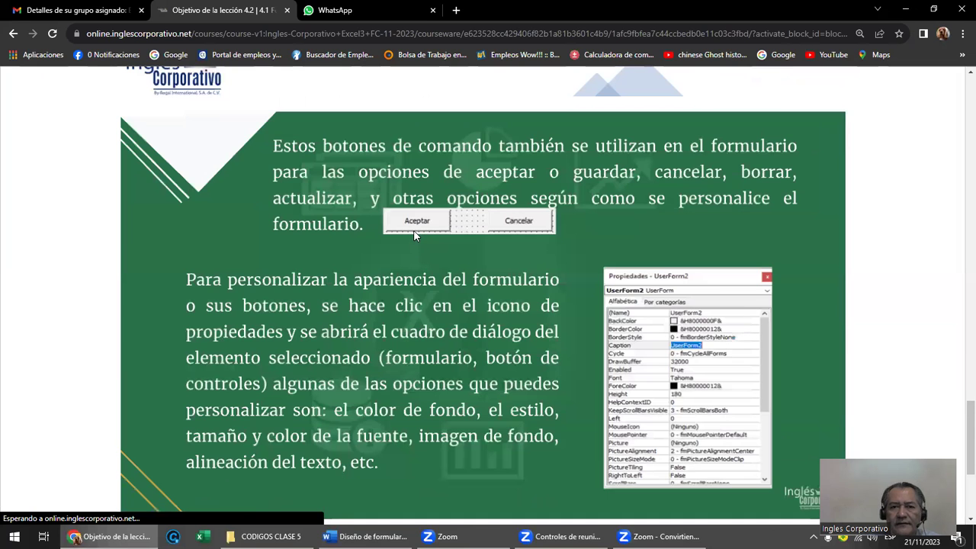
scroll(415, 235, "down", 3)
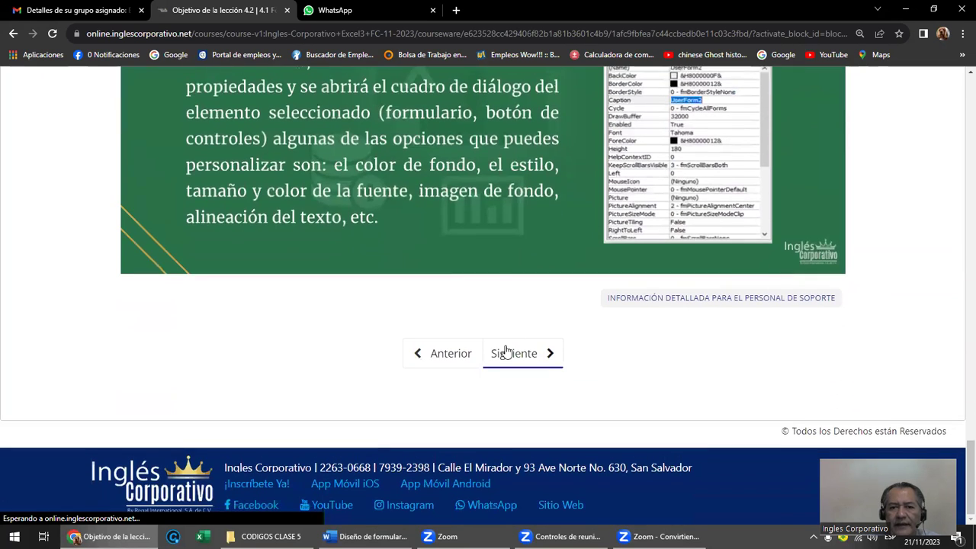
scroll(506, 349, "down", 4)
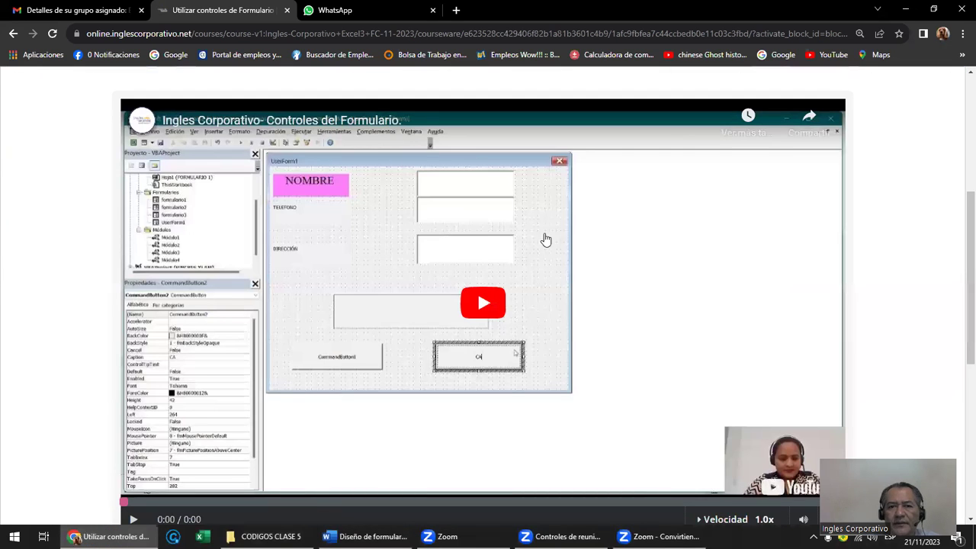
- Advance from the bottom of Laboratorio 14 to the next course unit
scroll(499, 214, "down", 4)
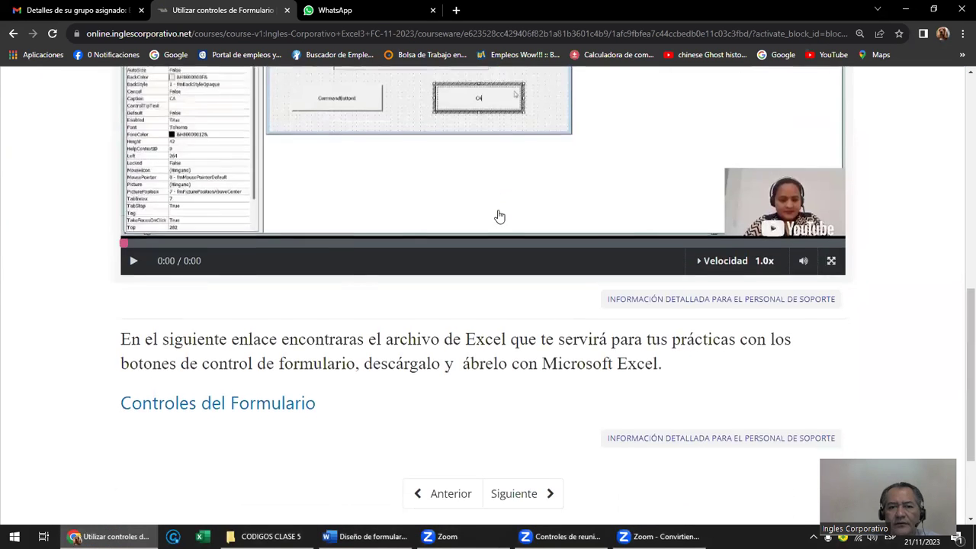
scroll(595, 414, "down", 3)
left_click(512, 352)
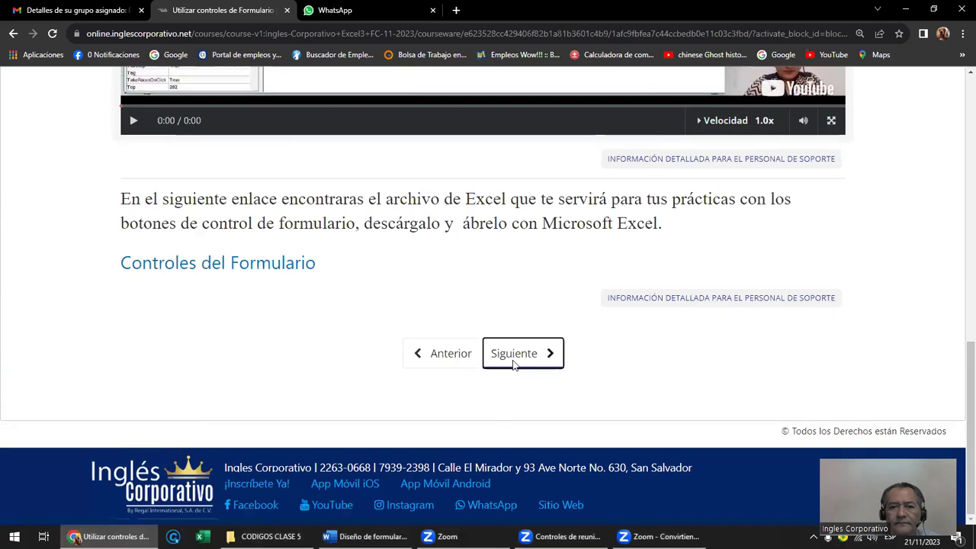
- Continue on to Objetivo de la lección 4.3 about linking buttons via Sheets("Hoja3").Select
scroll(512, 362, "down", 3)
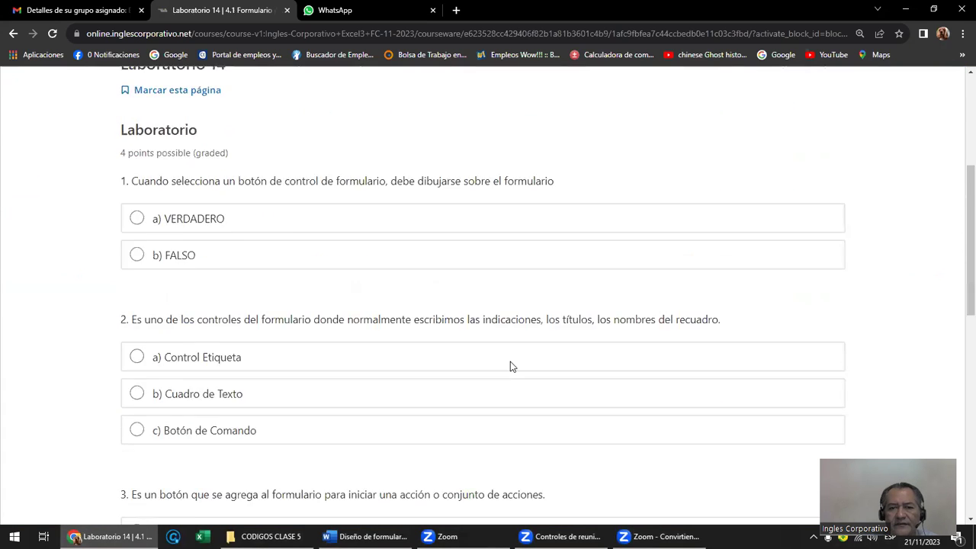
scroll(511, 363, "down", 3)
scroll(509, 363, "down", 2)
scroll(511, 367, "down", 2)
left_click(513, 350)
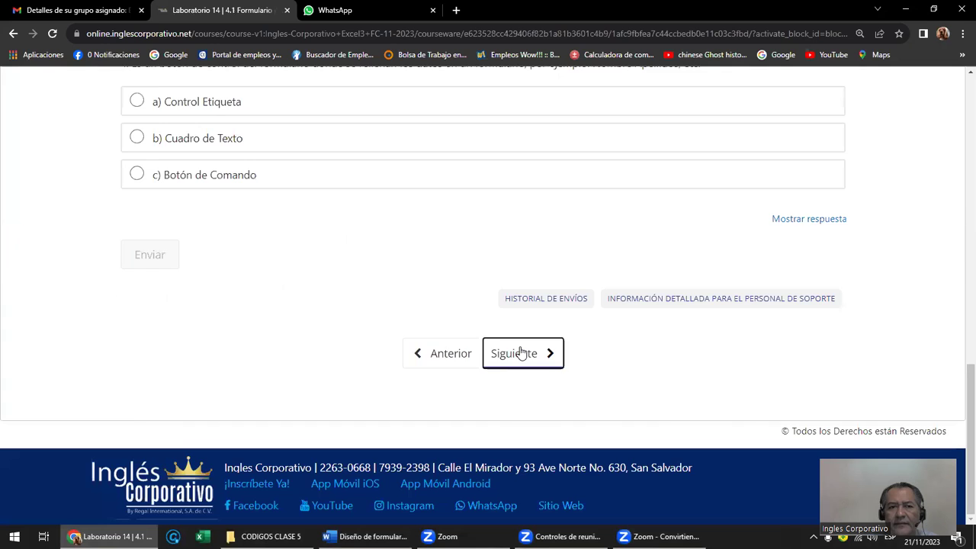
scroll(520, 347, "down", 2)
scroll(520, 347, "down", 1)
scroll(521, 347, "down", 1)
scroll(523, 349, "down", 1)
scroll(526, 349, "down", 1)
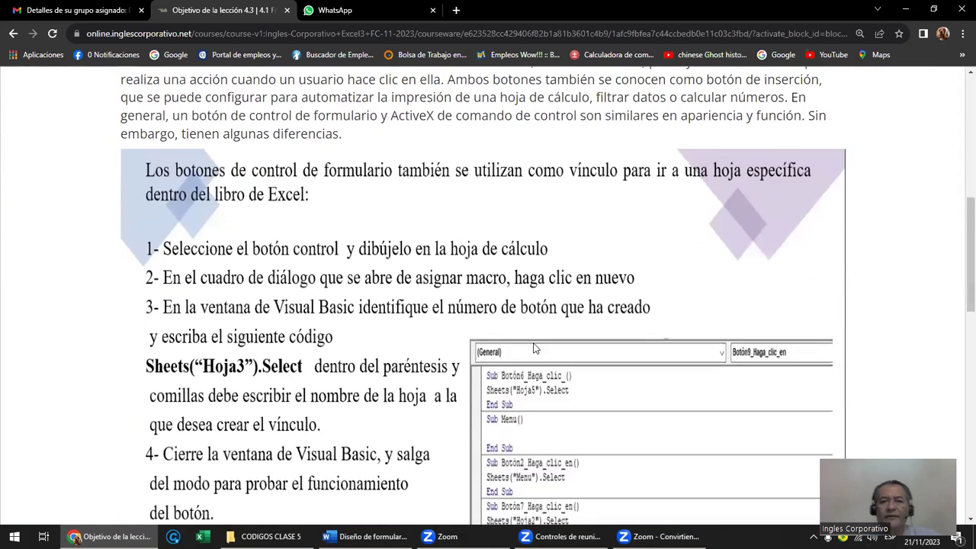
scroll(529, 349, "down", 1)
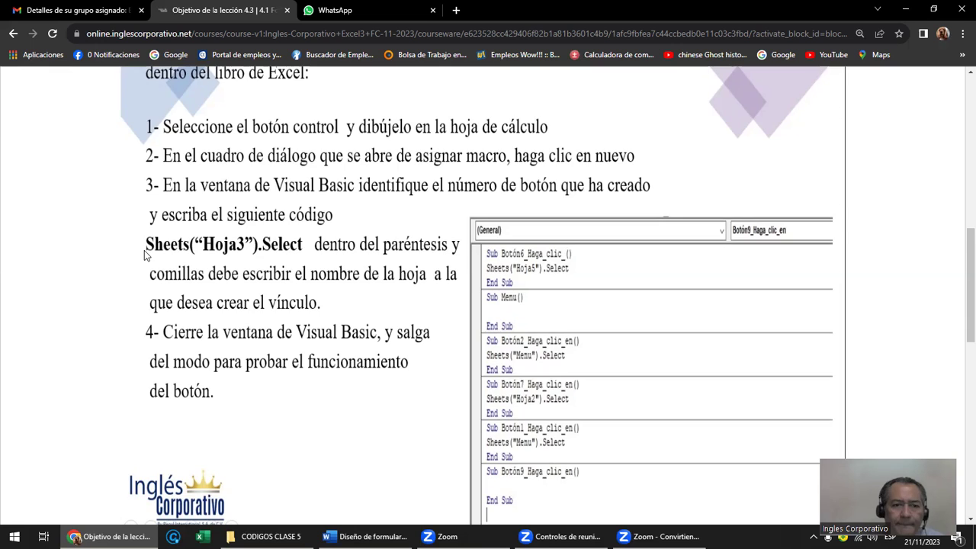
scroll(159, 266, "down", 2)
scroll(160, 266, "down", 2)
scroll(165, 263, "down", 2)
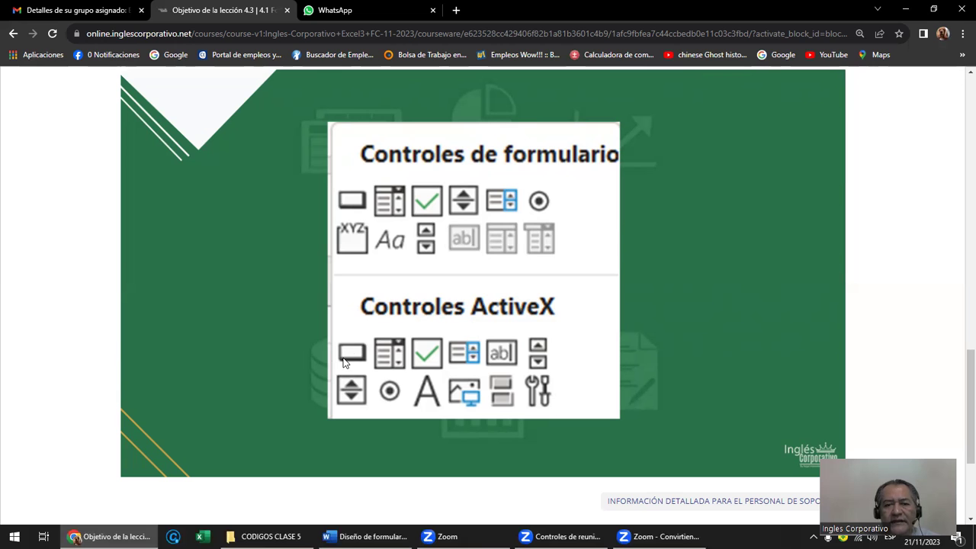
scroll(343, 362, "down", 1)
scroll(360, 363, "down", 1)
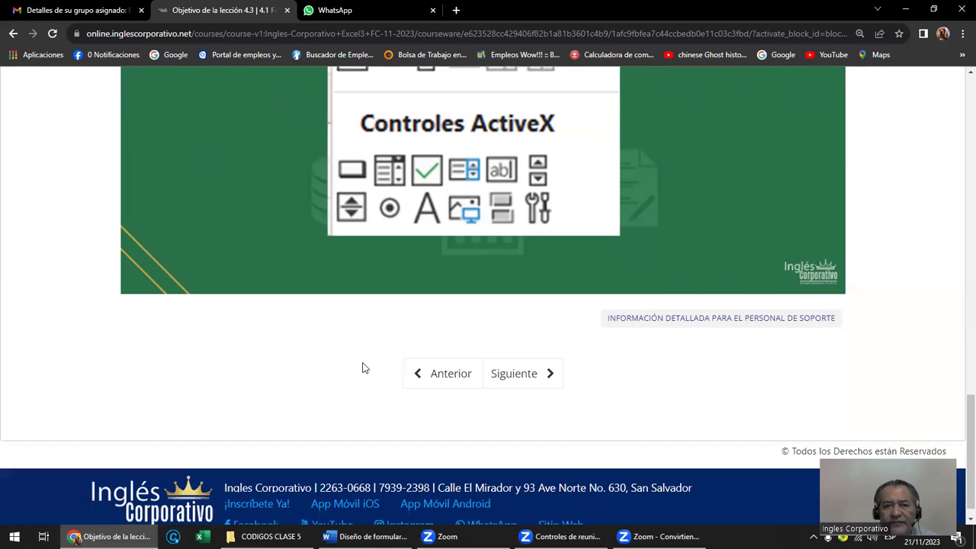
- Open 'Como usar botones de control' and scroll to its Botones de Formulario y Botones ActiveX download
left_click(515, 431)
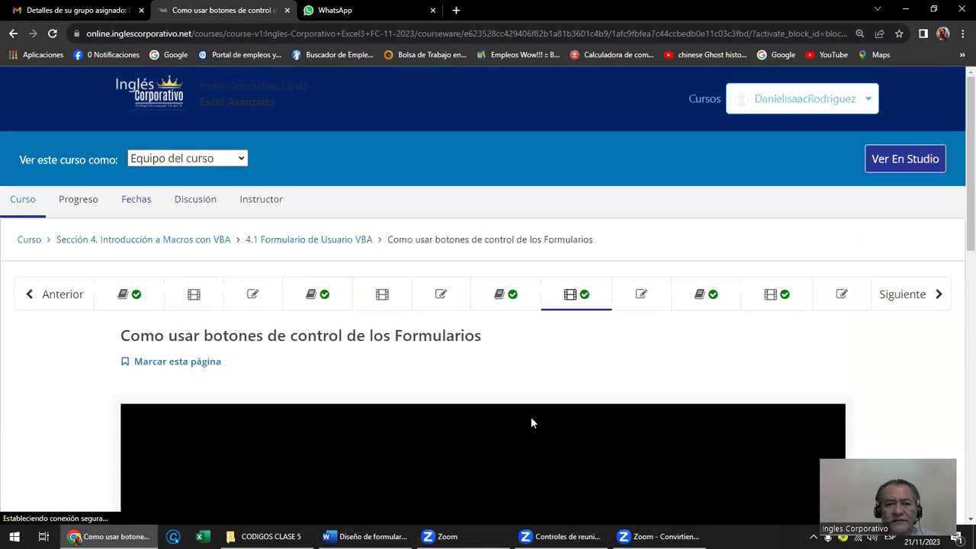
scroll(532, 422, "down", 2)
scroll(529, 420, "down", 2)
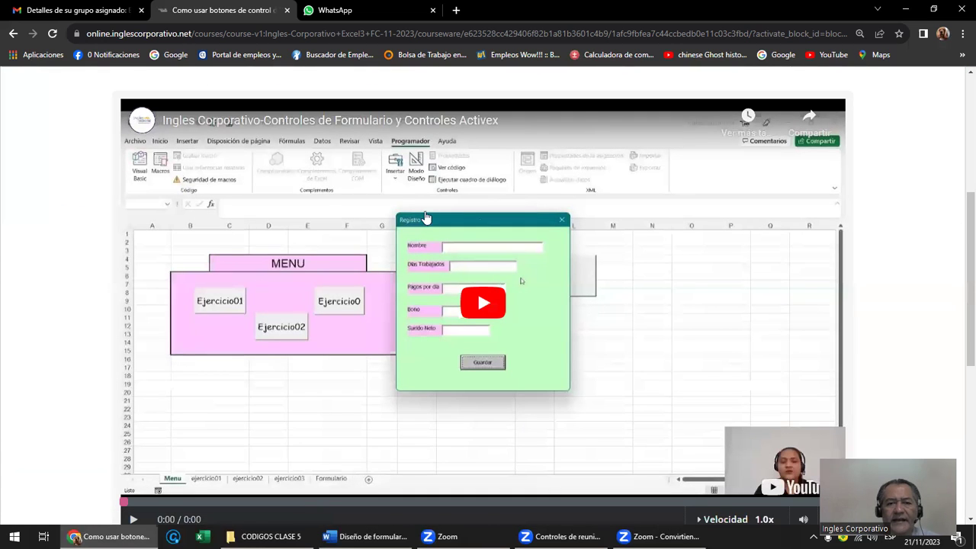
scroll(370, 393, "down", 1)
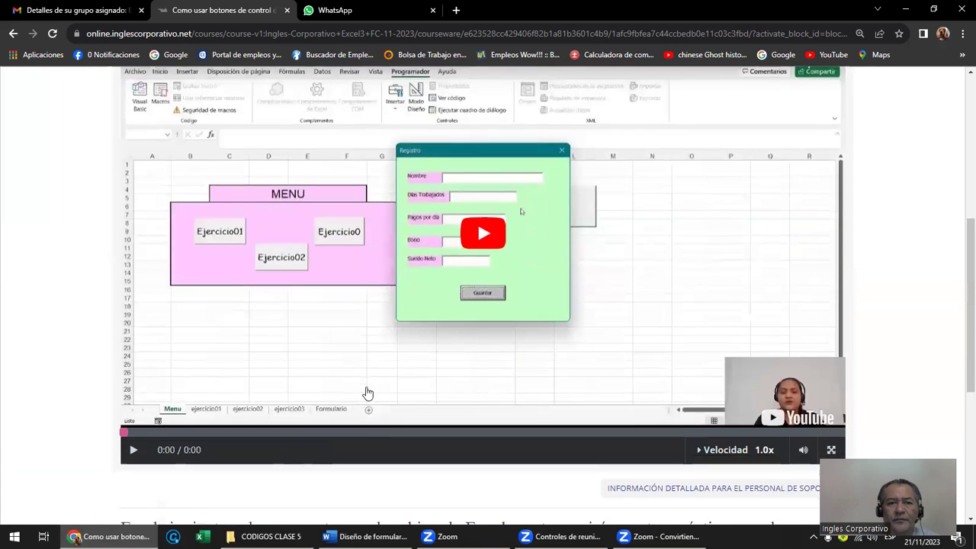
scroll(367, 393, "down", 1)
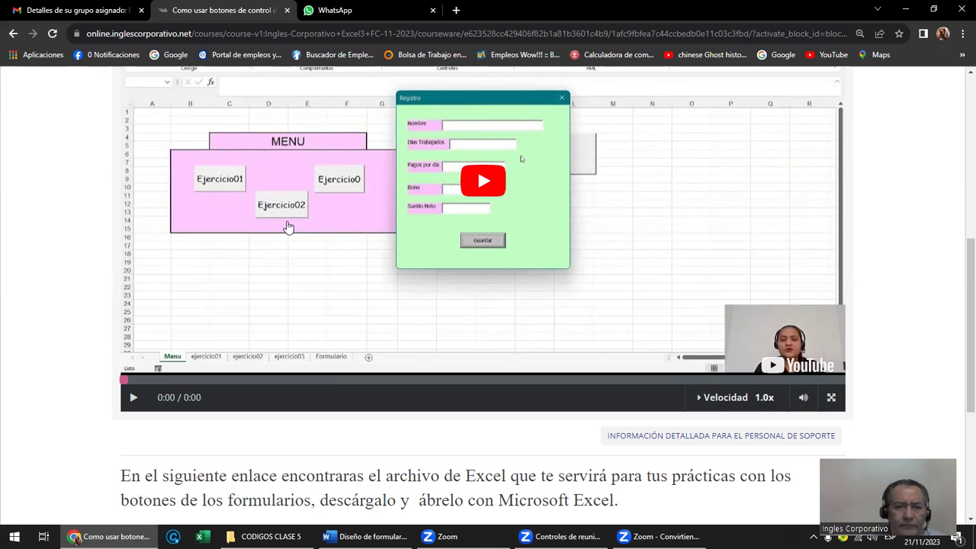
scroll(426, 315, "down", 3)
scroll(426, 316, "down", 1)
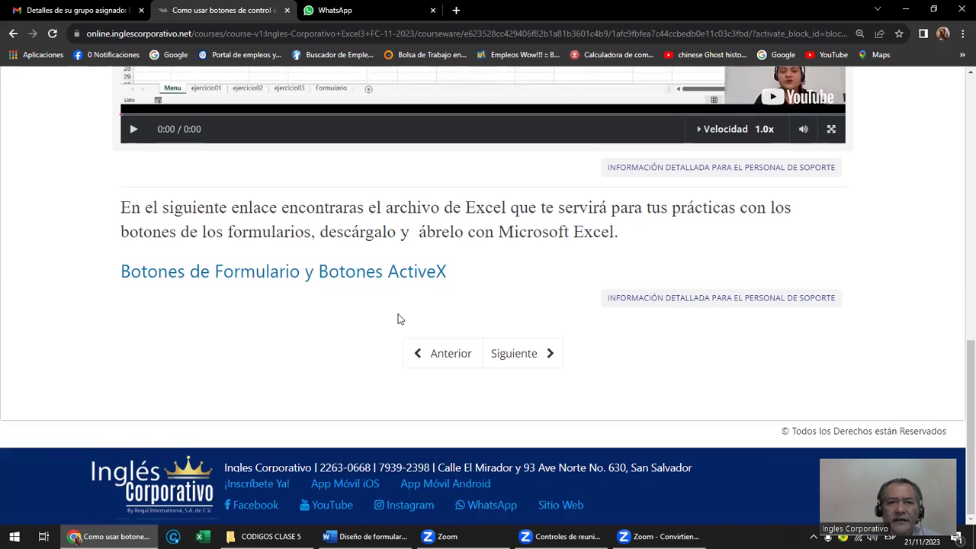
- Minimize Chrome, move the Zoom dialog aside, and reposition the REGISTRO DE PERSONAL 7 and 8 icons
left_click(905, 12)
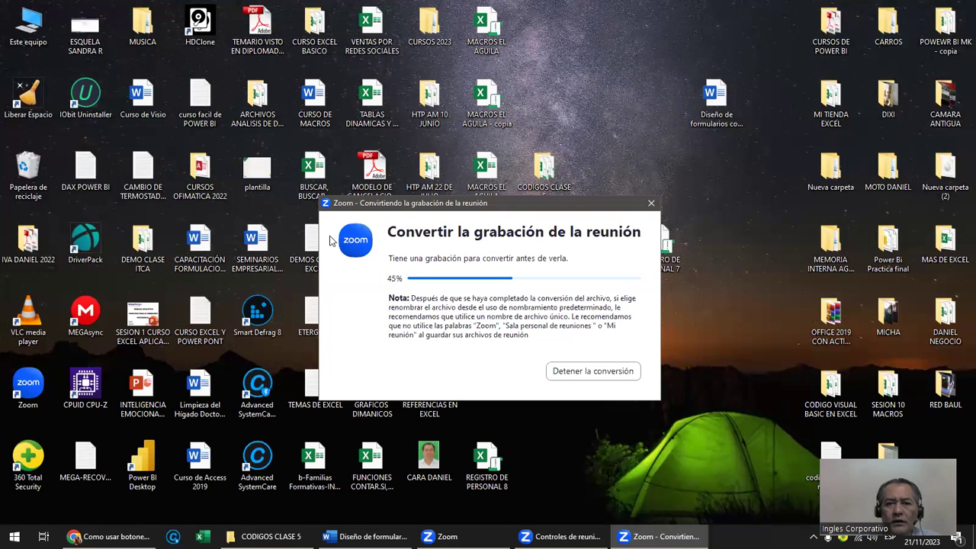
left_click_drag(606, 206, 307, 237)
left_click_drag(657, 250, 602, 34)
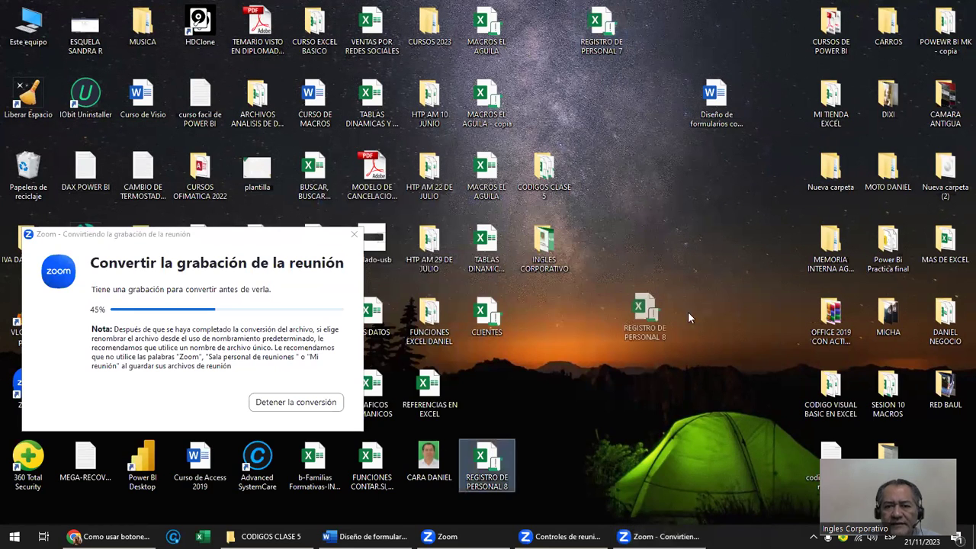
left_click_drag(486, 461, 658, 277)
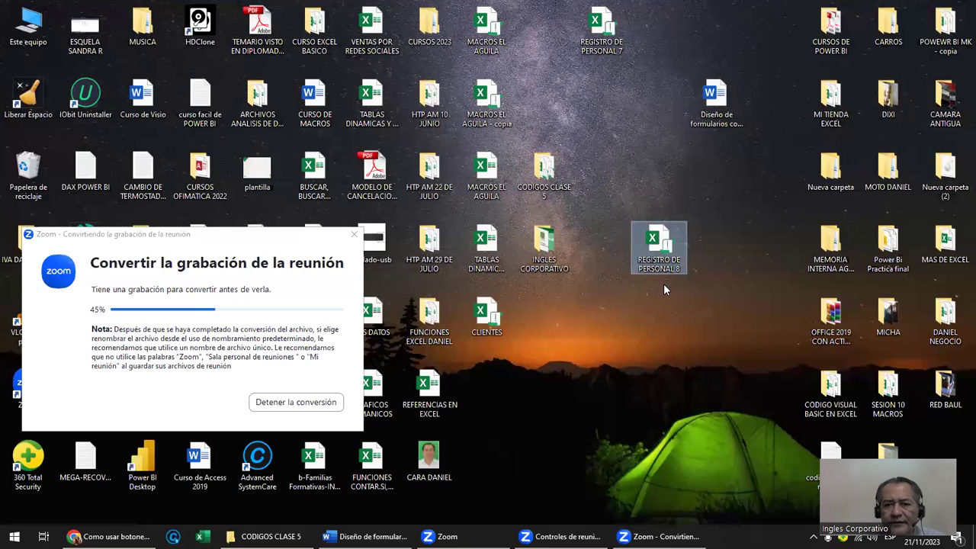
- Check the file properties of REGISTRO DE PERSONAL 8, then close them
right_click(655, 244)
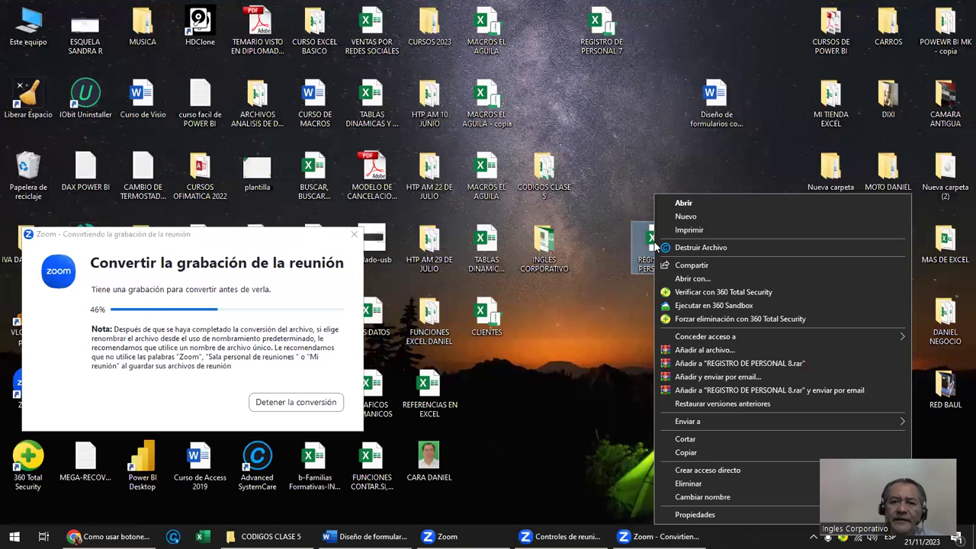
left_click(718, 515)
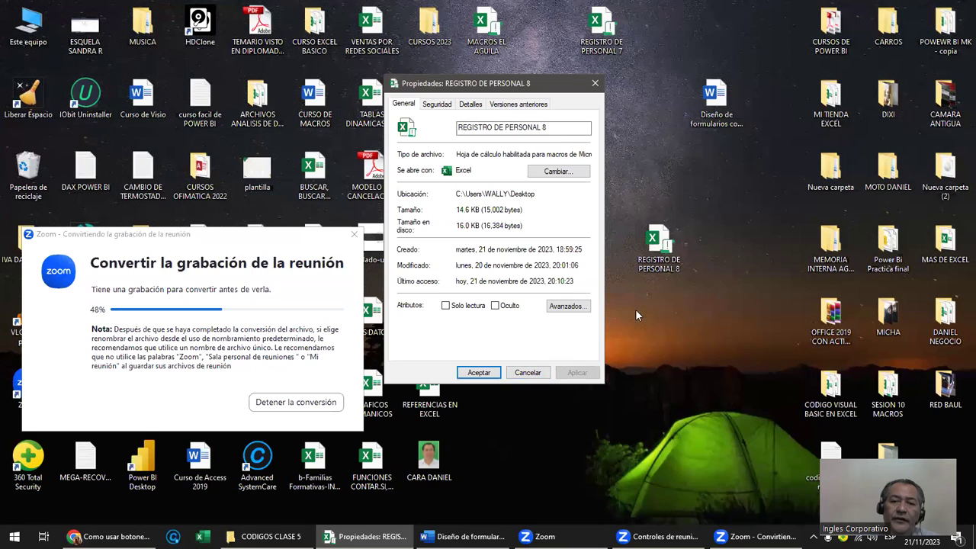
left_click(528, 372)
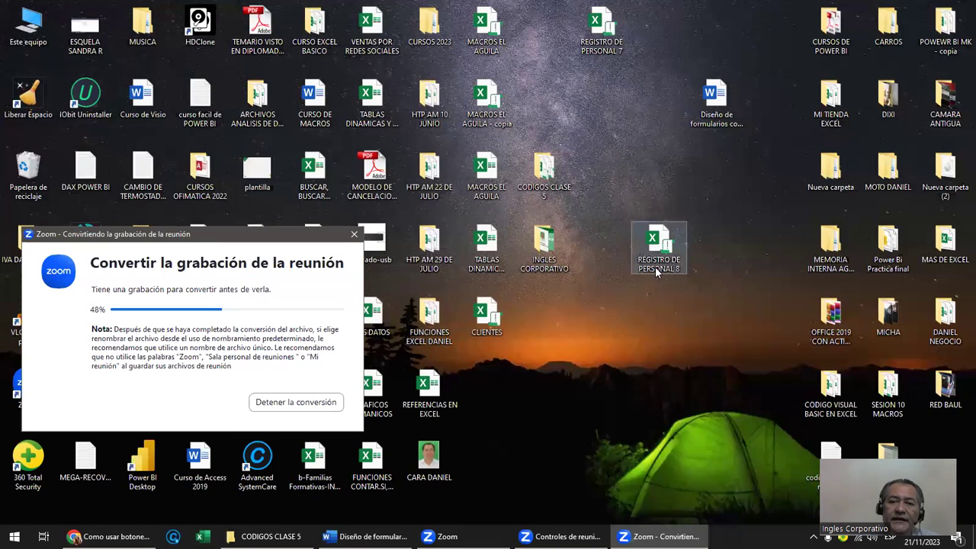
- Open the REGISTRO DE PERSONAL 8 workbook and enable its macros
left_click(661, 245)
double_click(662, 244)
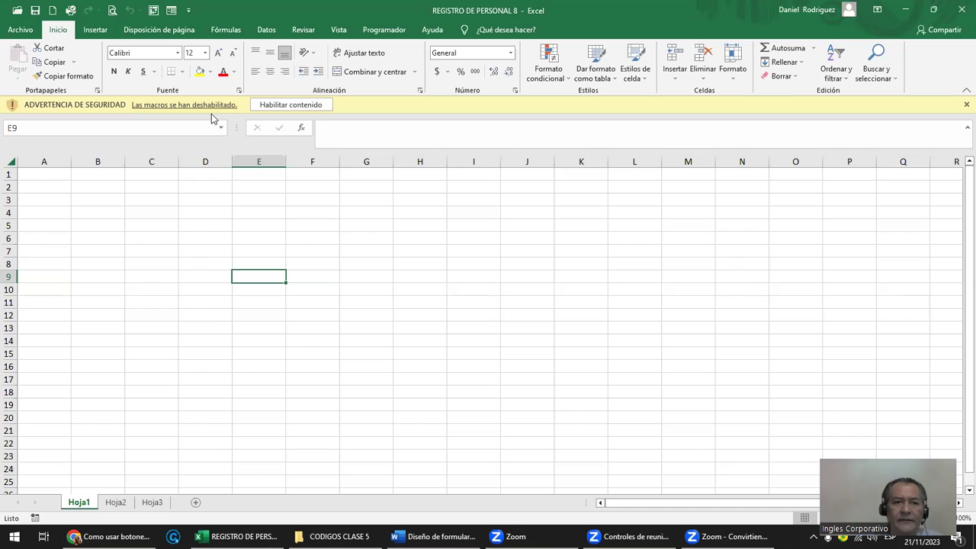
left_click(296, 108)
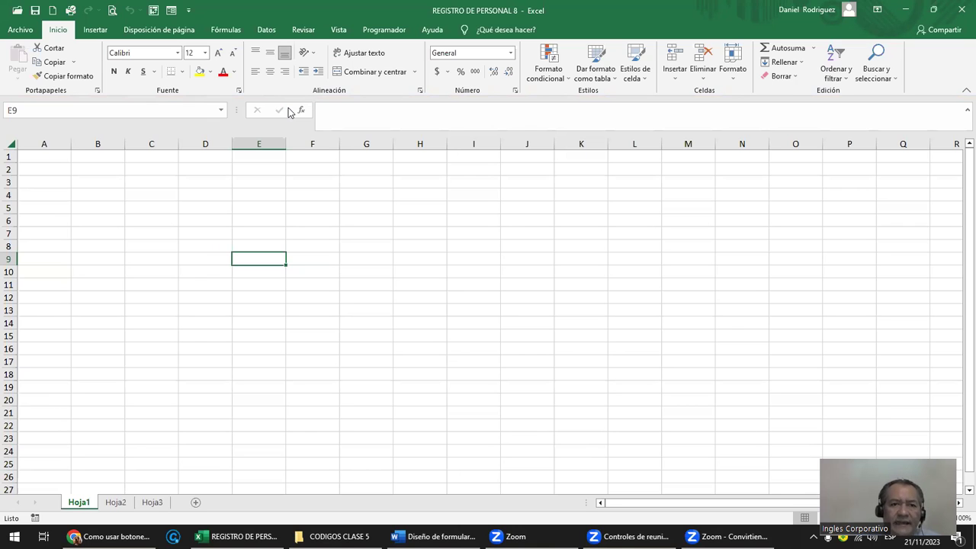
- Bring up the DATOS_PERSONAL form in the VBA editor from the Programador tab, arranged beside the sheet
left_click(384, 31)
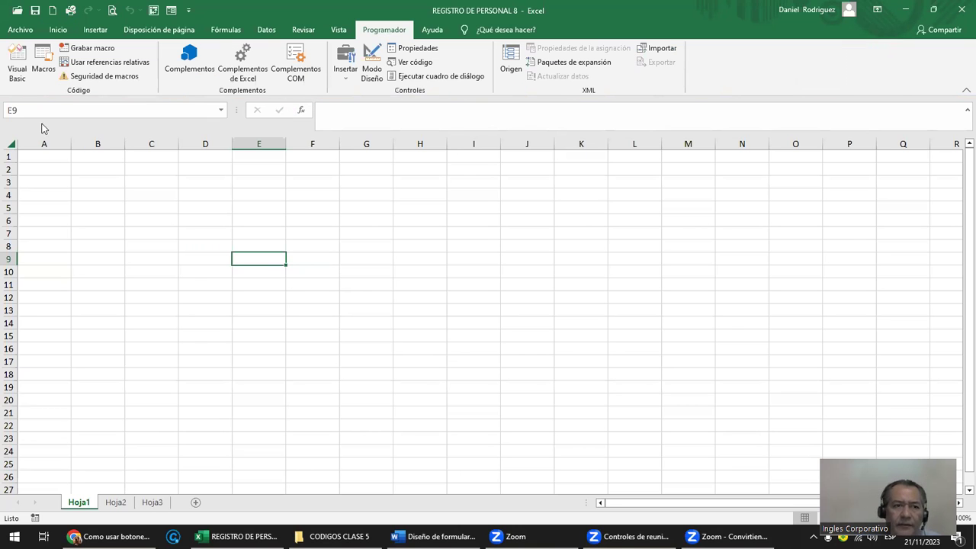
key("alt+F11")
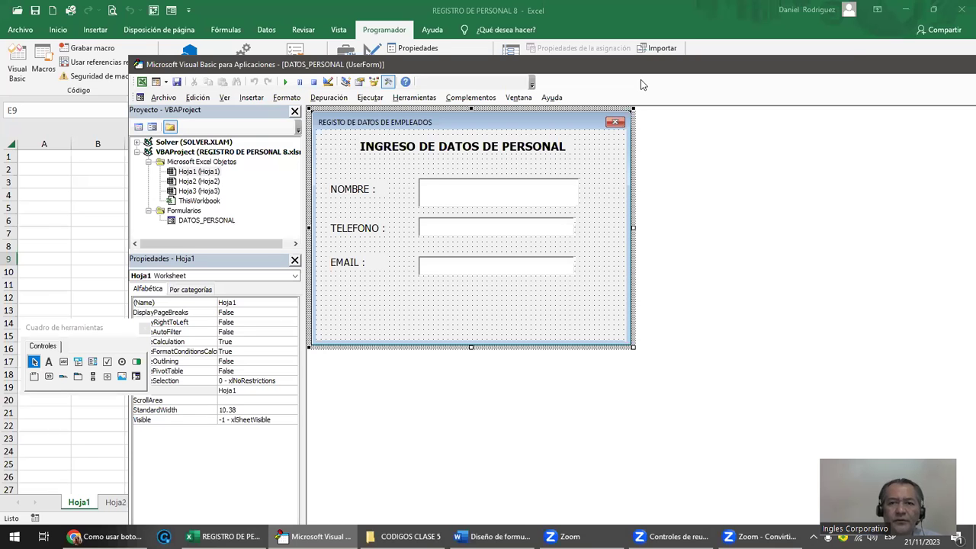
left_click_drag(640, 67, 455, 72)
key("alt+q")
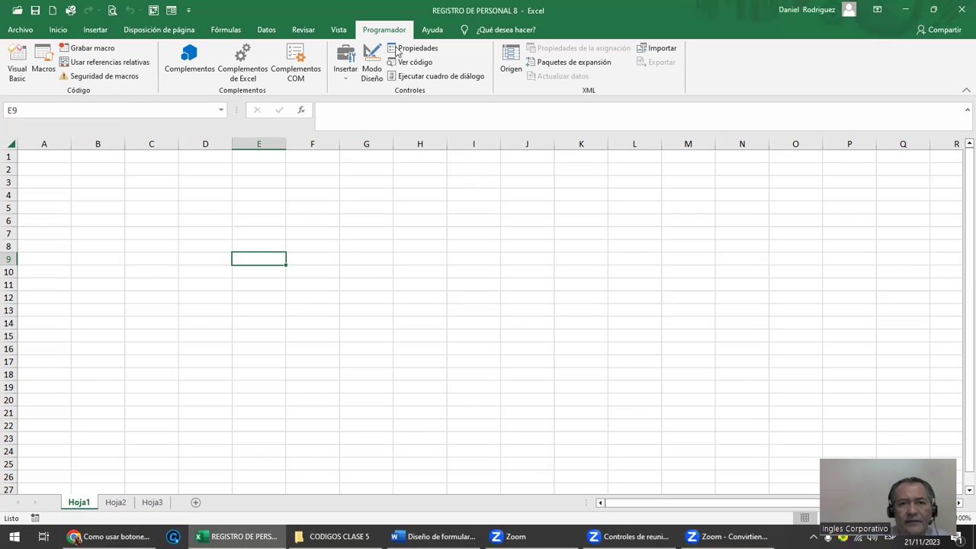
left_click(21, 64)
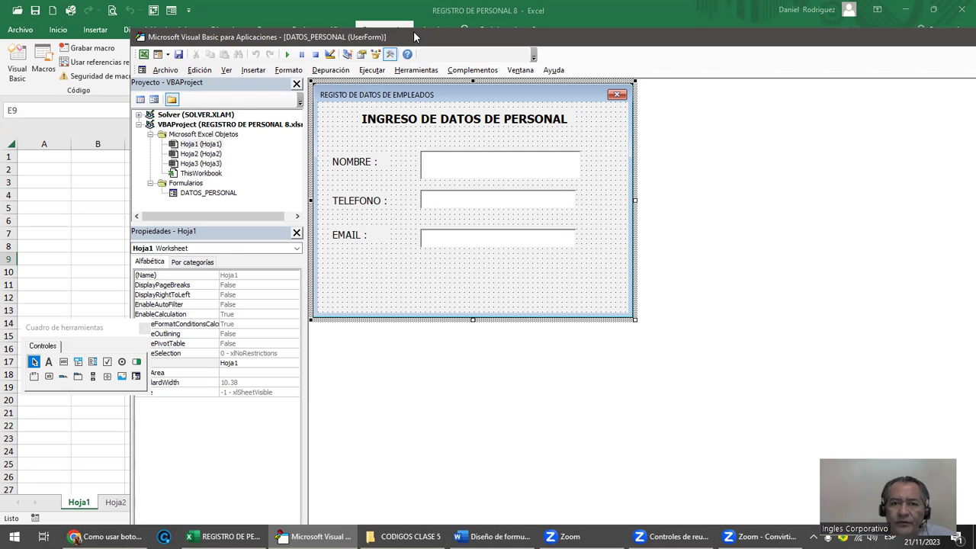
left_click_drag(415, 35, 648, 55)
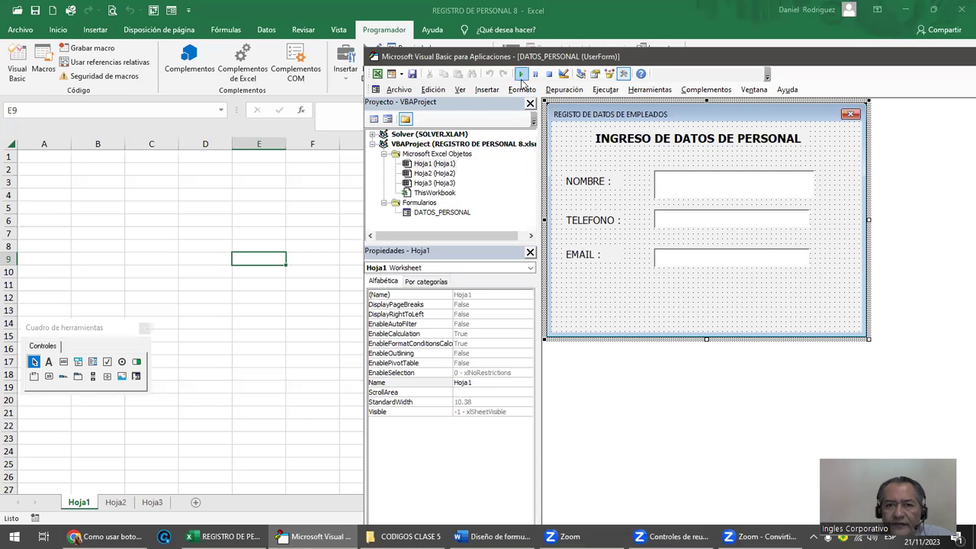
left_click(521, 74)
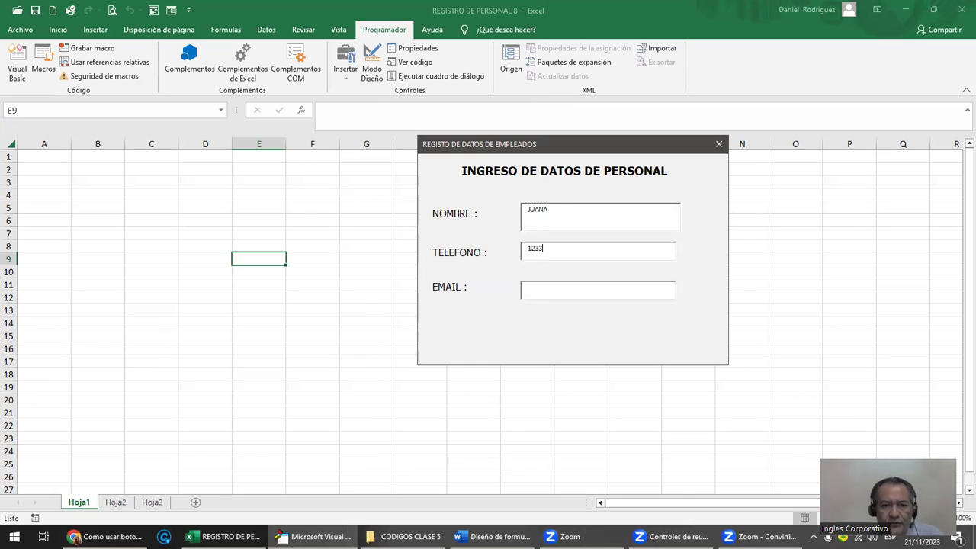
type("DDDDD")
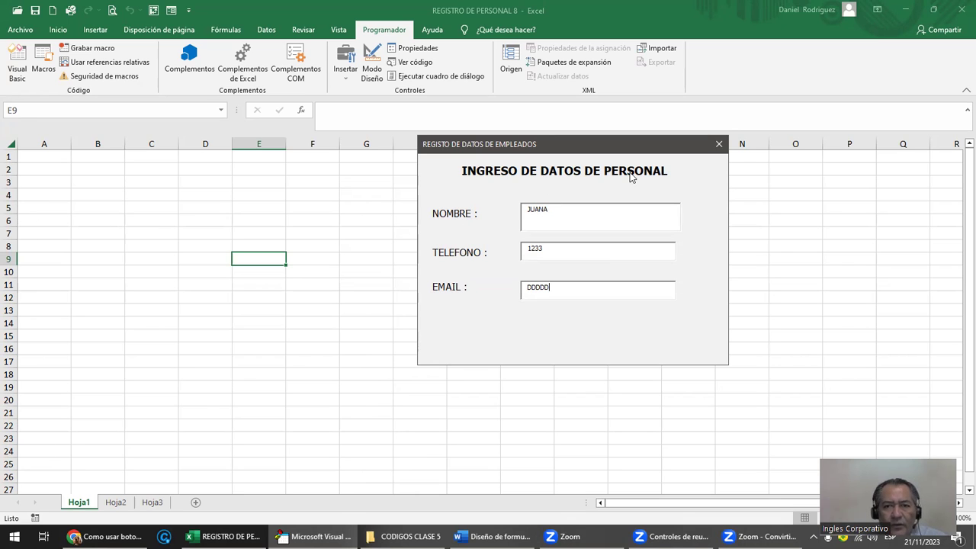
left_click(719, 145)
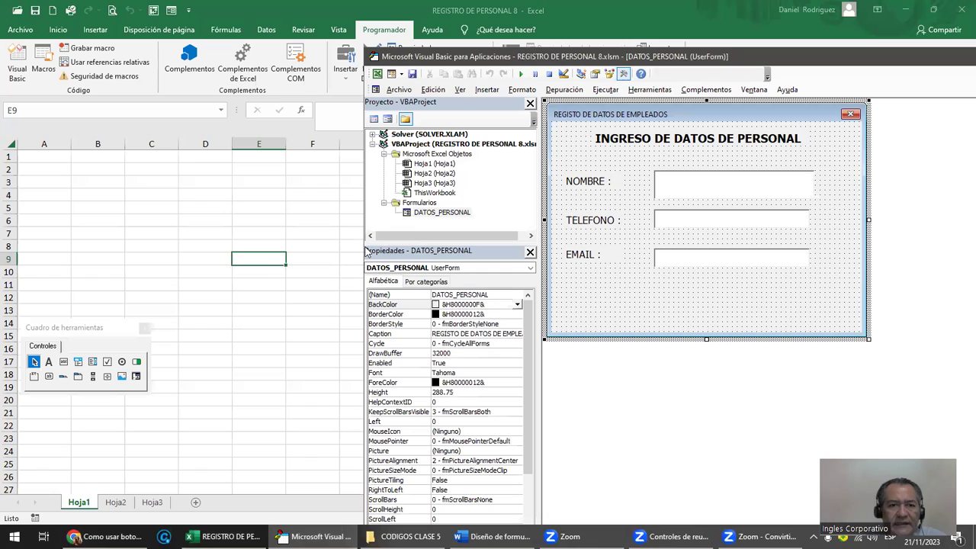
- Rename sheet Hoja1 to PERSONAL and check it shows as Hoja1 (PERSONAL) in the VBA project
left_click(27, 237)
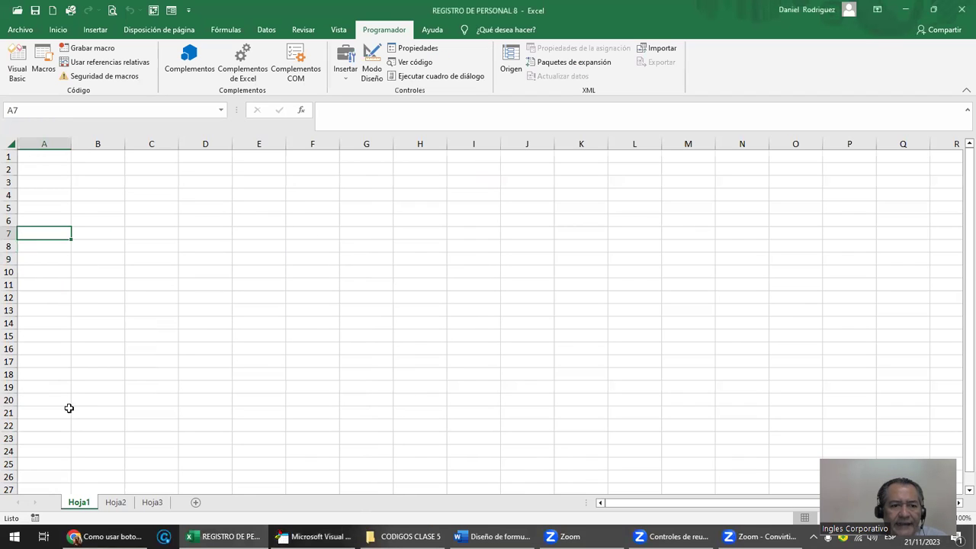
double_click(79, 503)
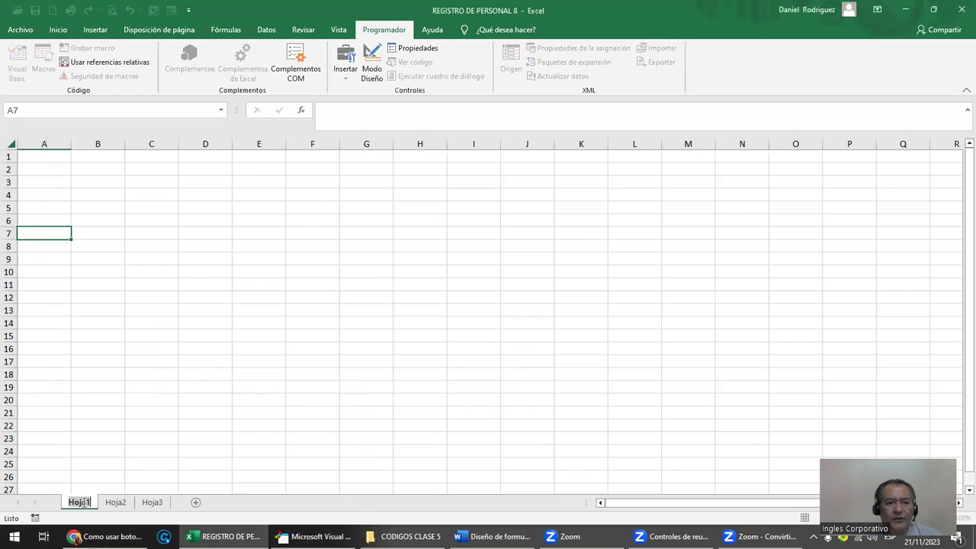
type("PERSONAL")
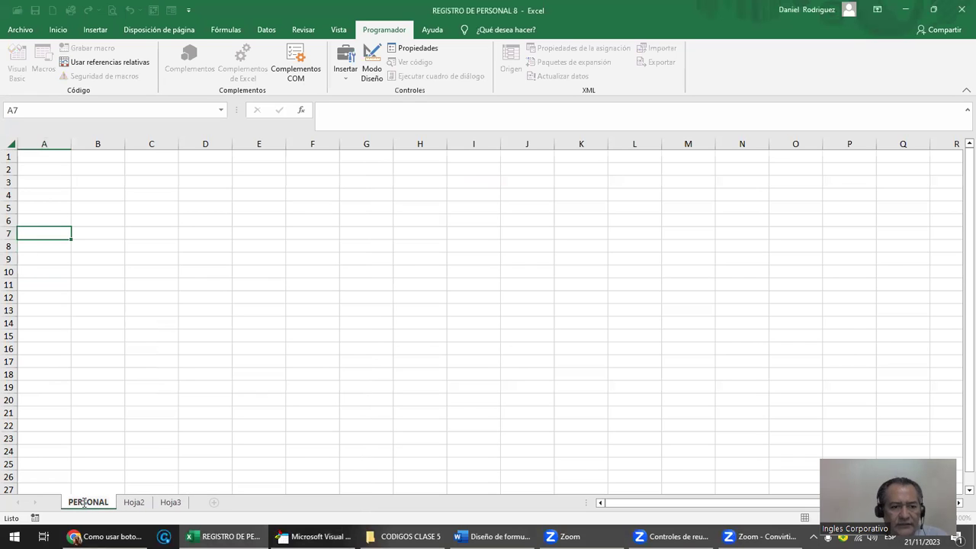
key("Return")
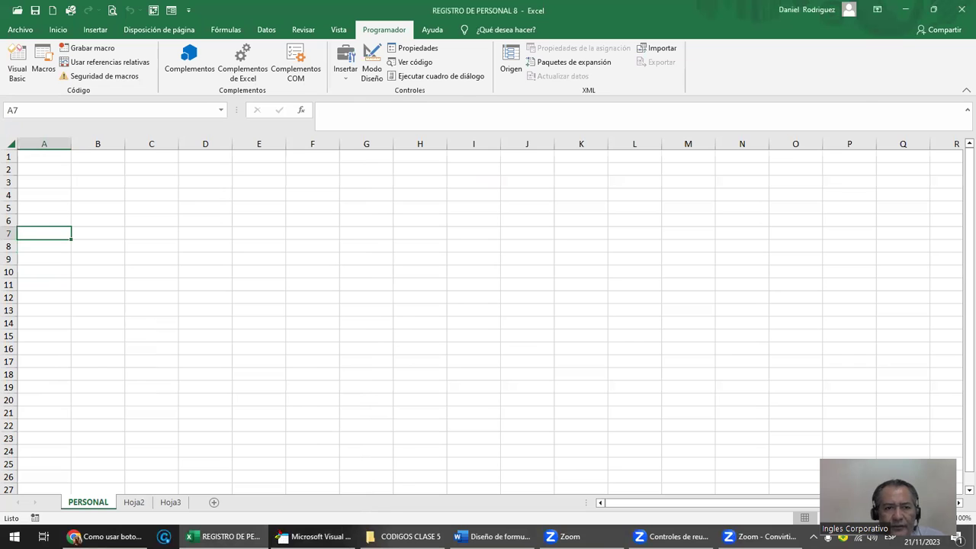
key("alt+F11")
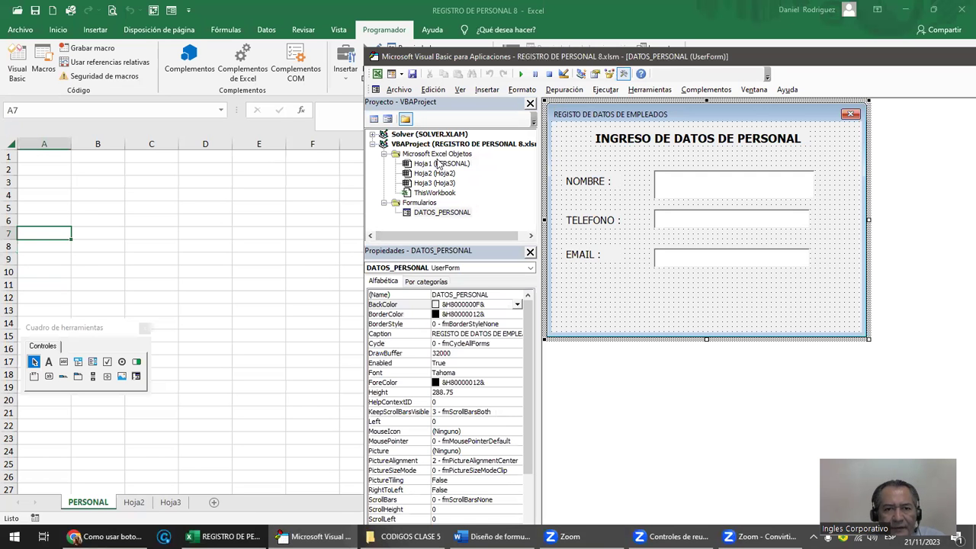
left_click(440, 164)
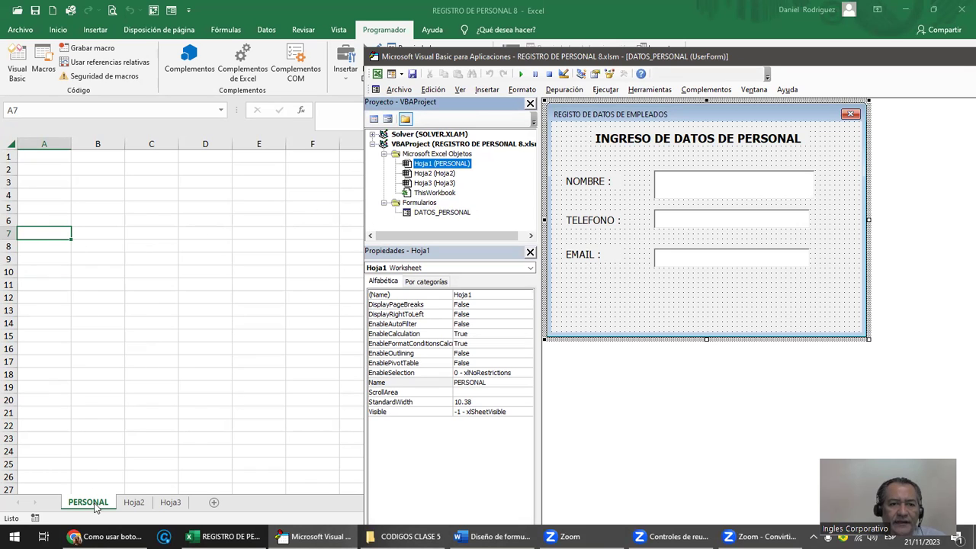
- On the PERSONAL sheet, enter headers NOMBRE, TELEFONO and CORREO in A6:C6
left_click(52, 230)
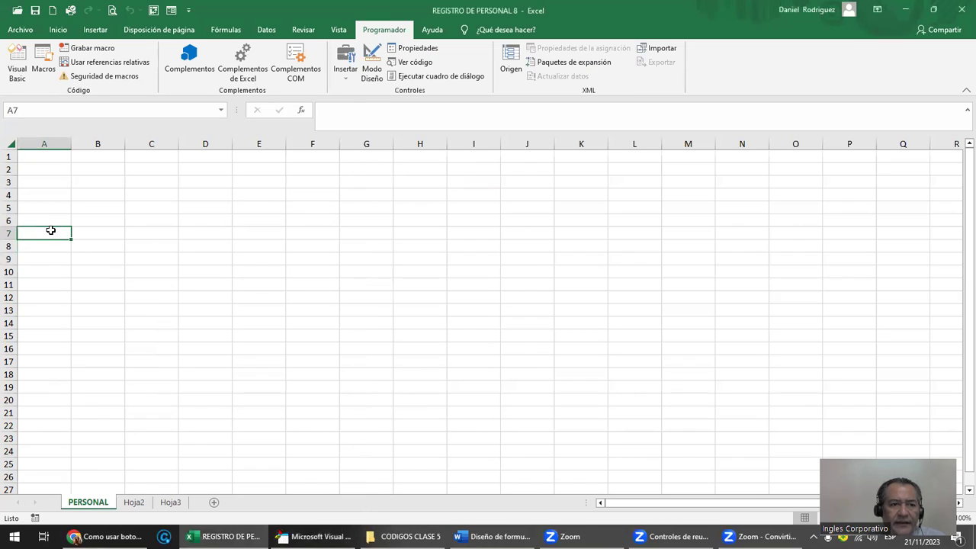
left_click(50, 222)
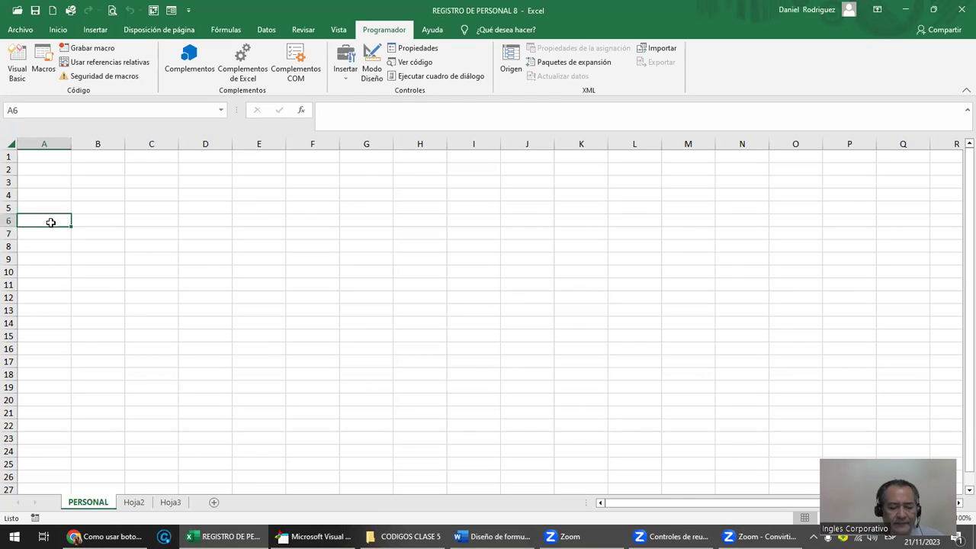
type("NOMBRE")
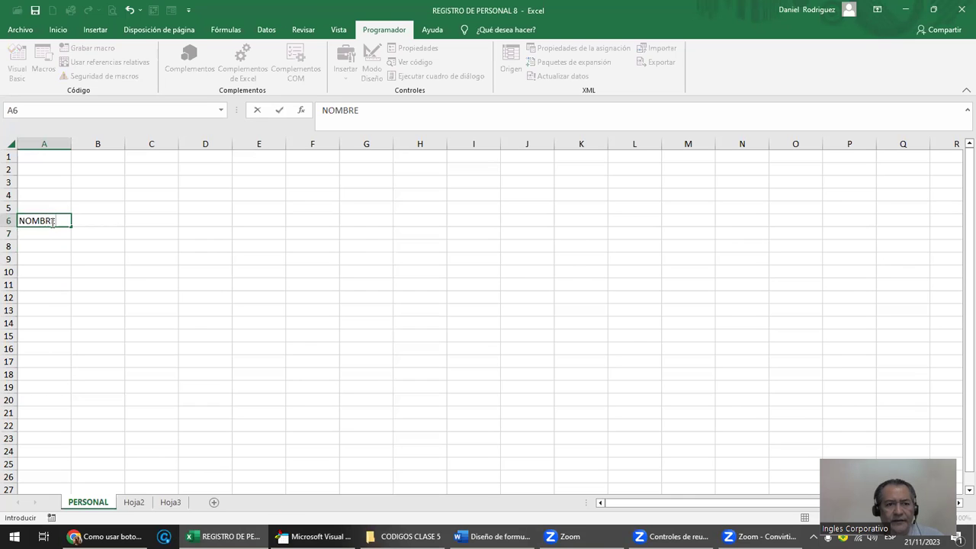
key("Tab")
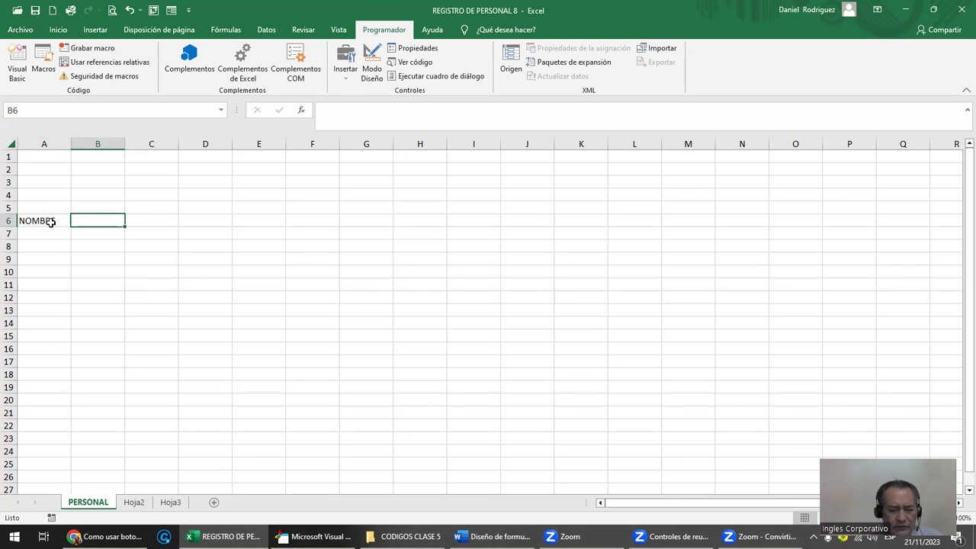
type("TELEFONO")
key("Tab")
type("CORREO")
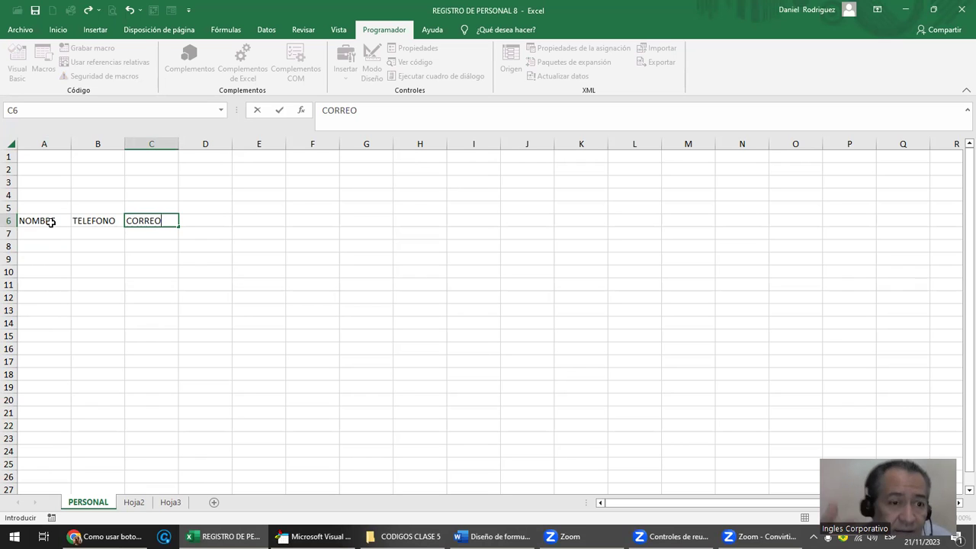
key("Return")
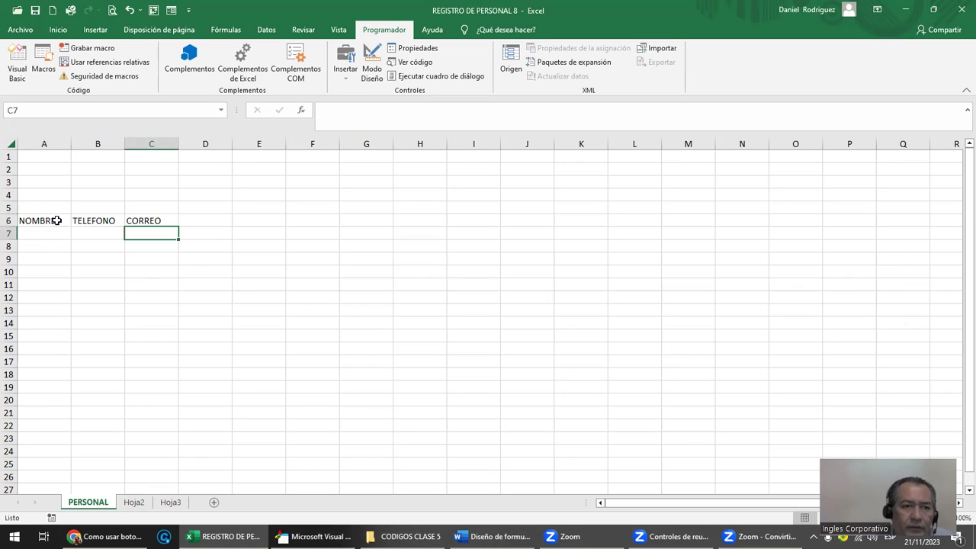
- Widen columns A and C to fit the headers
left_click_drag(71, 144, 171, 144)
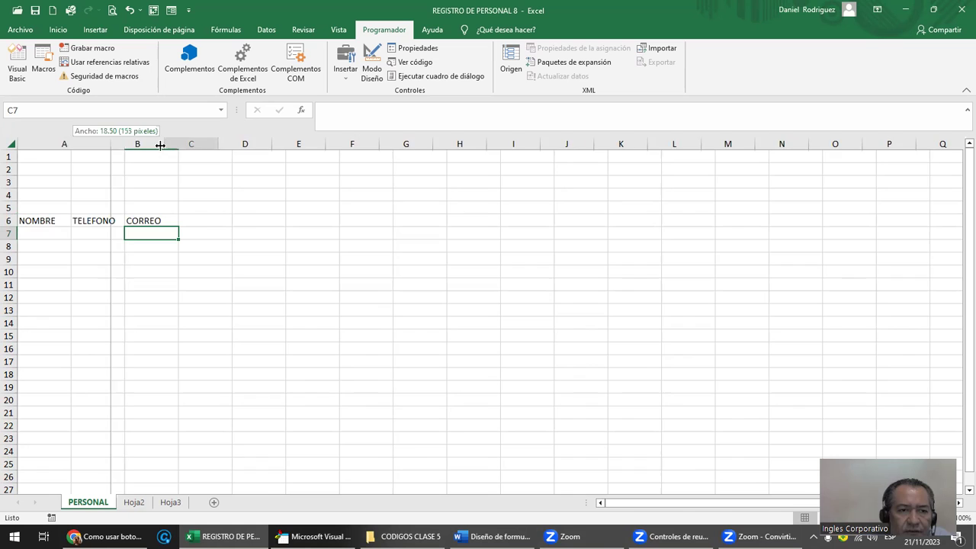
left_click_drag(278, 144, 369, 148)
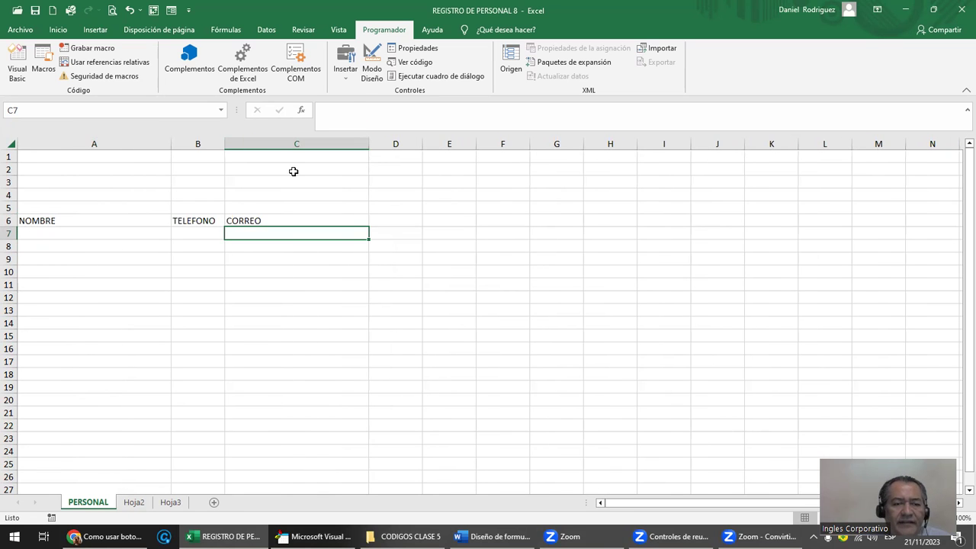
mouse_move(171, 144)
left_mouse_down()
mouse_move(141, 144)
mouse_move(244, 144)
left_mouse_up()
- Enter the title REGISTRO DE DATOS DEL PERSONAL in cell A1
left_click_drag(48, 210, 63, 151)
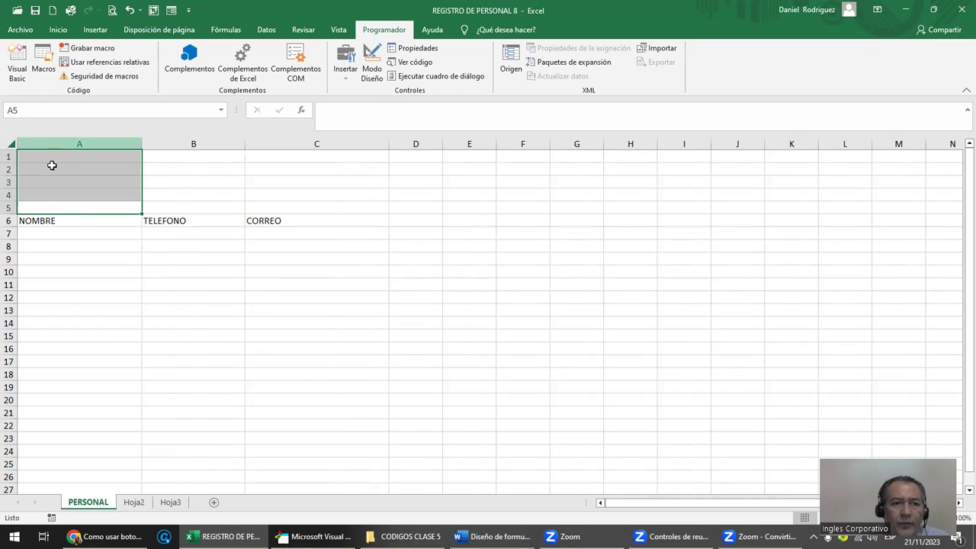
left_click(43, 157)
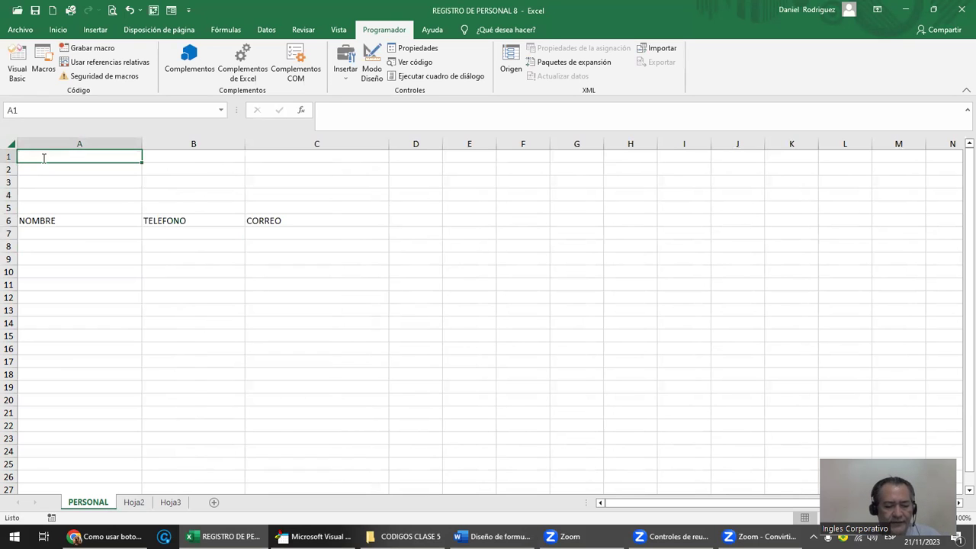
type("TABLA")
key("BackSpace")
key("BackSpace")
key("BackSpace")
type("REGISTR")
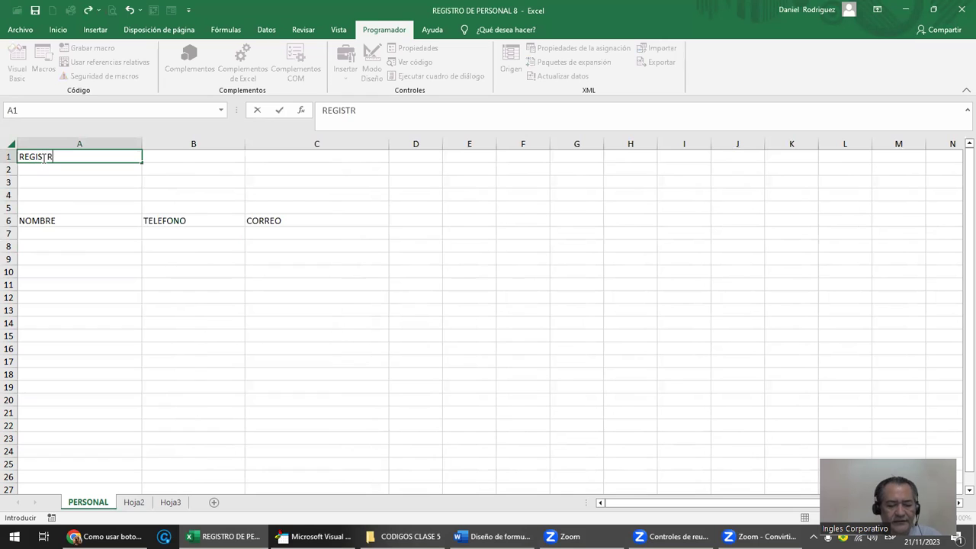
type("DATOS DEL")
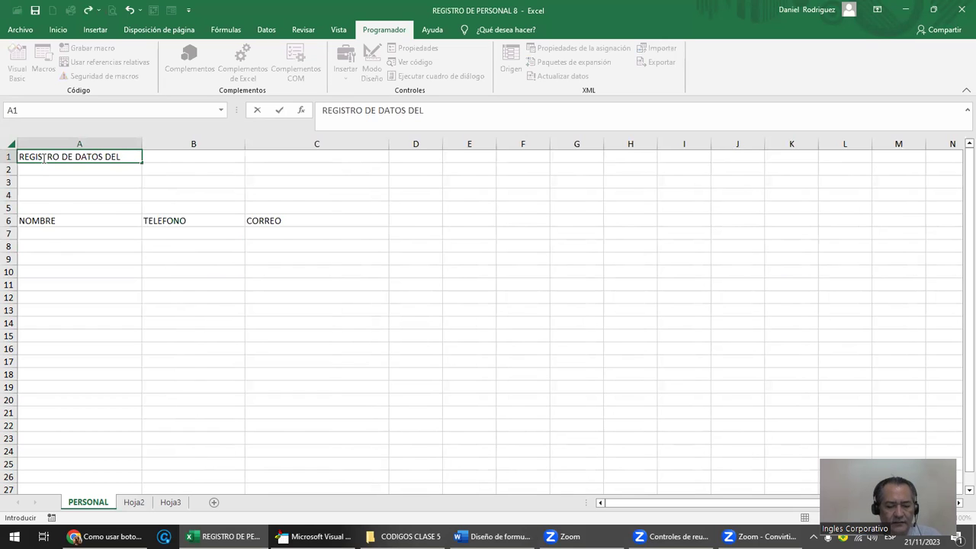
type("PEE")
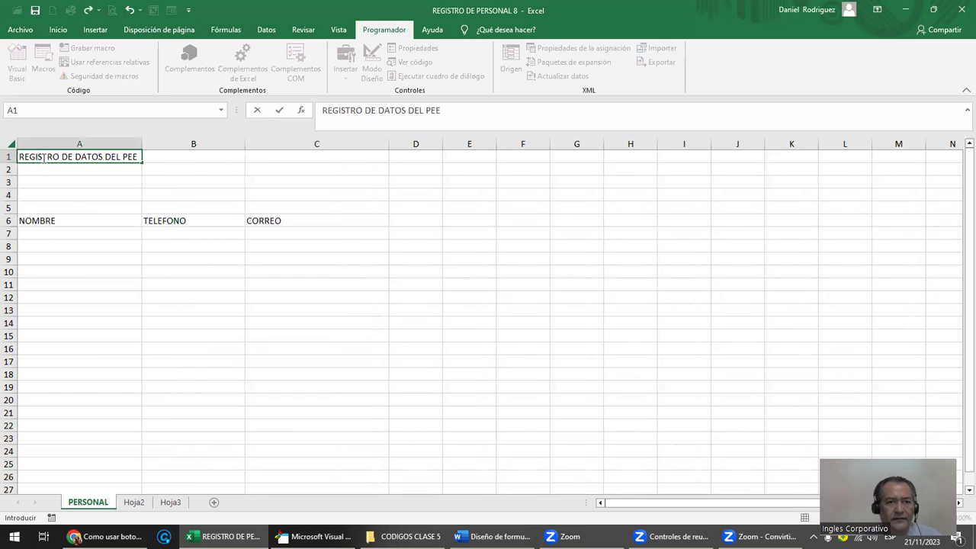
type("ONAL")
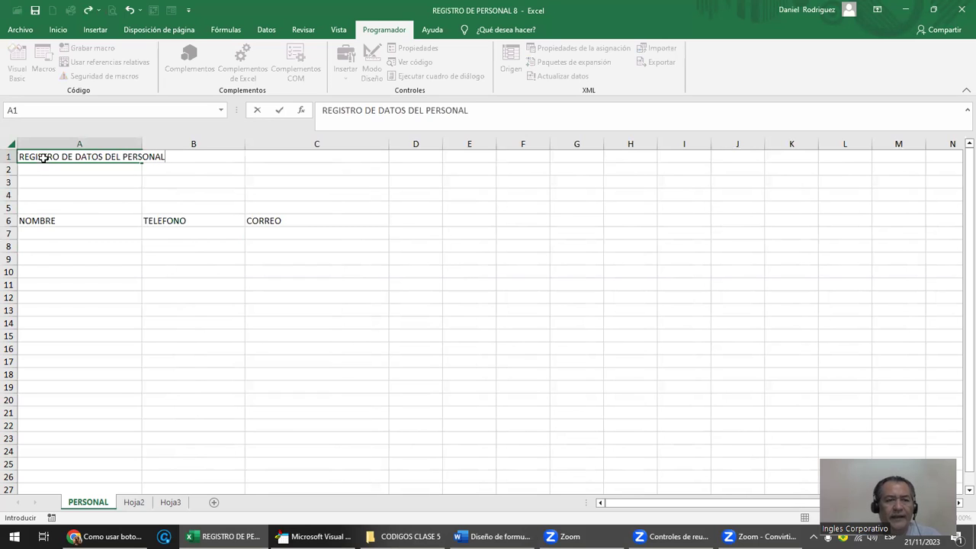
key("Return")
- Draw a form push button across C2:D4 without assigning a macro, then reposition it
left_click(345, 69)
left_click(345, 102)
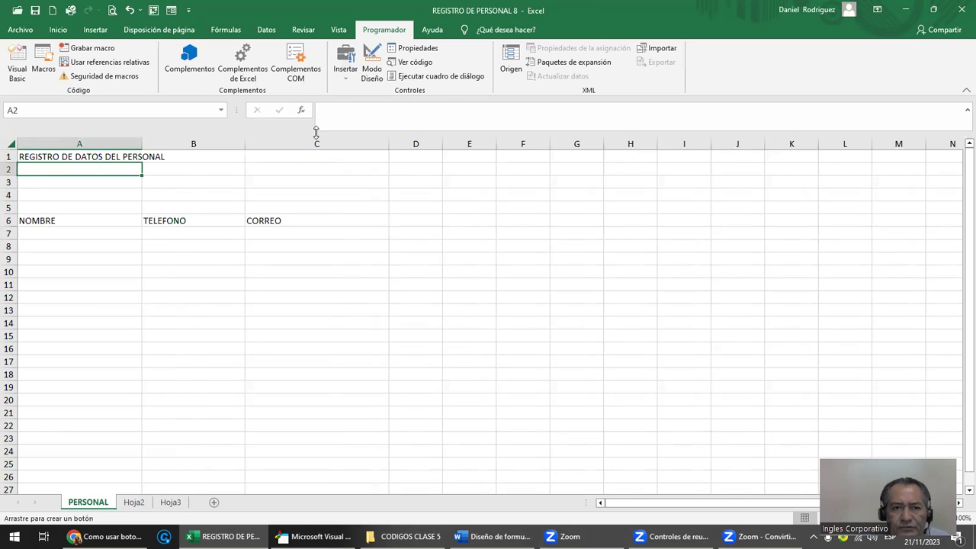
left_click_drag(246, 157, 387, 191)
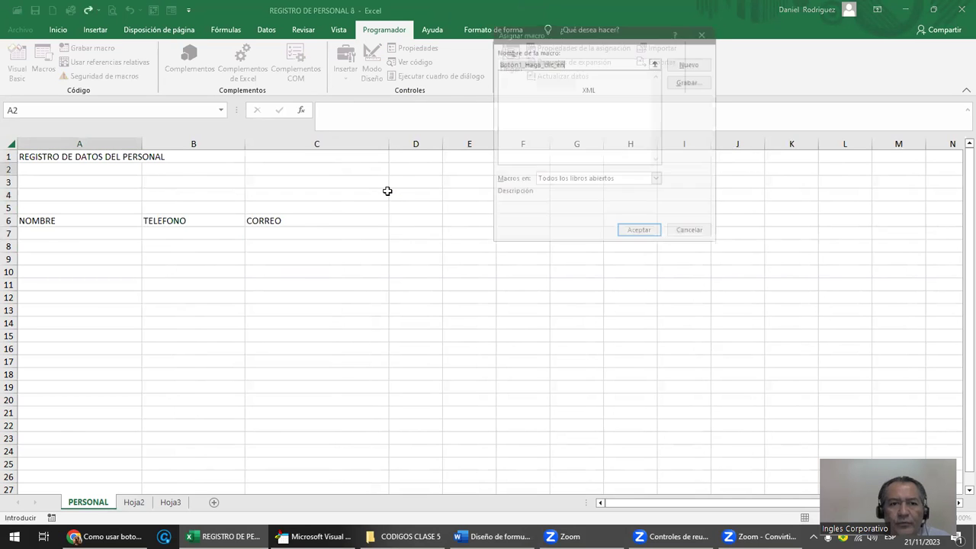
left_click(638, 232)
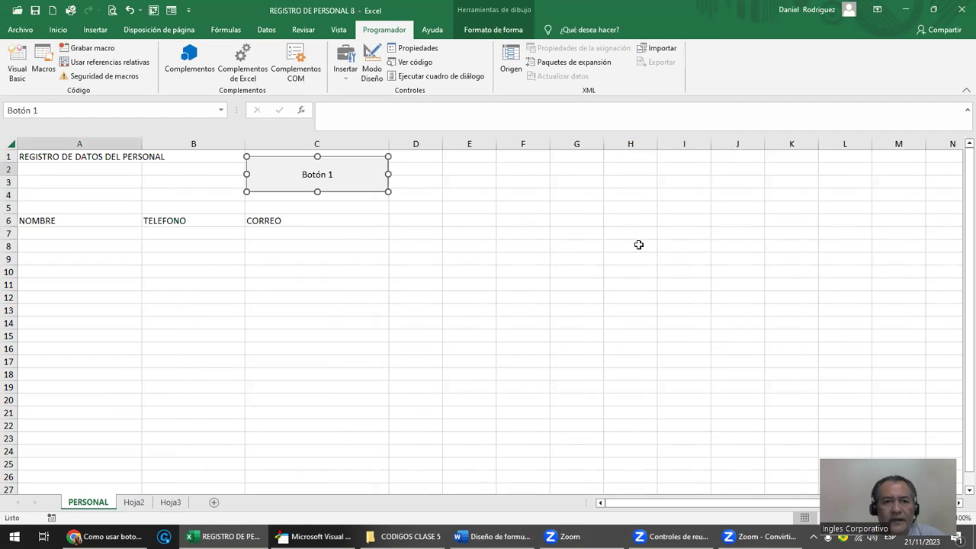
left_click_drag(285, 172, 239, 162)
- Deselect the button and select rows 7–11 and column A below the headers
left_click(96, 246)
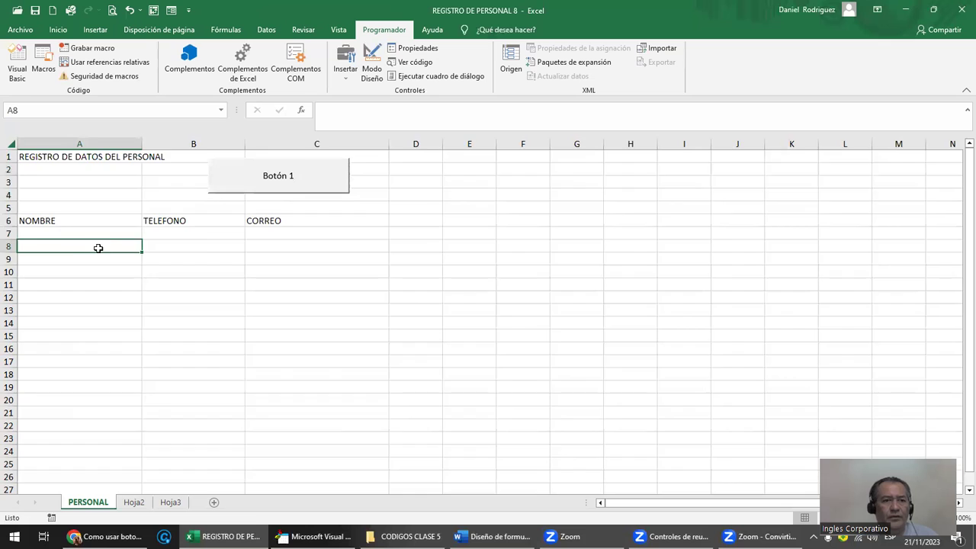
scroll(98, 248, "up", 2)
left_click(54, 259)
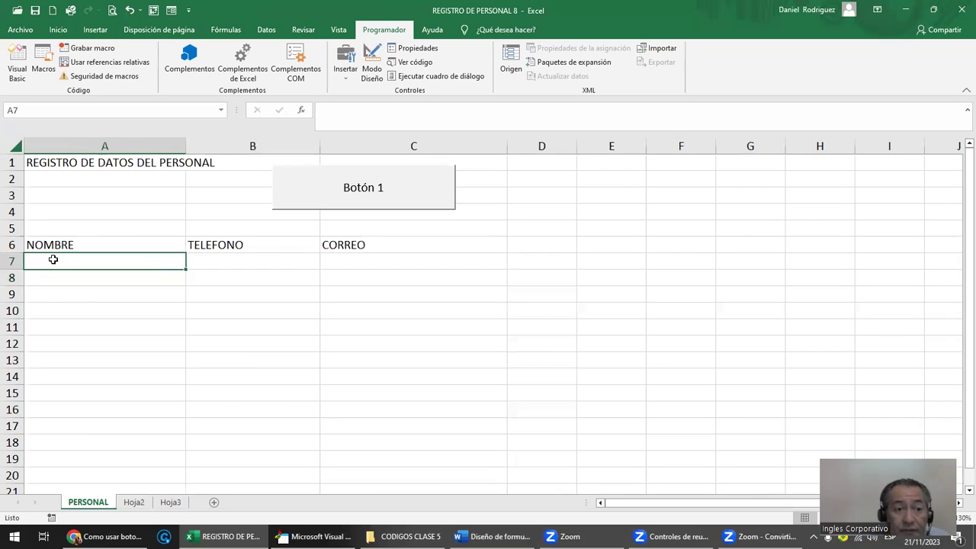
left_click(16, 261)
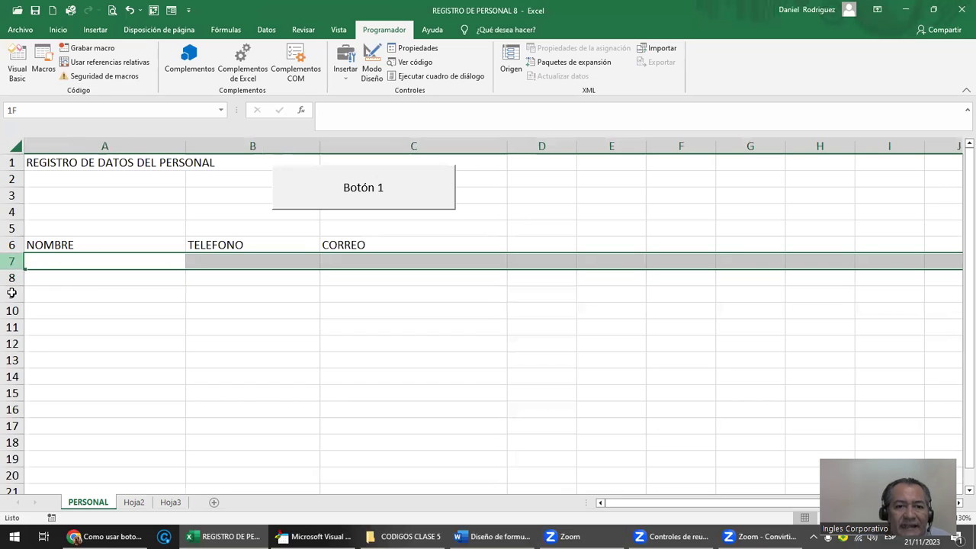
left_click_drag(16, 261, 13, 326)
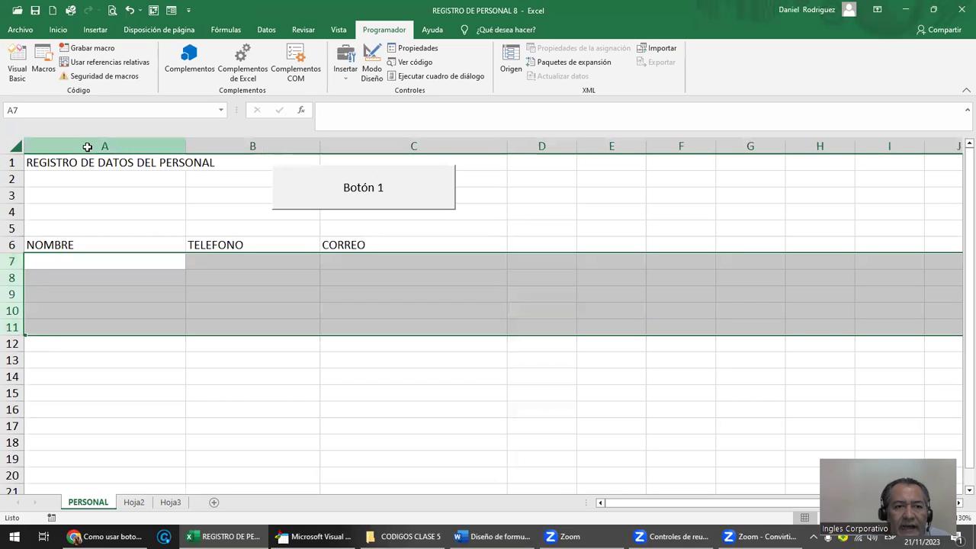
left_click(86, 145)
left_click(113, 260)
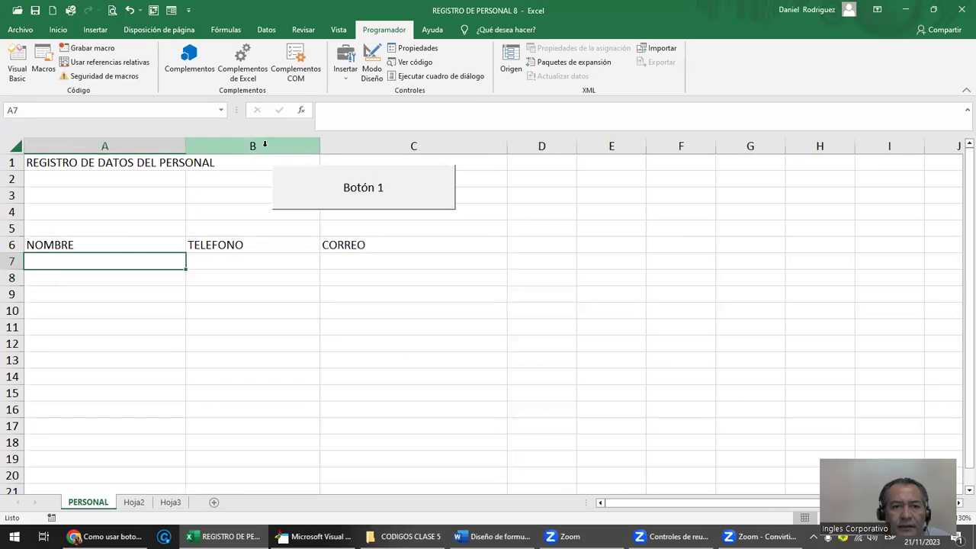
- Select columns B and C and the A7:C16 data area, then return to the VBA editor
left_click(255, 146)
left_click(236, 260)
left_click(394, 149)
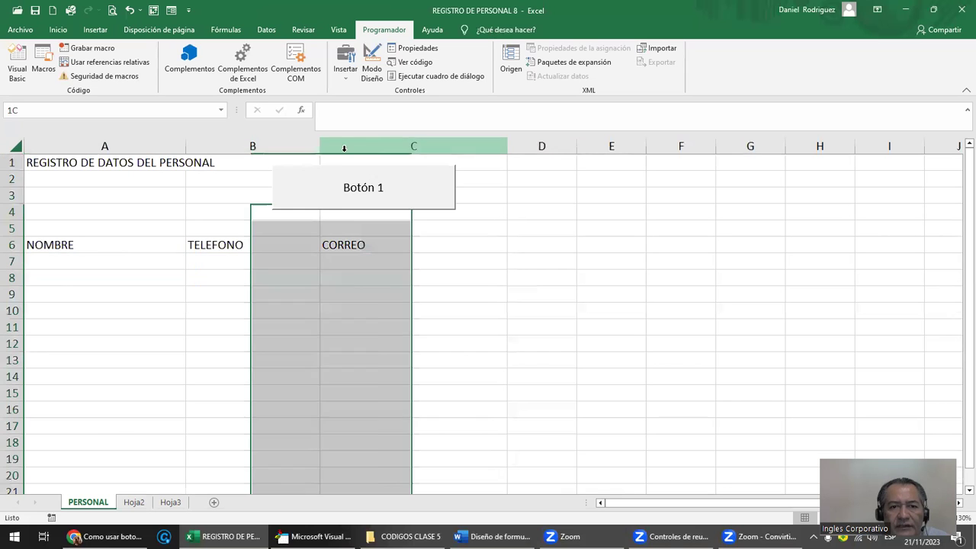
left_click(375, 260)
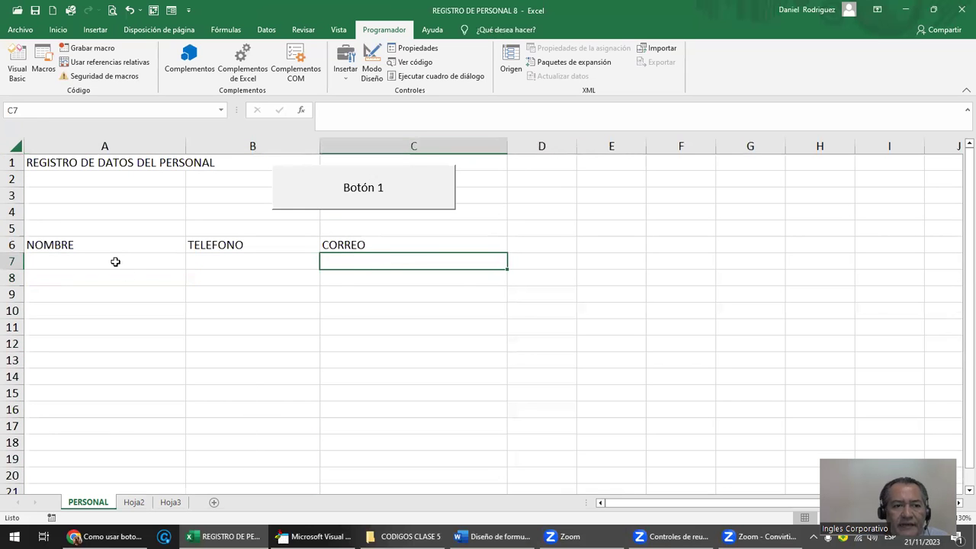
left_click_drag(114, 261, 387, 409)
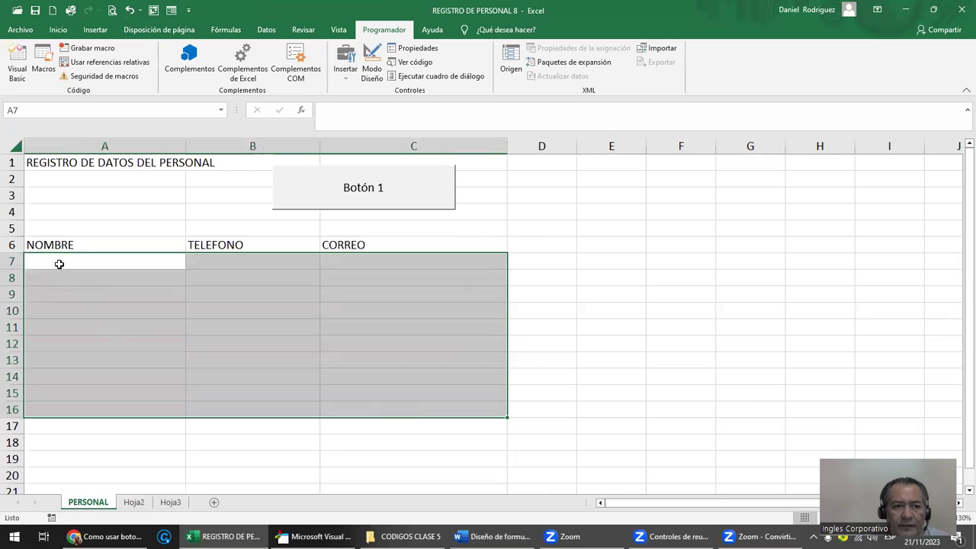
left_click_drag(58, 264, 417, 260)
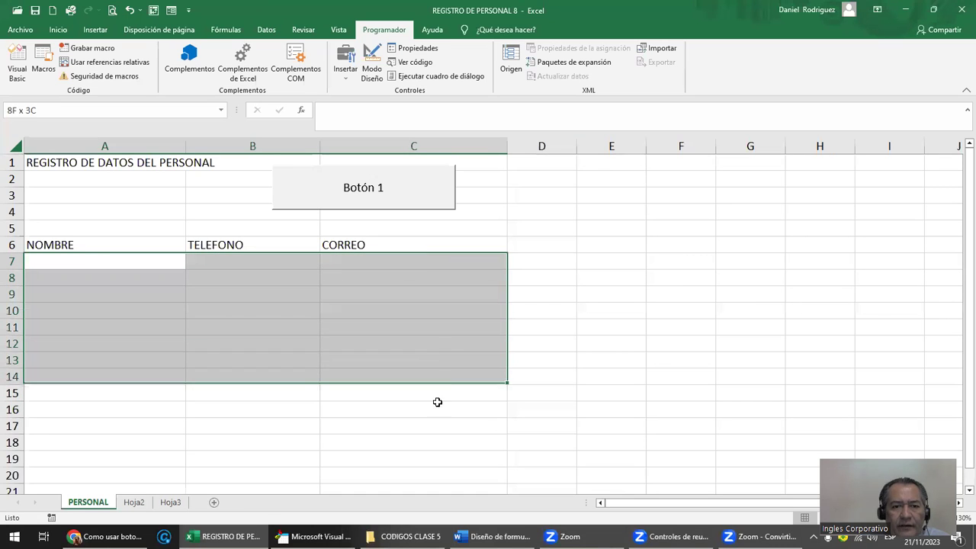
left_click_drag(416, 260, 427, 410)
left_click(99, 264)
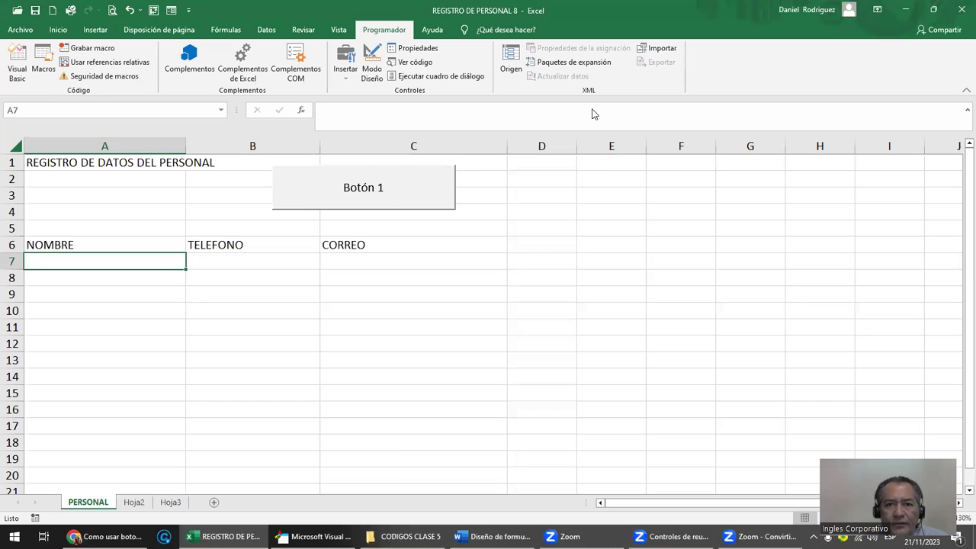
key("alt+F11")
- Move the VBA editor lower and view A7:C7 on the sheet beside the DATOS_PERSONAL form
mouse_move(609, 50)
left_mouse_down()
mouse_move(546, 111)
mouse_move(660, 95)
left_mouse_up()
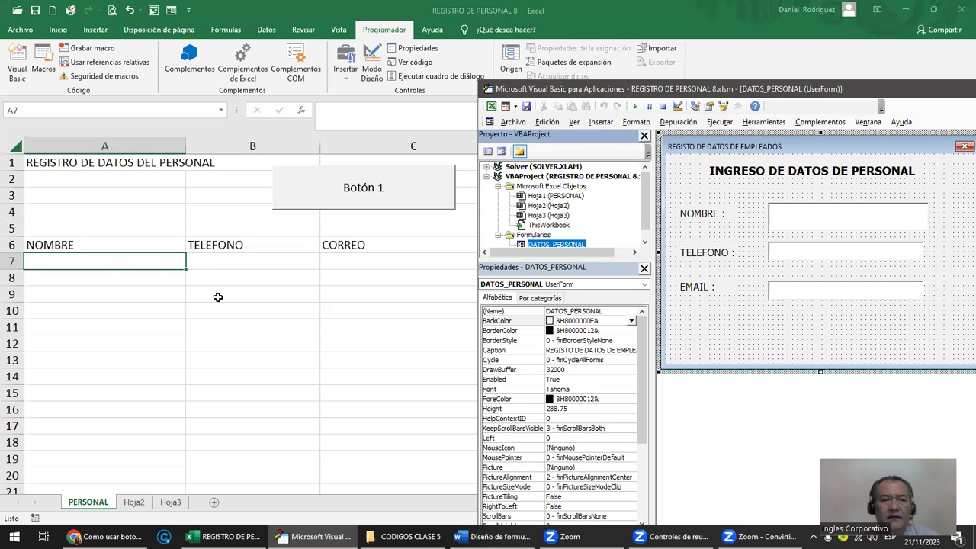
left_click_drag(44, 260, 329, 259)
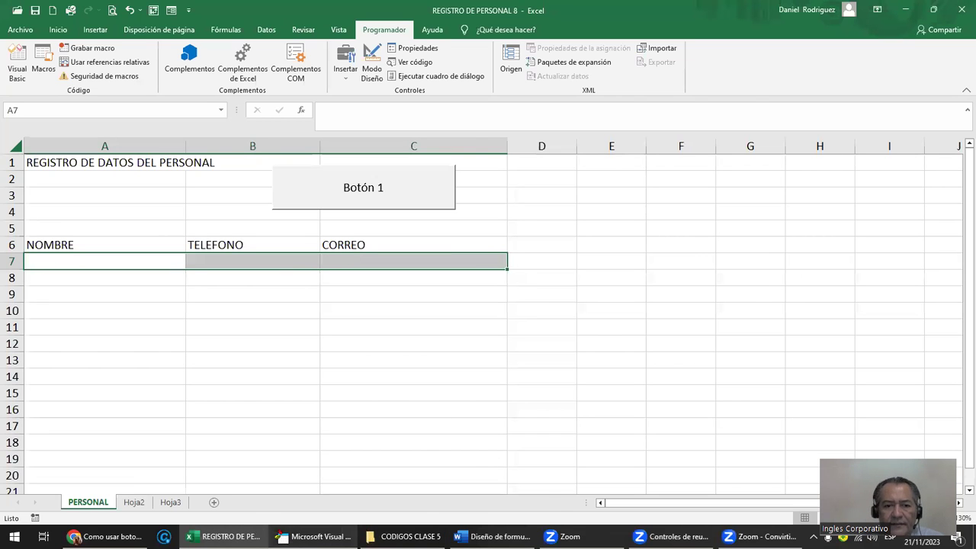
left_click(313, 536)
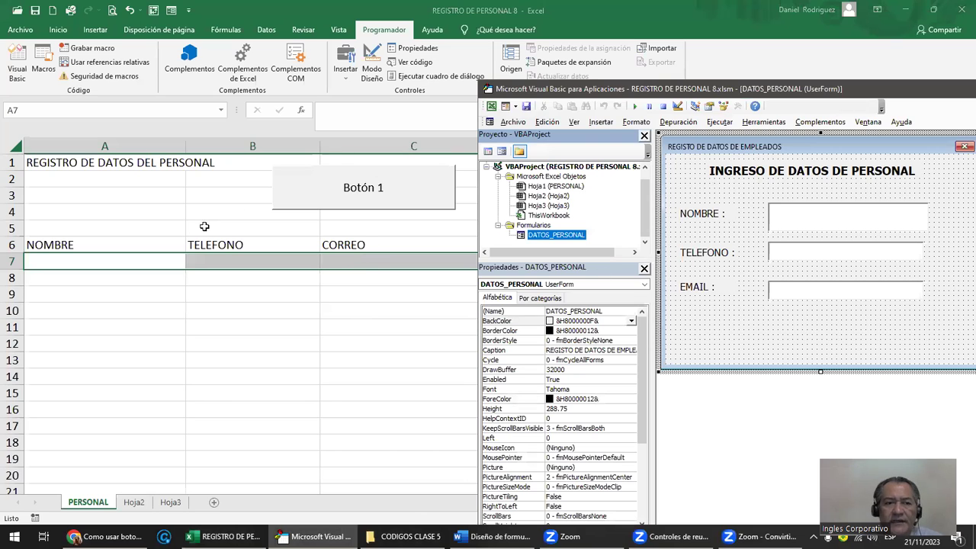
left_click_drag(69, 245, 359, 259)
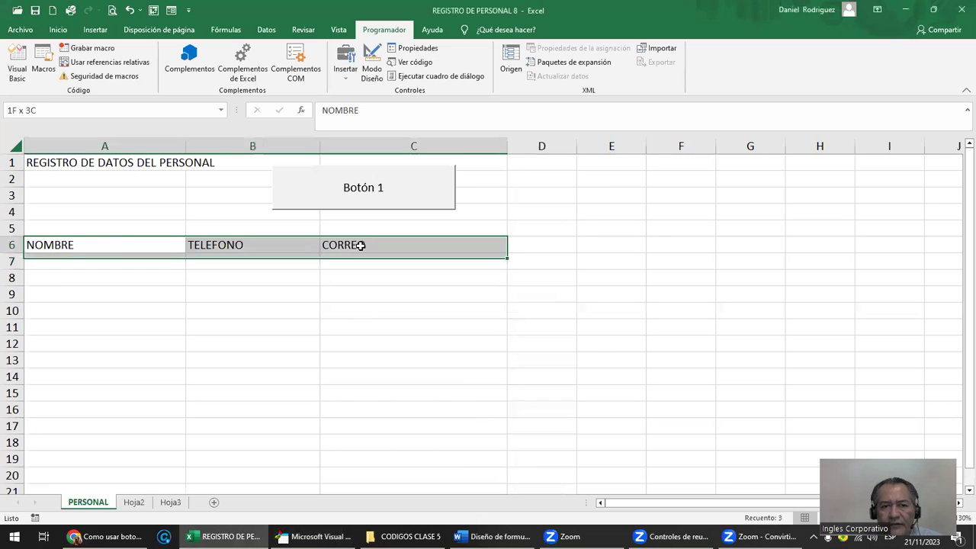
left_click(138, 262)
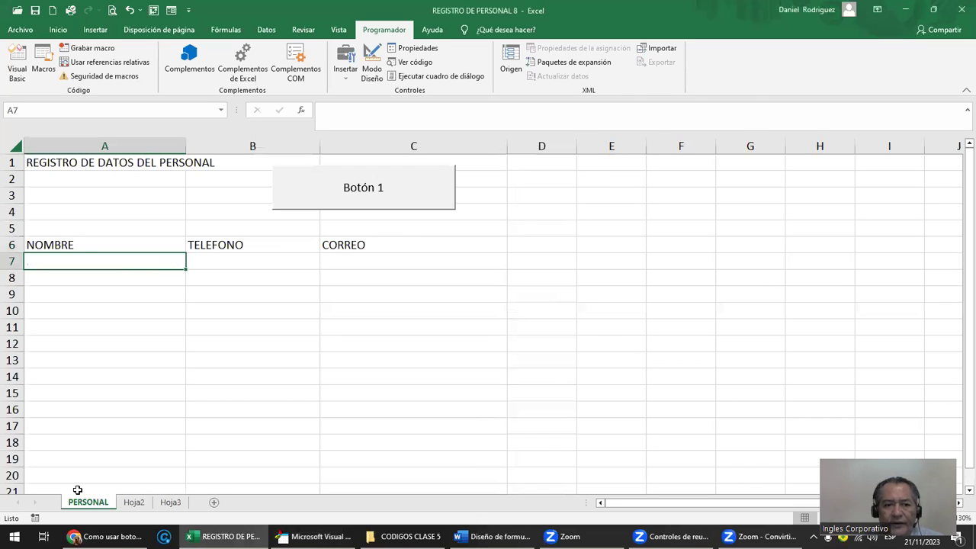
key("alt+F11")
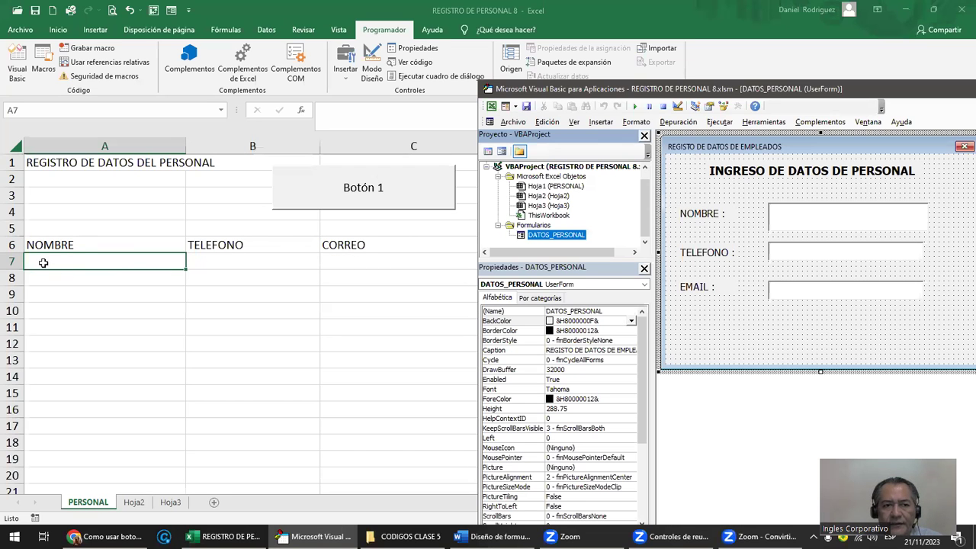
- Inspect header row 6 and cell A7 on the sheet, then bring the form editor back
left_click(44, 262)
left_click(47, 245)
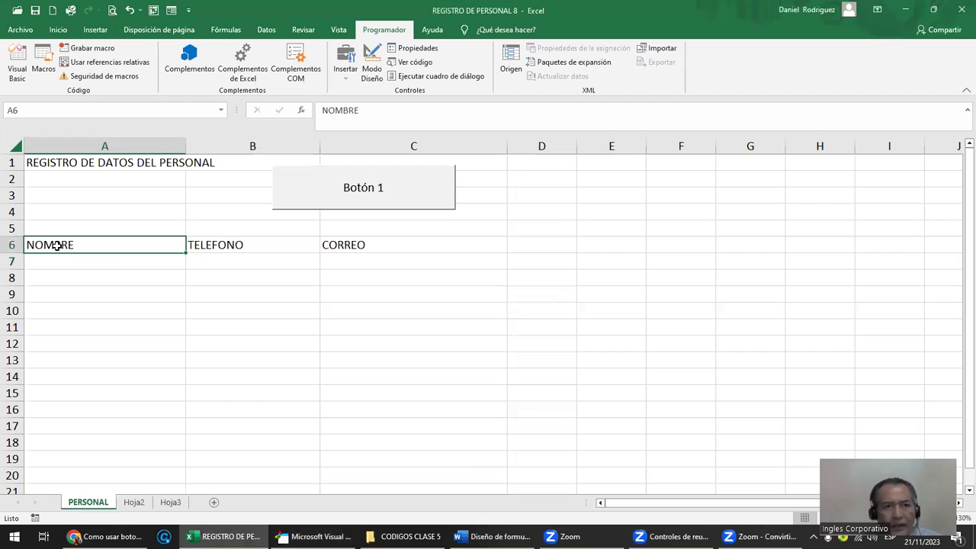
left_click(11, 245)
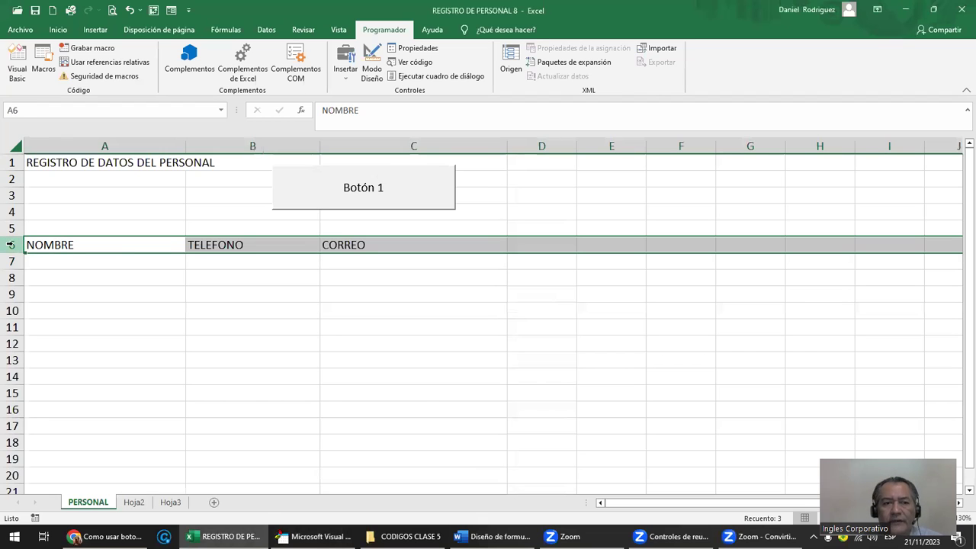
left_click(69, 263)
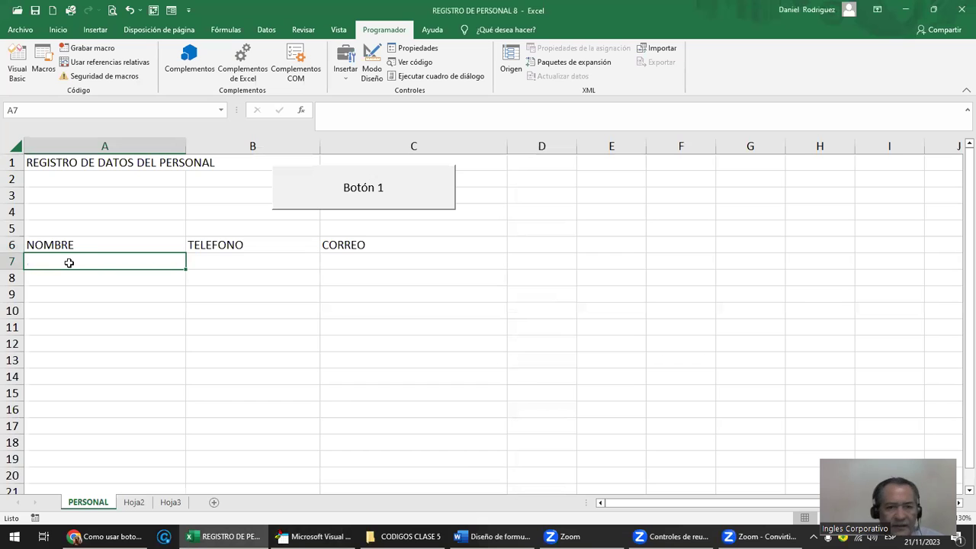
left_click_drag(548, 246, 612, 258)
left_click(534, 250)
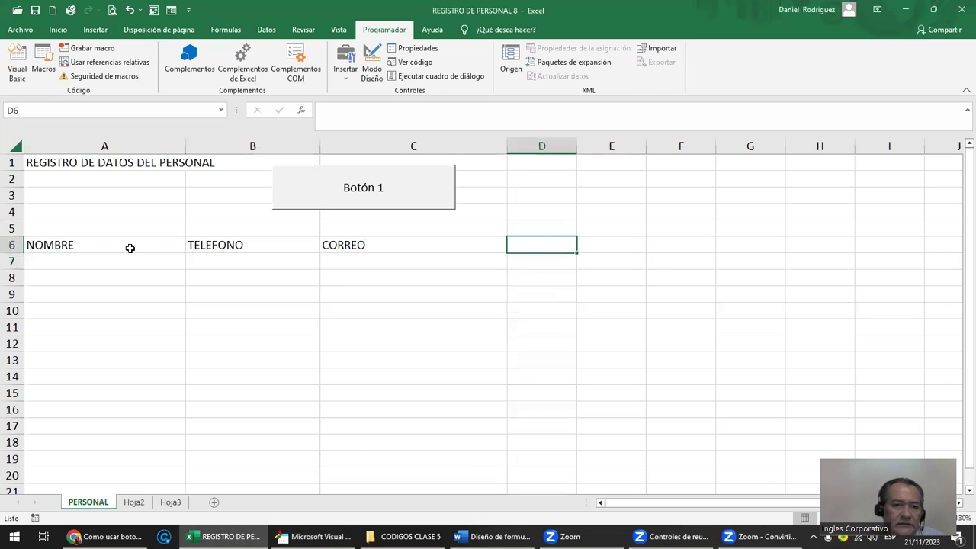
left_click(44, 259)
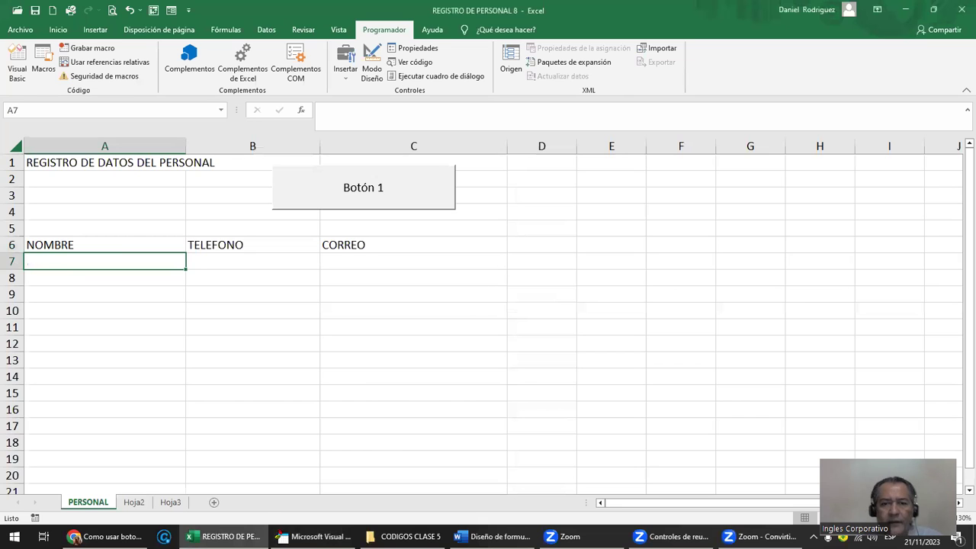
key("alt+F11")
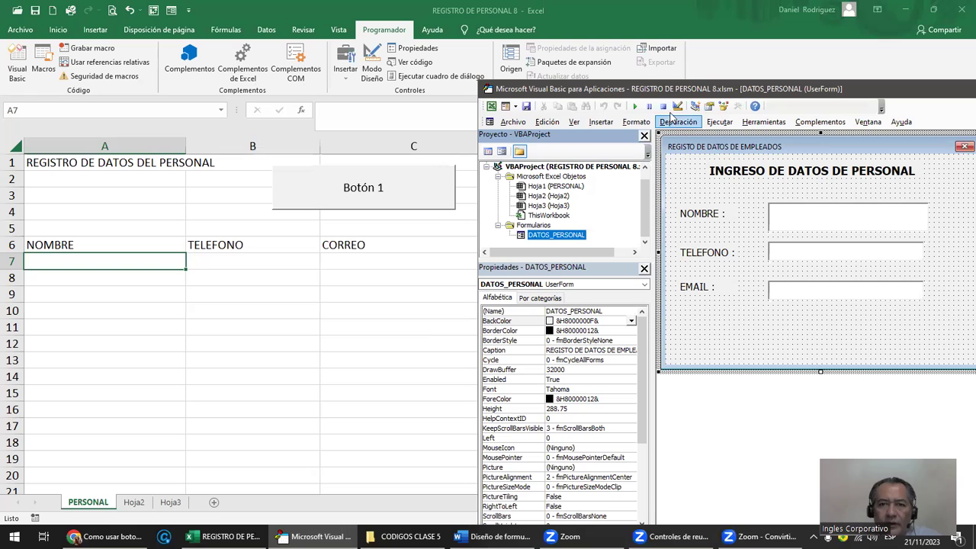
- Drag the VBA editor window up and further left, then click back to cell A1
left_click_drag(664, 89, 625, 10)
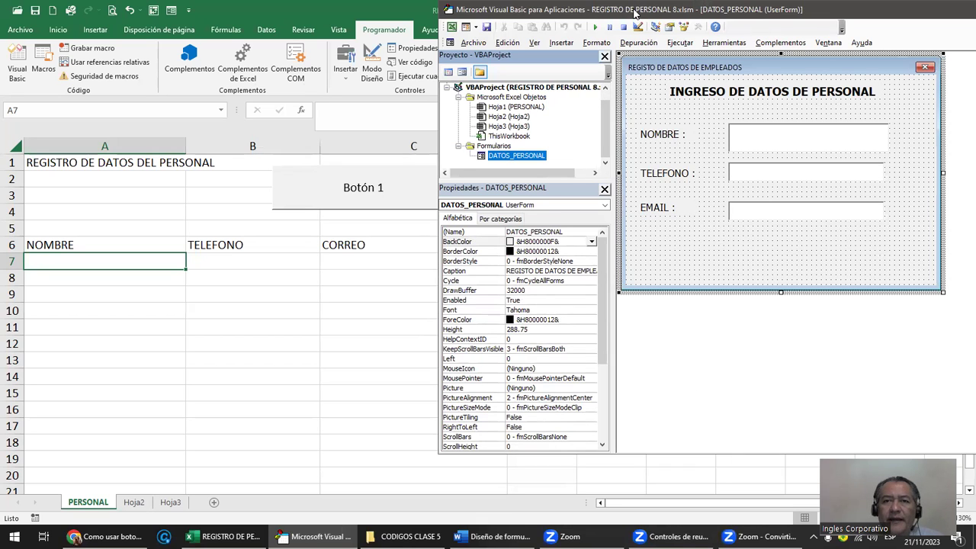
left_click_drag(634, 11, 599, 14)
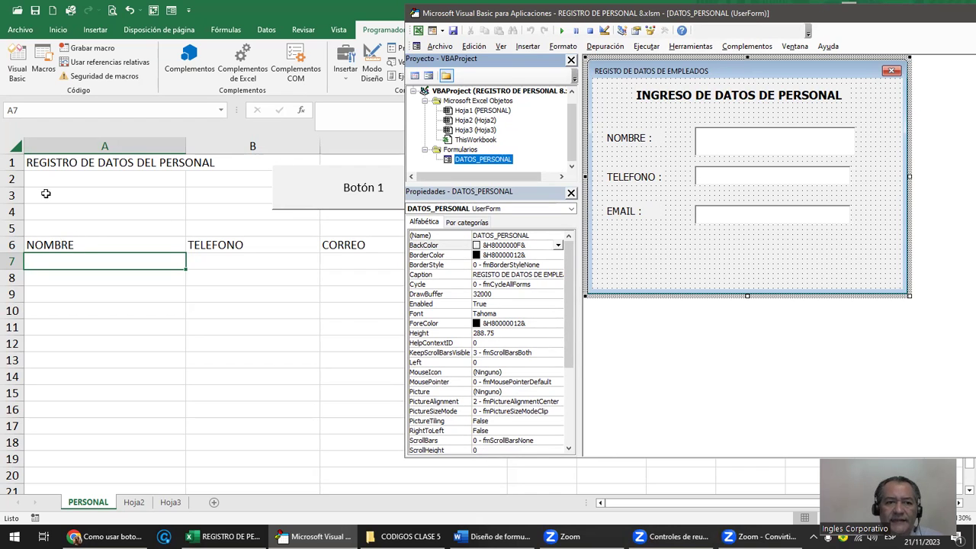
left_click(48, 158)
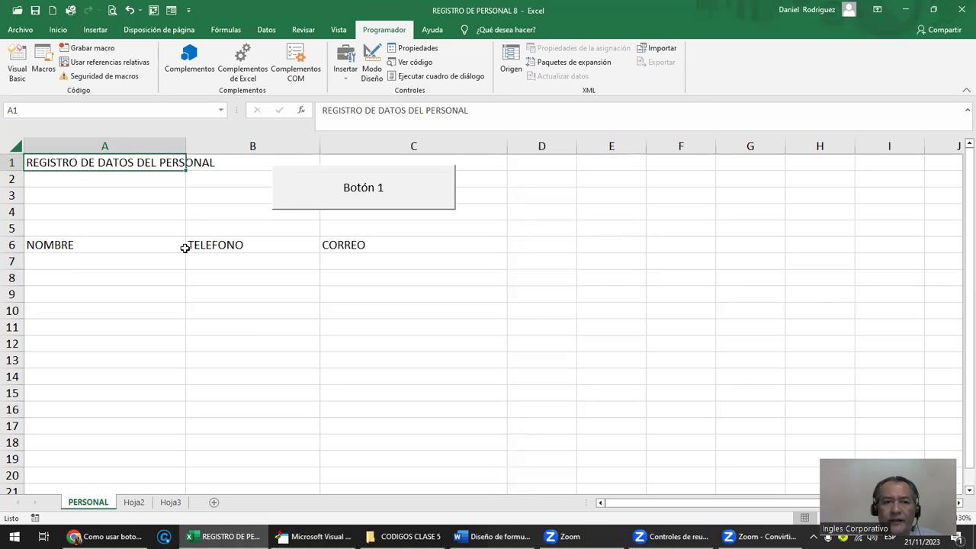
- Select headers A6:C6 and data rows A7:C11, then return to the form editor
left_click_drag(61, 242, 333, 241)
left_click(333, 242)
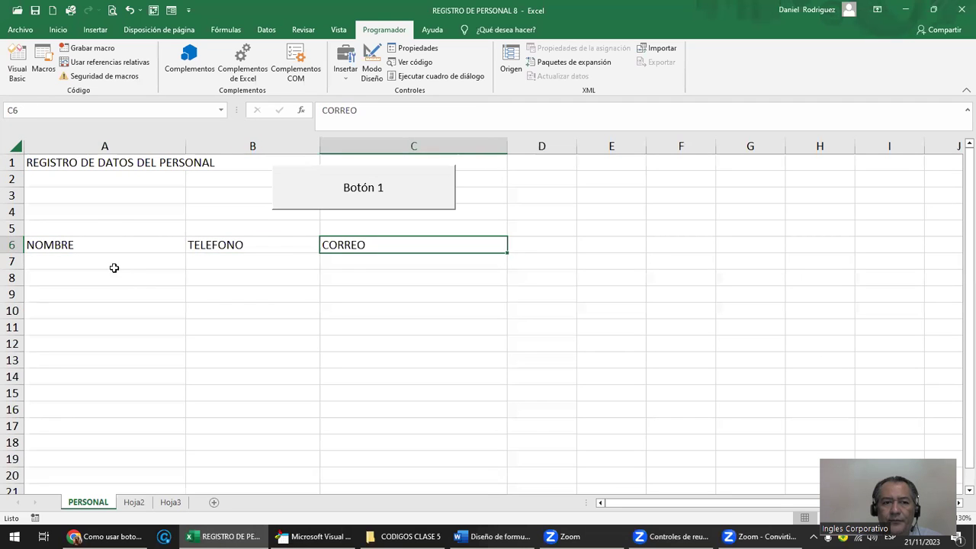
left_click_drag(114, 266, 358, 327)
left_click(98, 266)
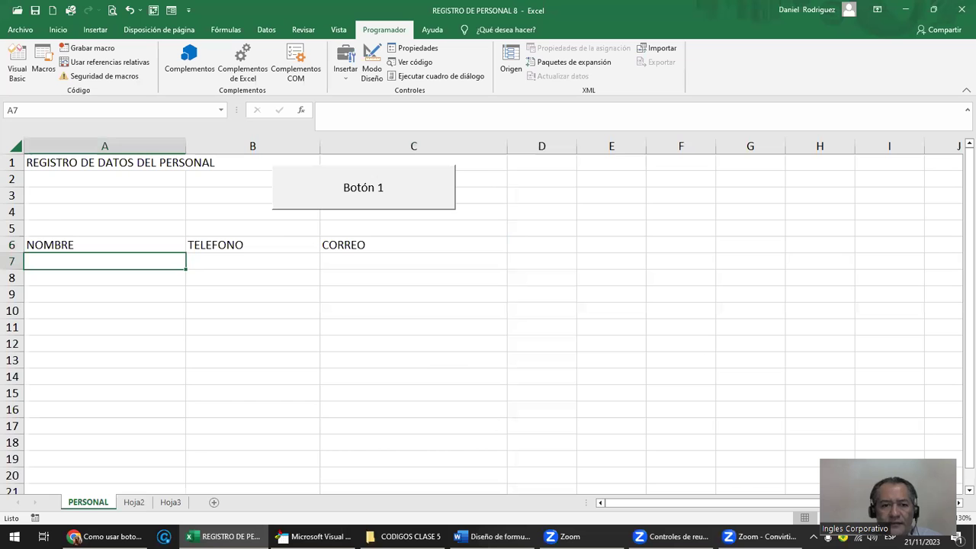
key("alt+F11")
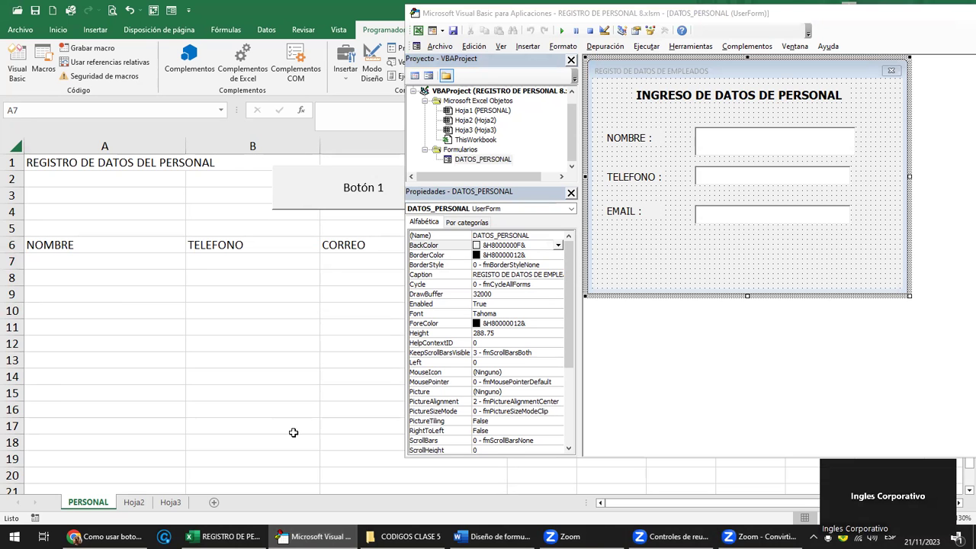
- Maximize the VBA editor and run the DATOS_PERSONAL form to preview it
double_click(752, 17)
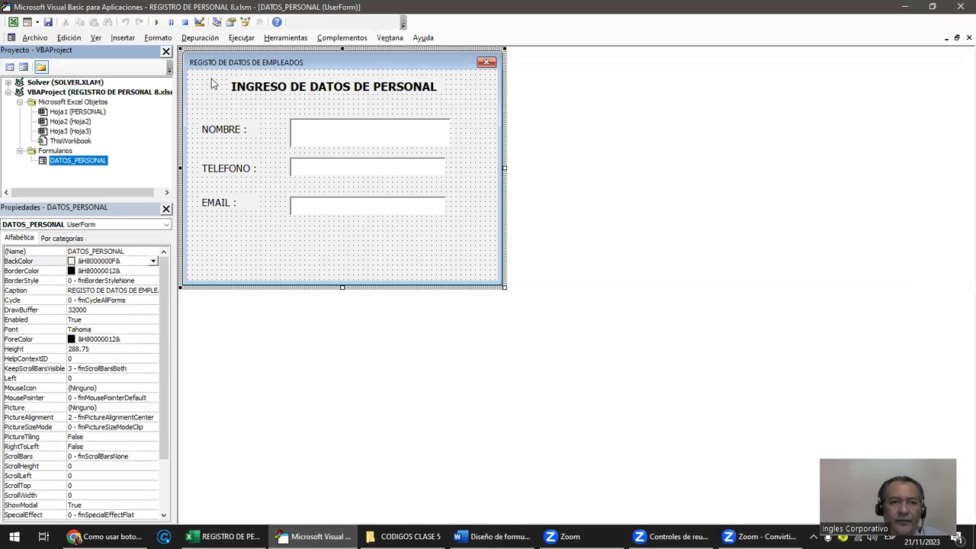
left_click(156, 22)
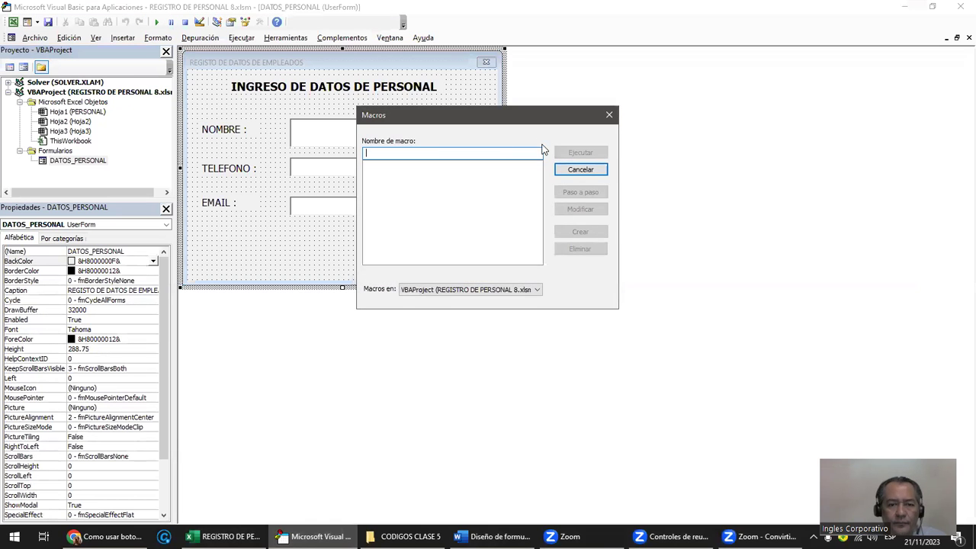
key("Escape")
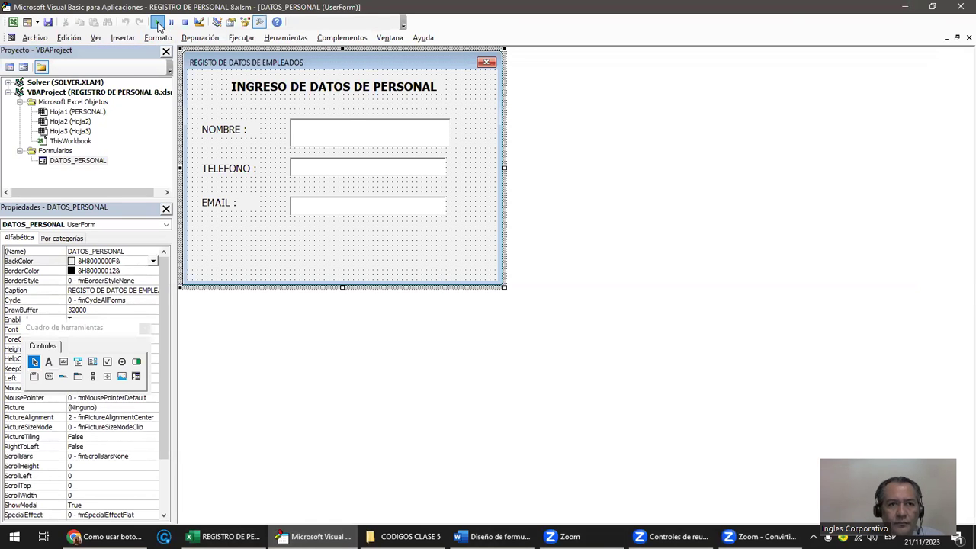
left_click(157, 22)
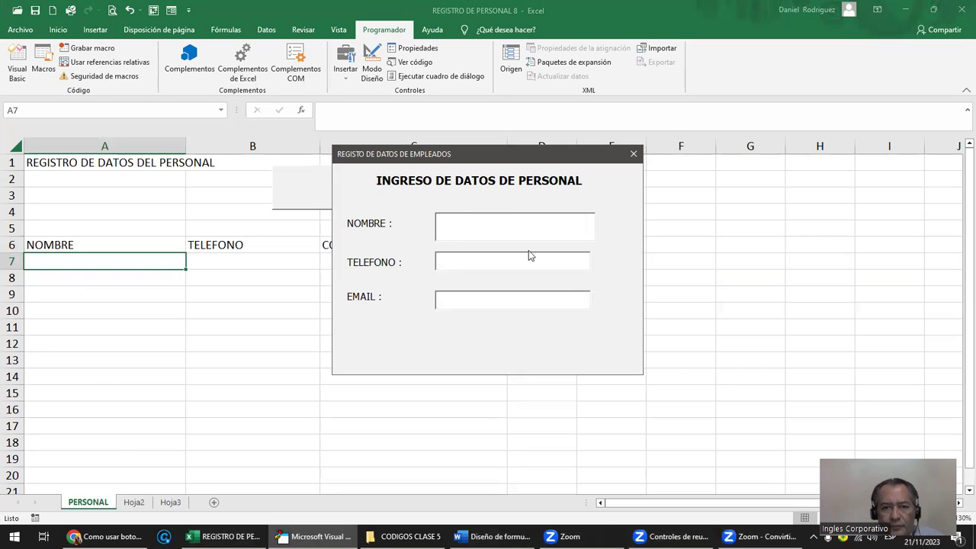
- Close the preview, enlarge the form down and right, and widen the side panels
left_click(632, 153)
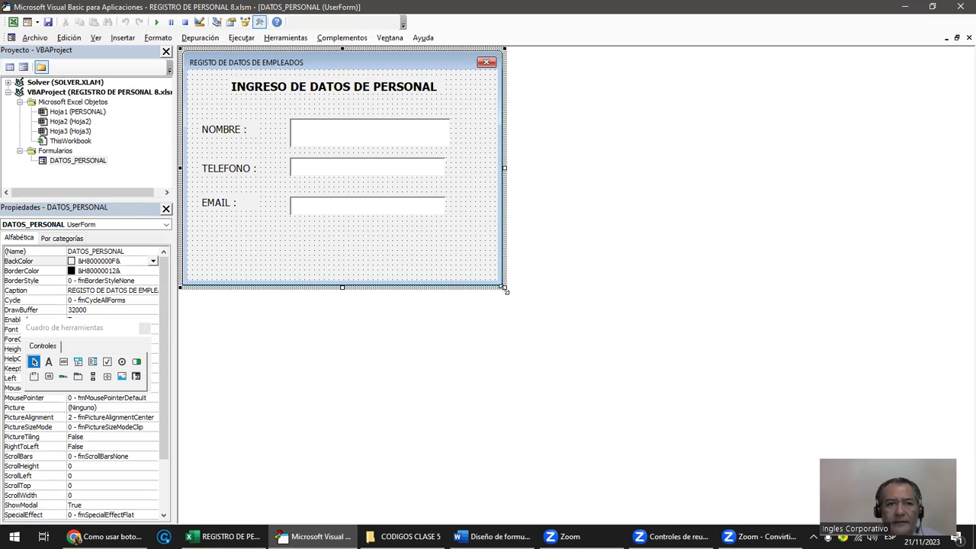
left_click_drag(504, 289, 533, 322)
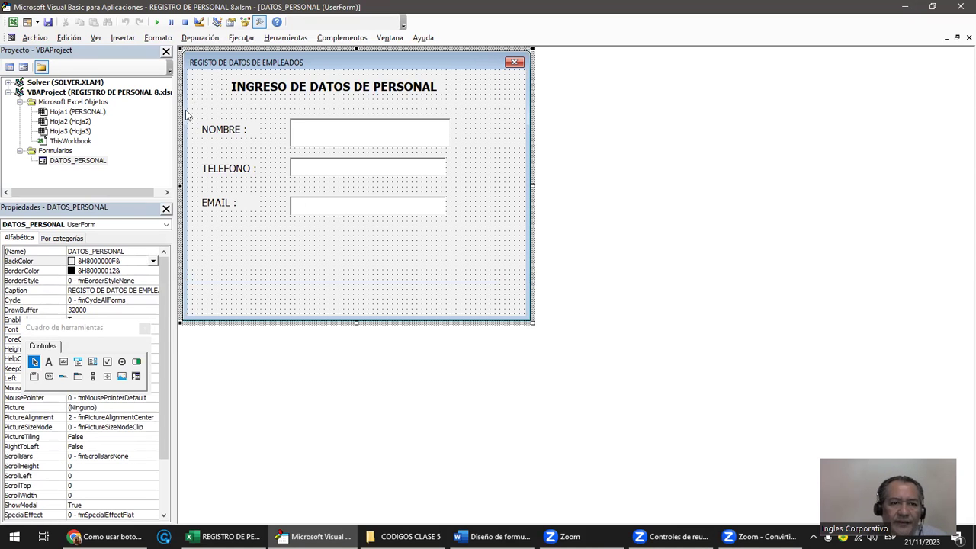
mouse_move(176, 130)
left_mouse_down()
mouse_move(470, 150)
mouse_move(390, 130)
left_mouse_up()
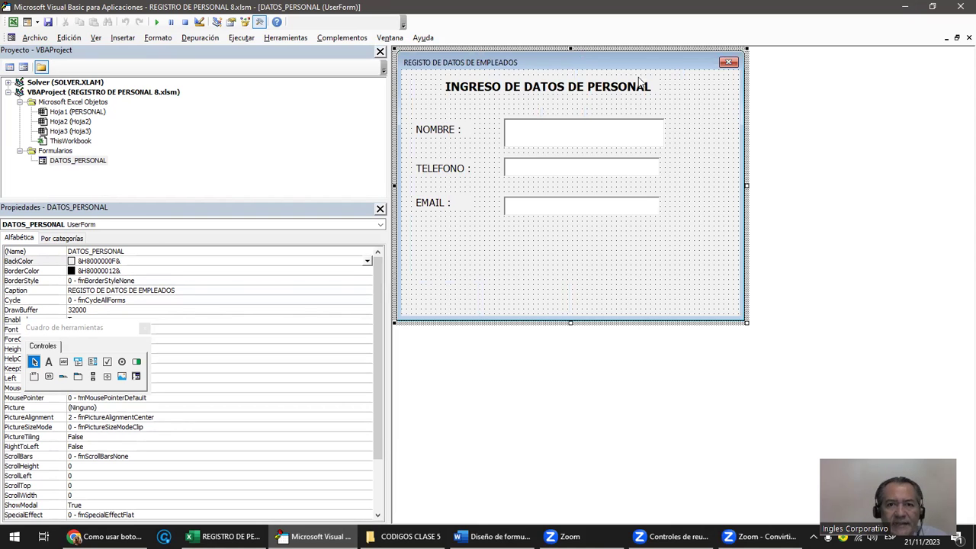
- Add an empty UserForm_Click procedure with blank lines, then return to the DATOS_PERSONAL designer
double_click(681, 295)
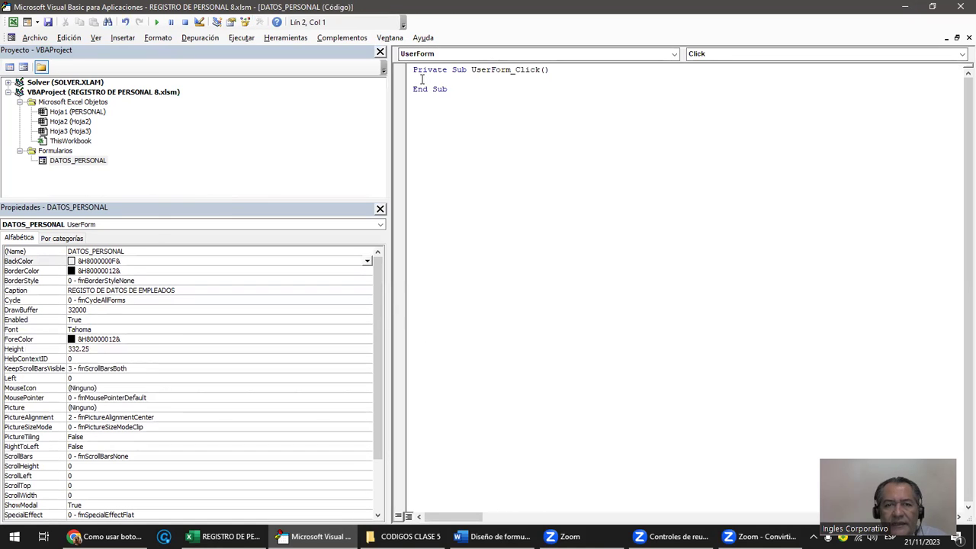
key("Up")
key("shift+Right")
key("shift+Down")
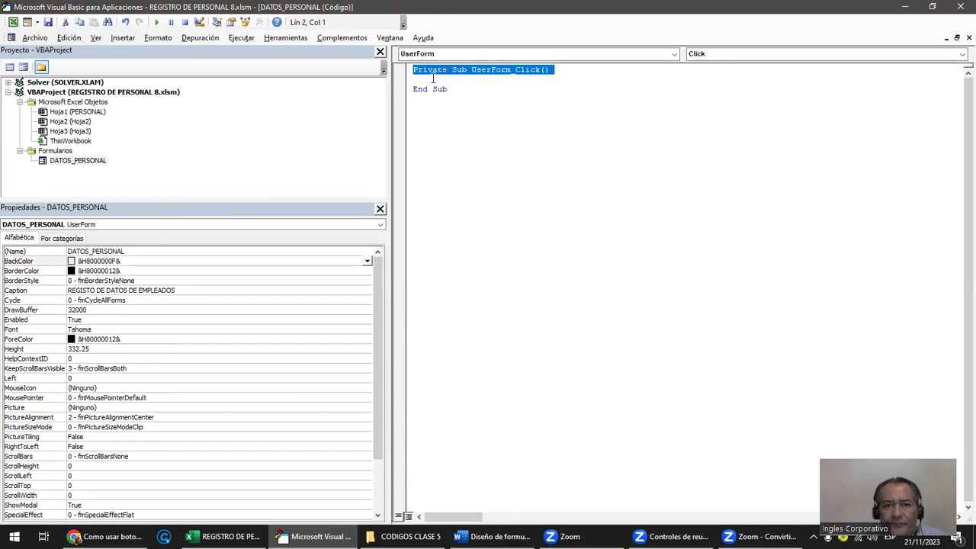
left_click(478, 83)
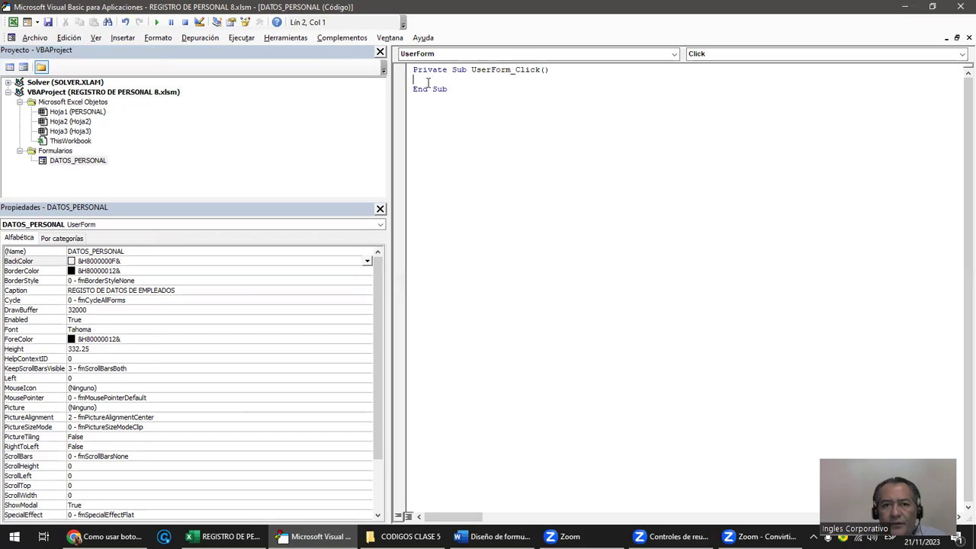
key("Return")
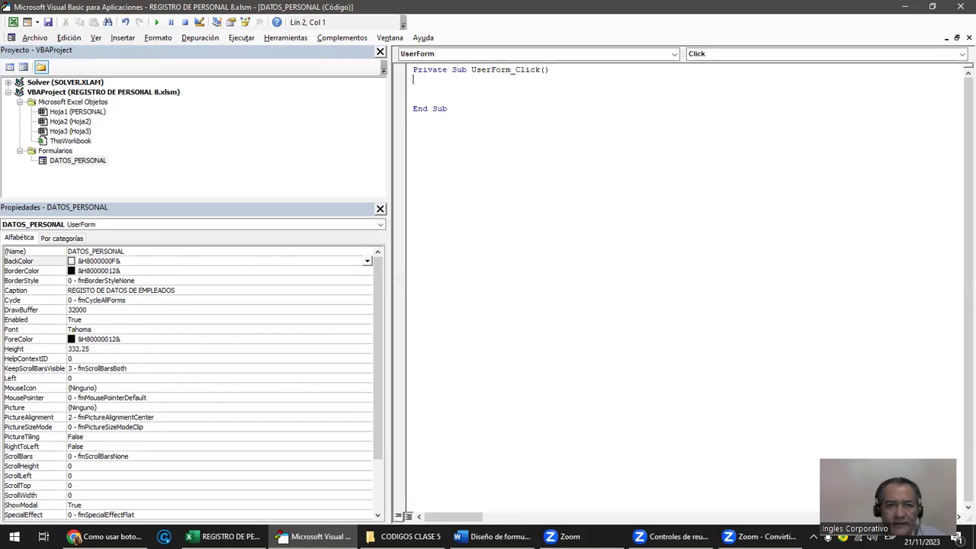
key("shift+Down")
key("shift+Down")
key("shift+Down")
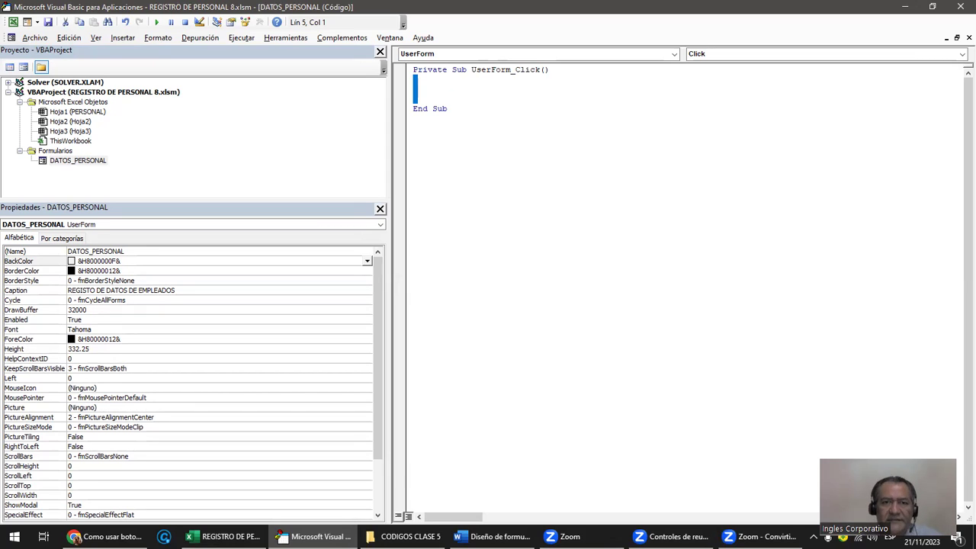
double_click(72, 163)
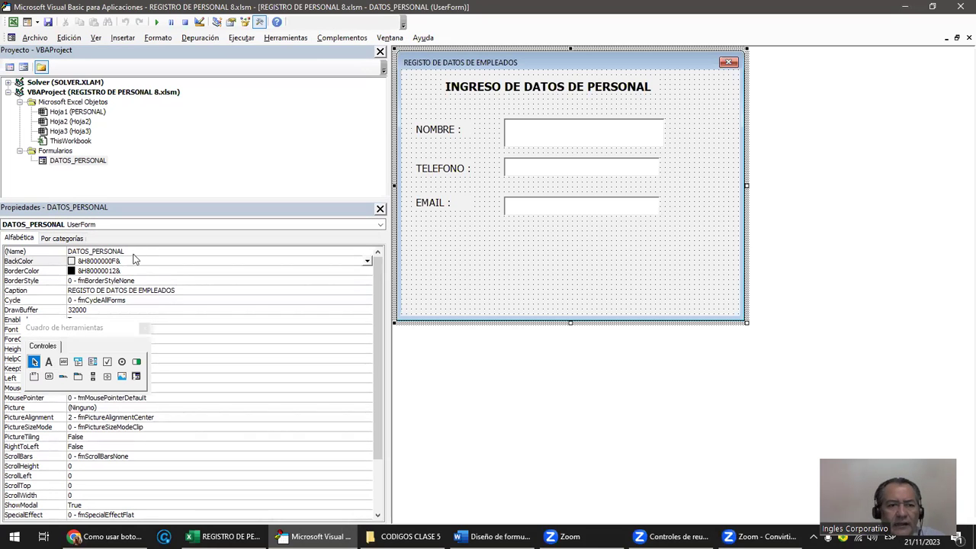
left_click(134, 252)
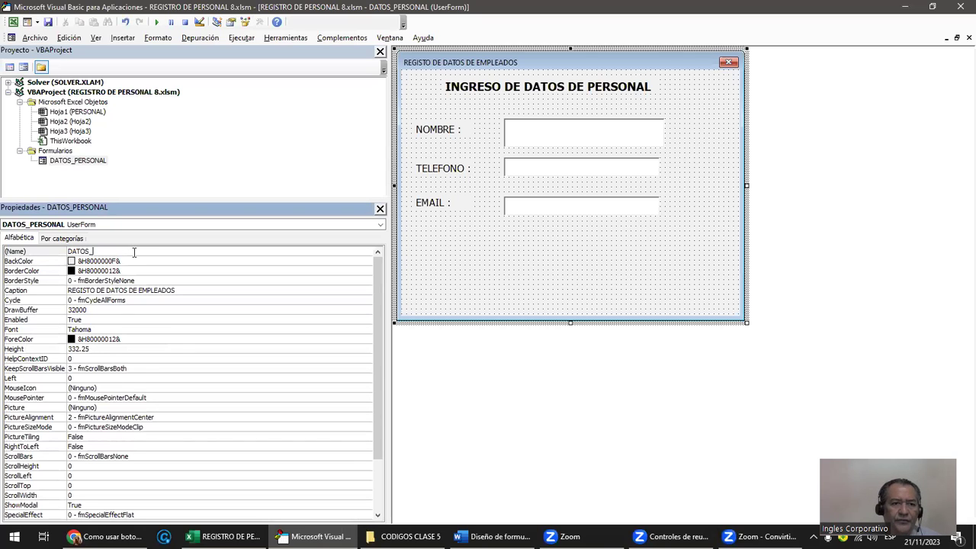
- Rename the UserForm to PERSONAL through its (Name) property, then select controls on the form
type("P")
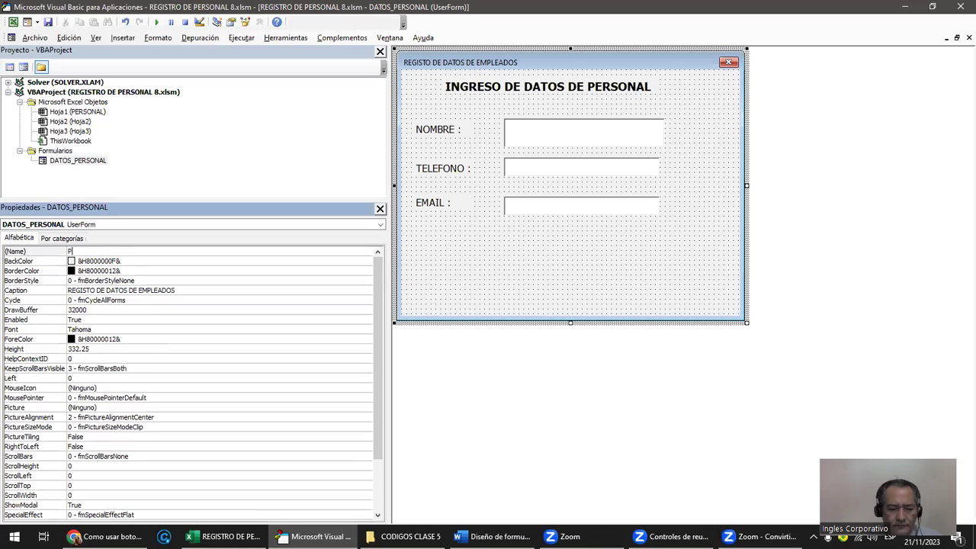
type("L")
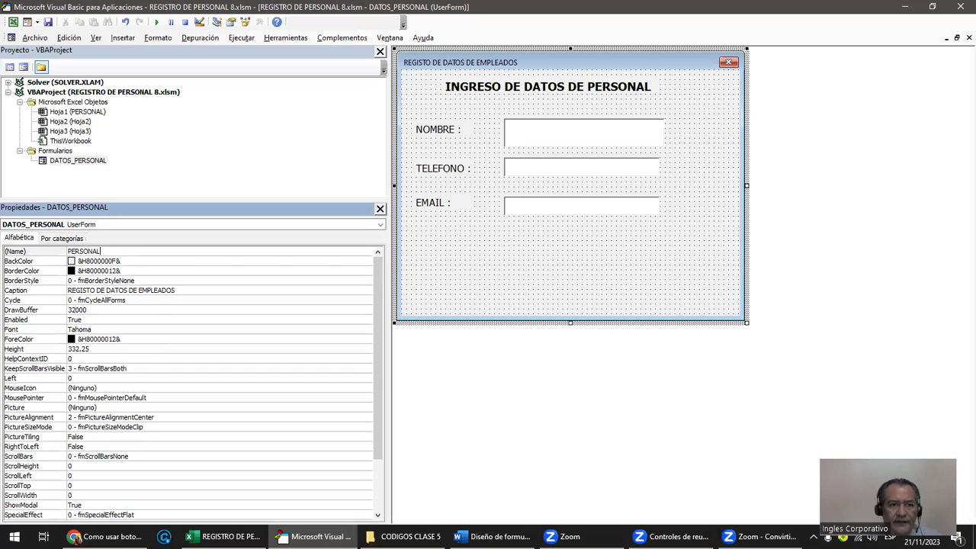
key("Return")
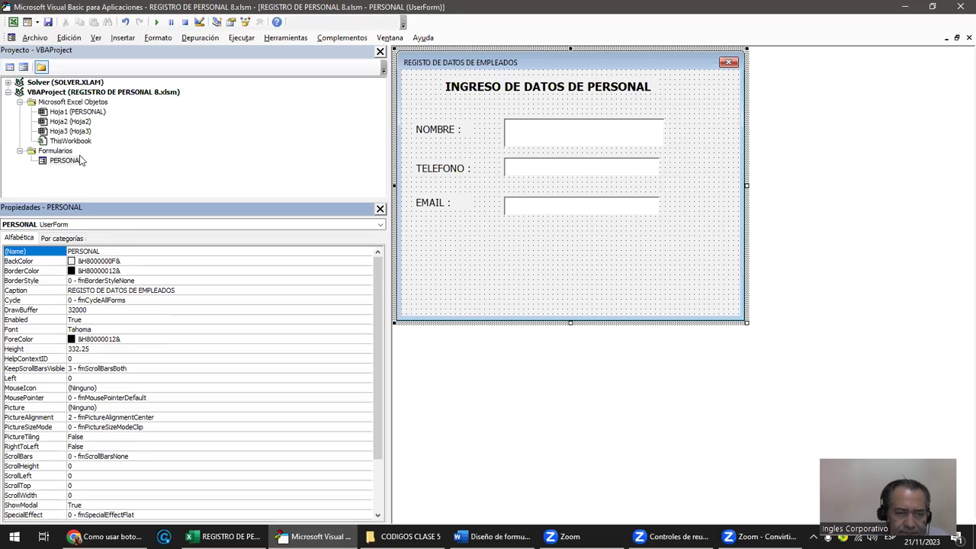
left_click(122, 251)
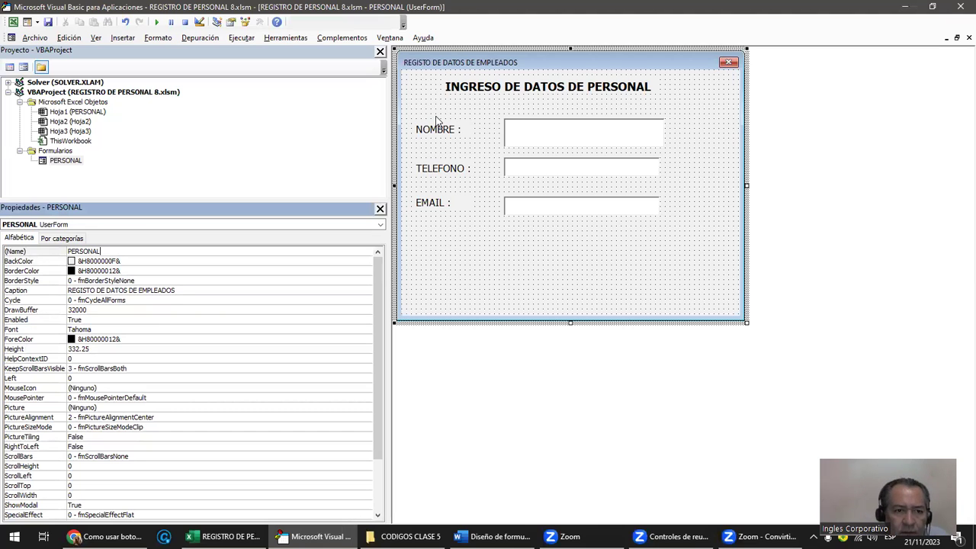
left_click(176, 294)
left_click(415, 116)
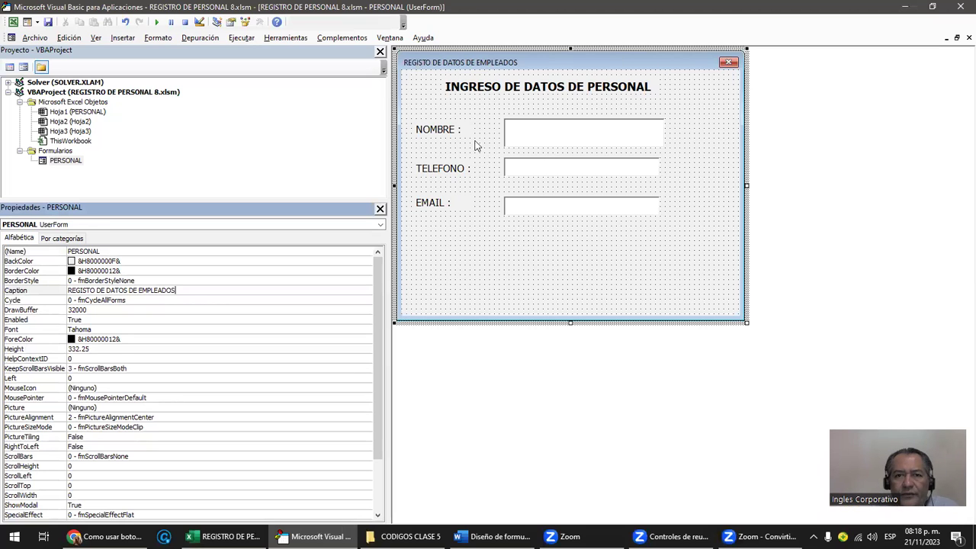
- Move the control palette beside the form and reselect the title label
left_click(467, 92)
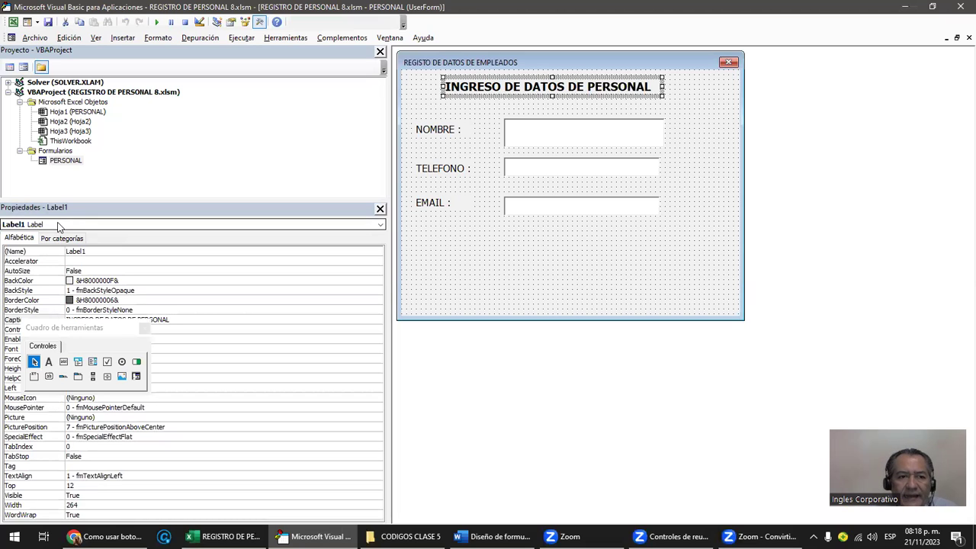
left_click(116, 330)
left_click_drag(118, 333, 625, 355)
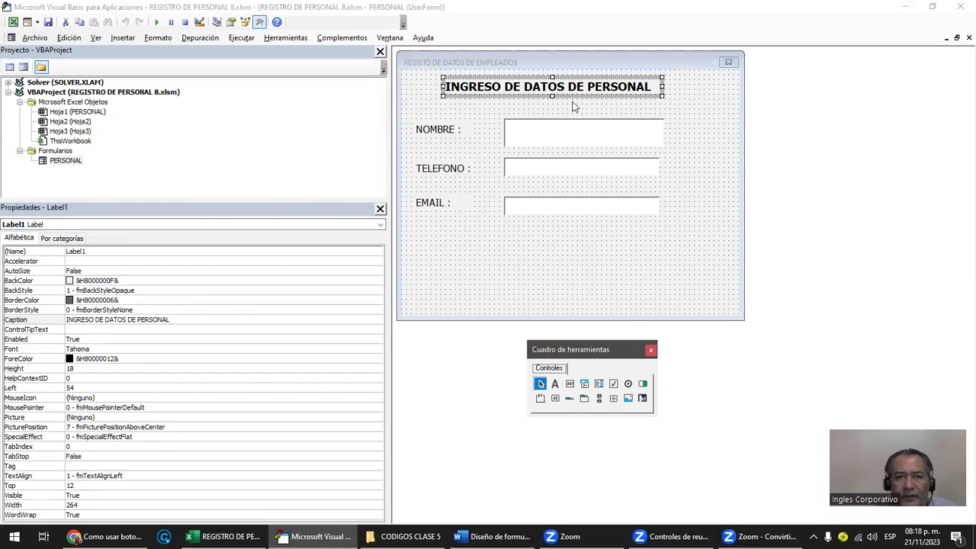
left_click(516, 91)
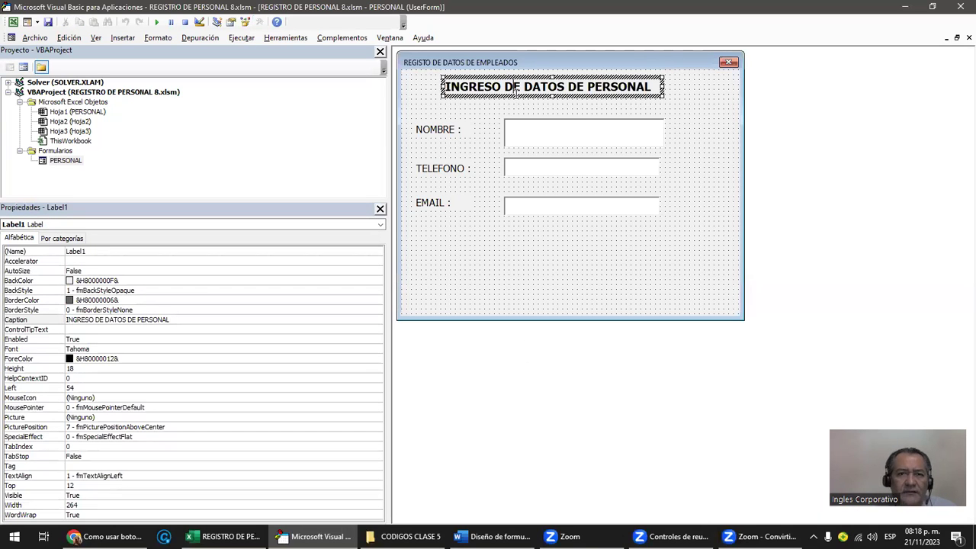
- Set the NOMBRE label's font to bold at size 12
left_click(438, 134)
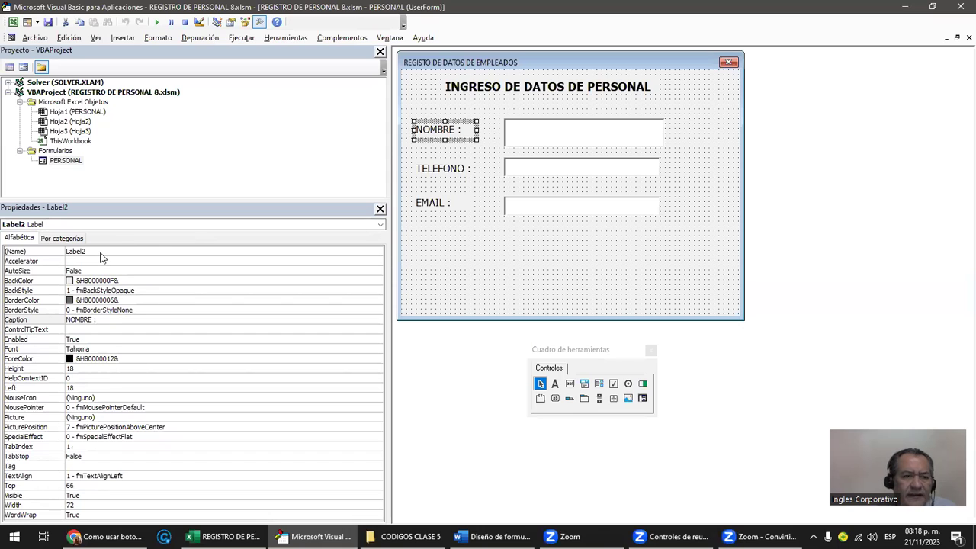
left_click(420, 131)
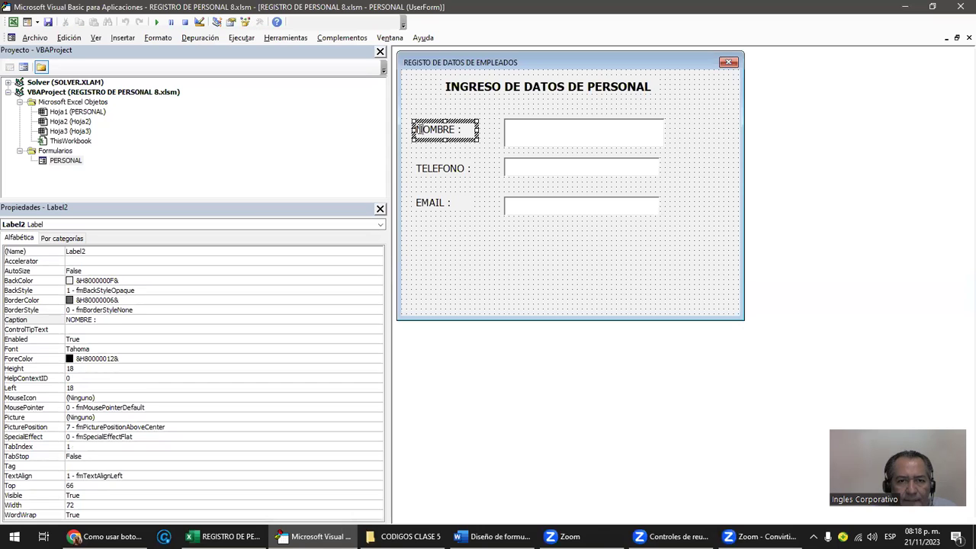
left_click_drag(415, 130, 465, 129)
left_click(466, 132)
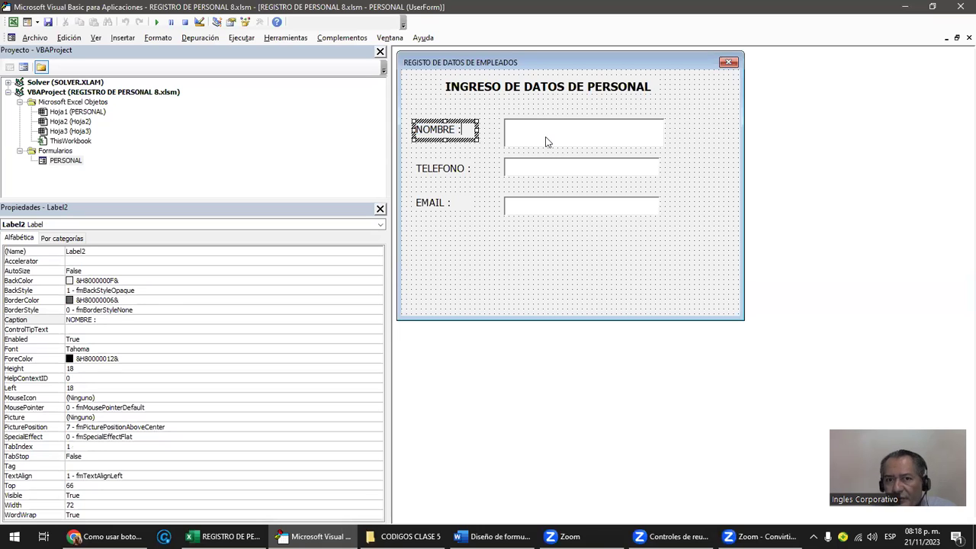
left_click(461, 126)
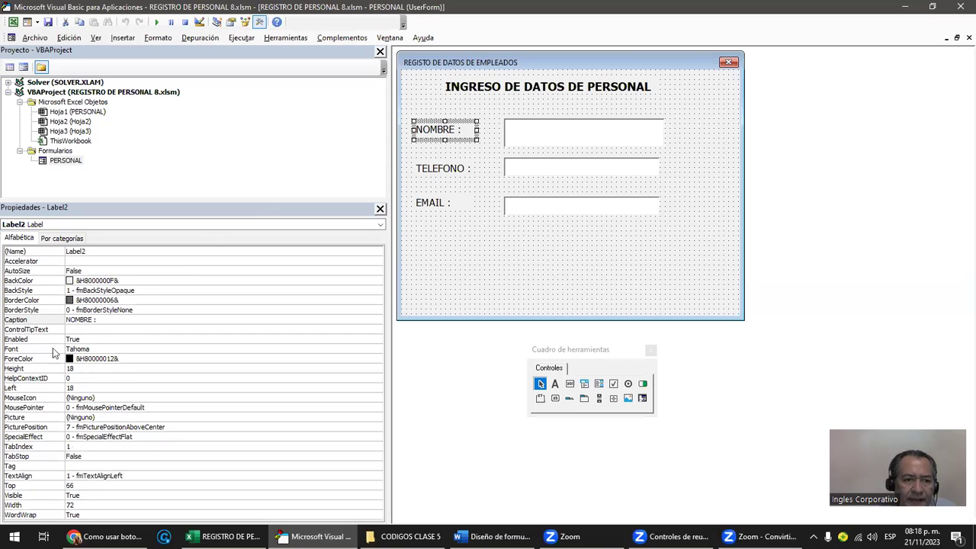
left_click(28, 351)
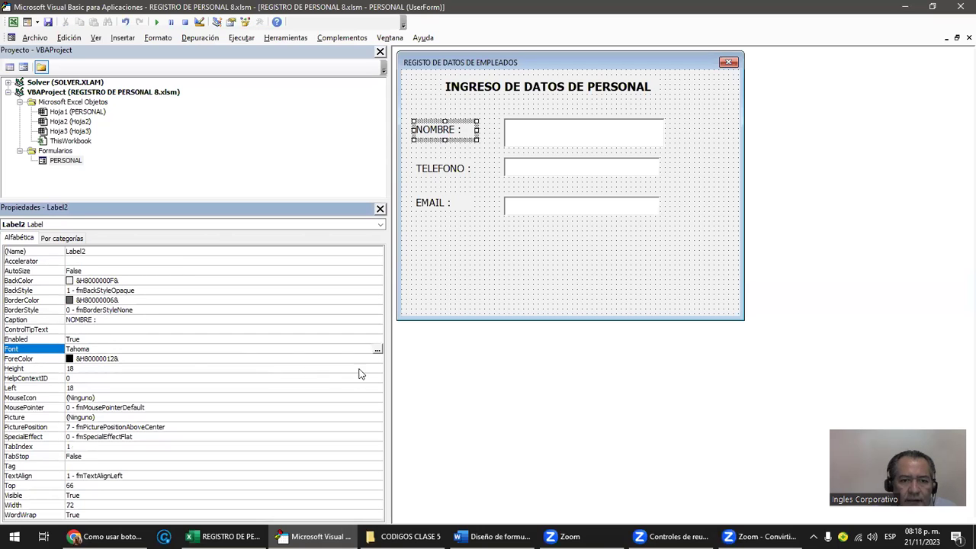
left_click(376, 350)
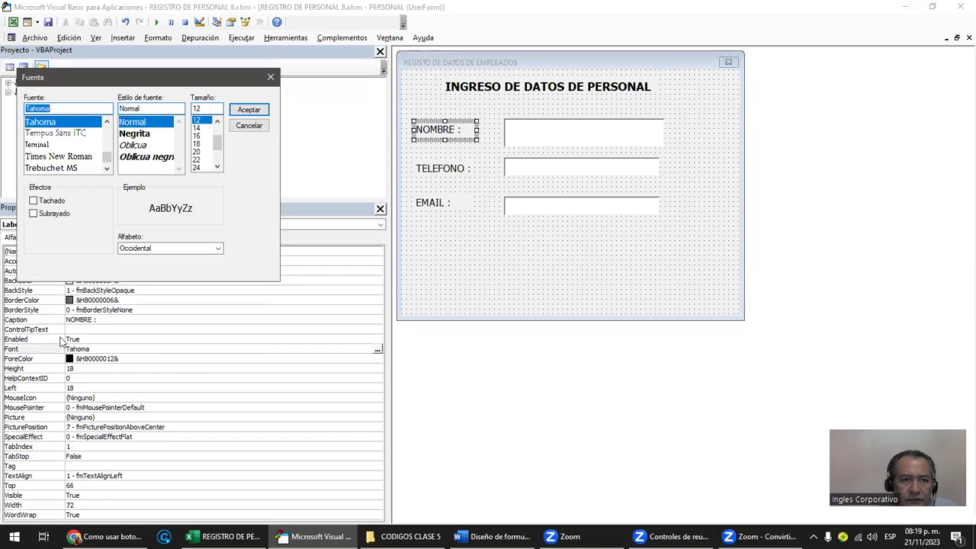
left_click(200, 121)
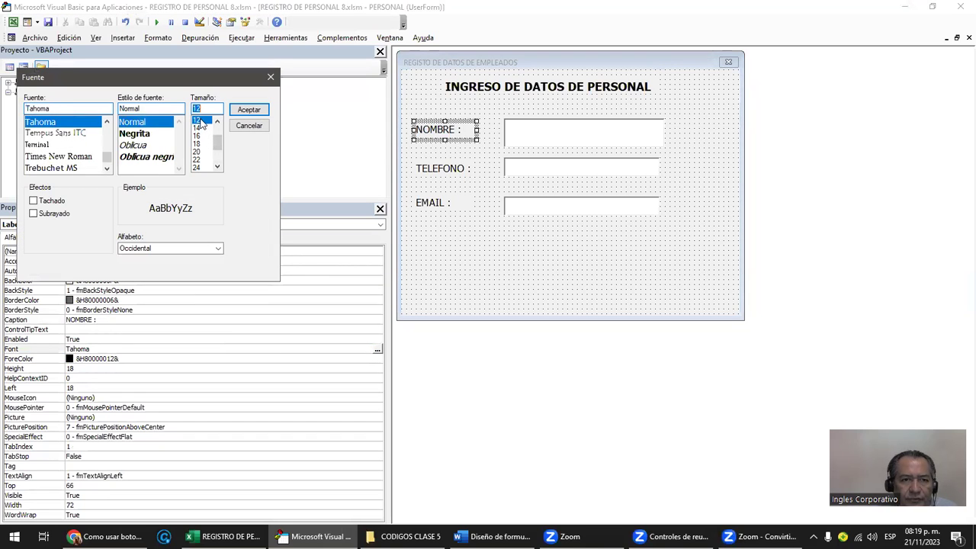
left_click(131, 134)
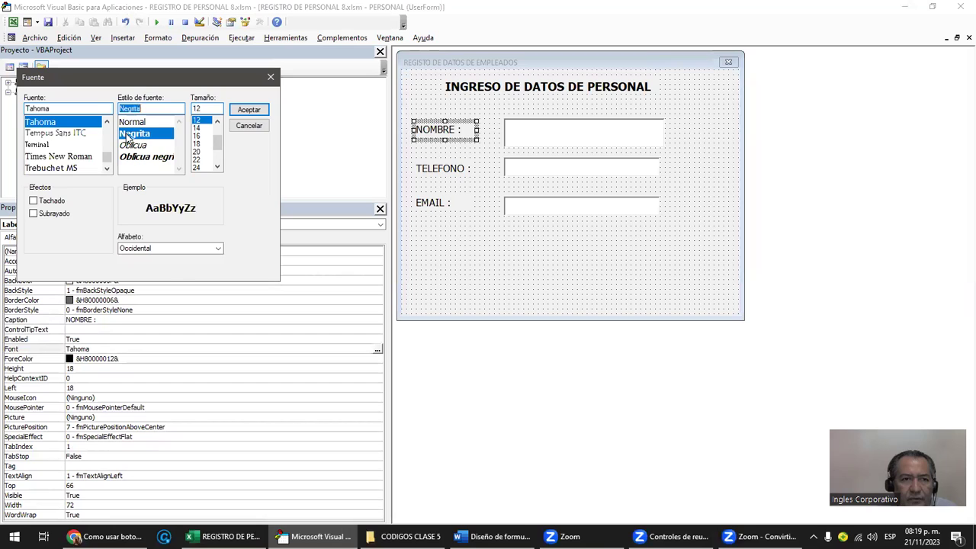
left_click(252, 112)
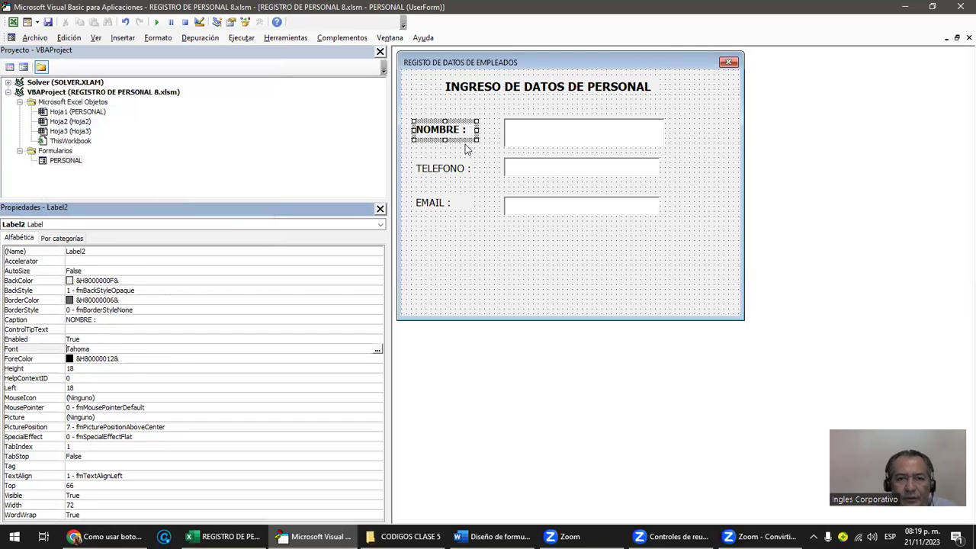
- Select the whole PERSONAL form and run it as a preview
left_click(156, 21)
key("Escape")
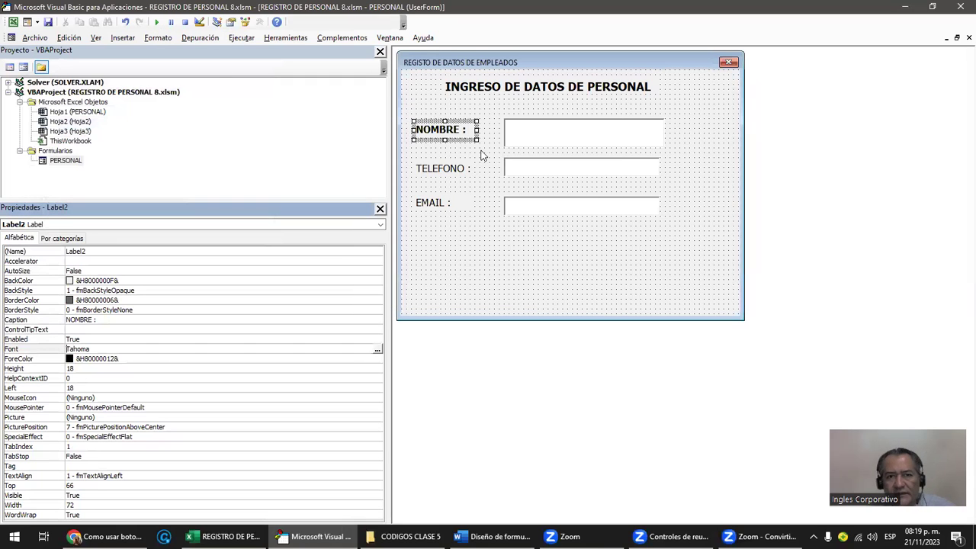
left_click(594, 260)
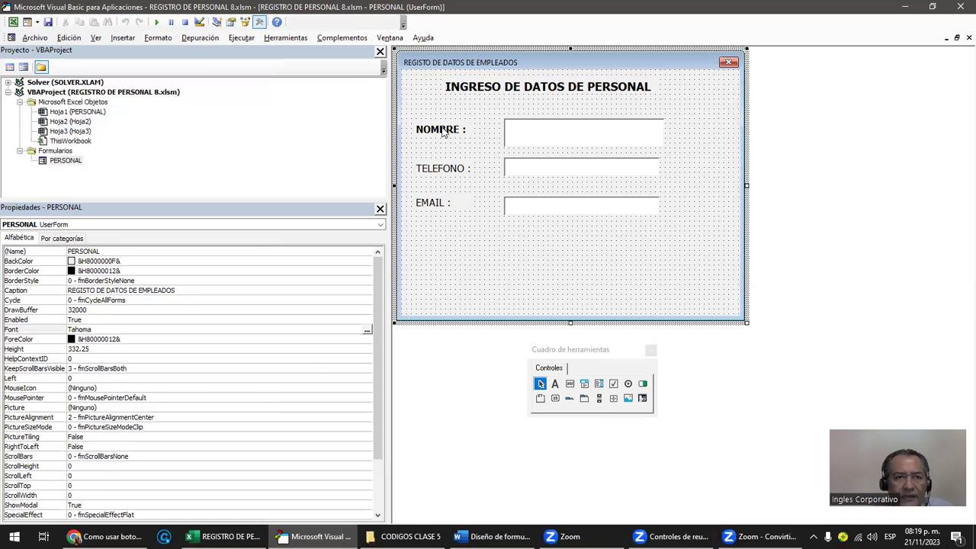
left_click(157, 22)
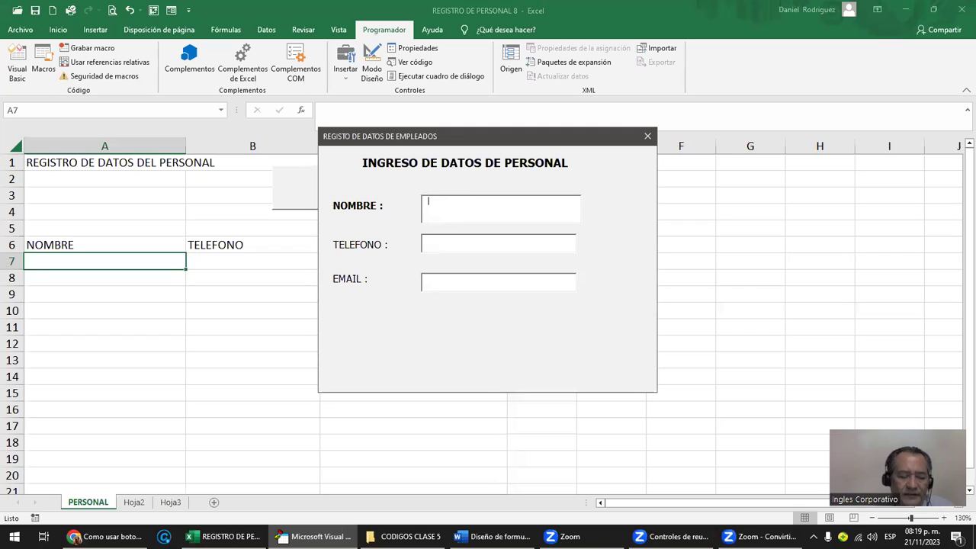
type("111111111111")
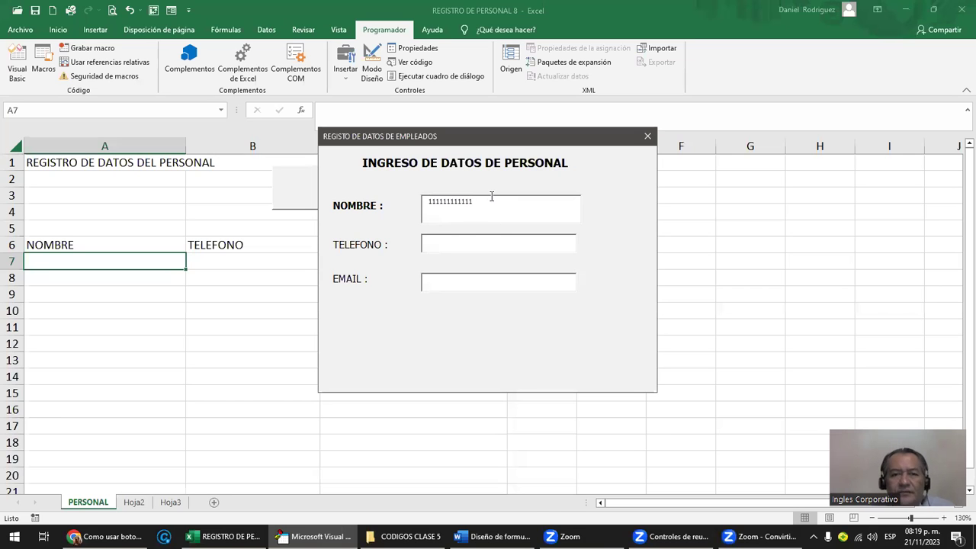
left_click(647, 136)
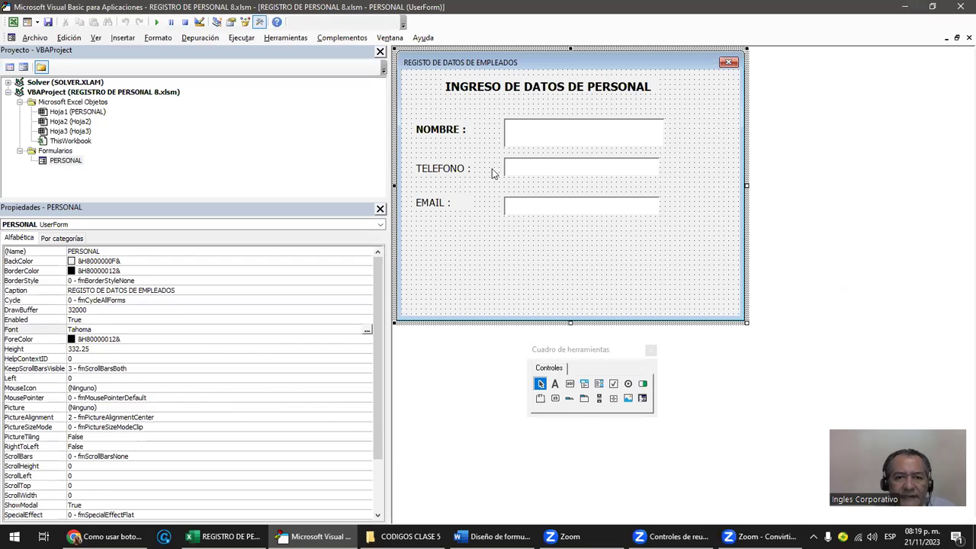
- Set the TELEFONO label's font style to bold
left_click(463, 174)
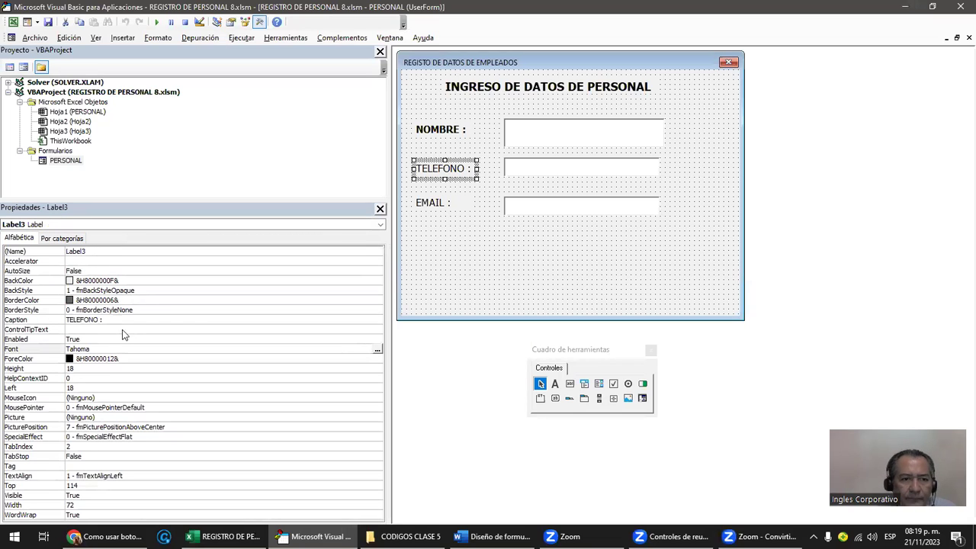
left_click(377, 349)
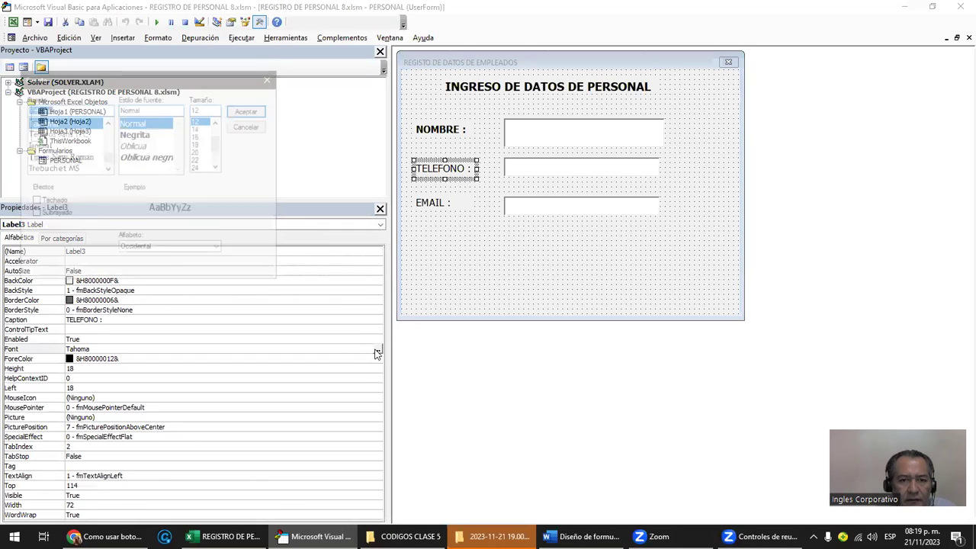
left_click(149, 135)
left_click(247, 111)
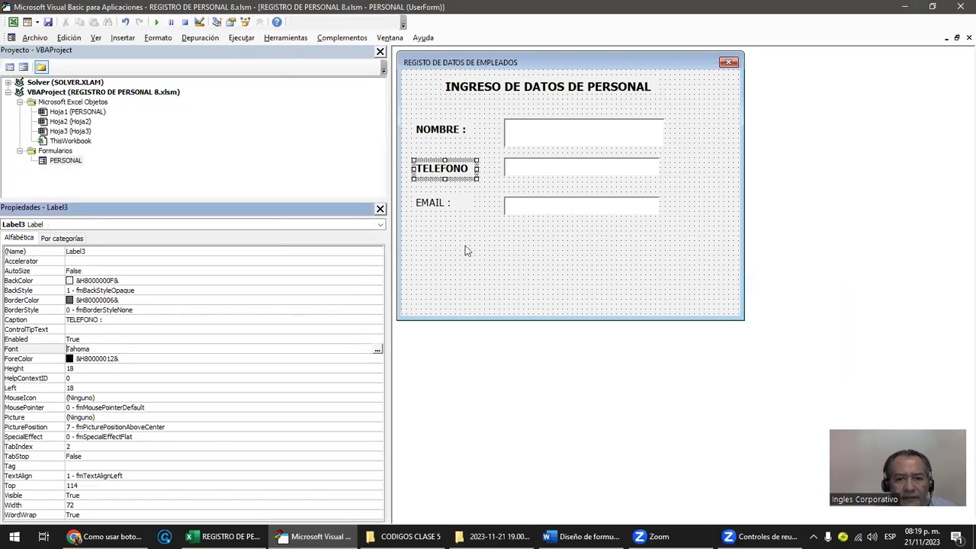
- Close the stray folder window and select the EMAIL label
left_click(495, 535)
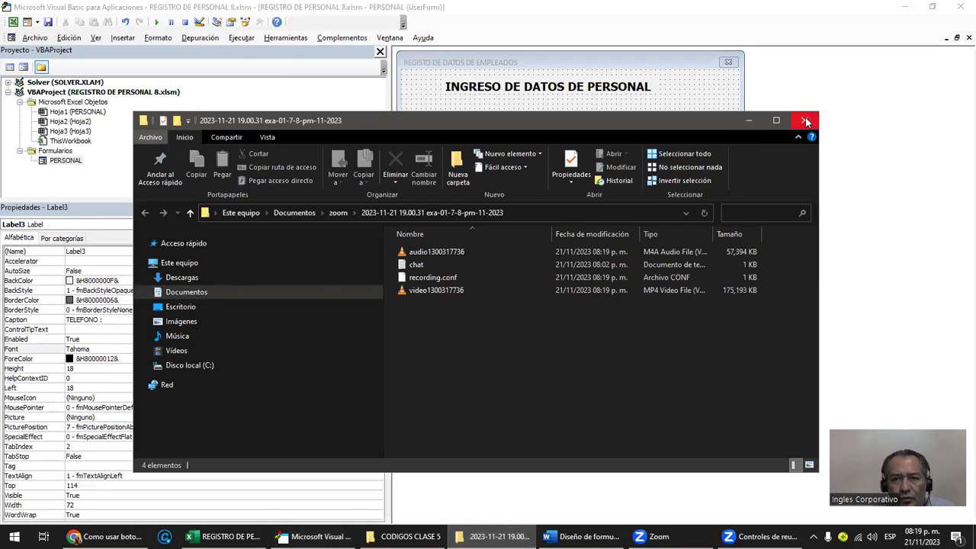
left_click(745, 120)
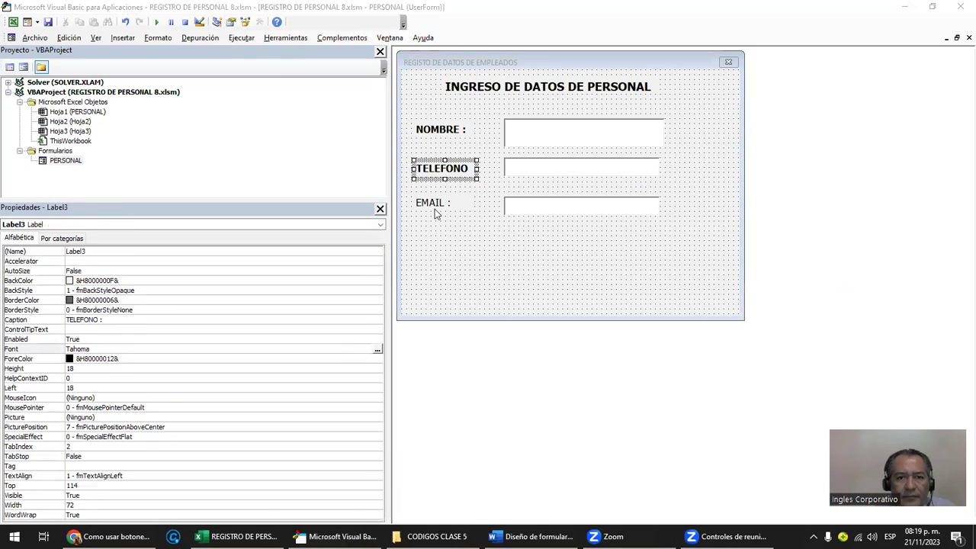
left_click(432, 207)
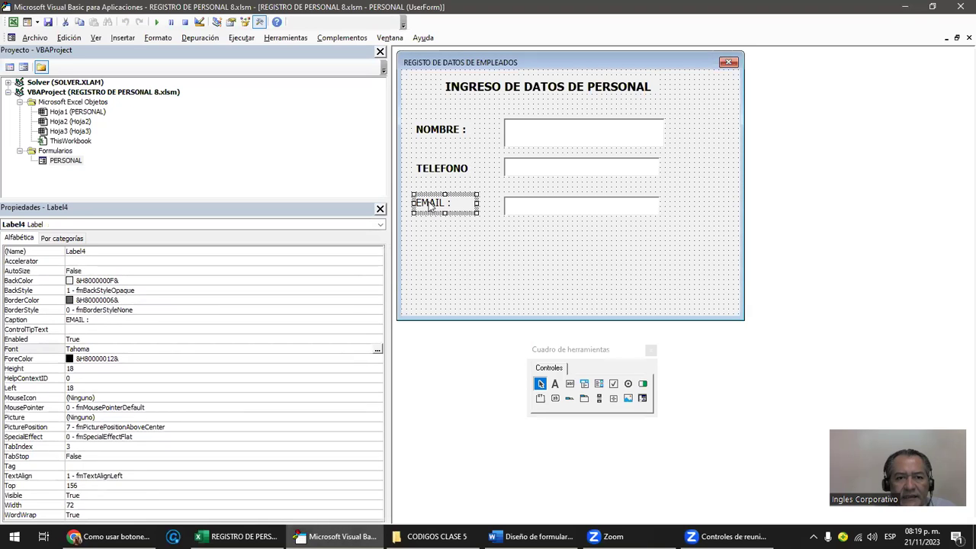
- Change the third label's caption from EMAIL to 'CORREO :'
left_click(89, 320)
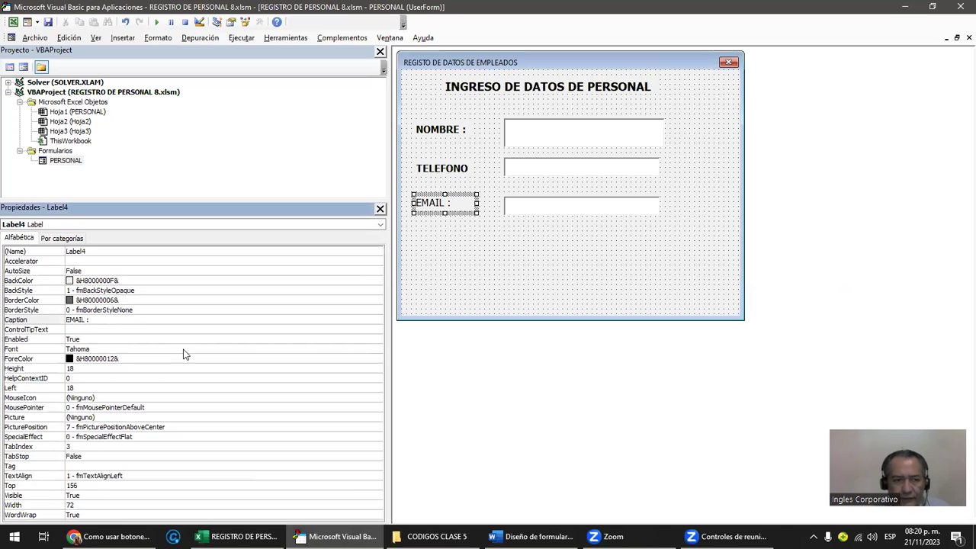
type("CORREO")
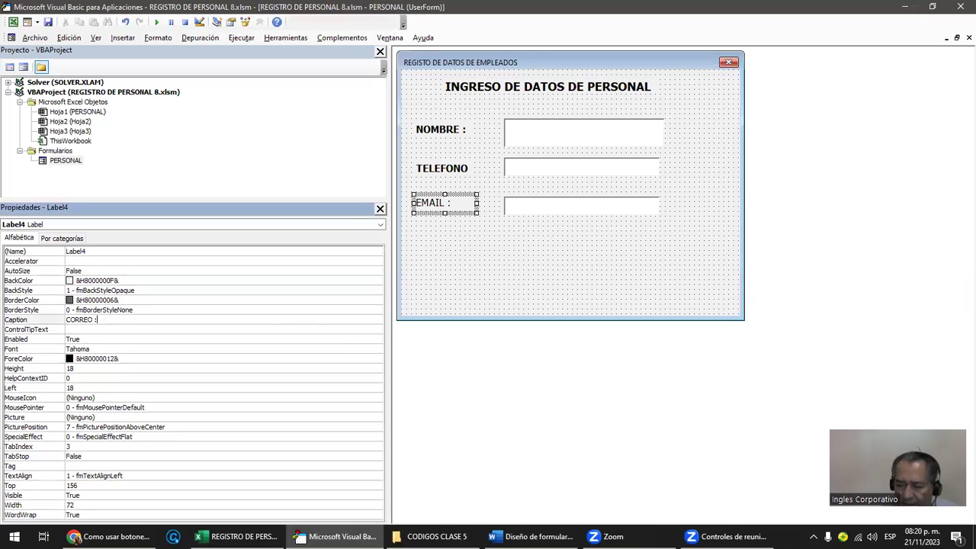
key("Return")
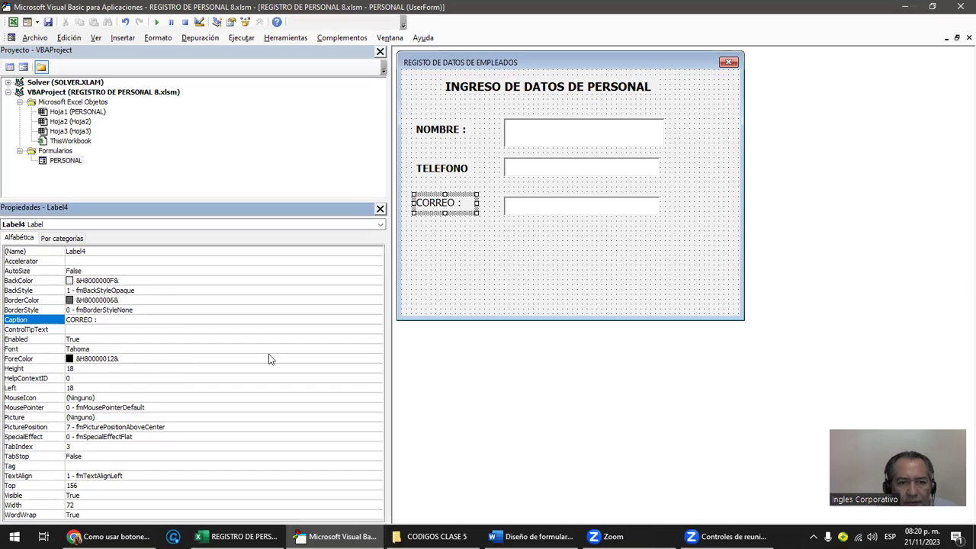
- Make the CORREO label's font bold (Negrita), then try running and dismiss the Macros list
left_click(360, 350)
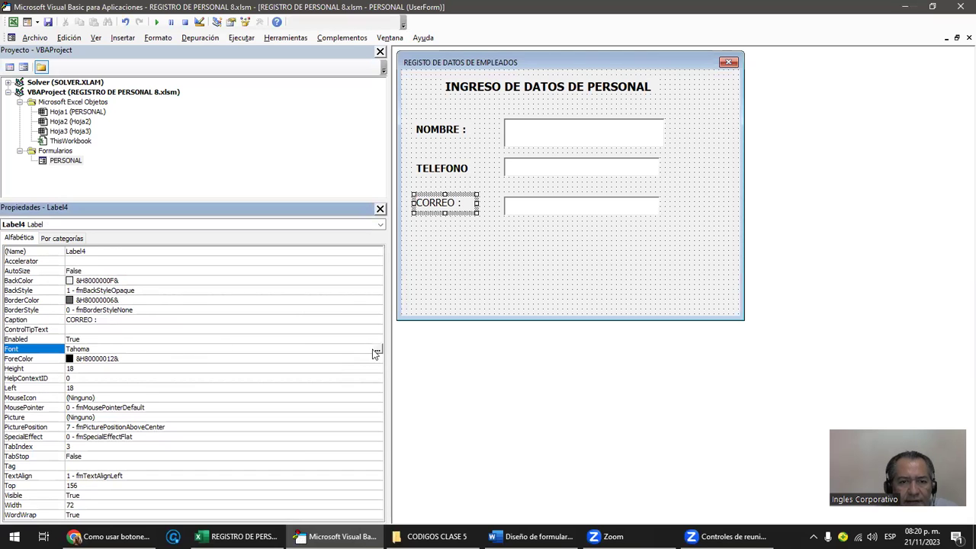
left_click(376, 353)
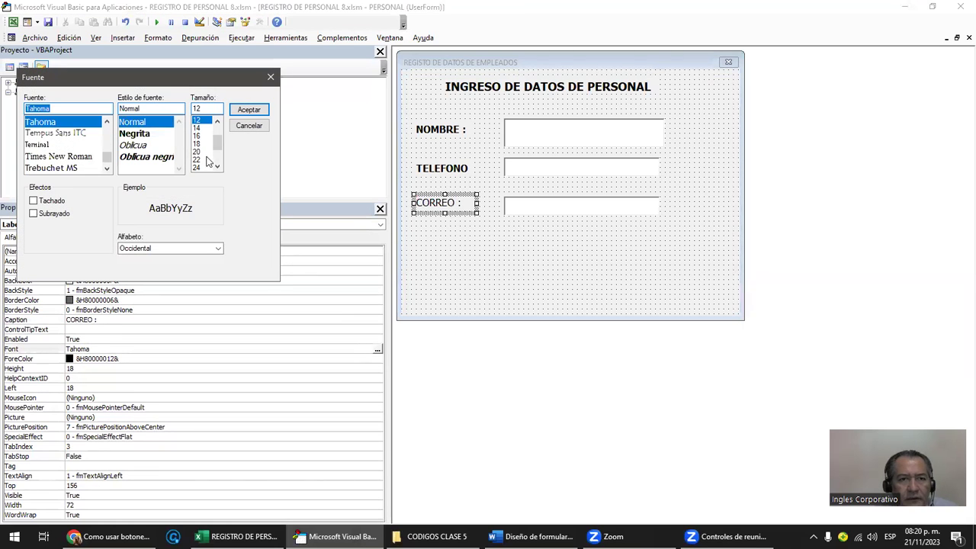
left_click(156, 138)
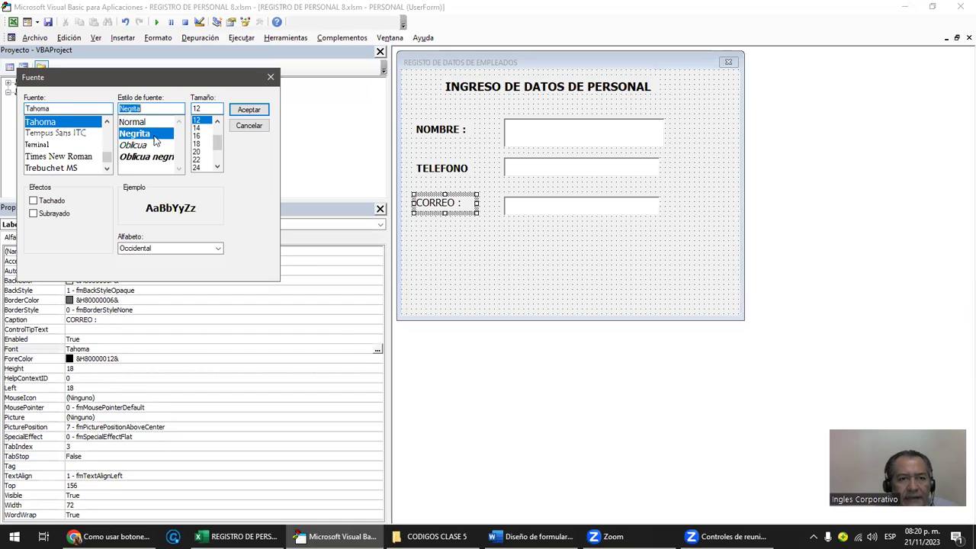
left_click(248, 109)
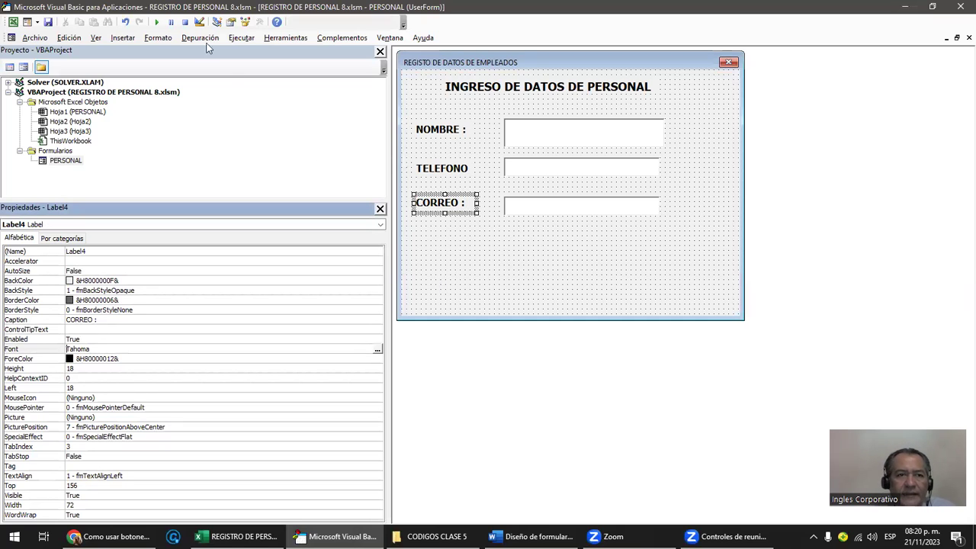
left_click(156, 23)
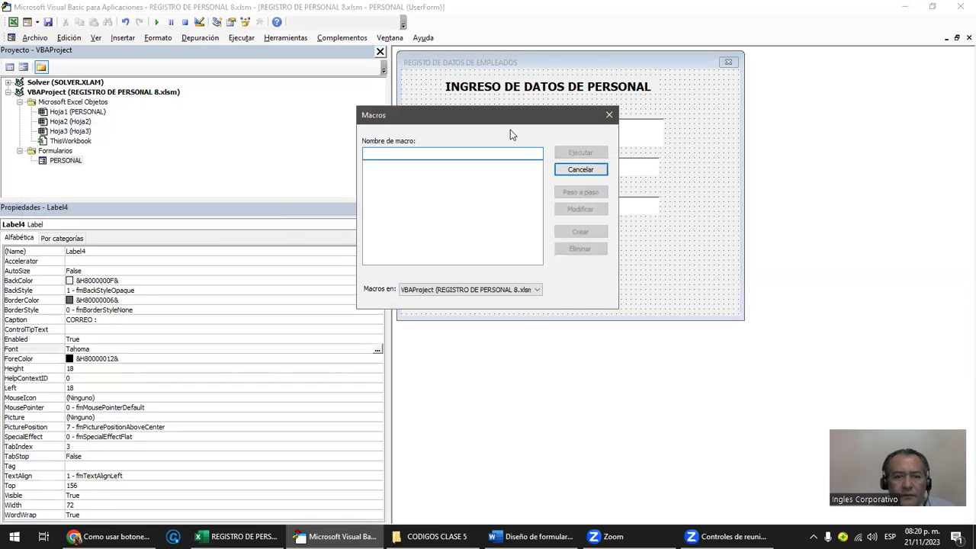
key("Escape")
left_click(468, 258)
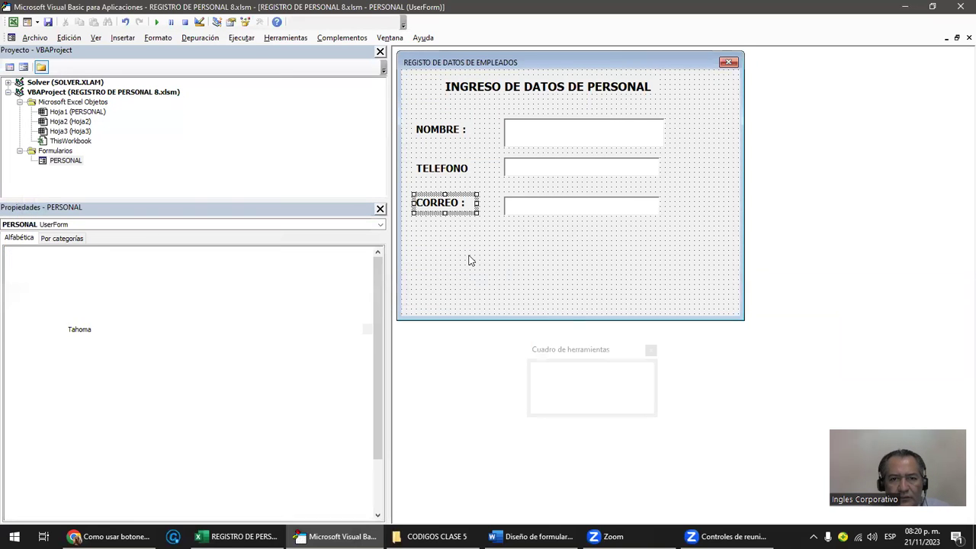
left_click(156, 23)
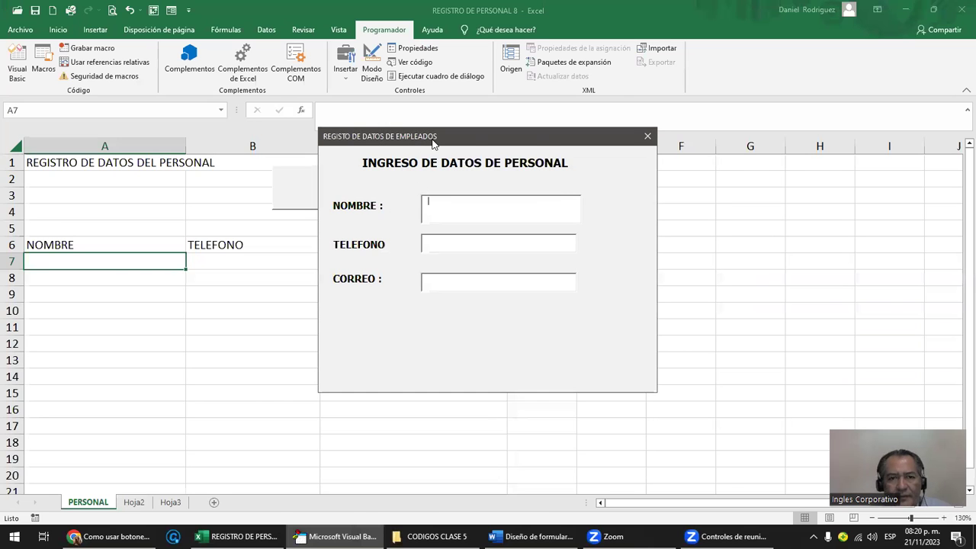
left_click_drag(432, 141, 586, 172)
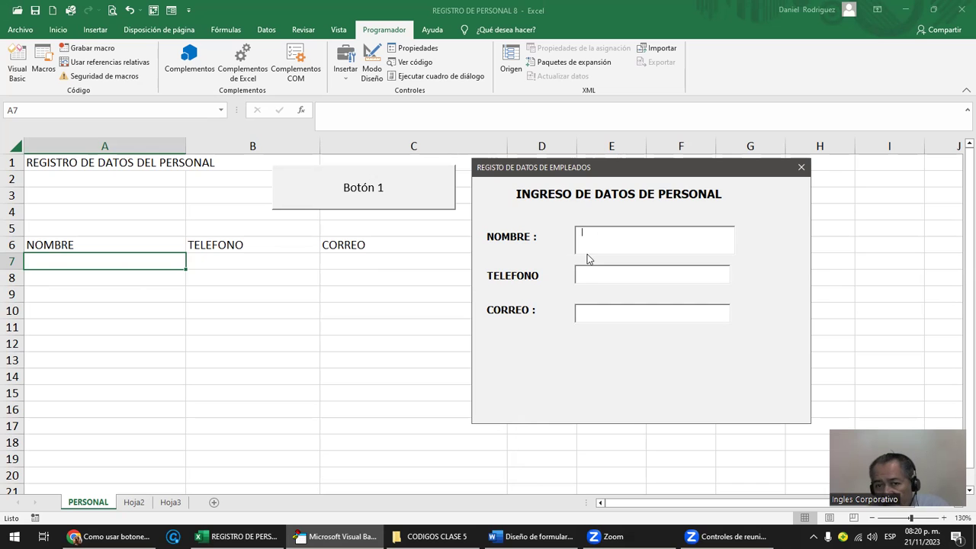
left_click(801, 168)
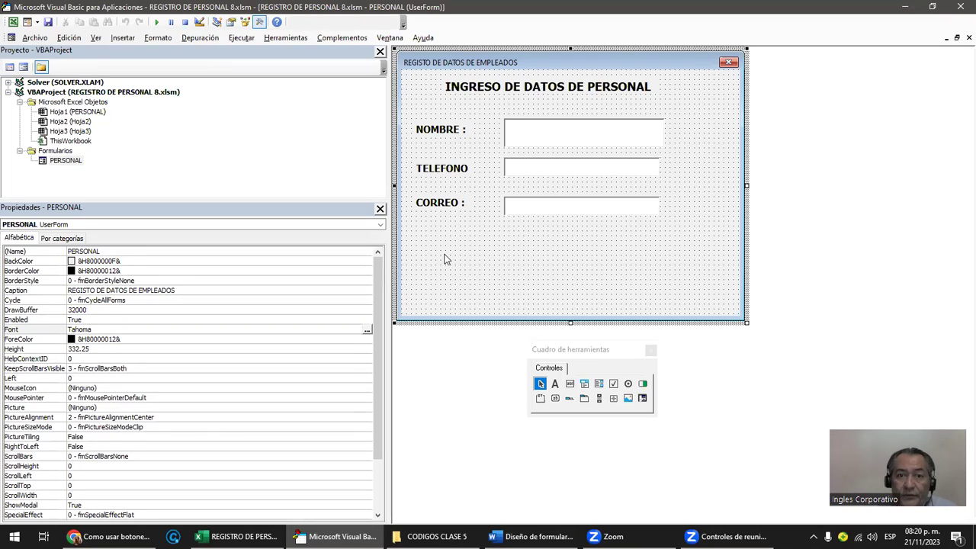
left_click(551, 132)
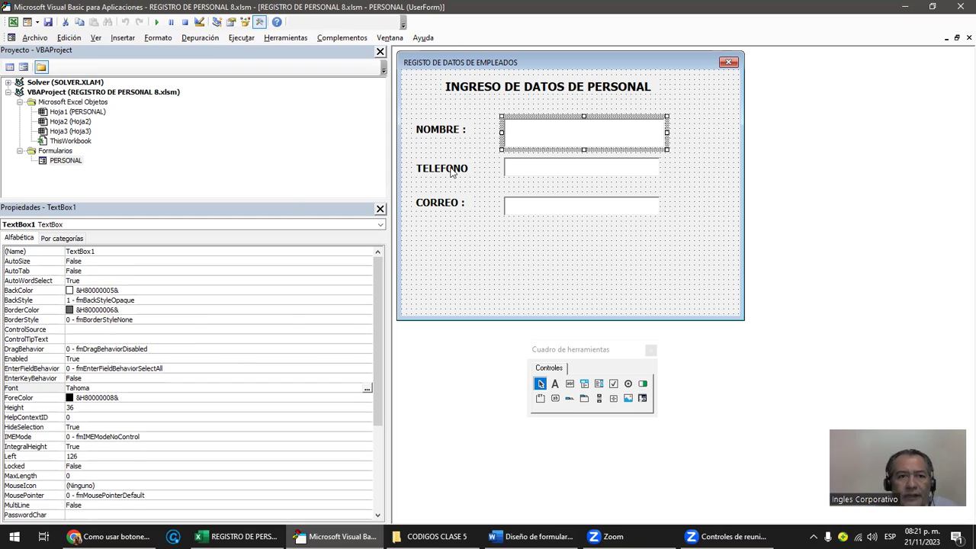
- Set the (Name) of the text box beside NOMBRE to NOMBRE
left_click(97, 253)
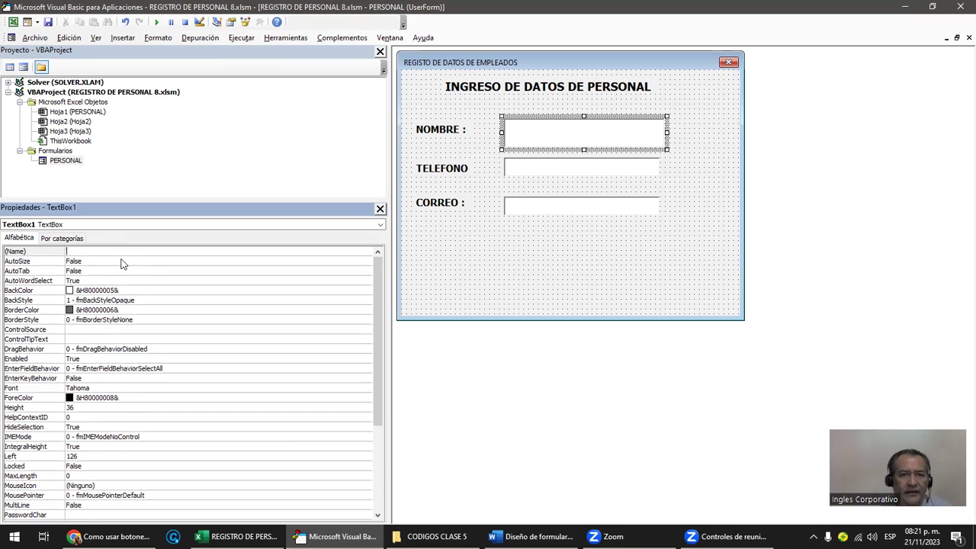
type("C")
type("NOMBRE")
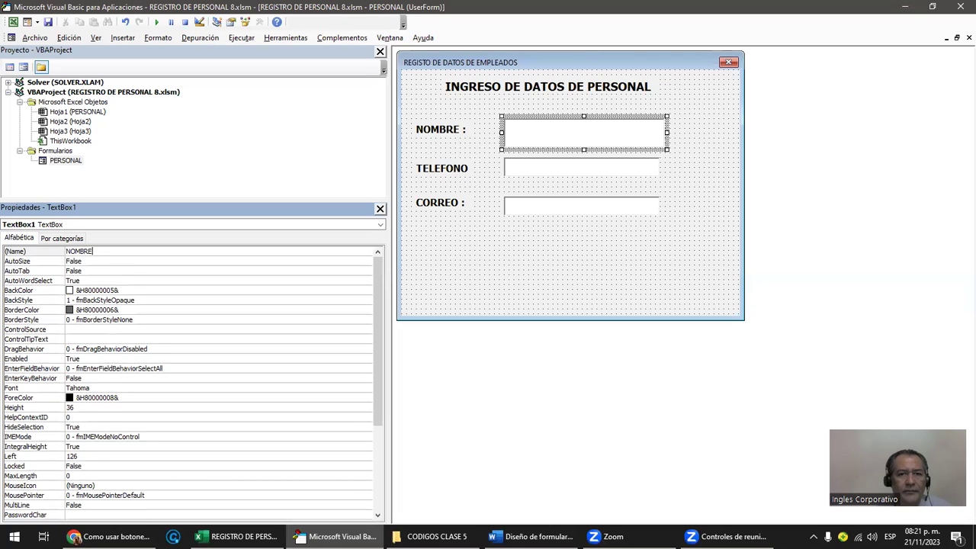
key("Return")
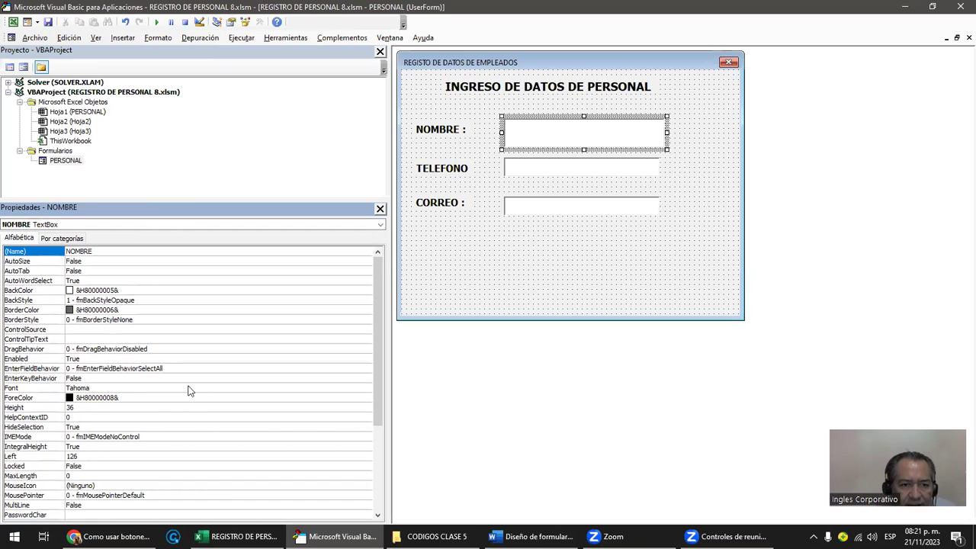
- Give the NOMBRE box a size-12 font and start running the form
left_click(351, 389)
left_click(367, 389)
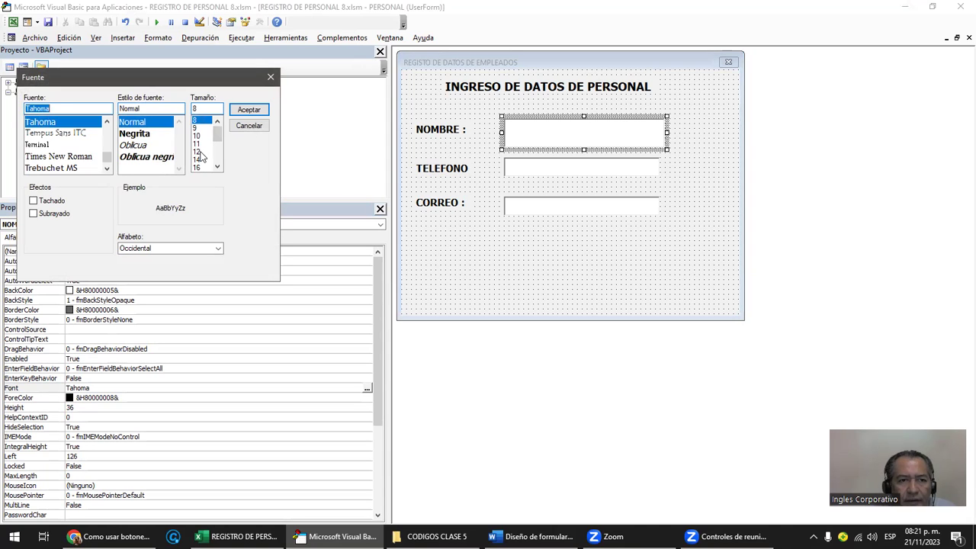
left_click(198, 152)
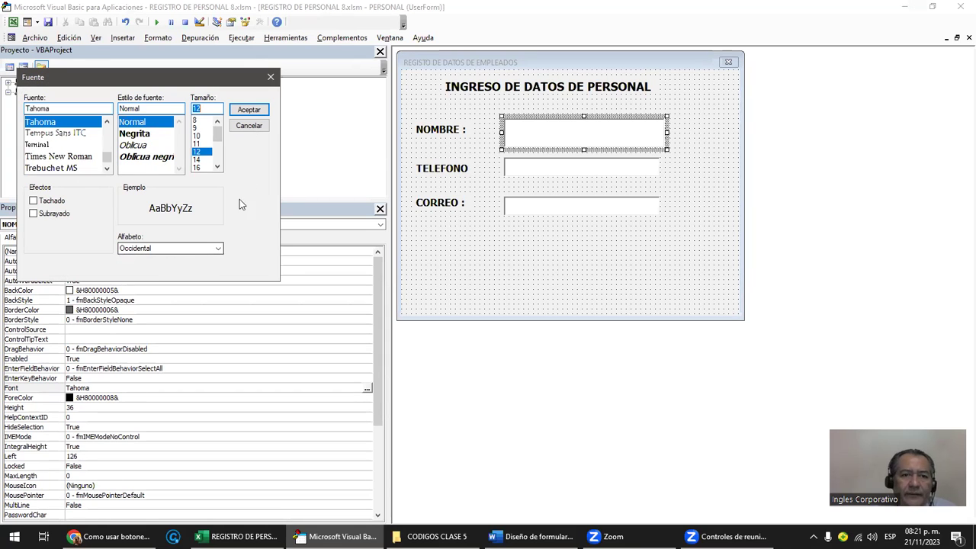
left_click(247, 110)
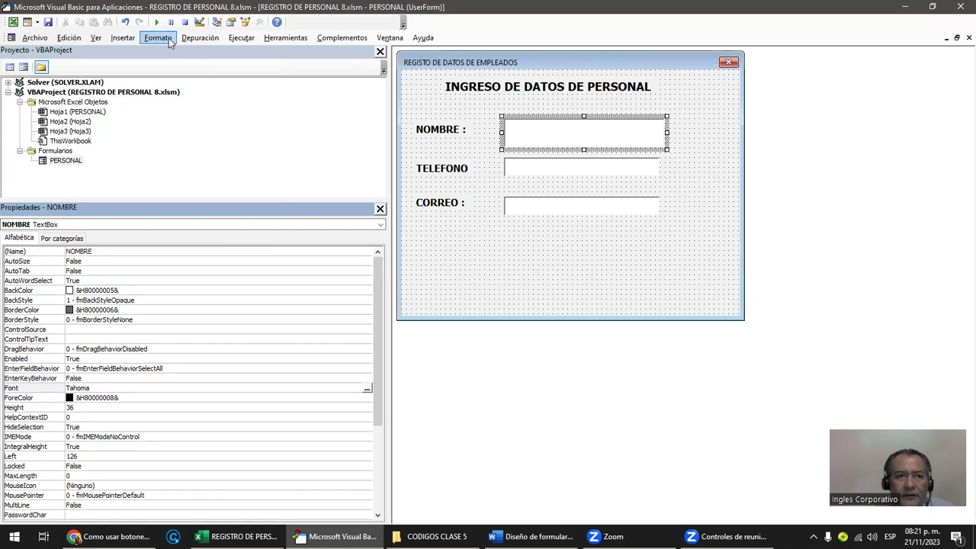
key("alt+F8")
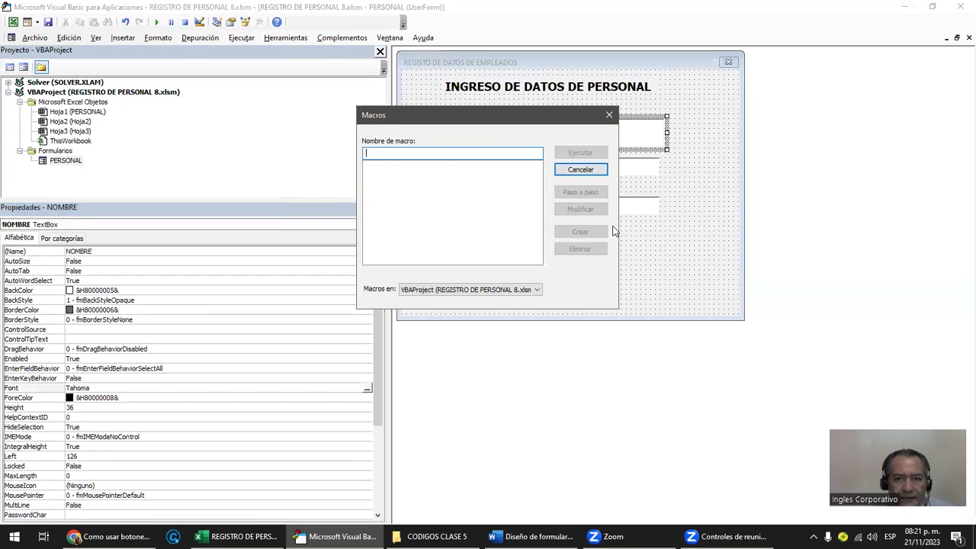
key("Escape")
left_click(646, 266)
- Run the form with F5, type 'DAA' into NOMBRE as a test, then close it
key("F5")
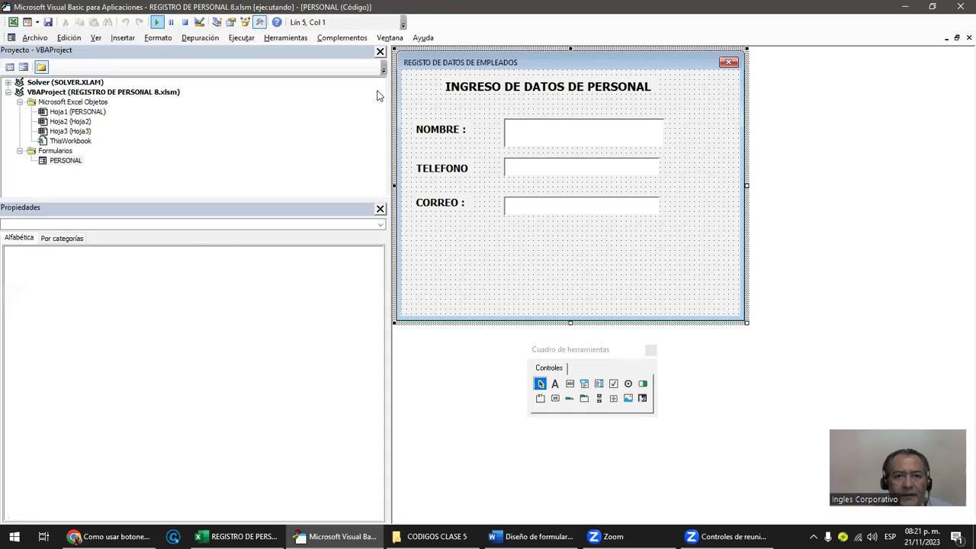
type("DAAAA")
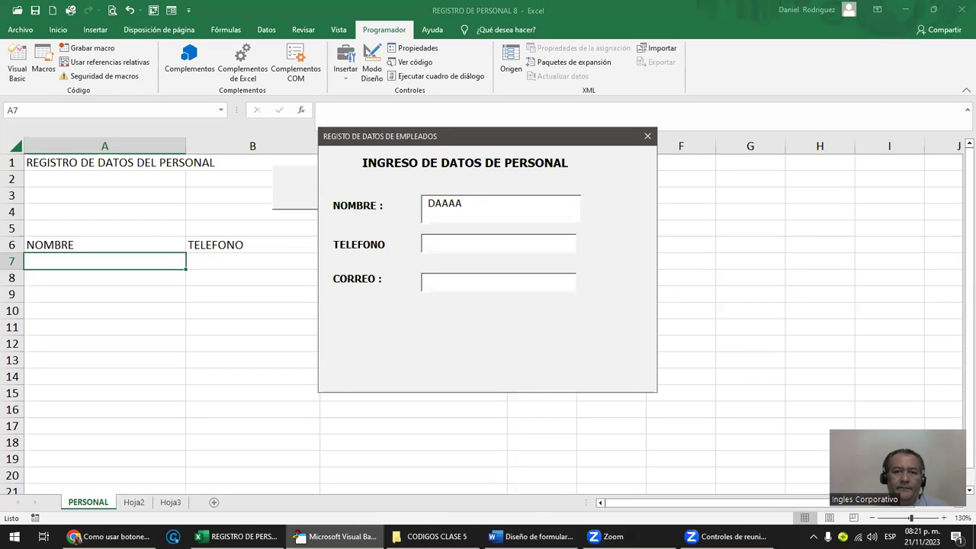
left_click(646, 137)
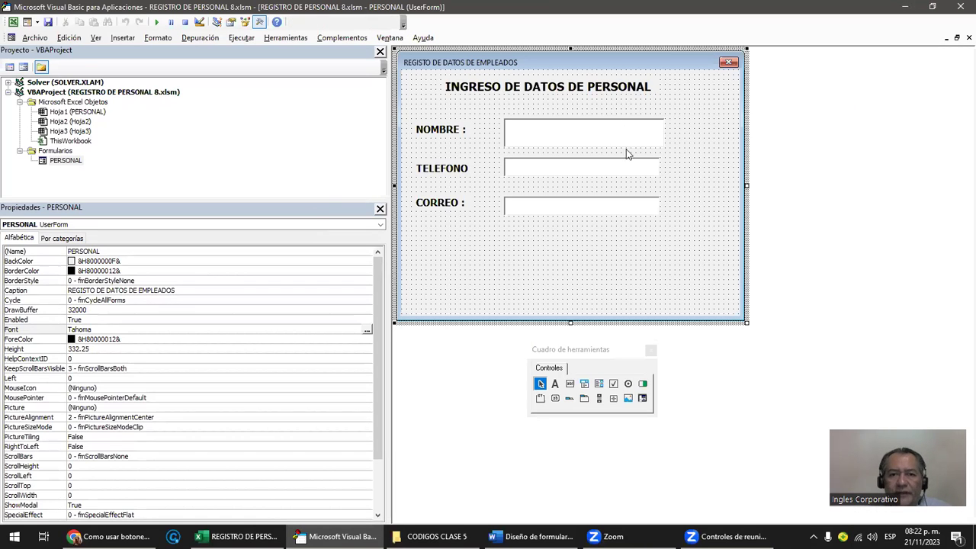
- Enlarge the TELEFONO and CORREO text boxes and nudge the CORREO label down to align with its box
left_click(590, 171)
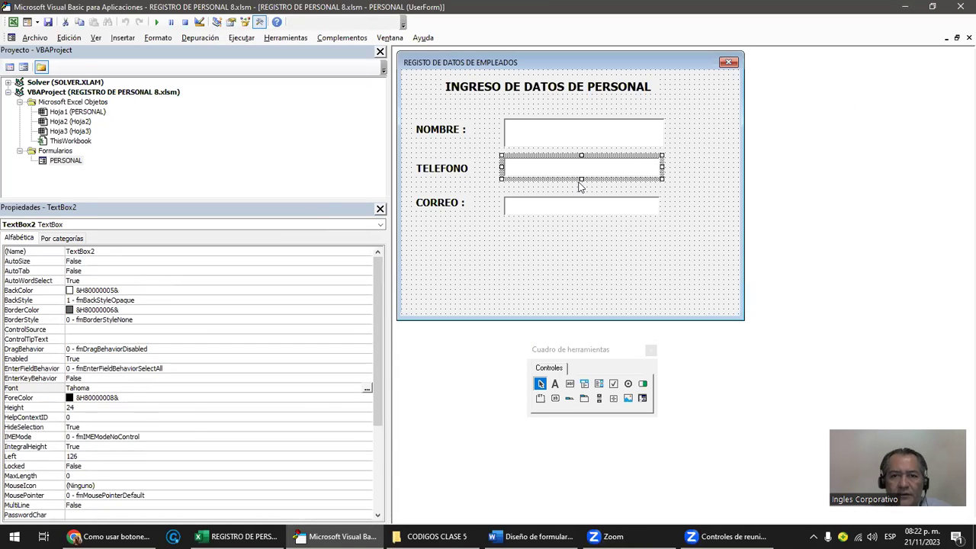
left_click_drag(579, 181, 581, 188)
left_click(583, 213)
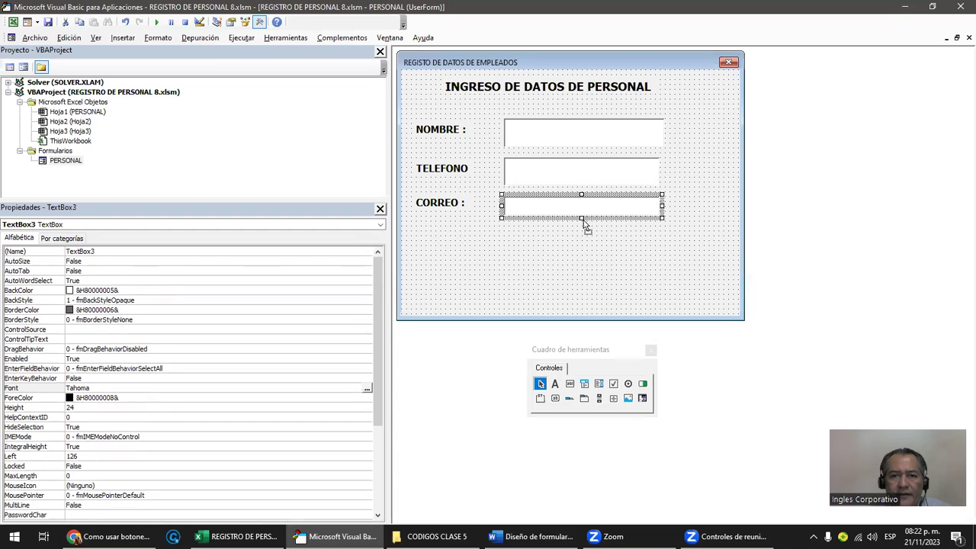
left_click(590, 217)
left_click_drag(579, 225, 583, 230)
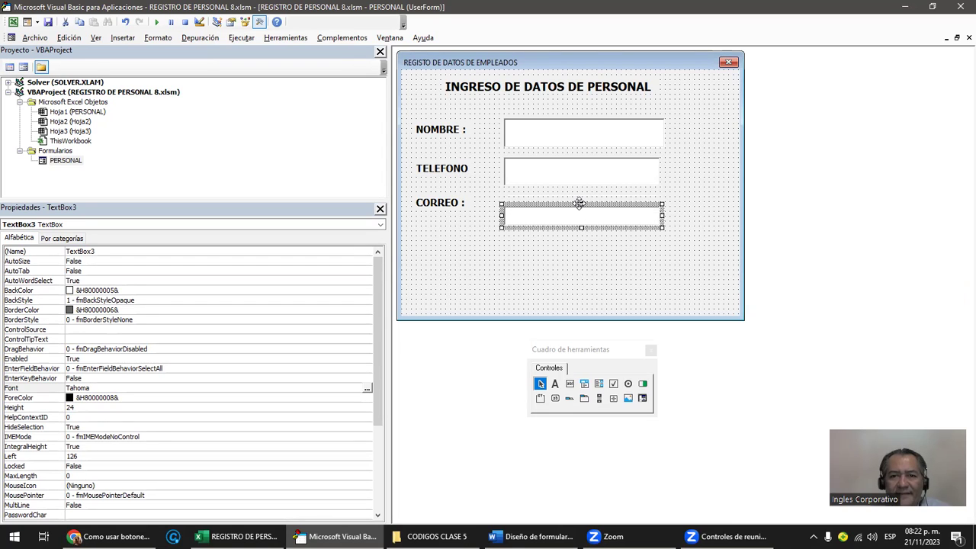
left_click_drag(580, 202, 579, 197)
left_click(480, 244)
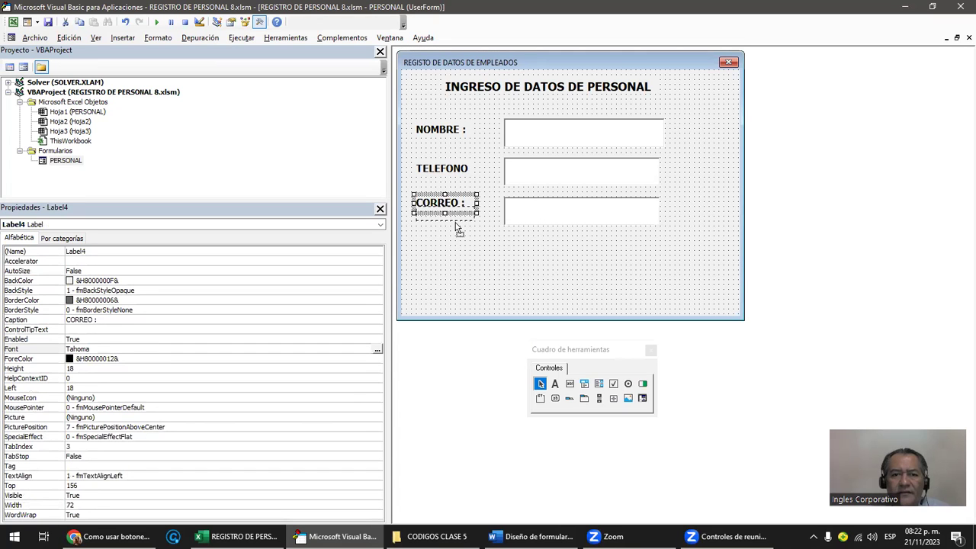
left_click_drag(457, 229, 458, 230)
left_click(565, 234)
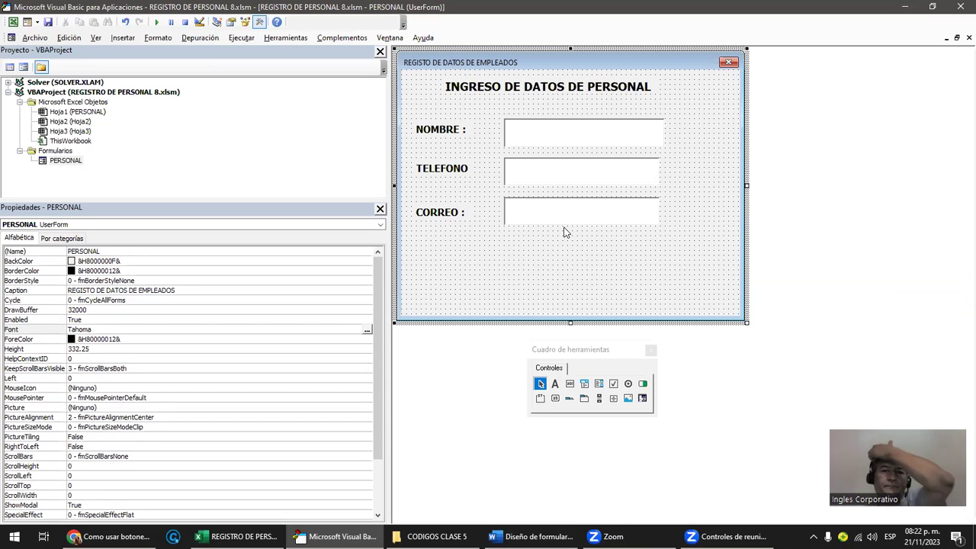
- Set the second text box's (Name) to TELEFONO
left_click(535, 218)
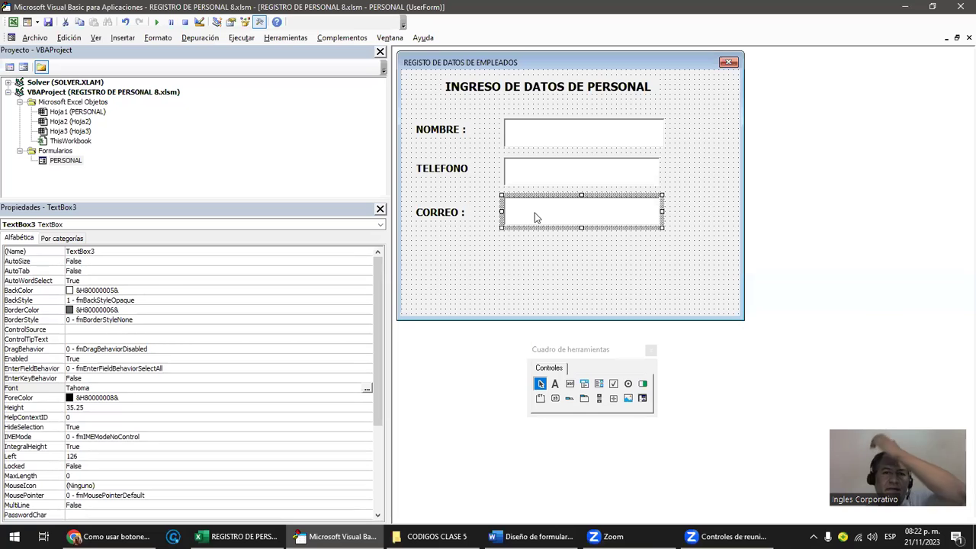
left_click(522, 167)
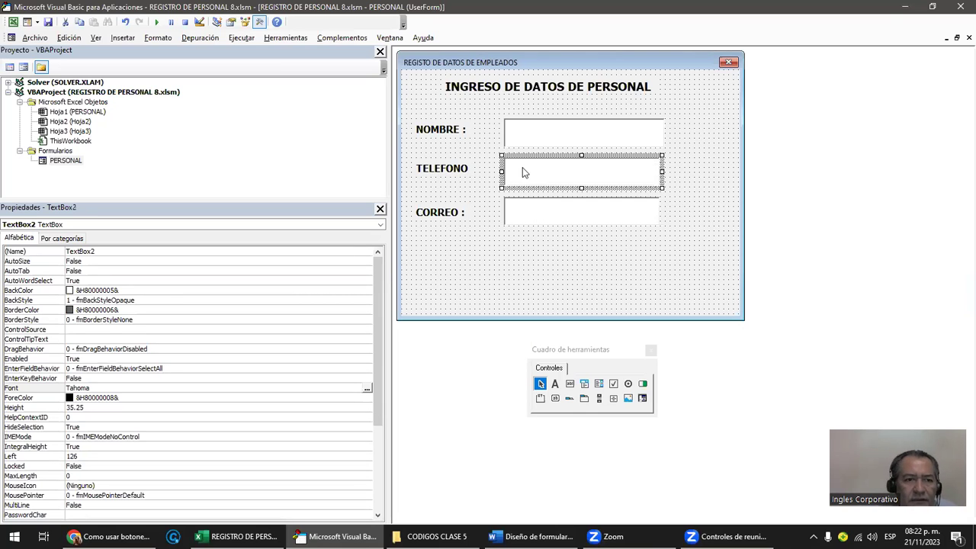
left_click(531, 171)
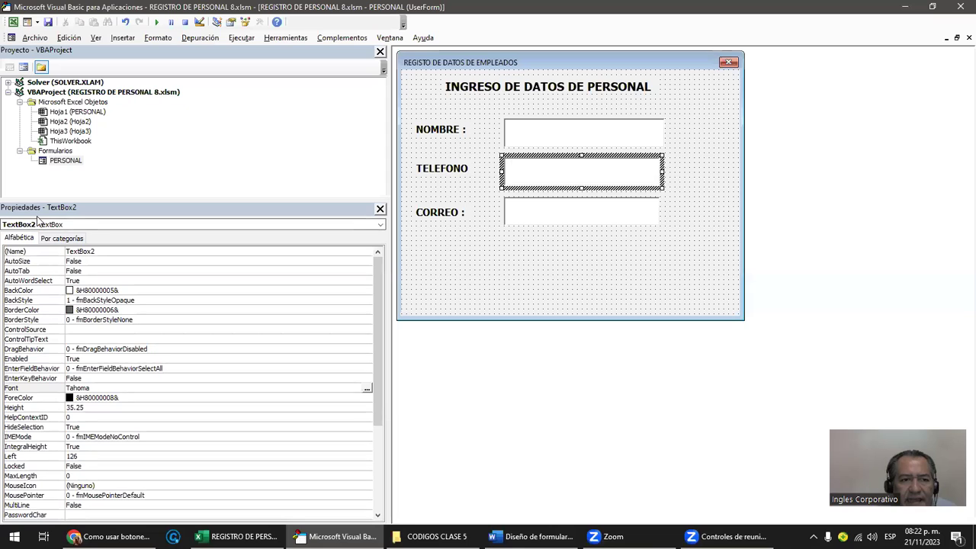
left_click(110, 252)
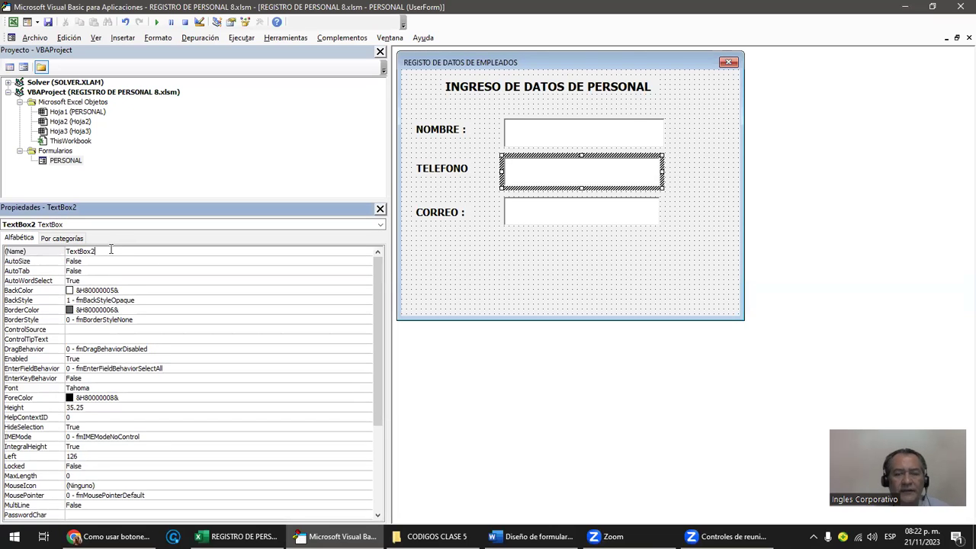
key("BackSpace")
key("BackSpace")
key("BackSpace")
key("BackSpace")
type("TELEFON")
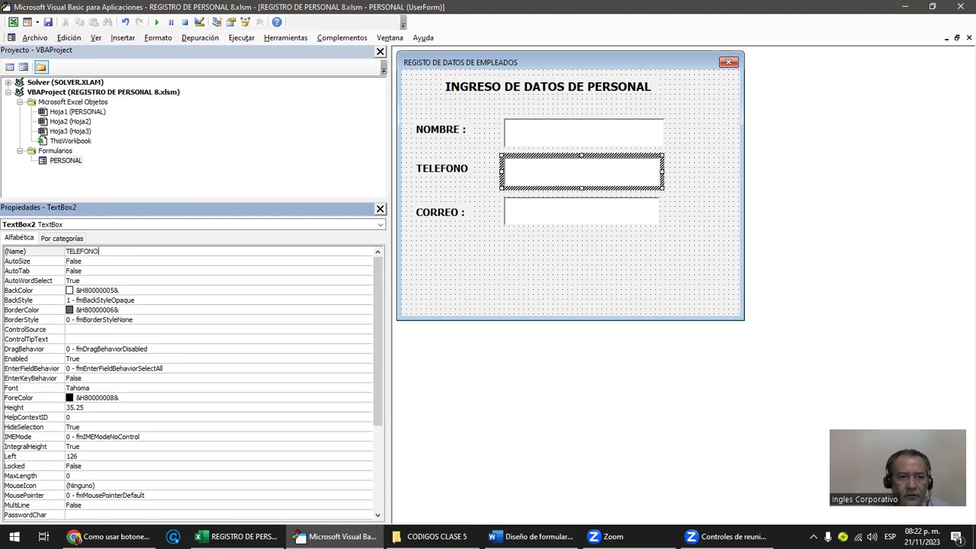
key("BackSpace")
key("BackSpace")
key("BackSpace")
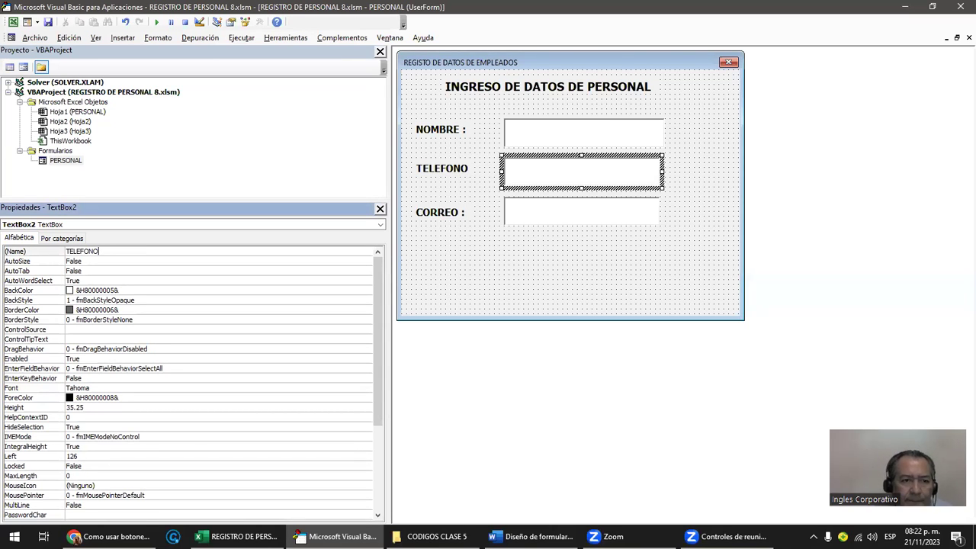
key("Return")
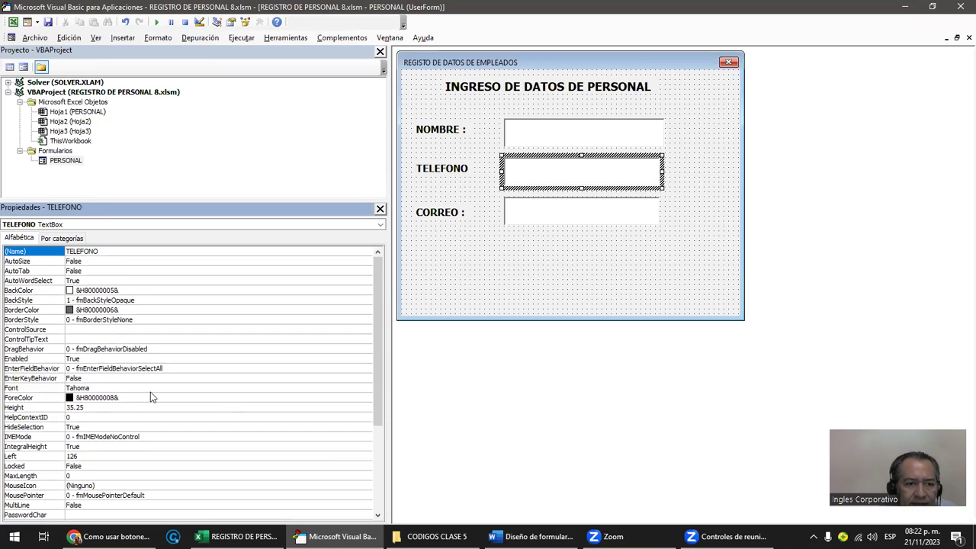
- Leave TELEFONO's Enter-key behaviour at False and change its font size
left_click(357, 380)
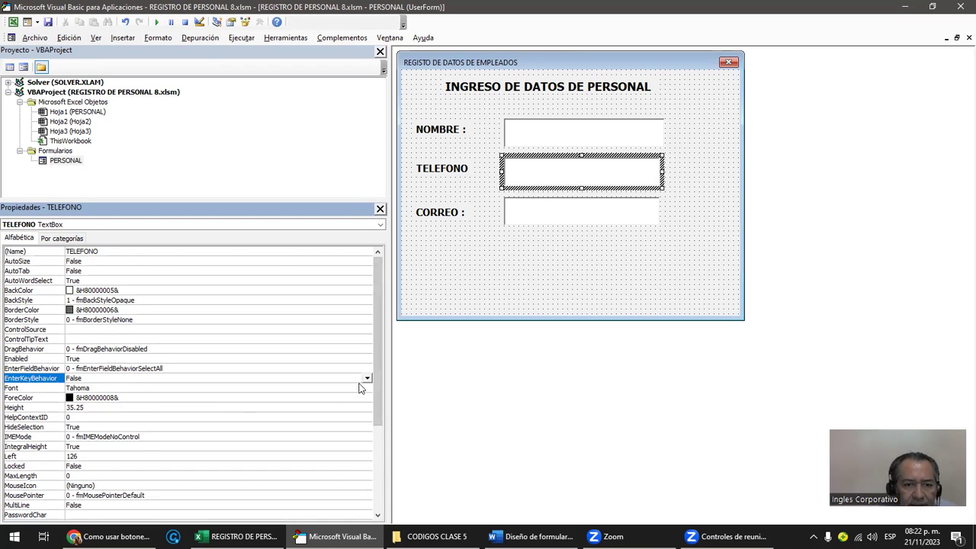
left_click(367, 379)
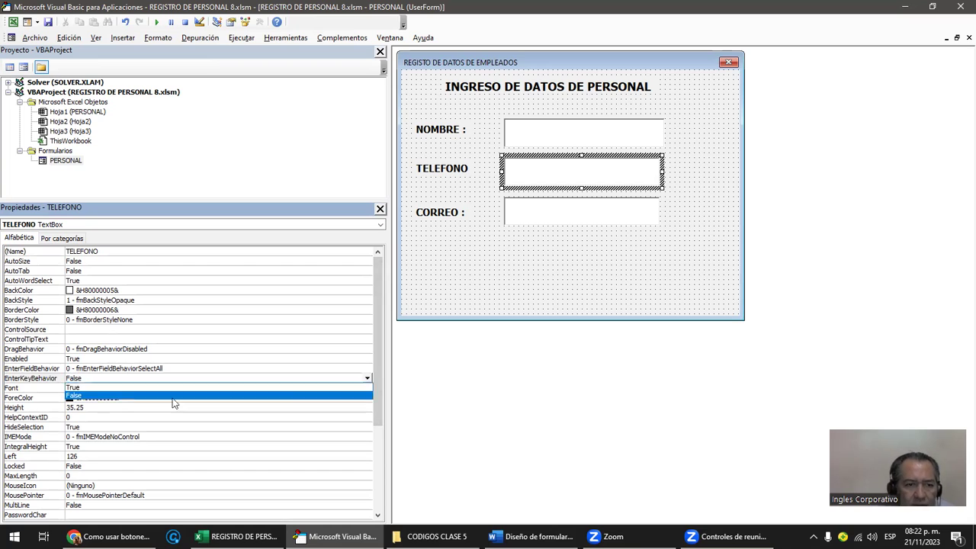
left_click(359, 395)
left_click(354, 387)
left_click(367, 388)
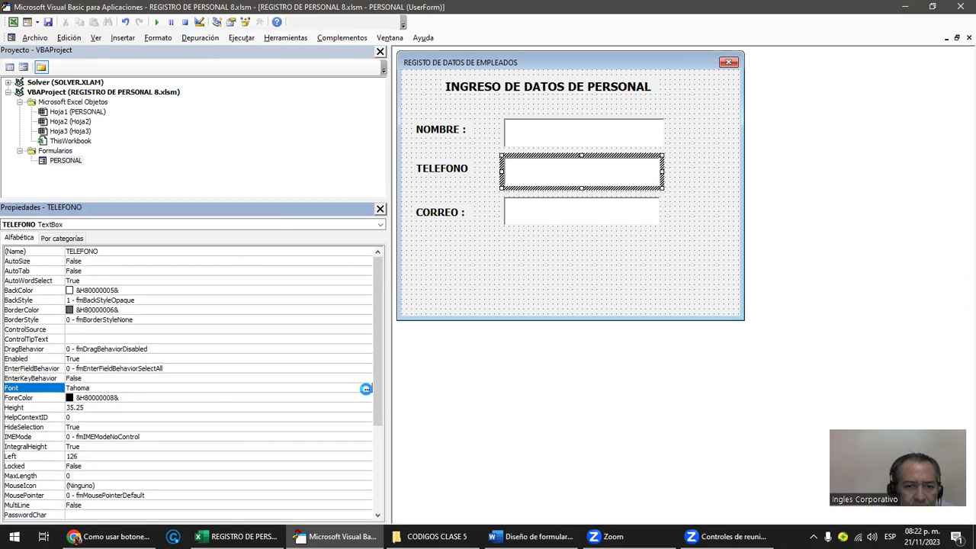
left_click(197, 152)
left_click(248, 110)
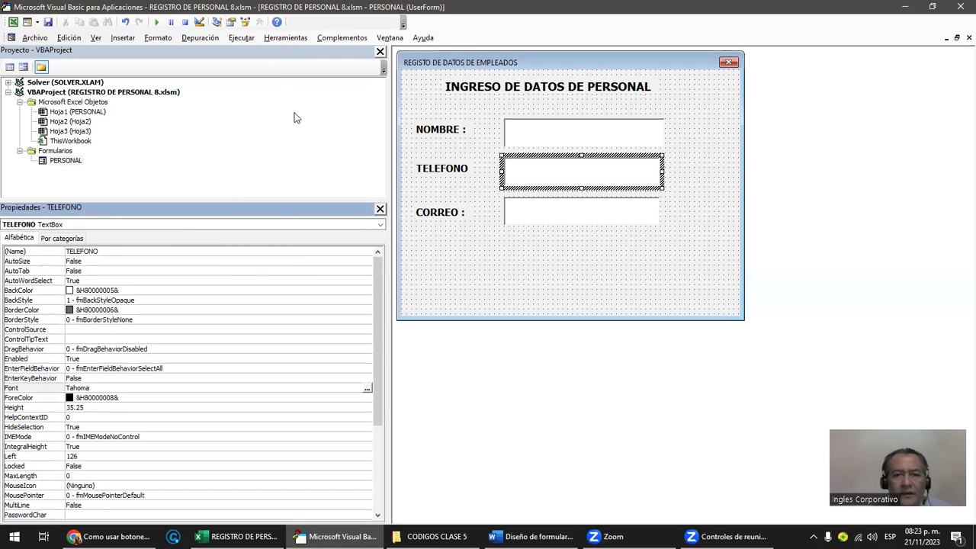
- Set the third text box's (Name) to CORREO
left_click(536, 217)
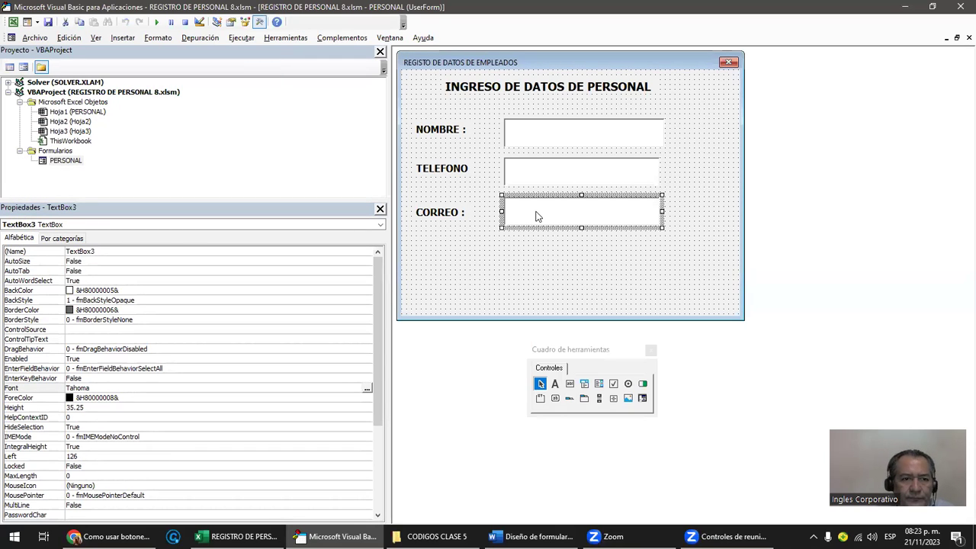
left_click(98, 251)
left_click(98, 251)
type("CORREO")
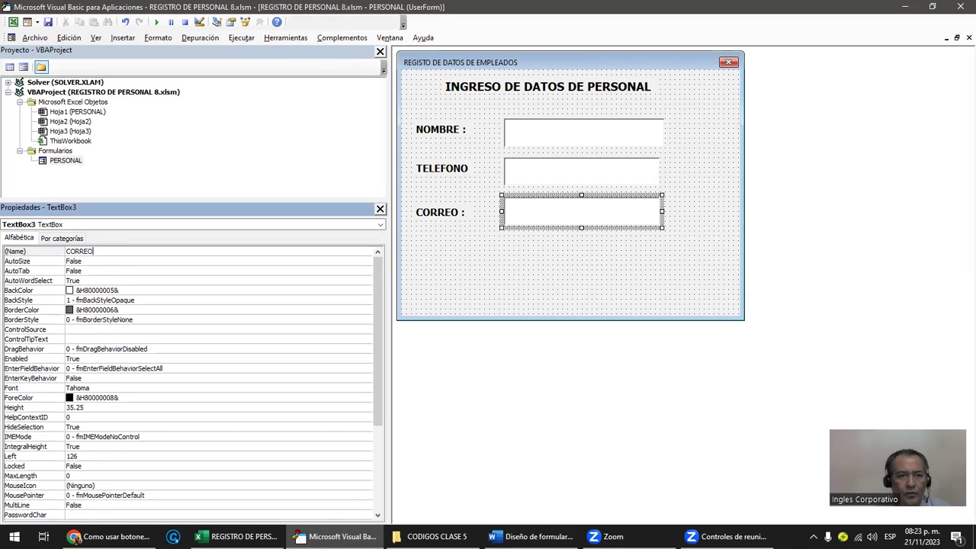
key("Return")
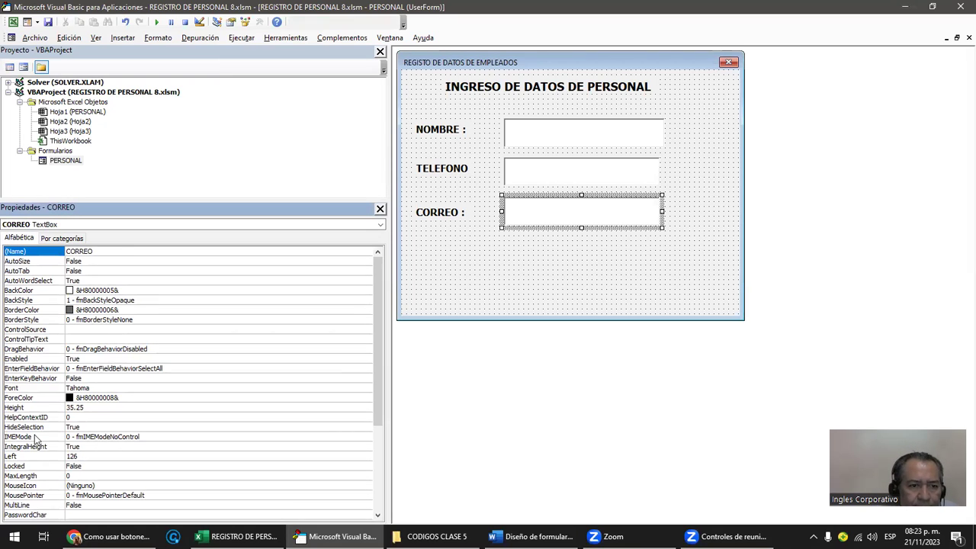
- Set the CORREO box's font size to 12
left_click(107, 389)
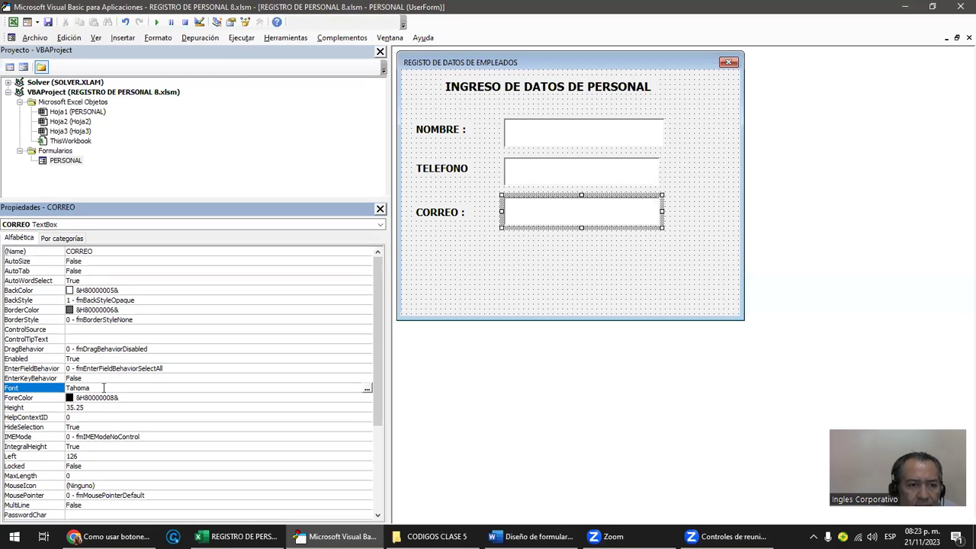
left_click(367, 389)
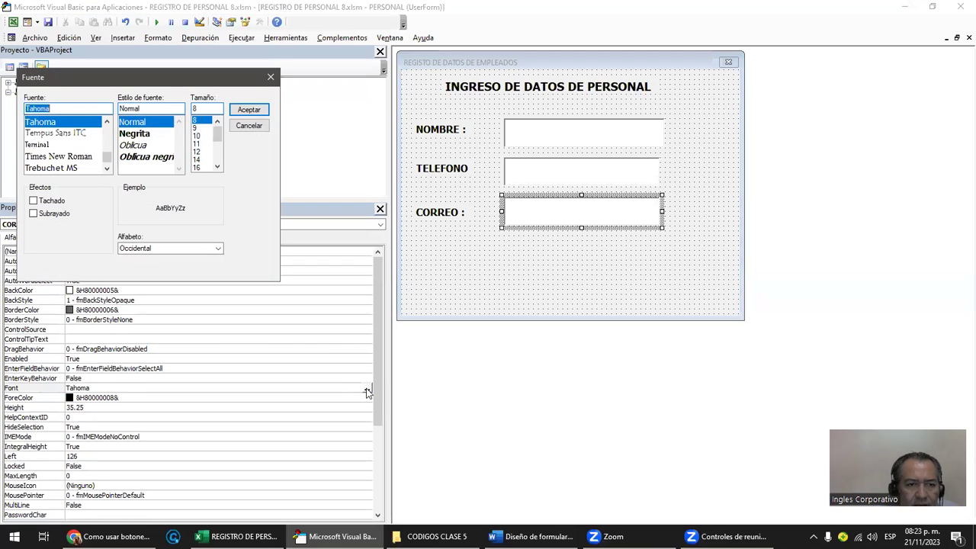
left_click(202, 152)
left_click(245, 121)
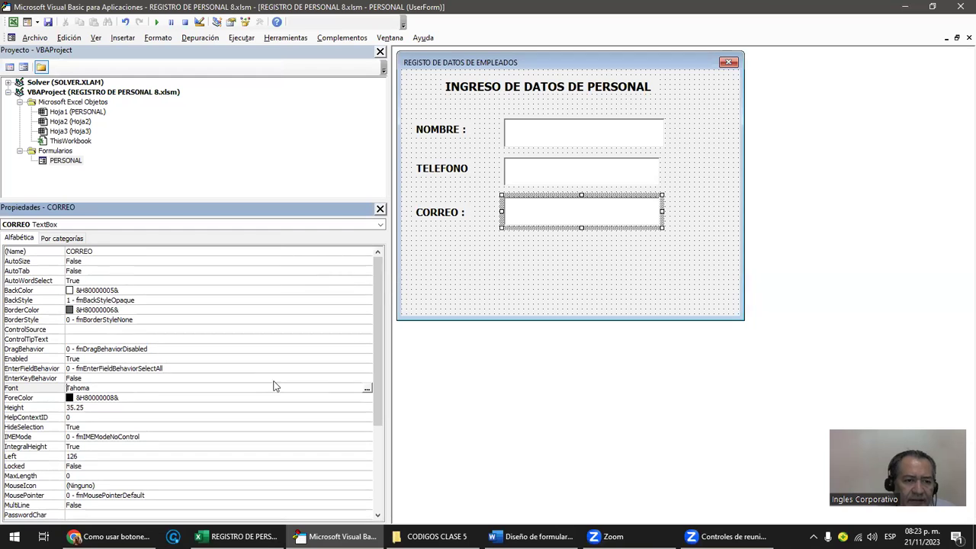
left_click(540, 406)
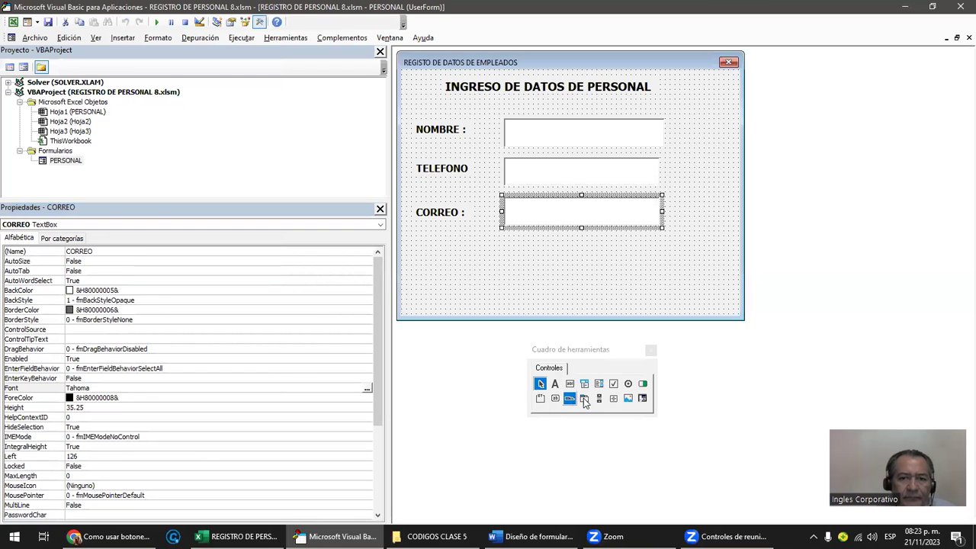
left_click(491, 293)
left_click(156, 21)
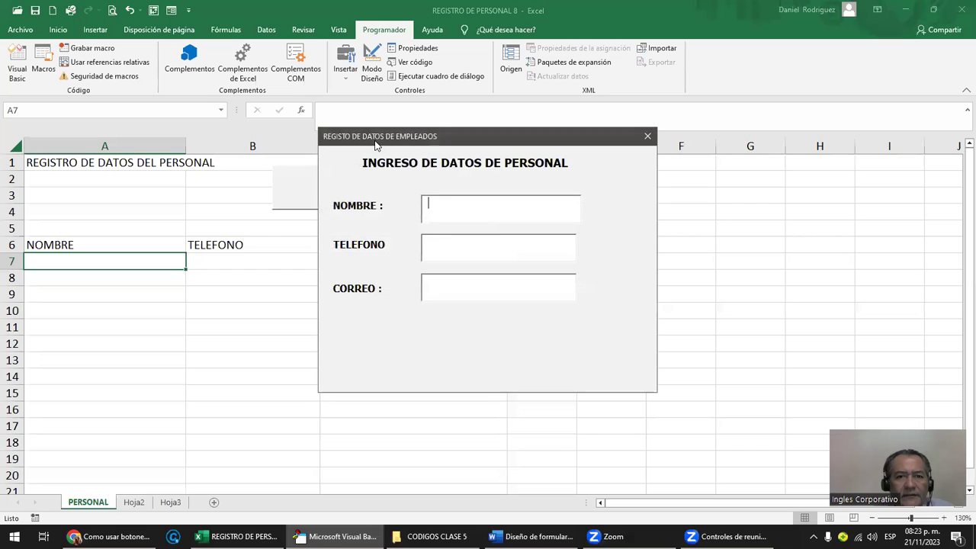
type("JUAN")
key("Tab")
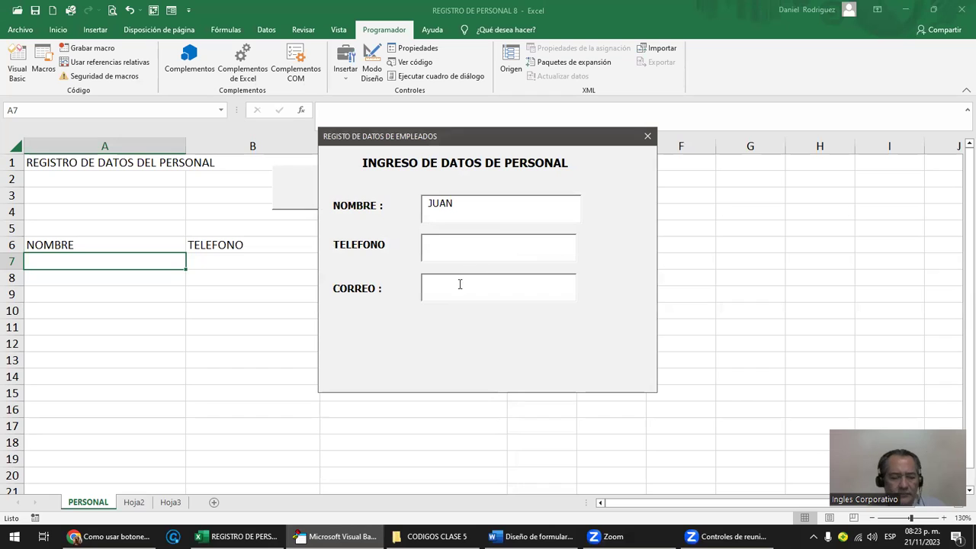
type("1111")
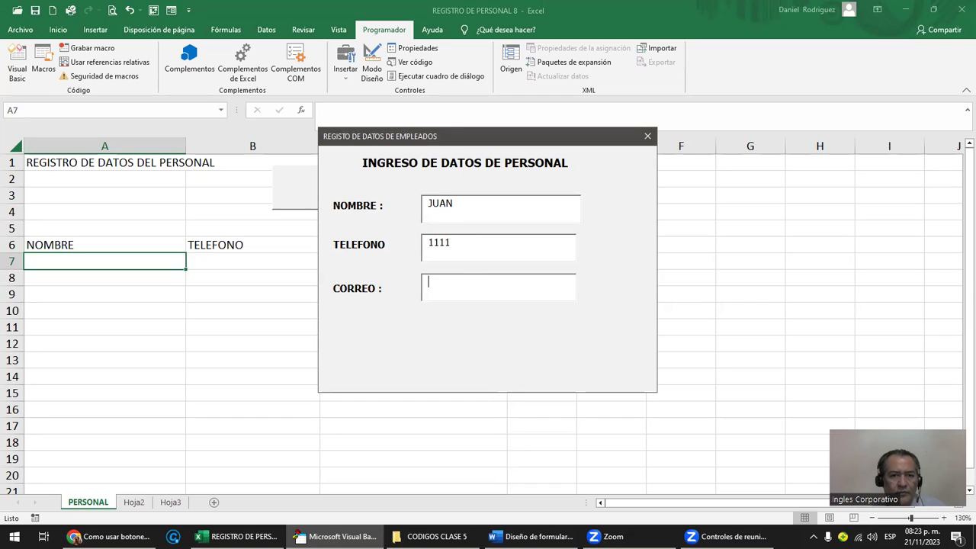
type("SSSS")
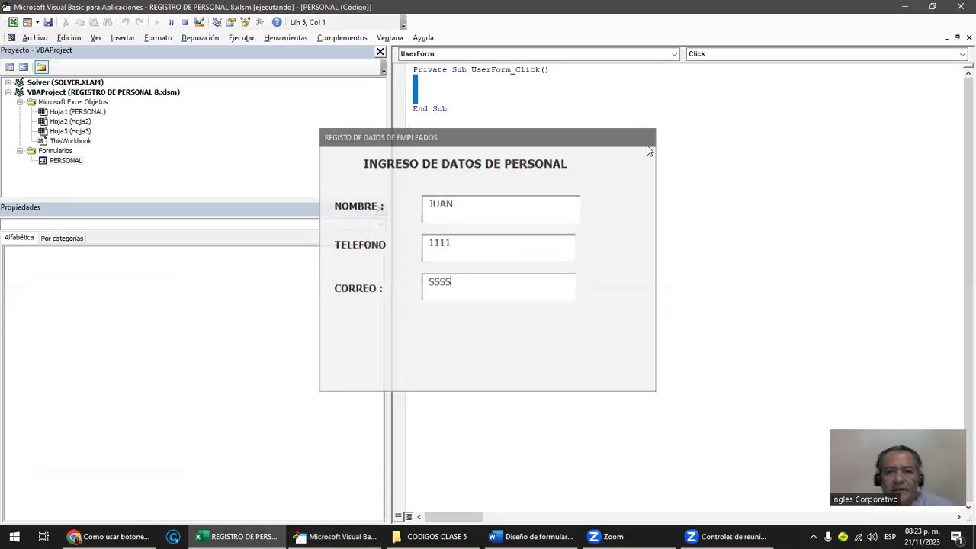
left_click(646, 140)
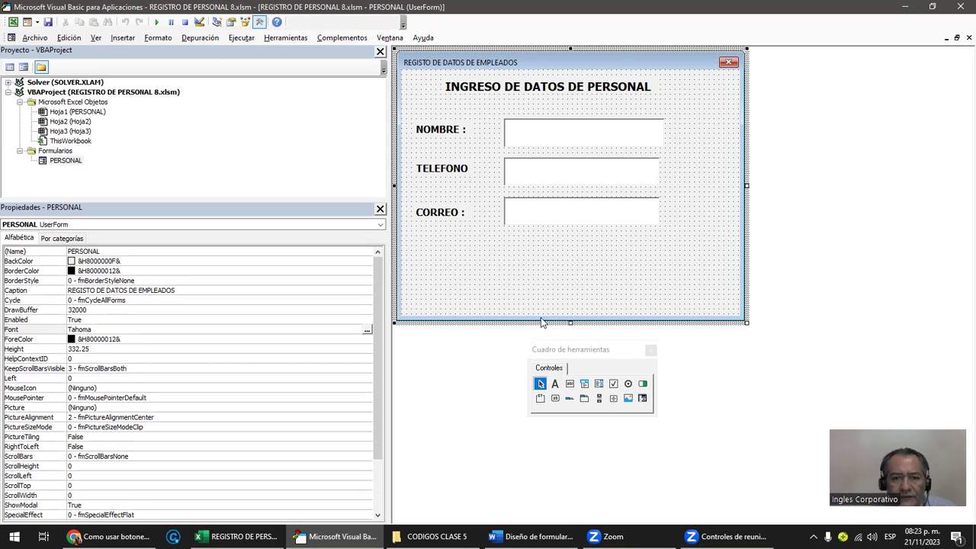
- Draw a CommandButton on the form beneath the CORREO box, about 132 by 60
left_click(555, 398)
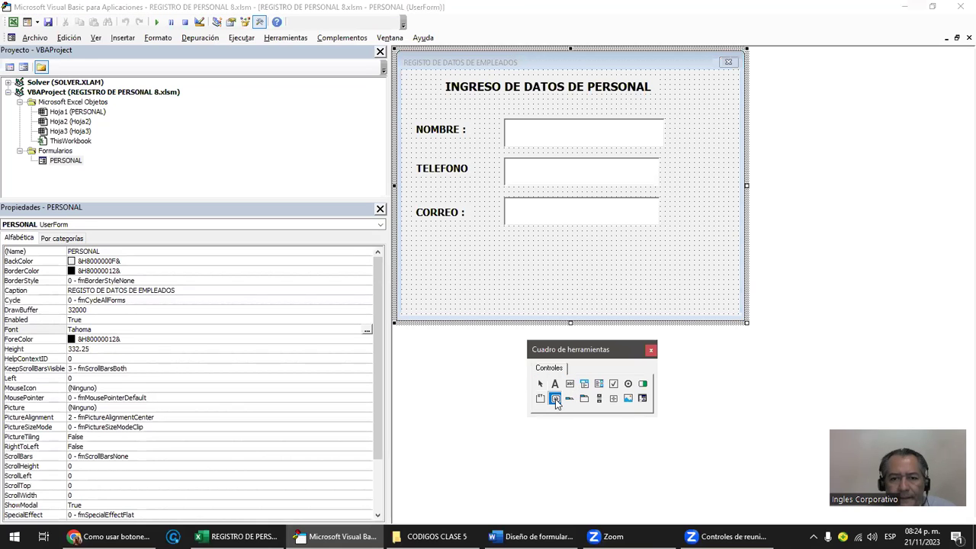
left_click_drag(426, 255, 533, 303)
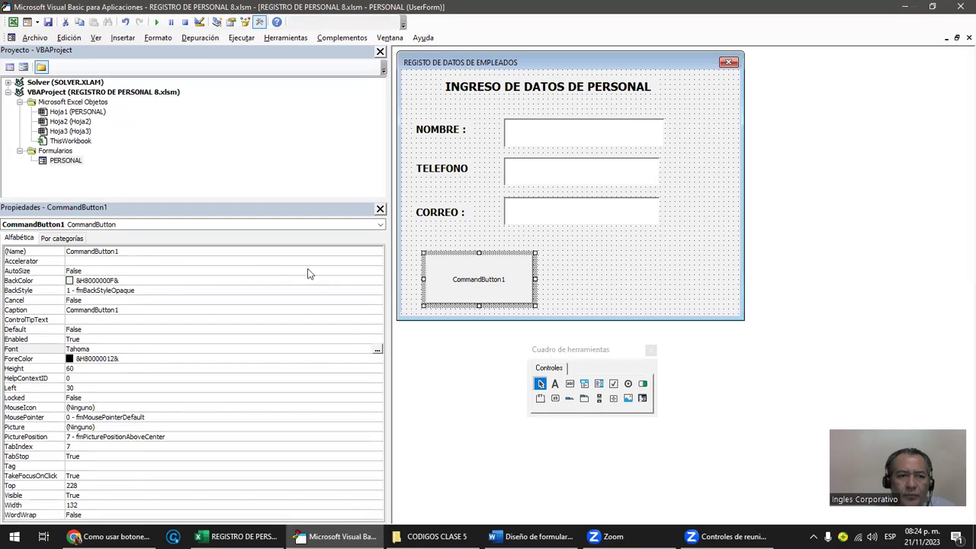
- Name the new button GUARDAR, retyping without spaces after 'GUARDAR DATOS' is rejected
left_click(118, 253)
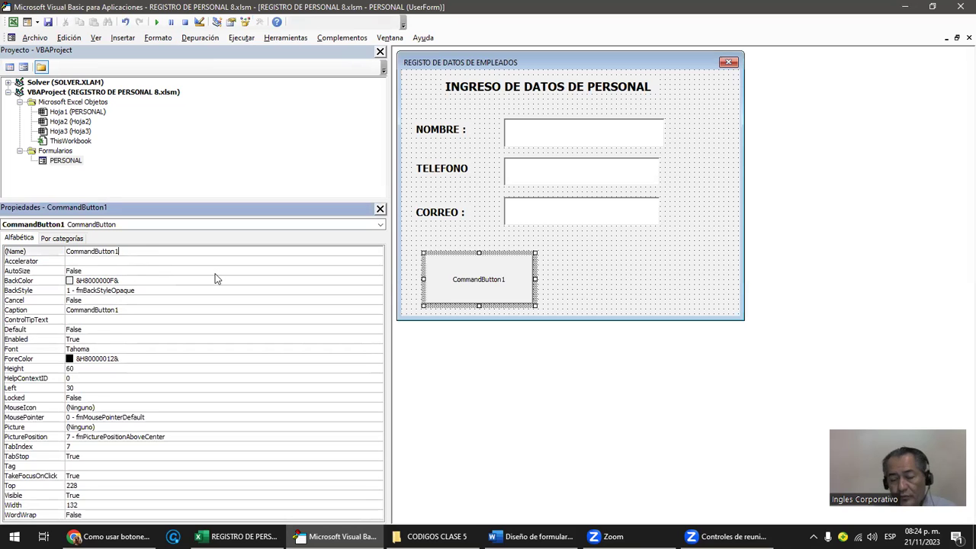
key("BackSpace")
key("BackSpace")
key("BackSpace")
key("BackSpace")
key("BackSpace")
key("BackSpace")
type("GUARDAR DATOS")
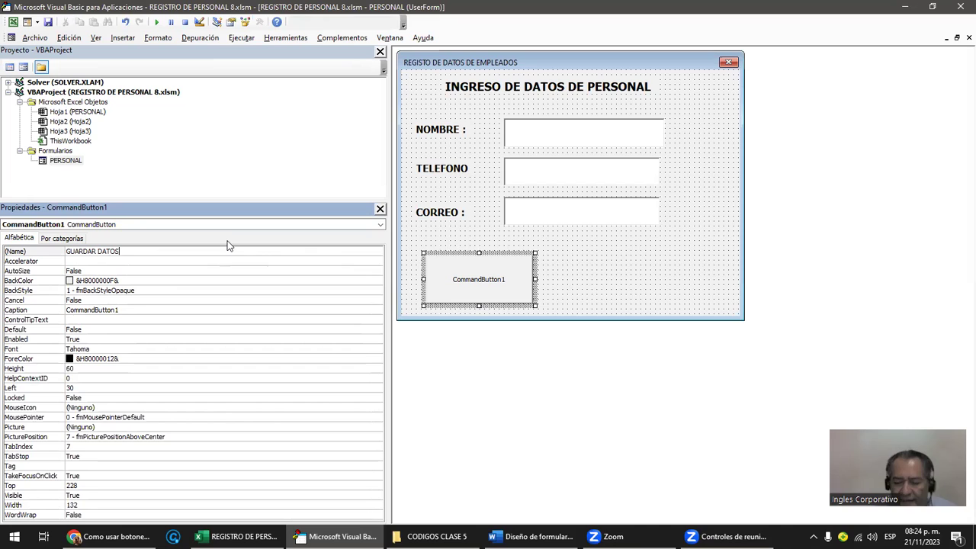
key("Return")
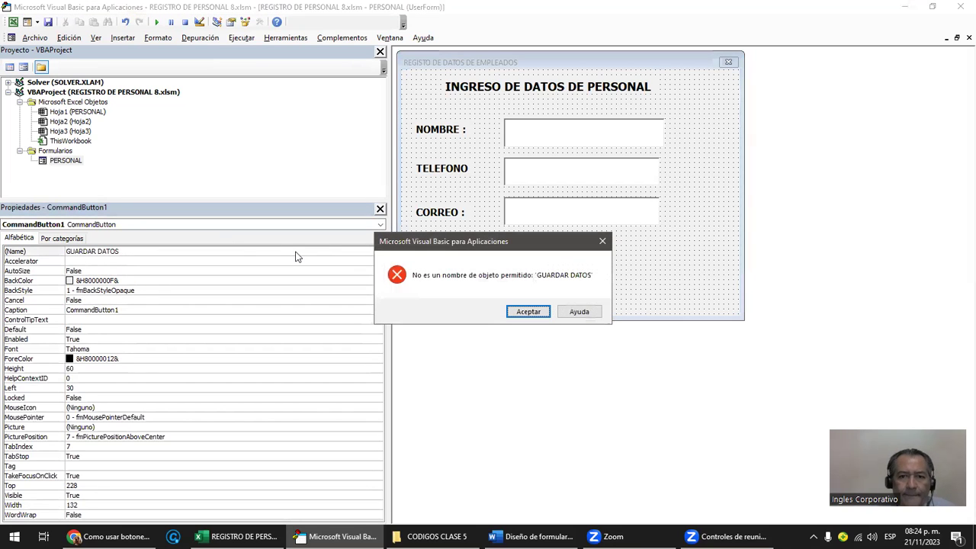
left_click(532, 313)
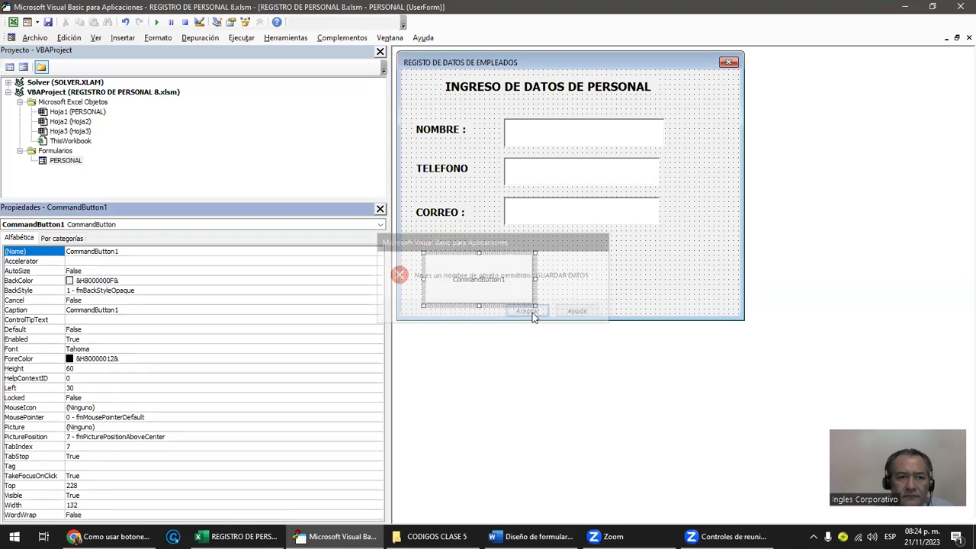
left_click(133, 250)
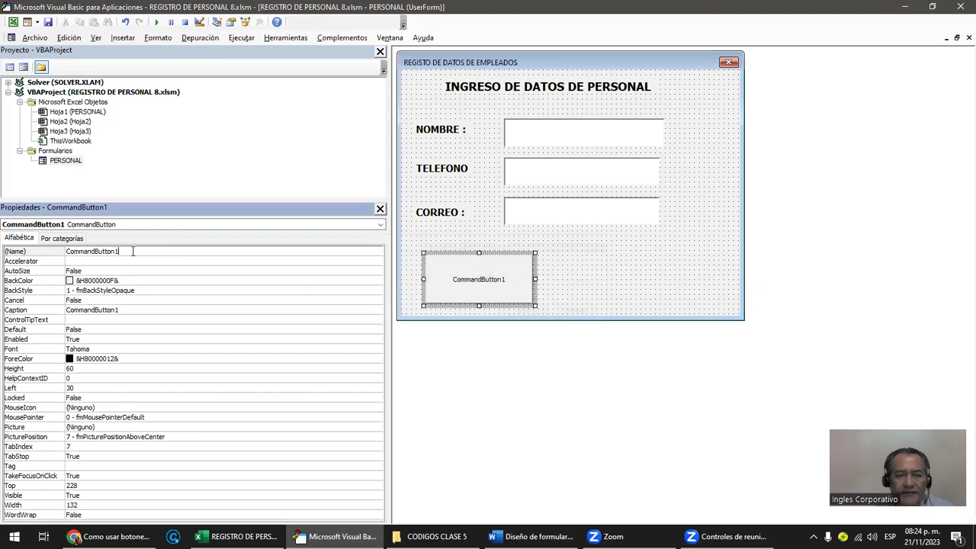
key("BackSpace")
key("BackSpace")
key("BackSpace")
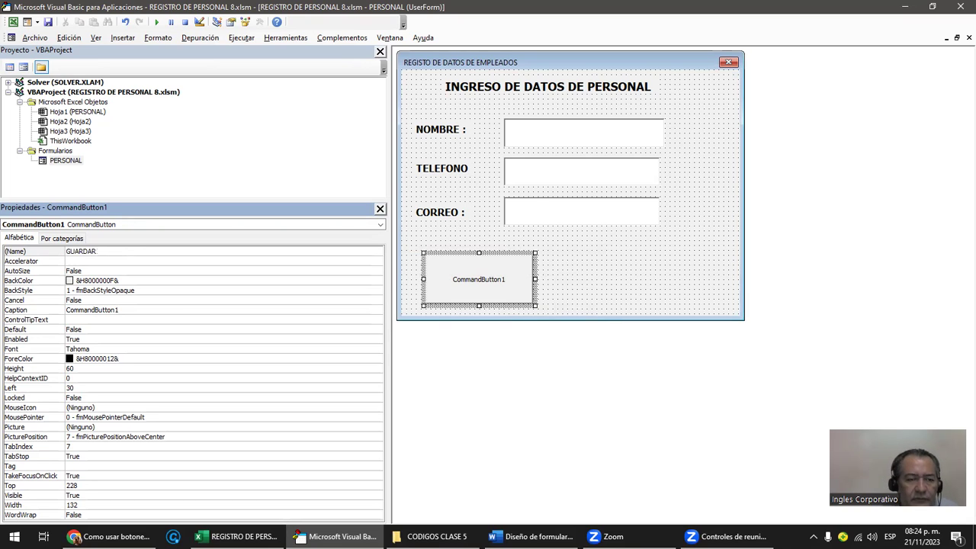
key("Return")
left_click(129, 251)
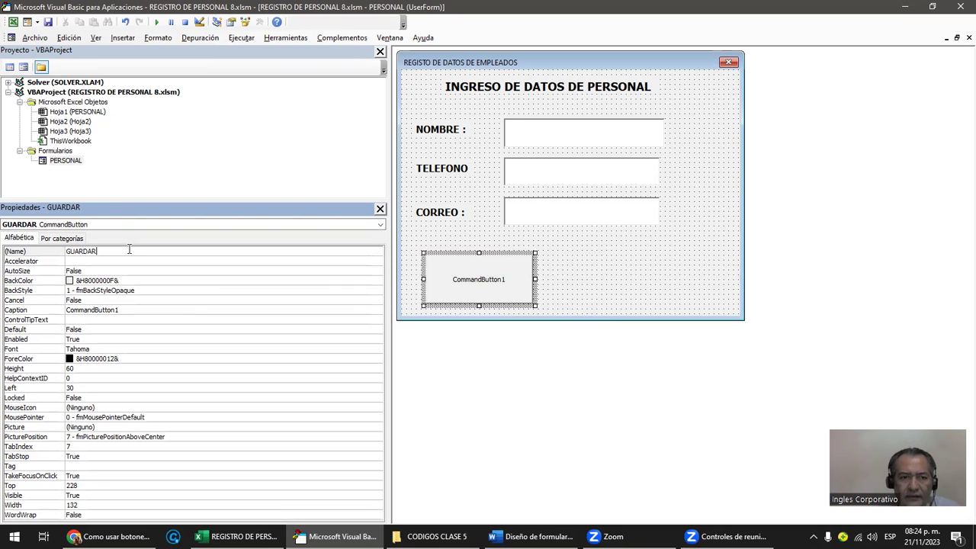
- Change the button's caption from CommandButton1 to 'GUARDAR LOS DATOS'
left_click(134, 309)
left_click(134, 310)
left_click_drag(115, 310, 54, 311)
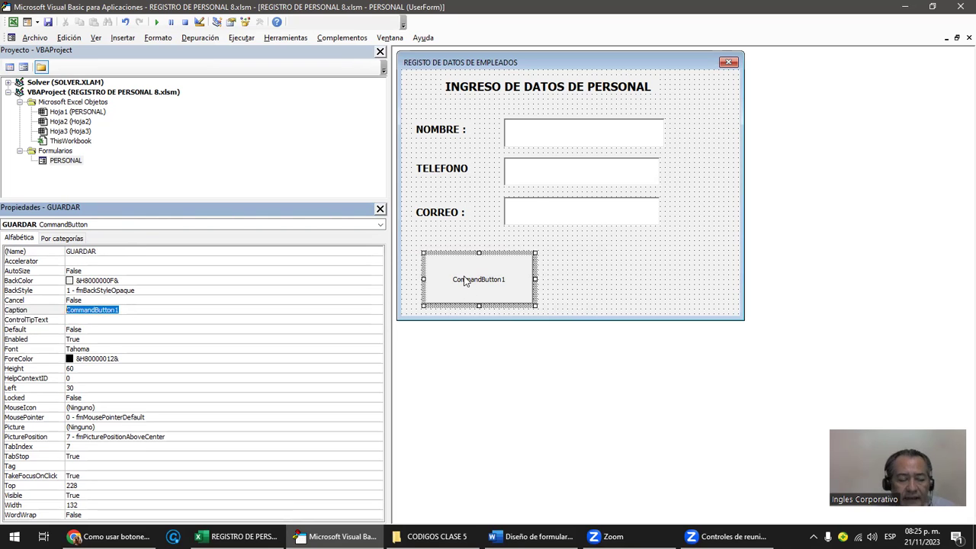
type("SALV")
key("BackSpace")
key("BackSpace")
key("BackSpace")
key("BackSpace")
type("GUARDAR LOS DATOS")
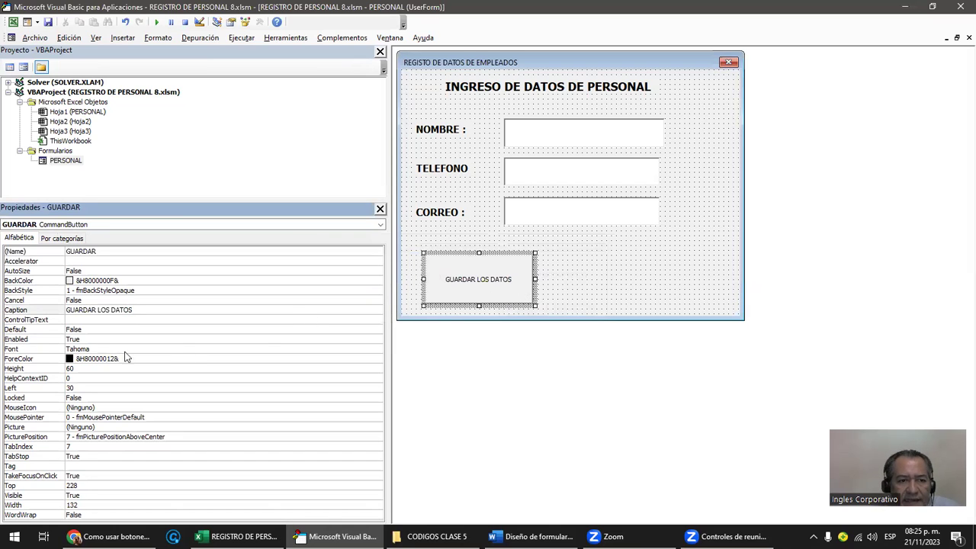
- Make the caption font bold (Negrita) at size 12
left_click(106, 349)
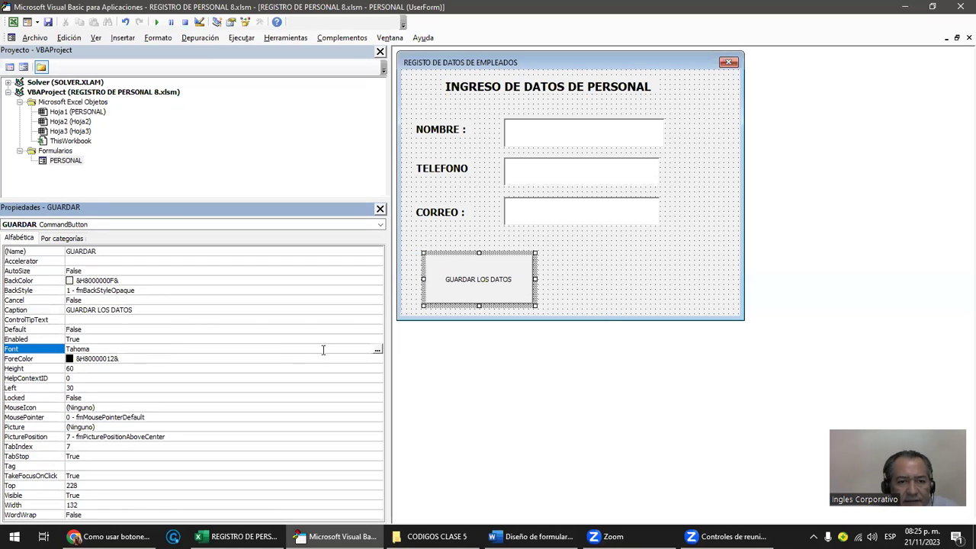
left_click(377, 349)
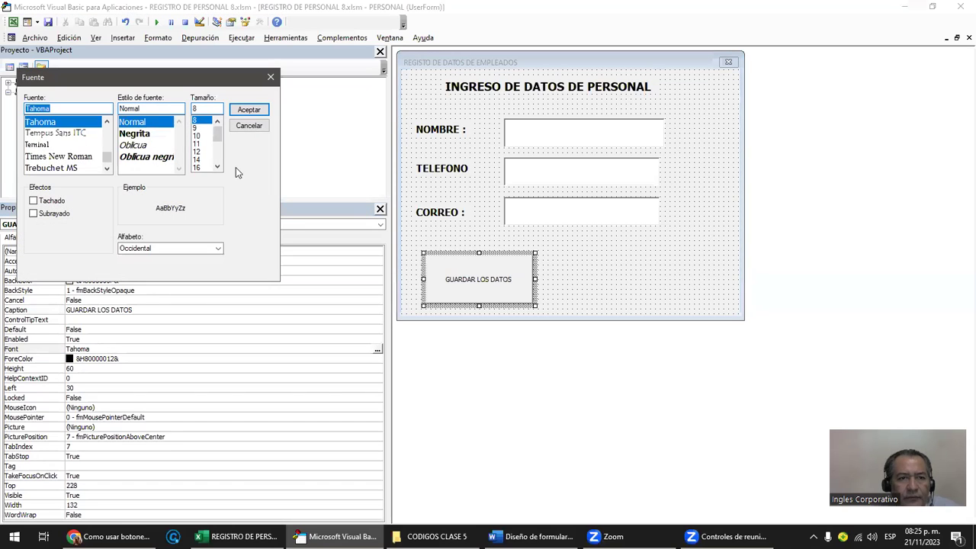
left_click(199, 151)
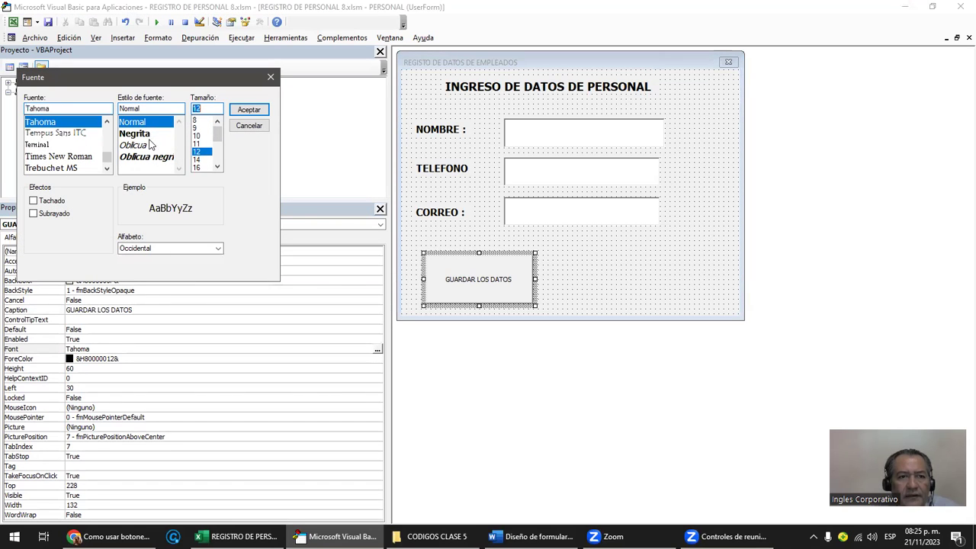
left_click(136, 135)
left_click(248, 110)
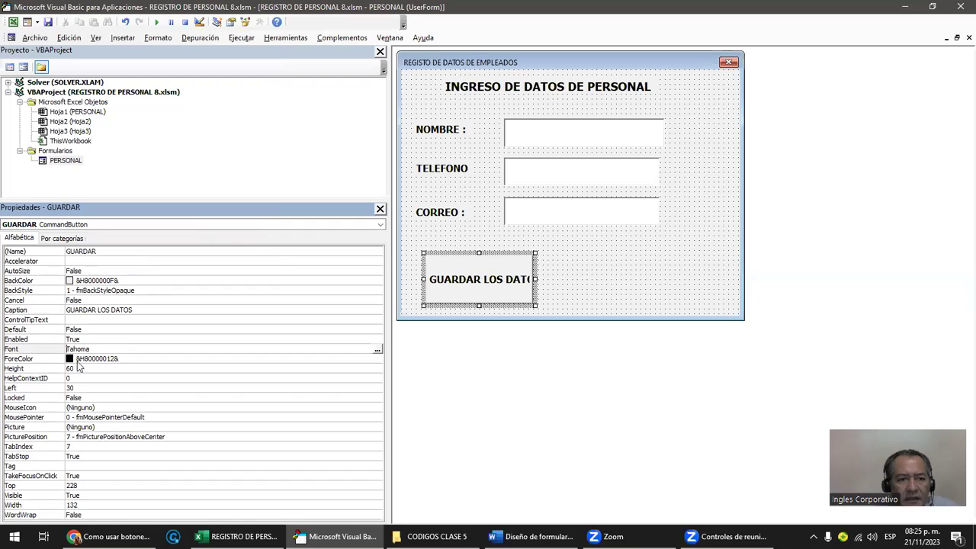
- Color the caption text blue (Resalte) and widen the button so the caption fits
left_click(245, 362)
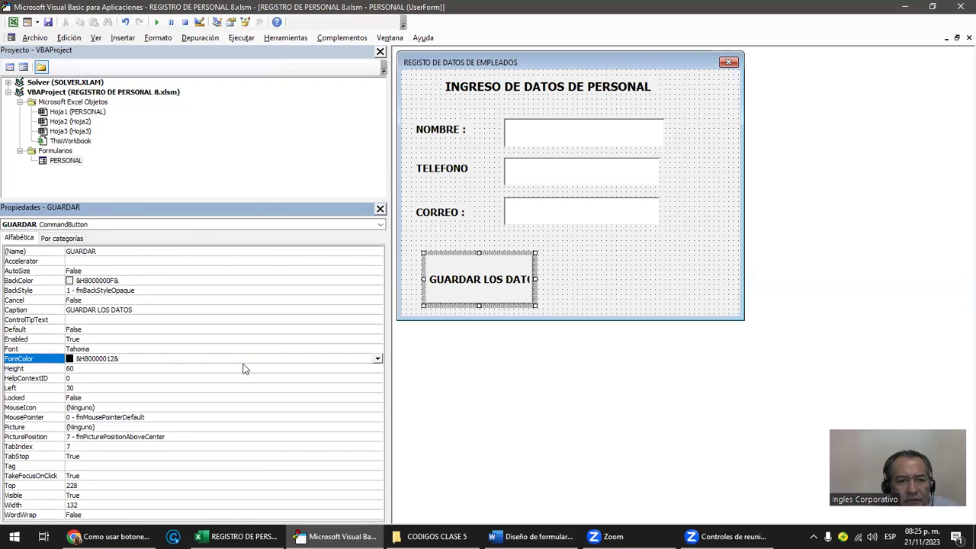
left_click(376, 360)
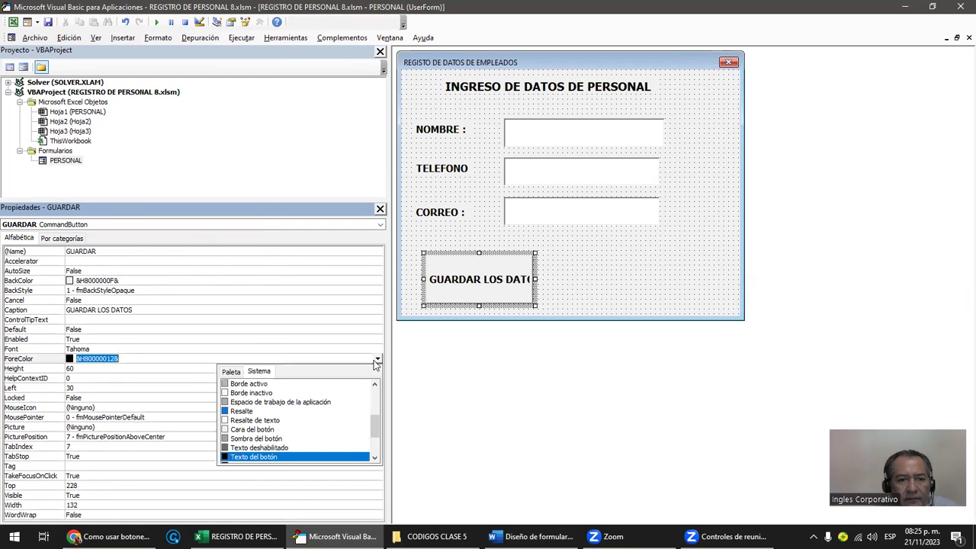
left_click(243, 411)
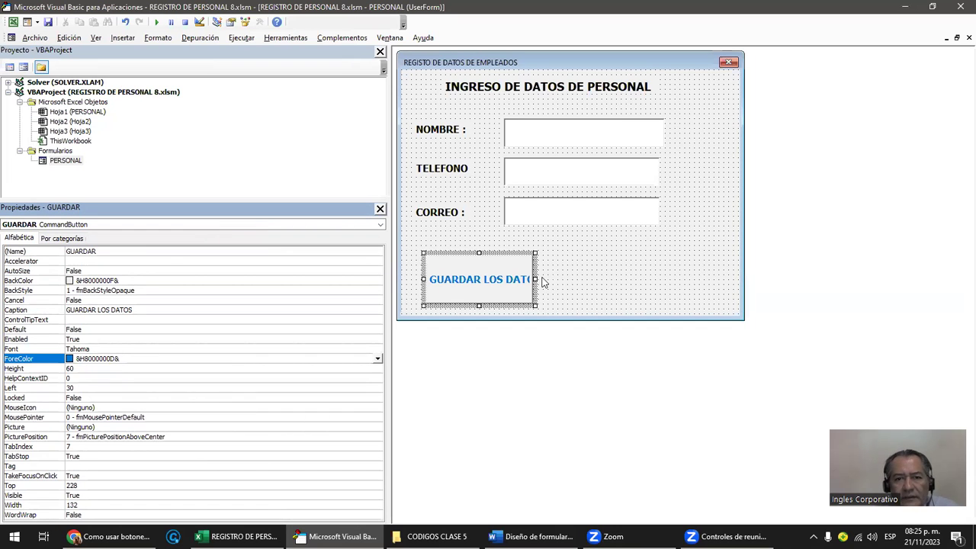
left_click_drag(536, 280, 558, 283)
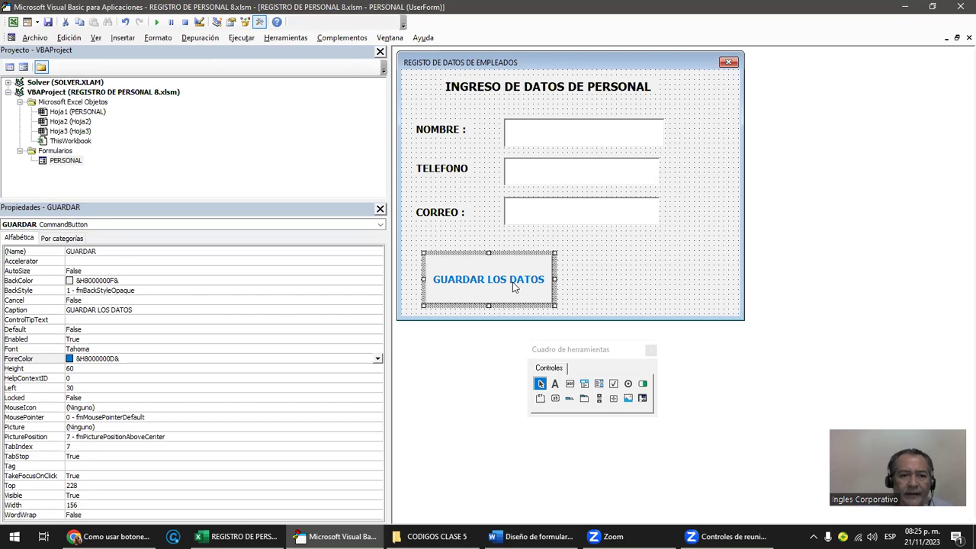
left_click(98, 253)
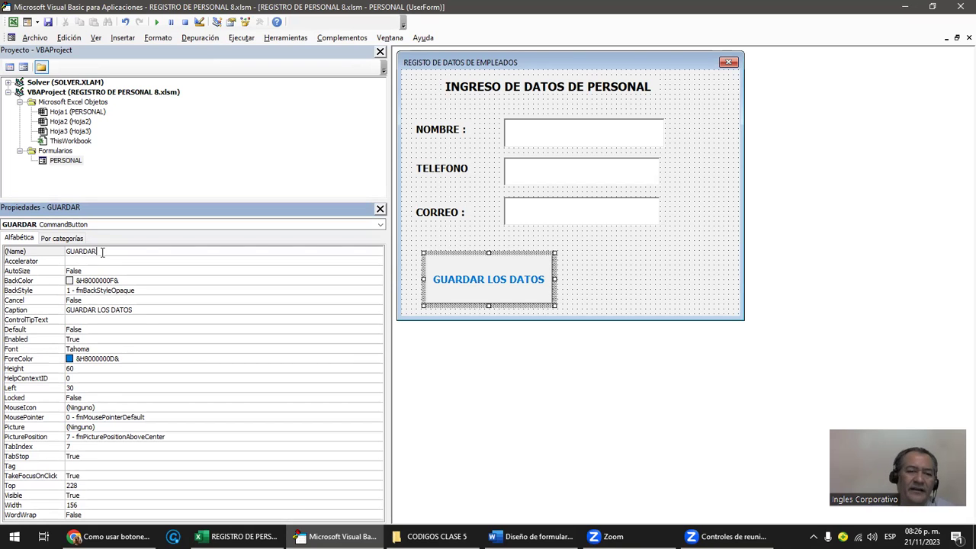
left_click(141, 312)
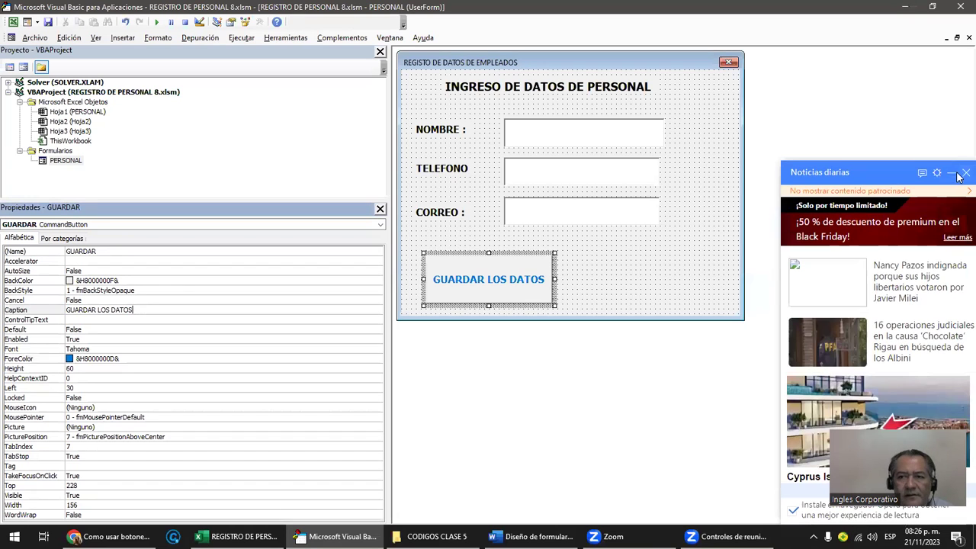
left_click(957, 176)
left_click(661, 257)
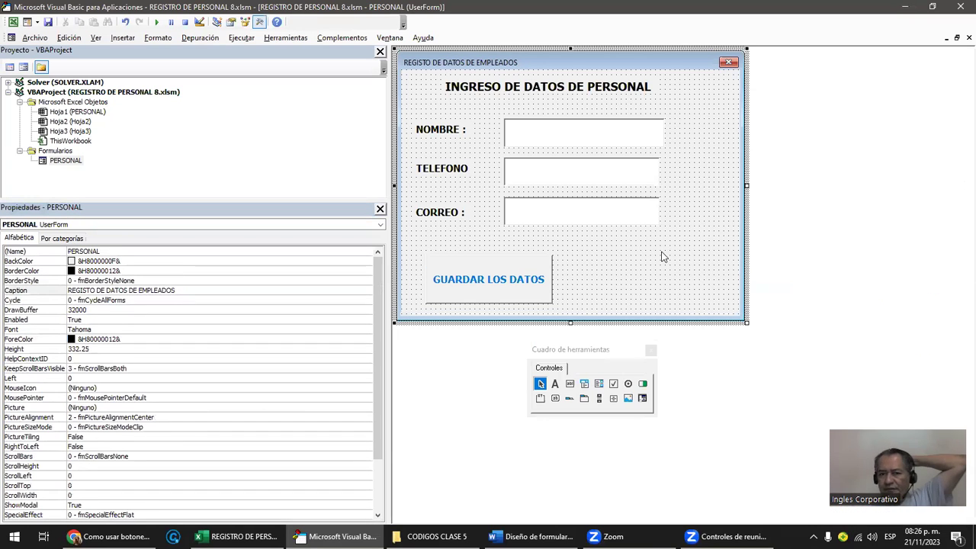
left_click(453, 270)
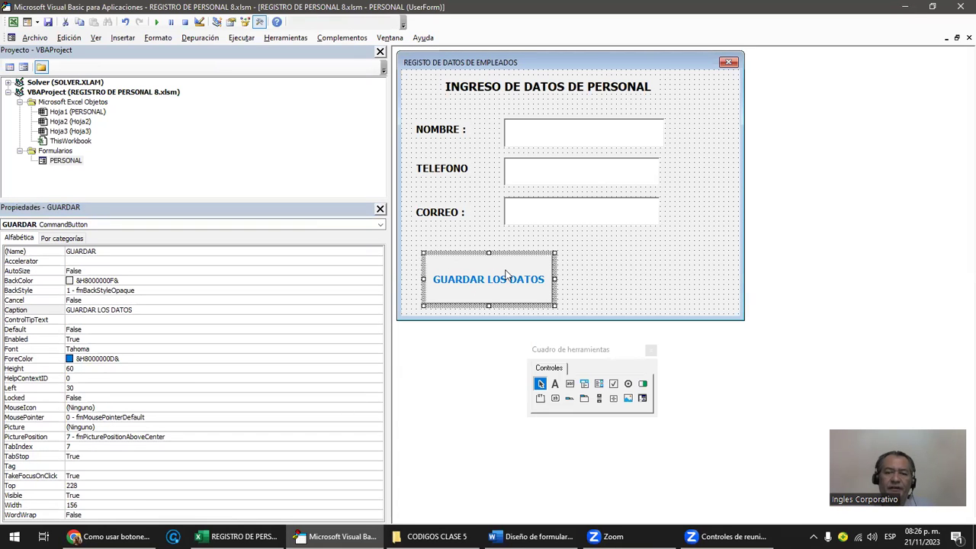
- Copy the GUARDAR button and paste the copy to the right of the original
right_click(455, 251)
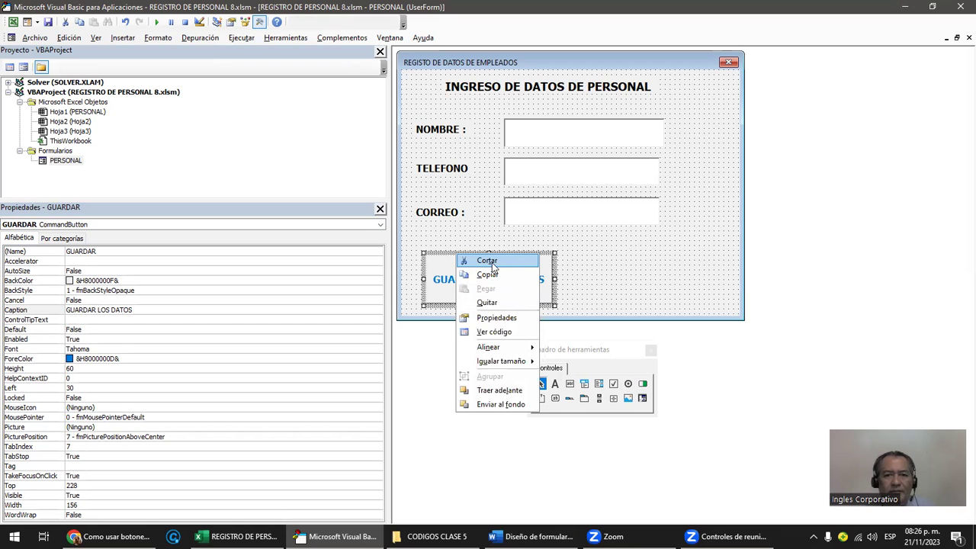
left_click(488, 274)
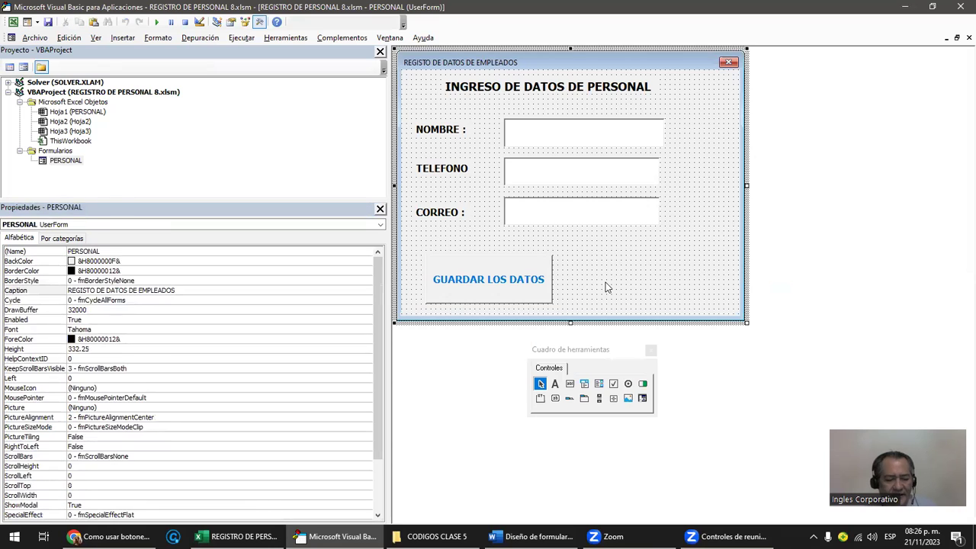
key("ctrl+v")
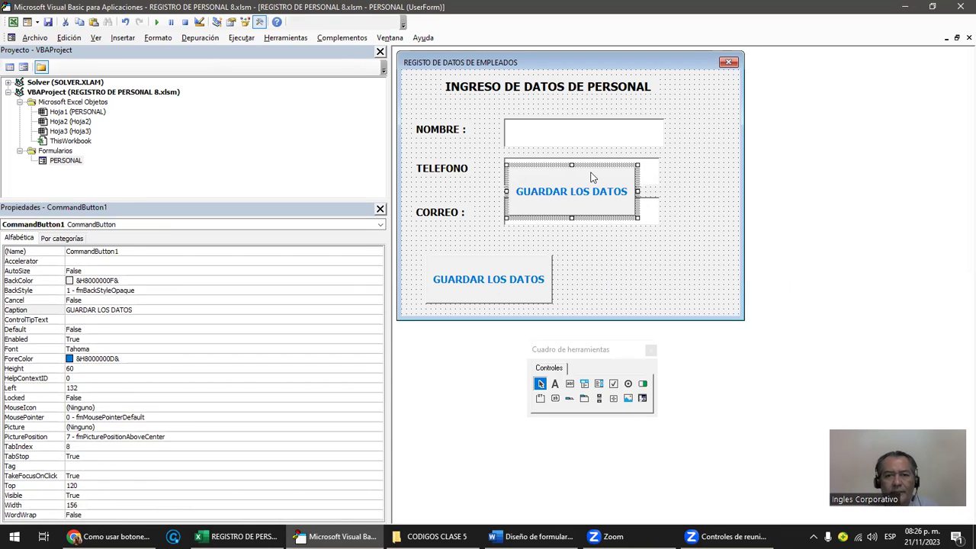
mouse_move(581, 166)
left_mouse_down()
mouse_move(639, 262)
mouse_move(694, 251)
left_mouse_up()
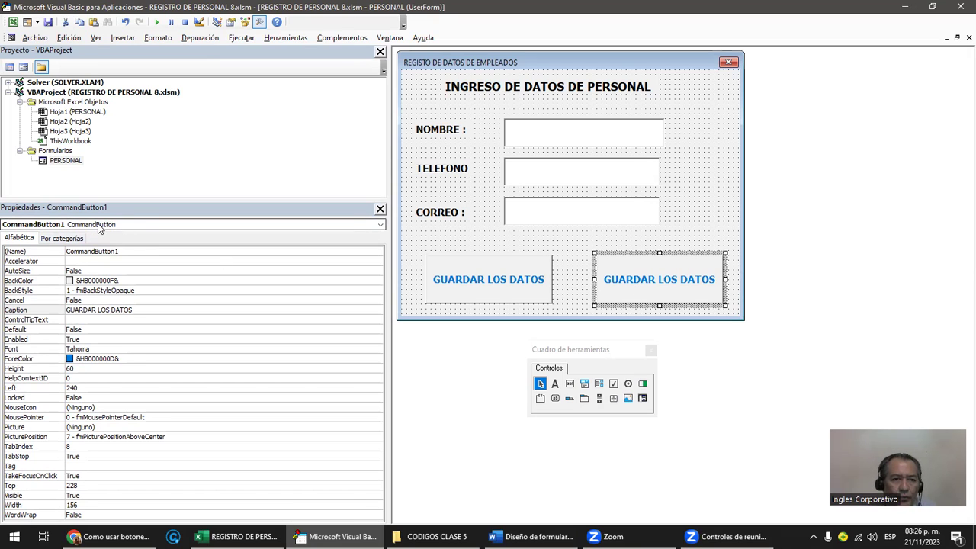
- Set the copied button's (Name) to CANCELAR
left_click(127, 254)
left_click(126, 253)
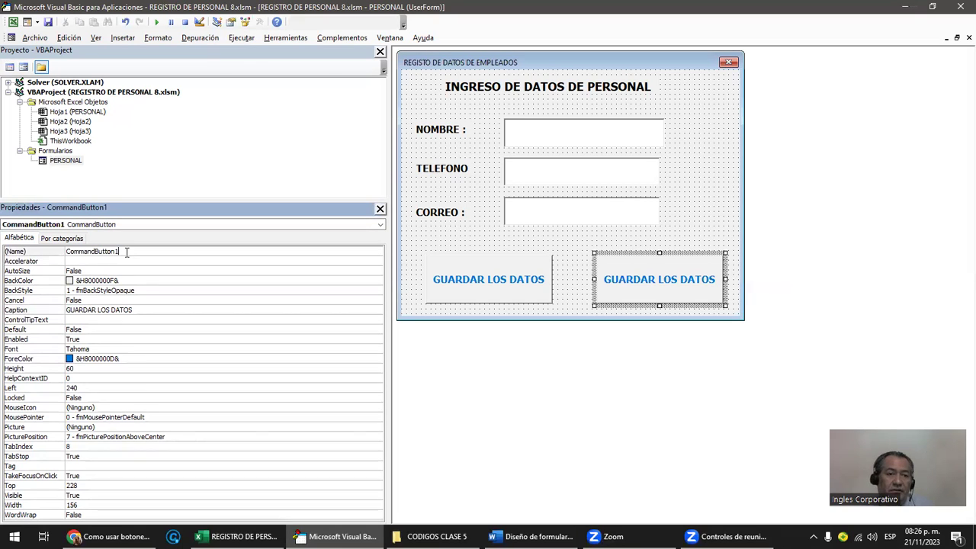
key("BackSpace")
key("BackSpace")
key("BackSpace")
key("BackSpace")
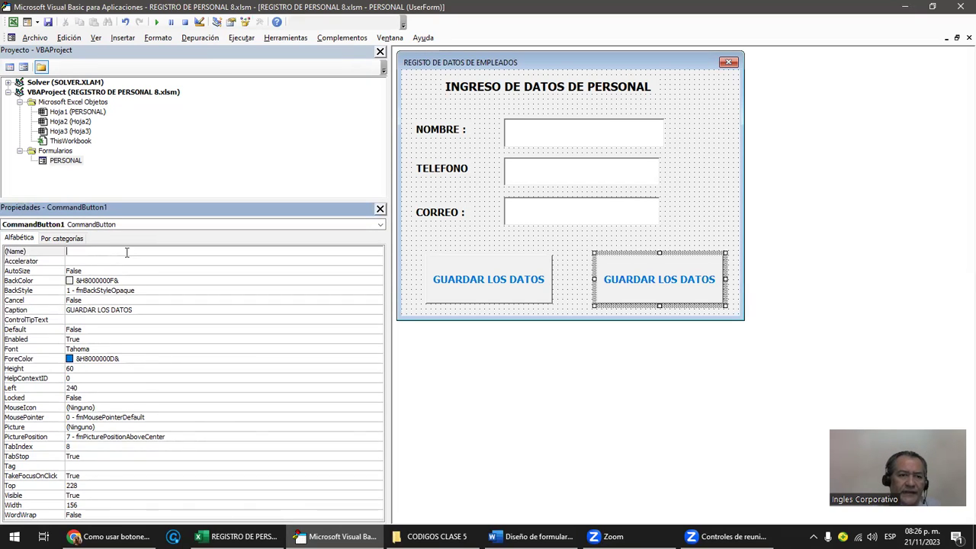
type("CANCELAR")
key("Return")
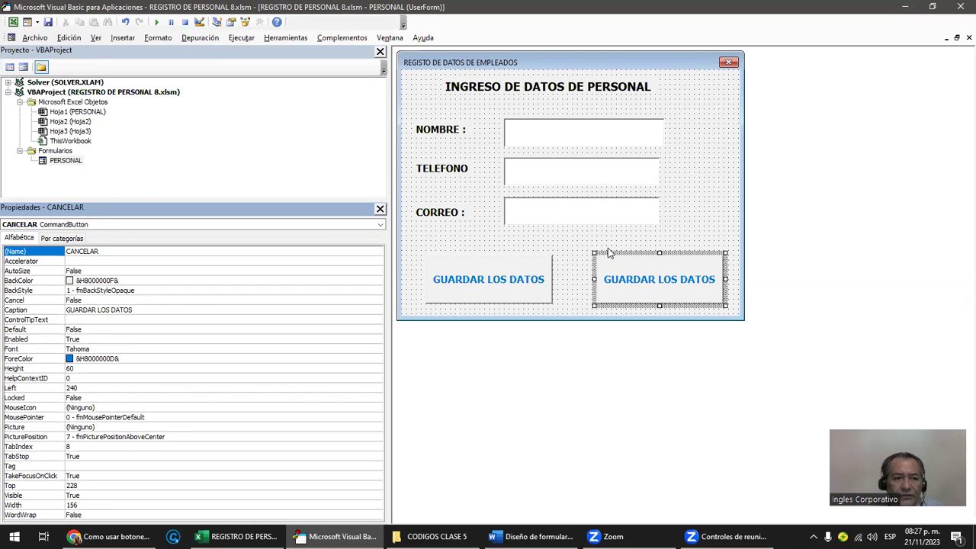
- Replace the second button's caption 'GUARDAR LOS DATOS' with CANCELAR
left_click(137, 308)
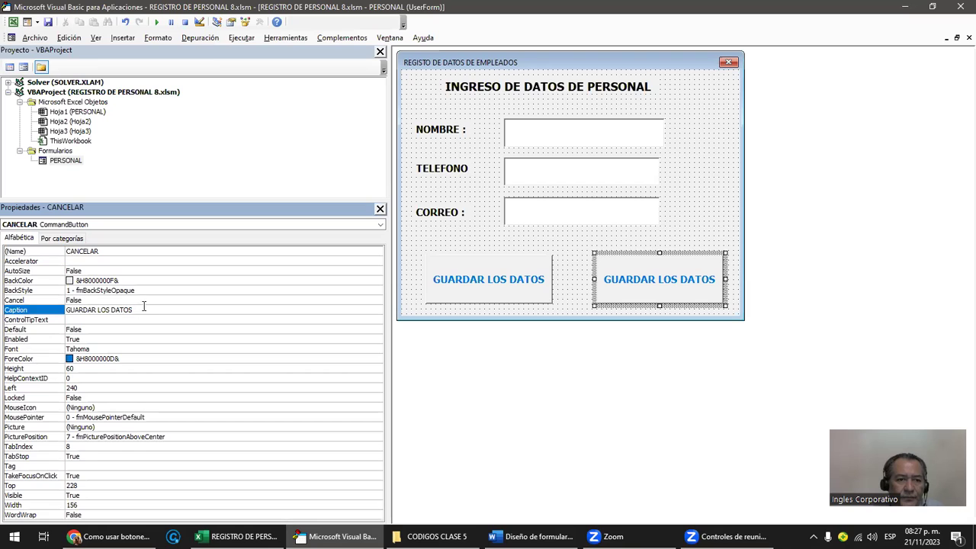
left_click(141, 309)
key("BackSpace")
key("BackSpace")
key("BackSpace")
key("BackSpace")
key("BackSpace")
key("BackSpace")
key("BackSpace")
type("CANCELAR")
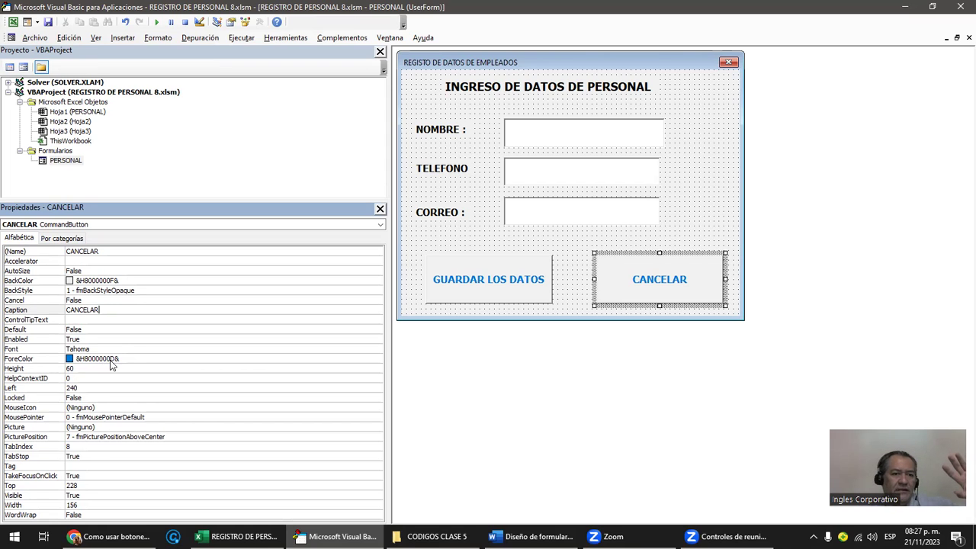
- Set the CANCELAR button's text color to red from the Paleta swatches
left_click(110, 360)
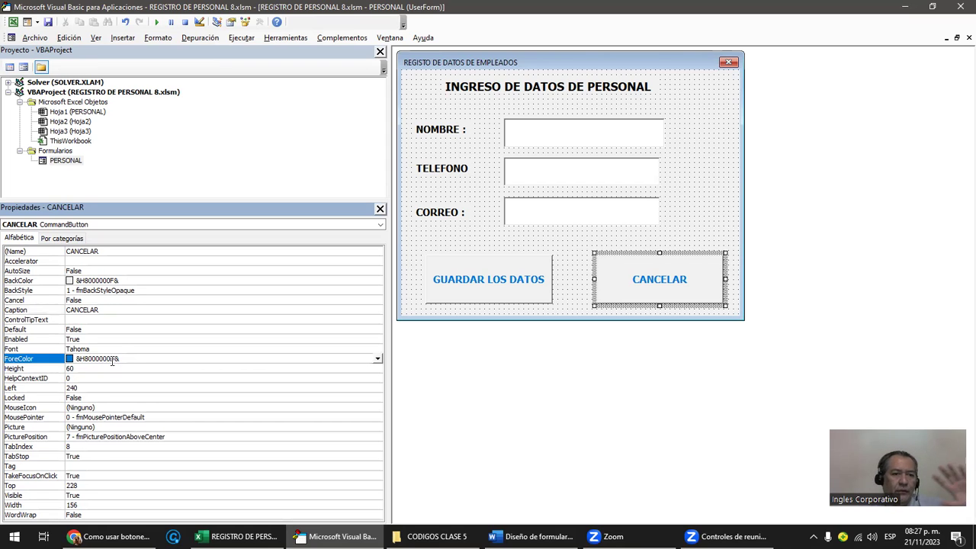
left_click(379, 359)
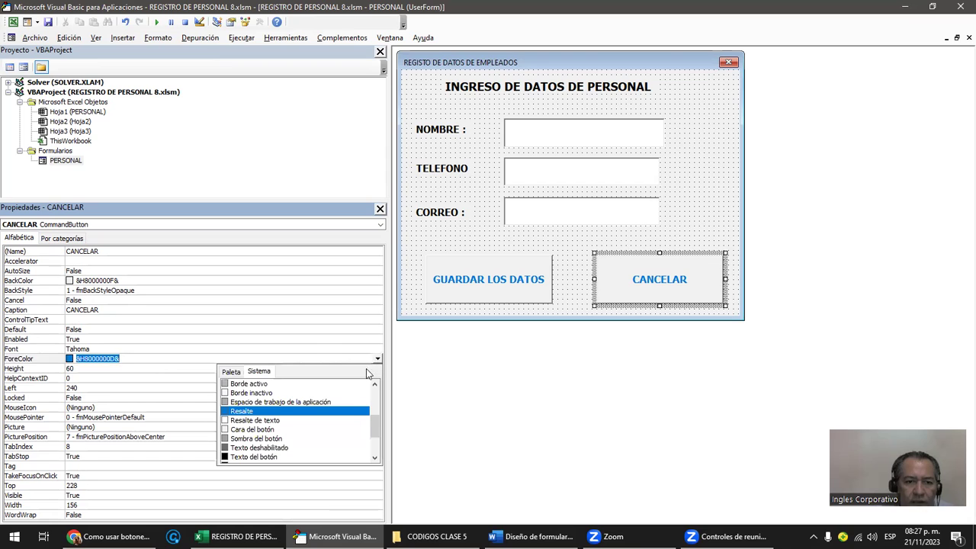
scroll(352, 415, "down", 2)
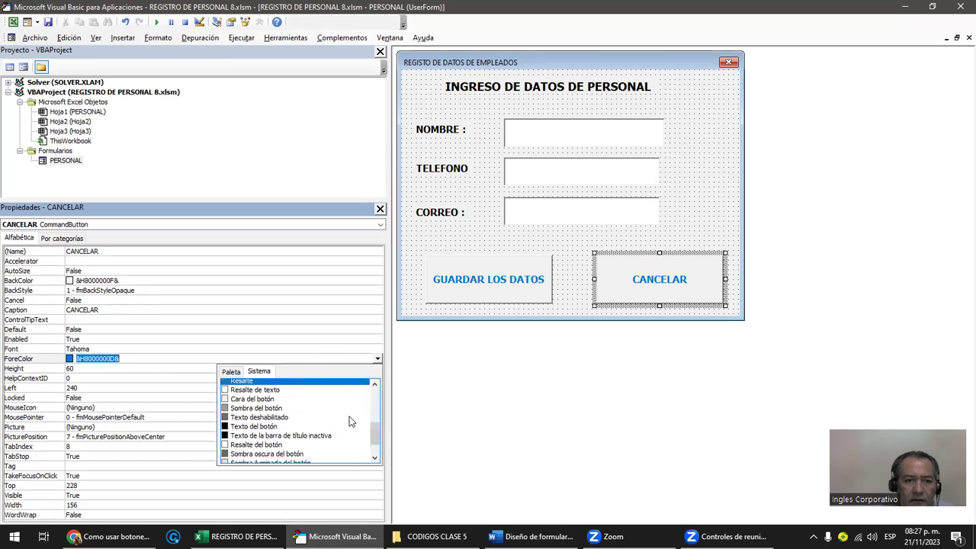
scroll(349, 416, "up", 3)
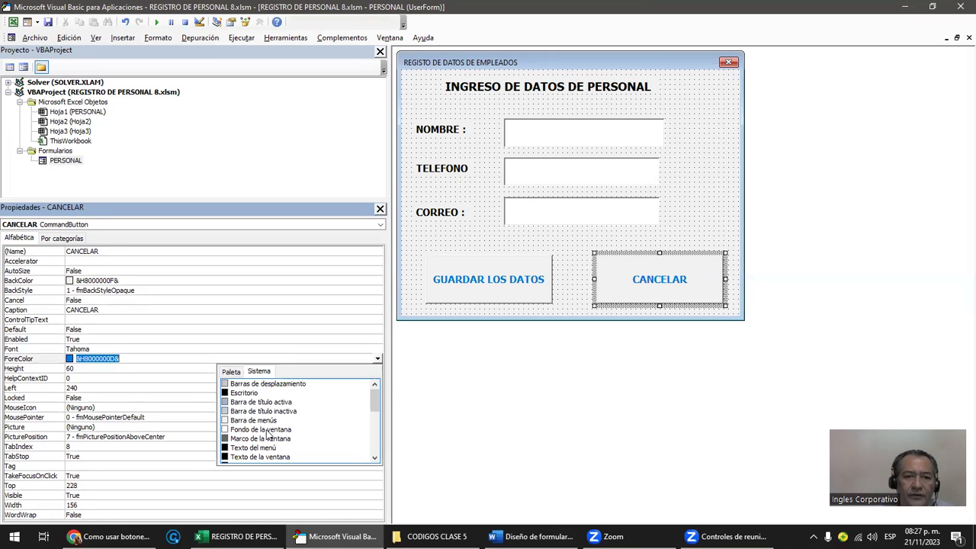
left_click(235, 372)
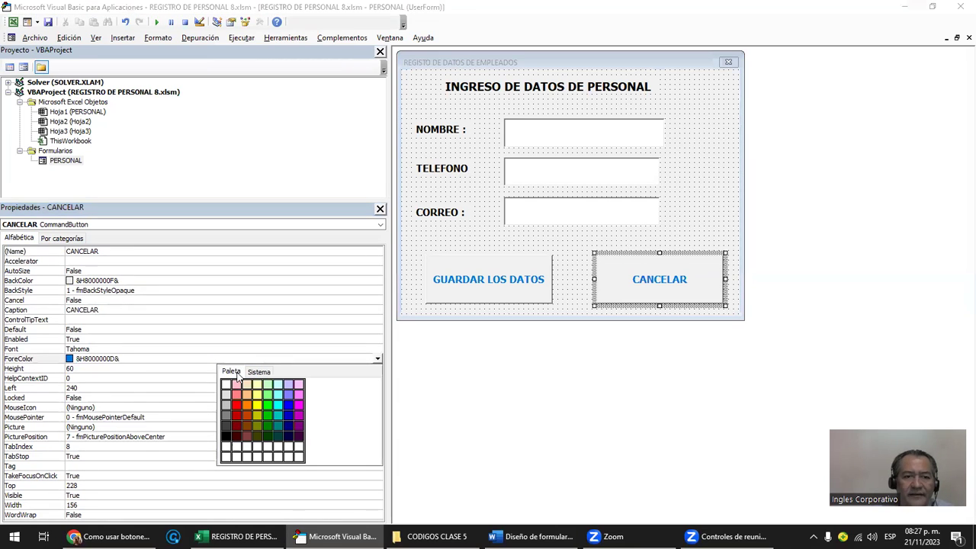
left_click(237, 410)
left_click(500, 389)
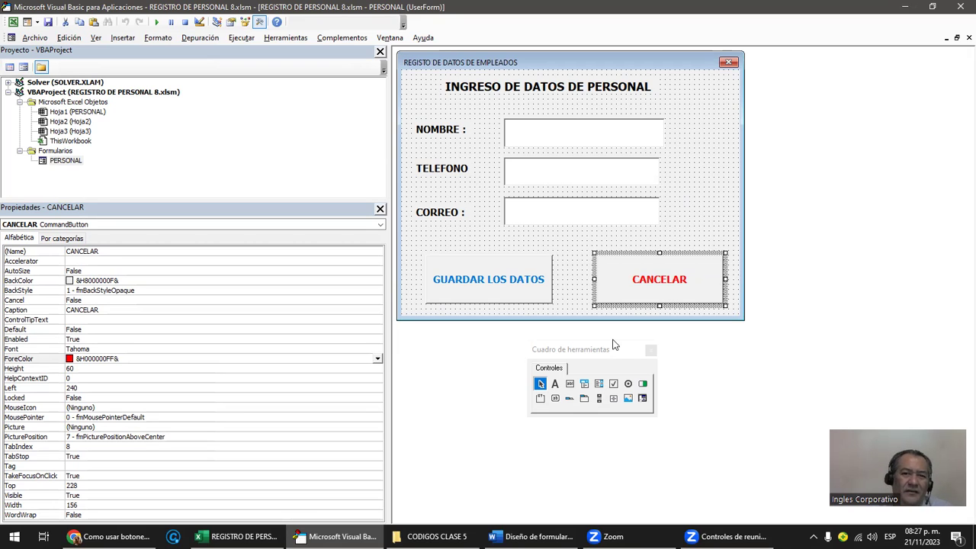
- Run the form and enter DDDD, 1111 and 33333 in NOMBRE, TELEFONO and CORREO
left_click(156, 22)
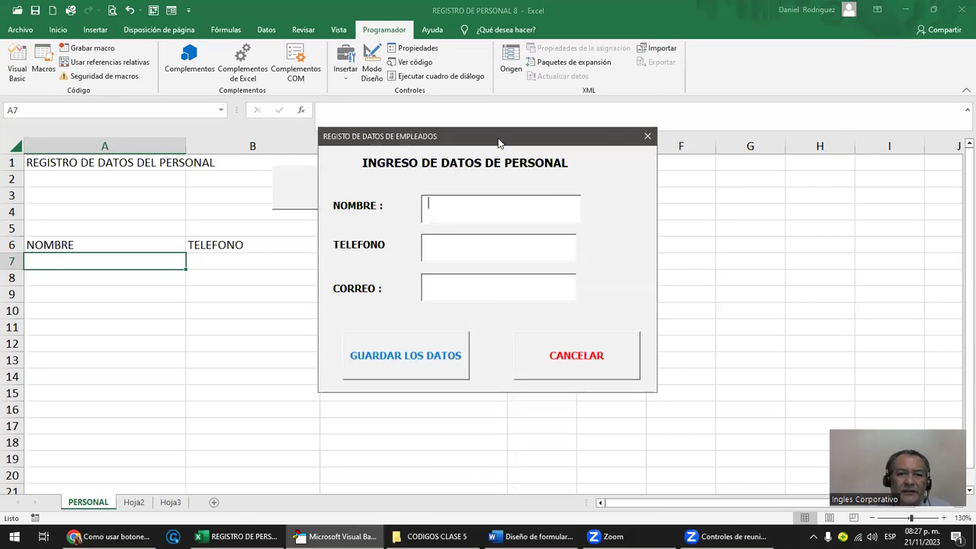
left_click_drag(499, 142, 690, 120)
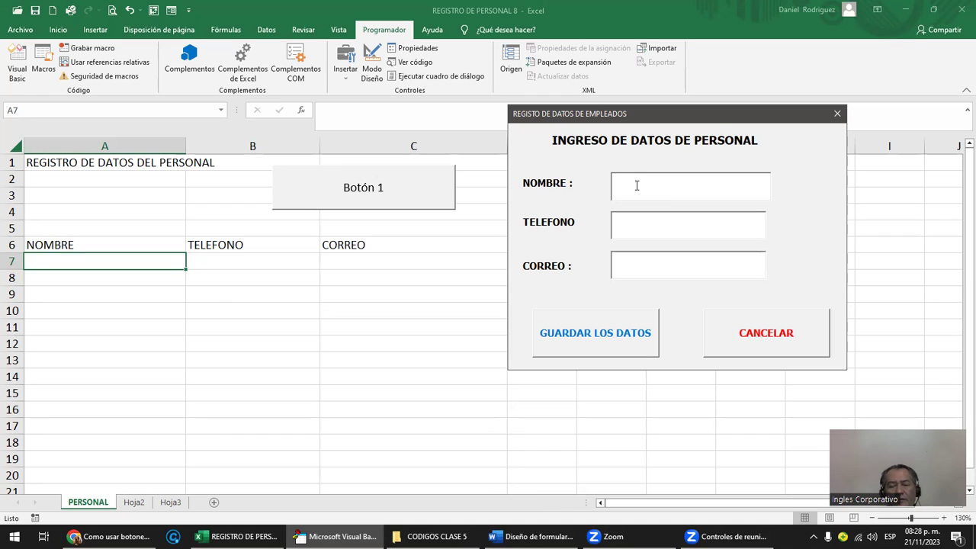
type("DDDD")
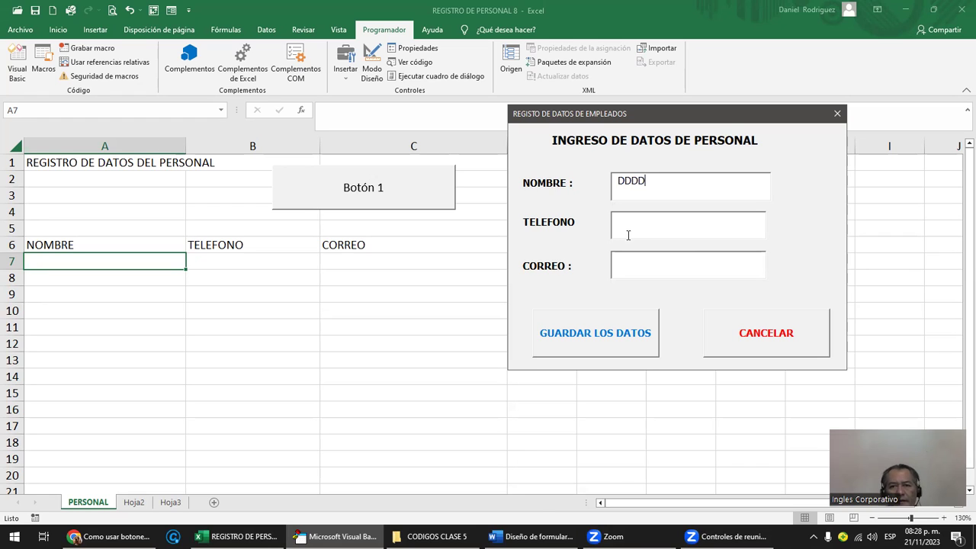
type("1111")
left_click(654, 262)
type("33333")
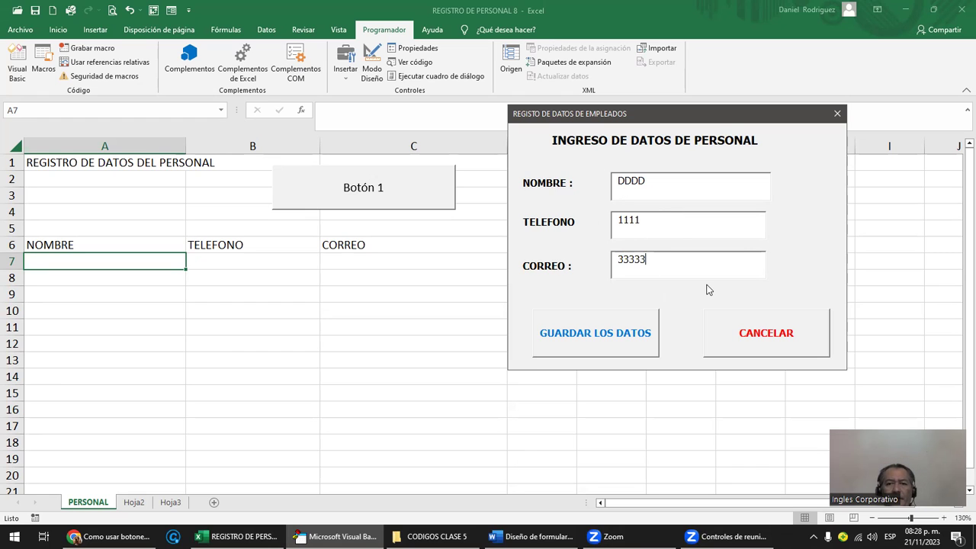
- Try the GUARDAR LOS DATOS and CANCELAR buttons, then close the running form
left_click(620, 337)
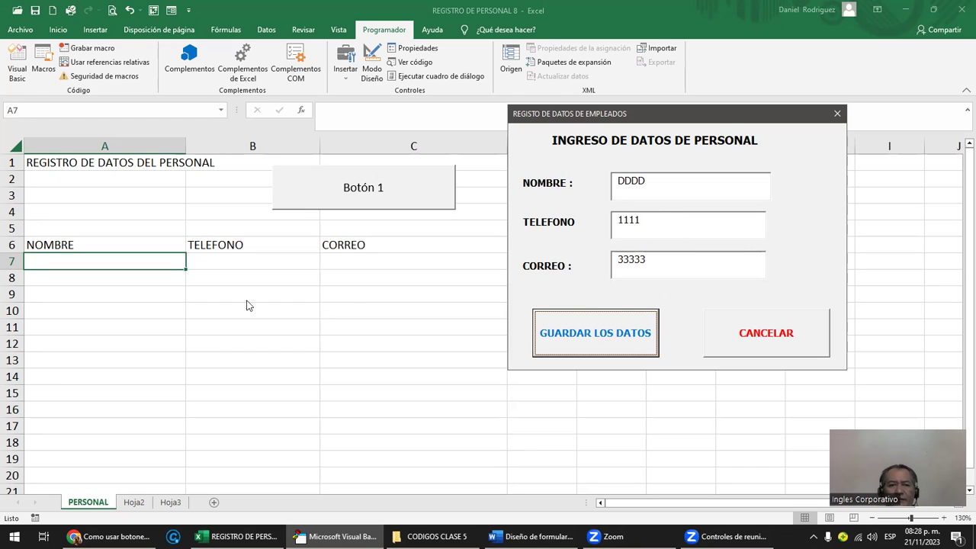
left_click(762, 323)
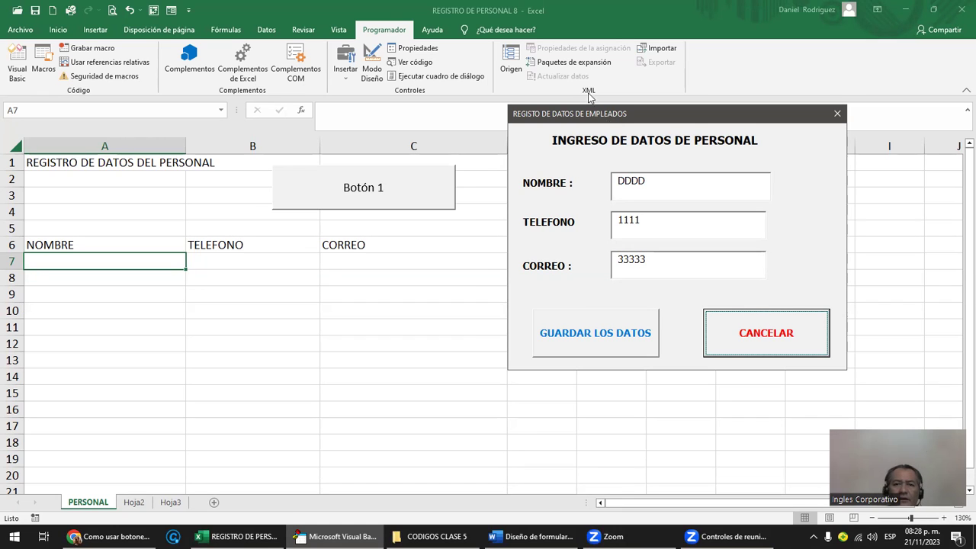
left_click_drag(607, 116, 587, 88)
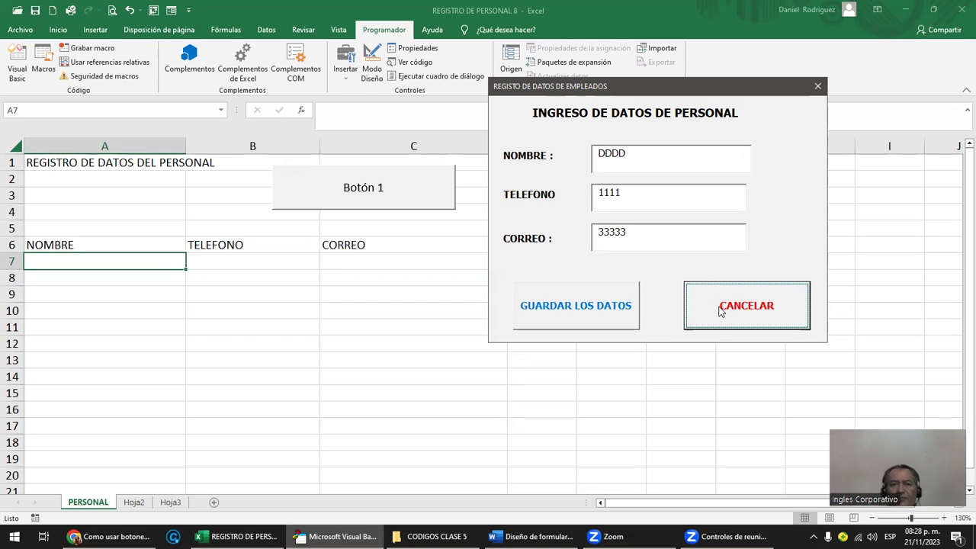
left_click(817, 86)
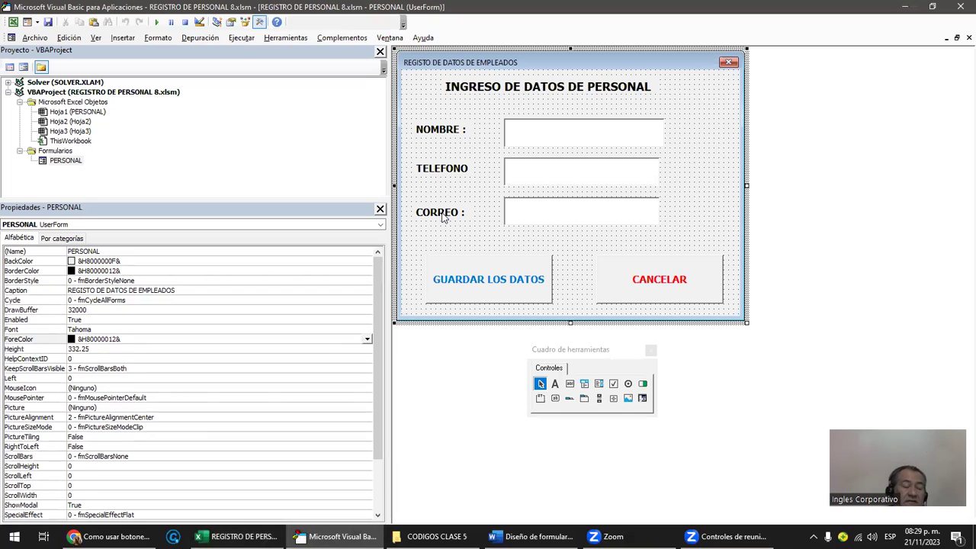
- Check the NOMBRE, TELEFONO and CORREO boxes and both buttons in the PERSONAL designer
left_click(541, 137)
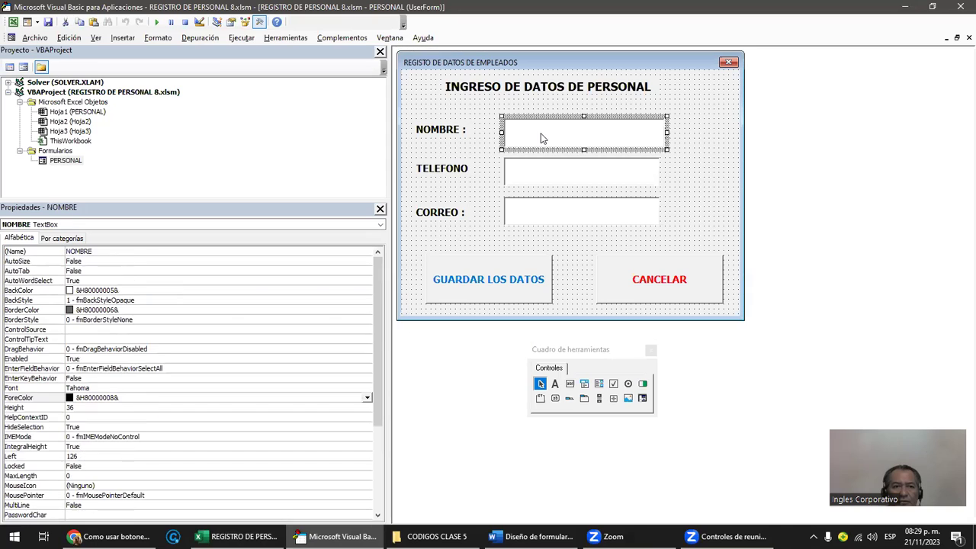
left_click(85, 225)
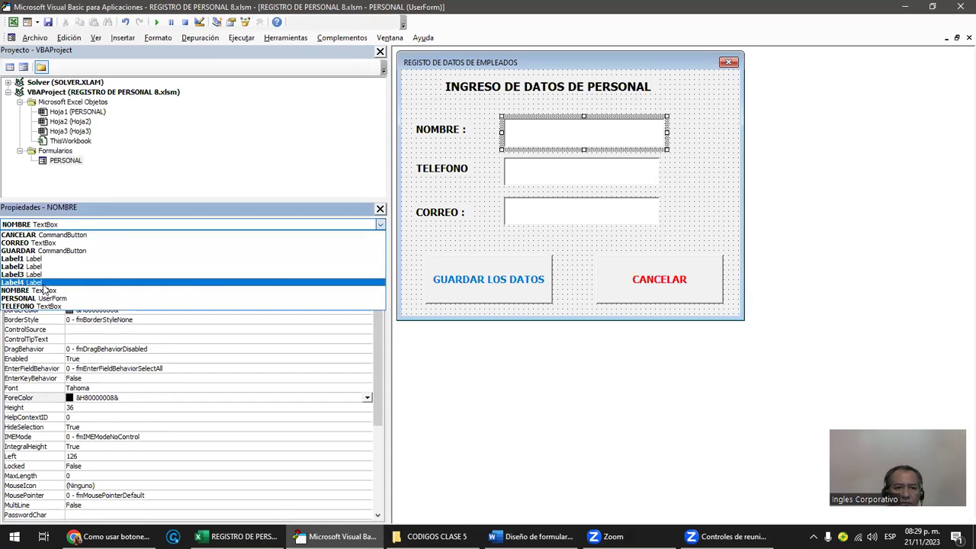
left_click(312, 129)
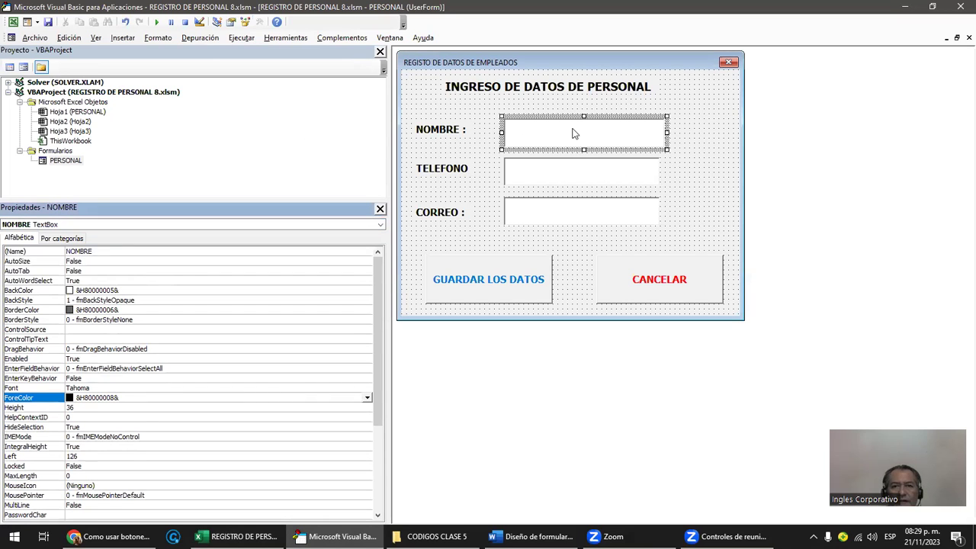
left_click(540, 177)
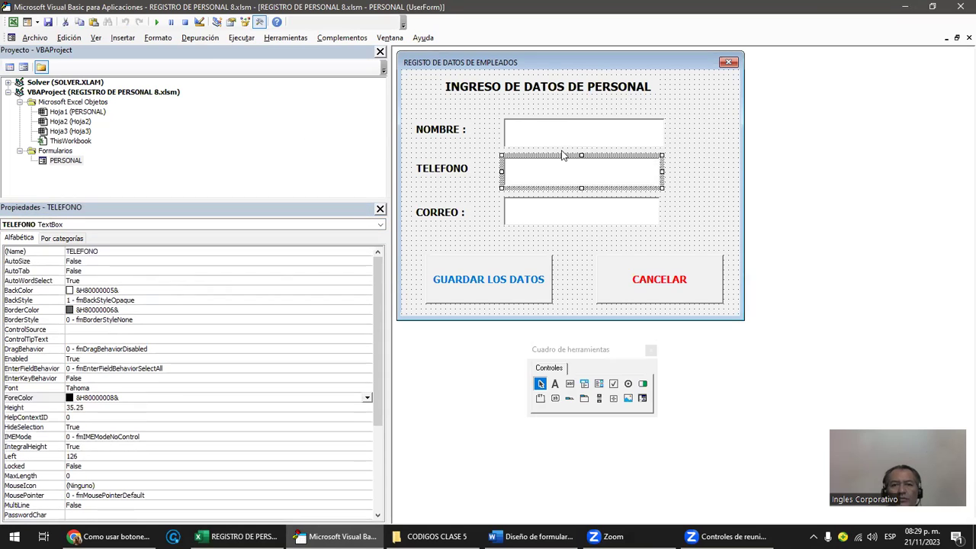
left_click(565, 208)
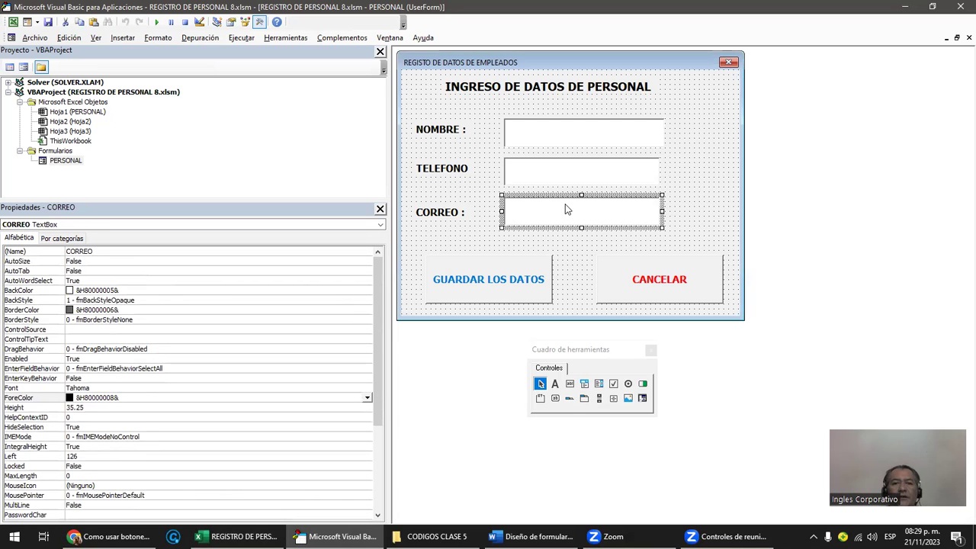
left_click(528, 273)
left_click(624, 275)
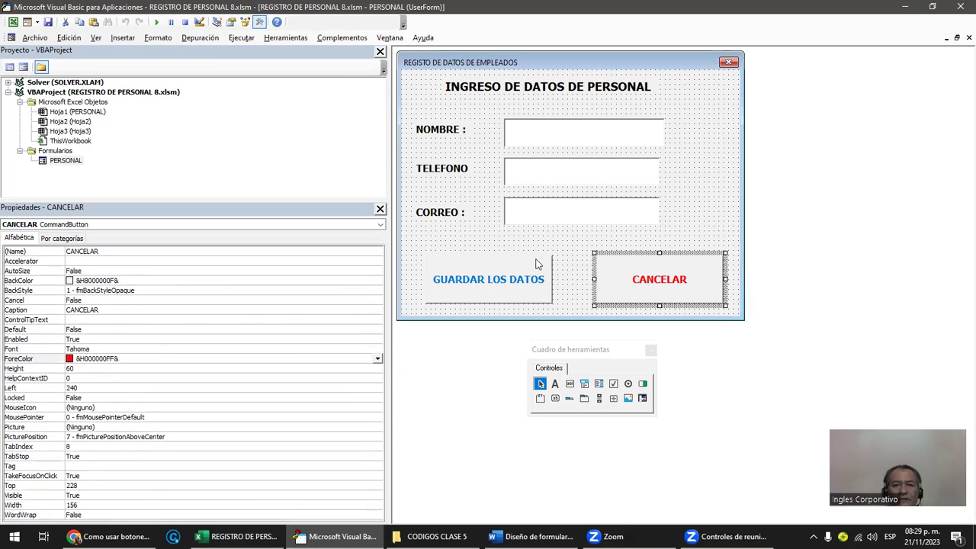
- Nudge GUARDAR LOS DATOS right and raise the form's height from 332.25 to 345.75
left_click_drag(538, 264, 542, 264)
left_click(570, 245)
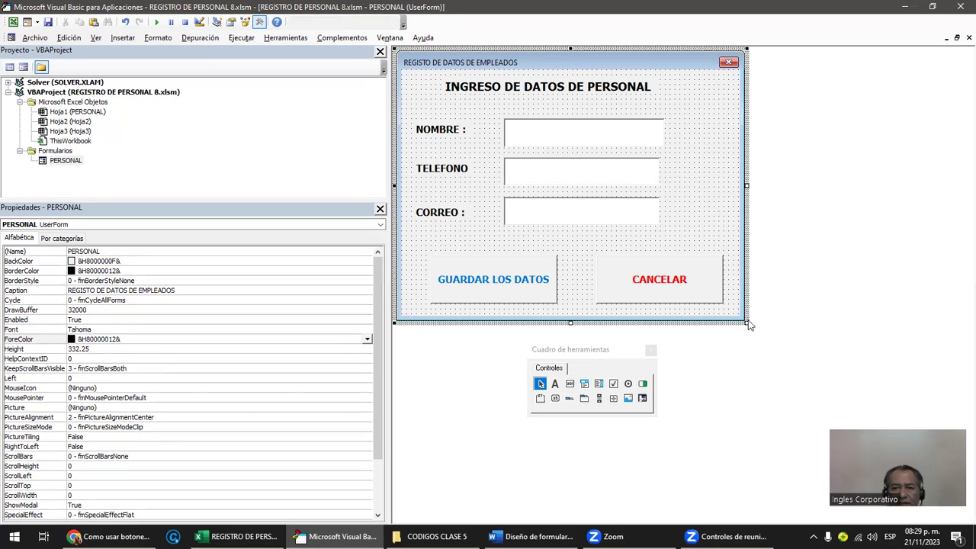
left_click_drag(747, 322, 750, 333)
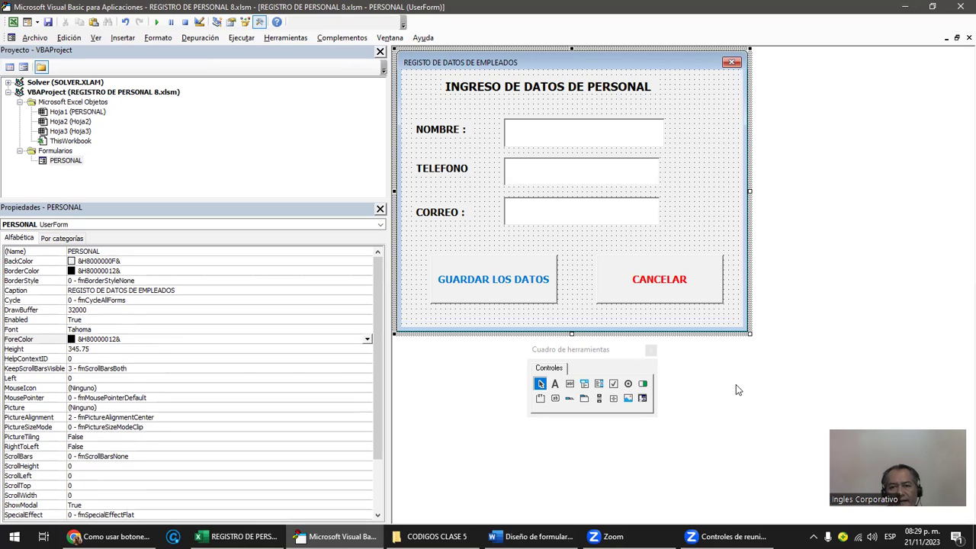
- Create an empty UserForm_Click procedure for the PERSONAL form
double_click(723, 123)
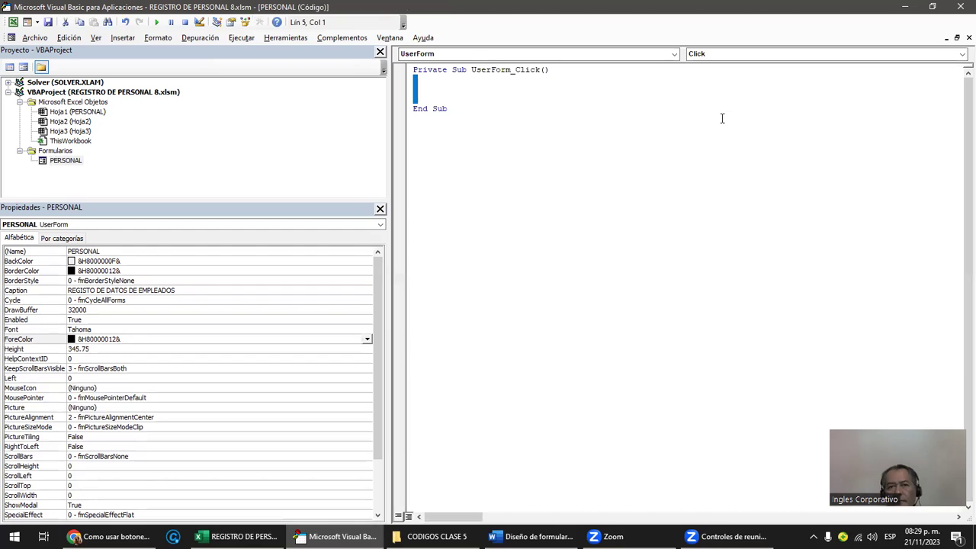
left_click(429, 81)
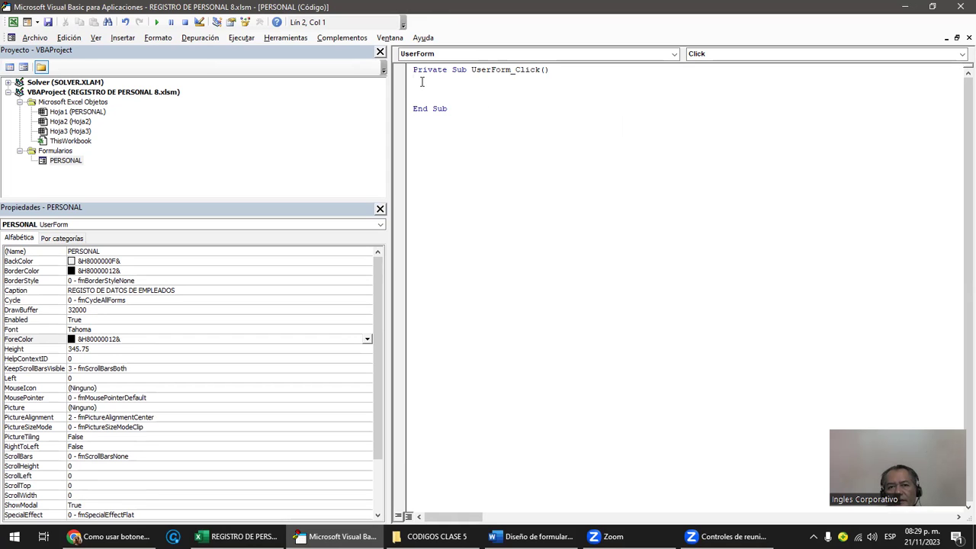
left_click_drag(427, 80, 437, 96)
left_click(429, 89)
left_click_drag(418, 81, 432, 91)
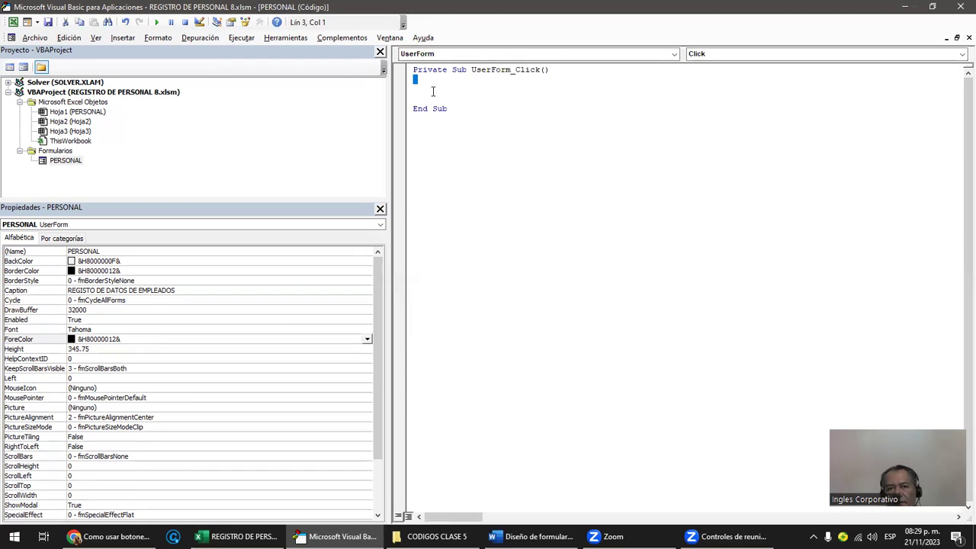
double_click(71, 163)
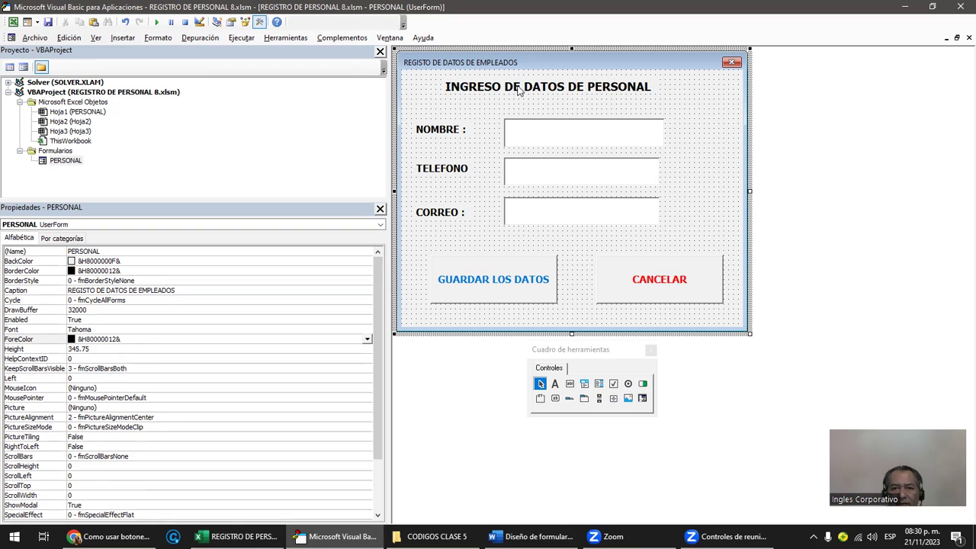
- Add empty Label1_Click and Label2_Click procedures for the title and NOMBRE labels
double_click(518, 89)
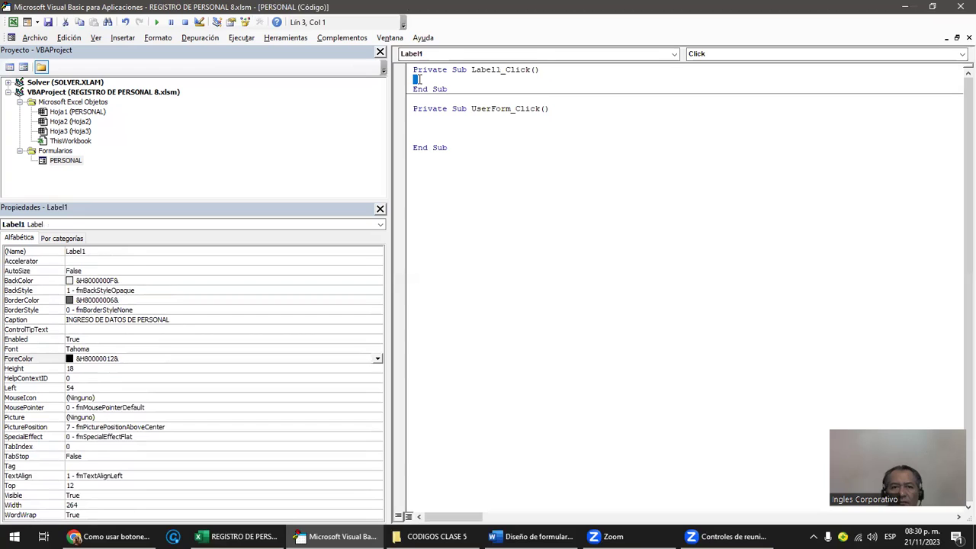
key("Return")
key("Return")
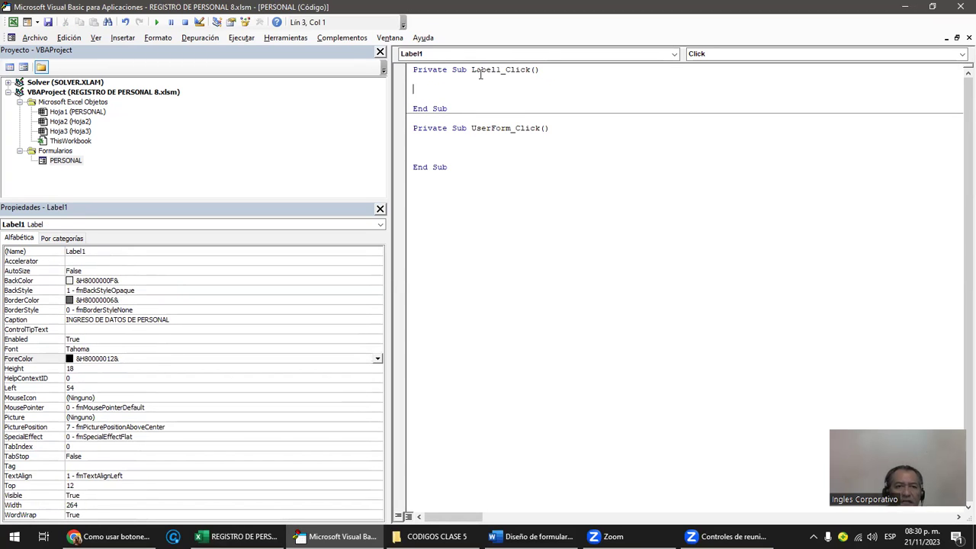
double_click(76, 161)
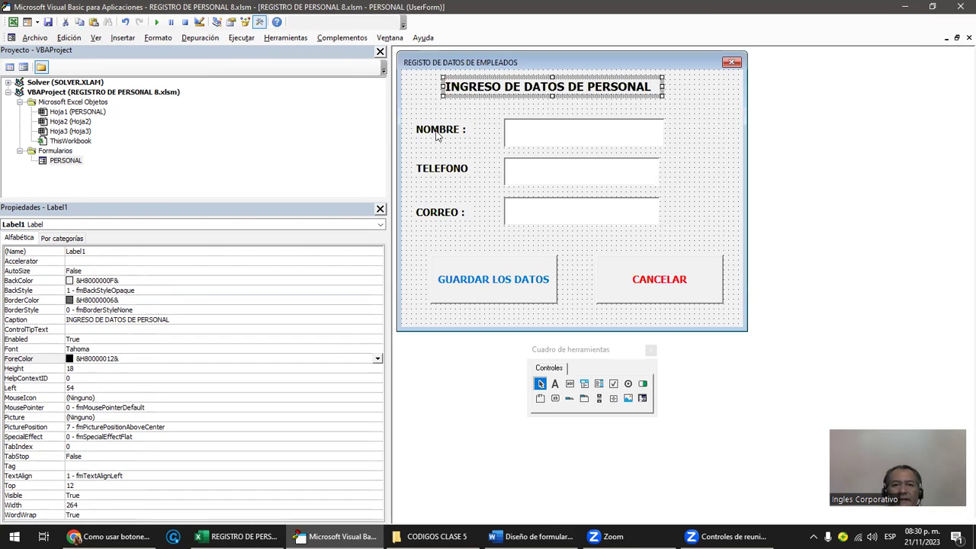
double_click(438, 131)
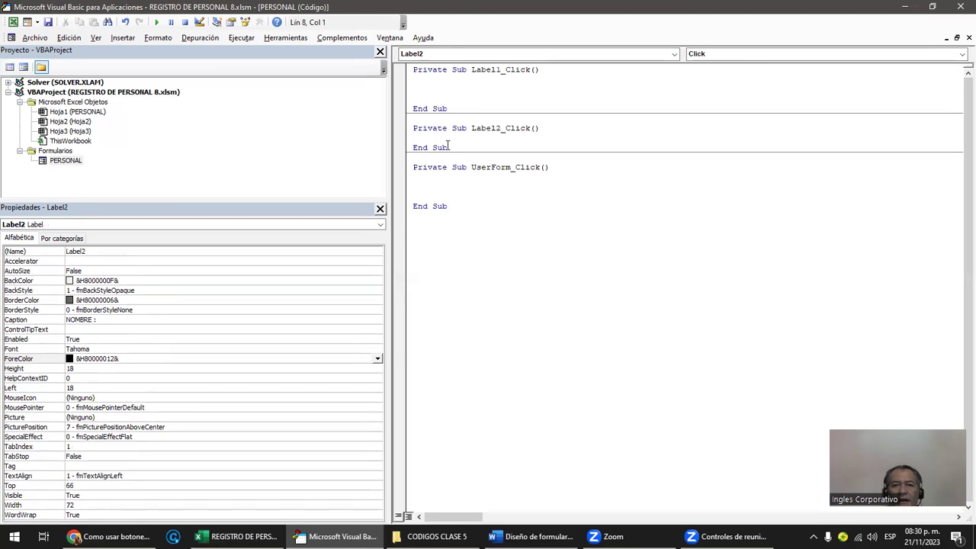
key("Return")
key("Return")
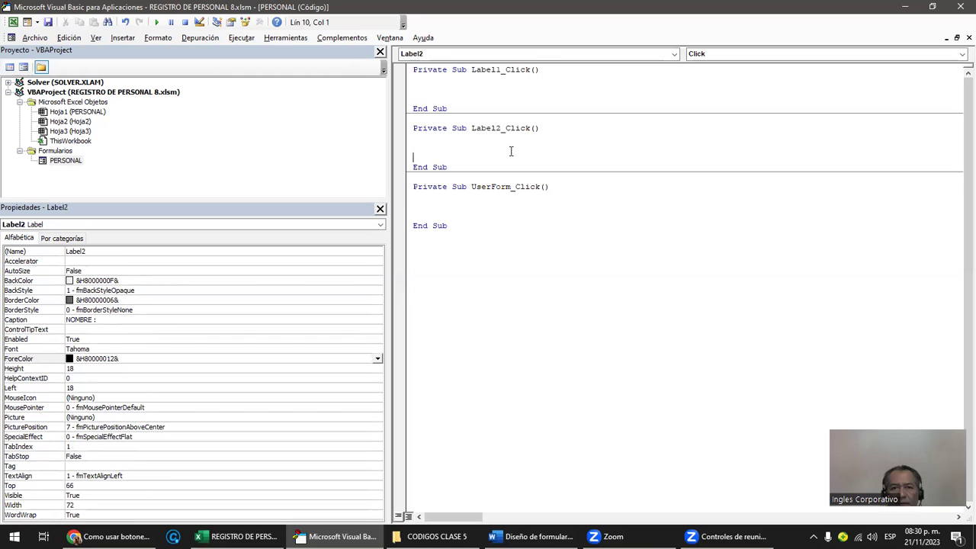
left_click(480, 120)
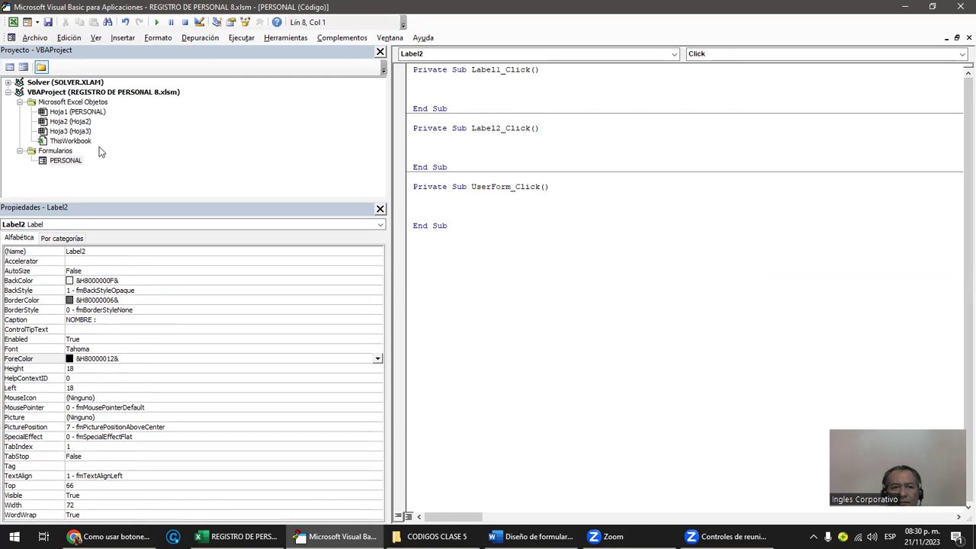
double_click(76, 160)
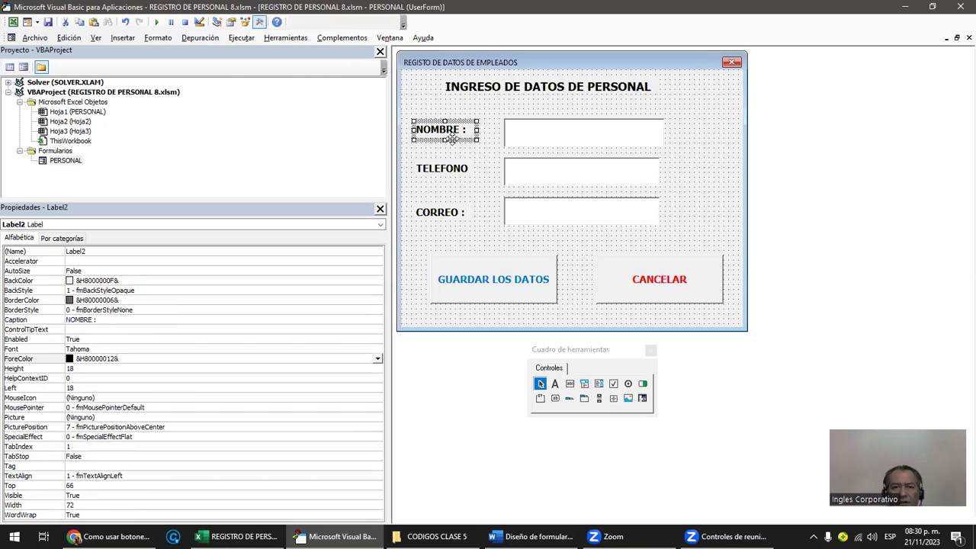
double_click(455, 122)
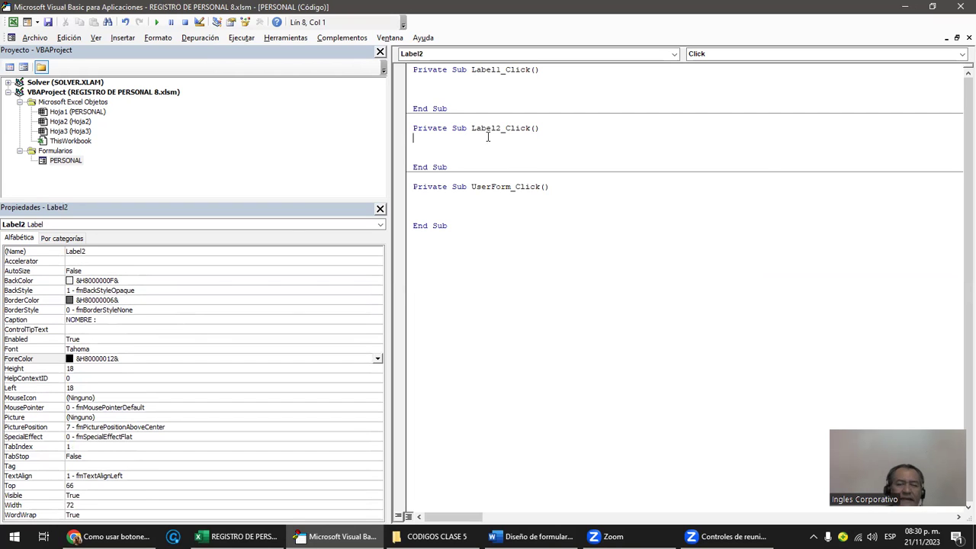
double_click(65, 160)
- Add empty Label3_Click and Label4_Click procedures for the TELEFONO and CORREO labels
double_click(446, 168)
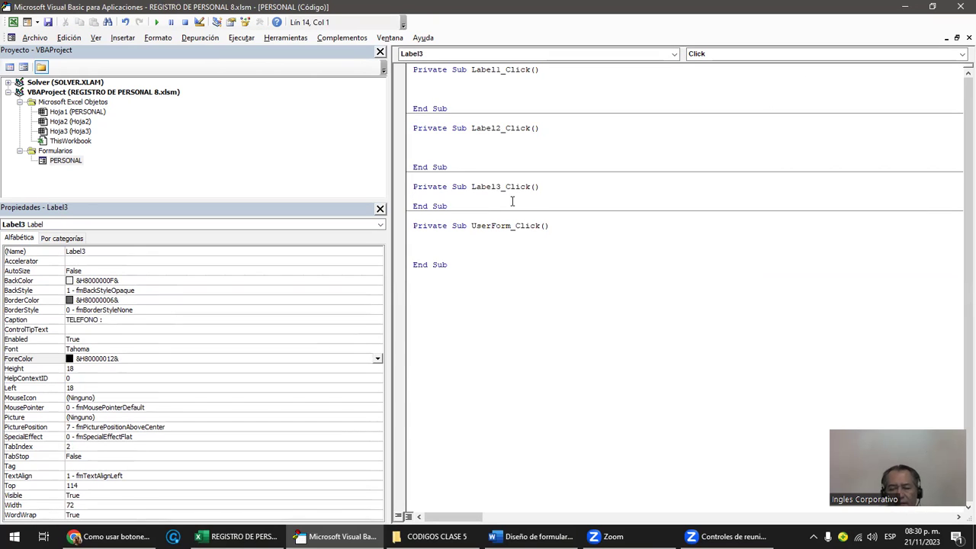
key("Return")
key("Return")
double_click(64, 162)
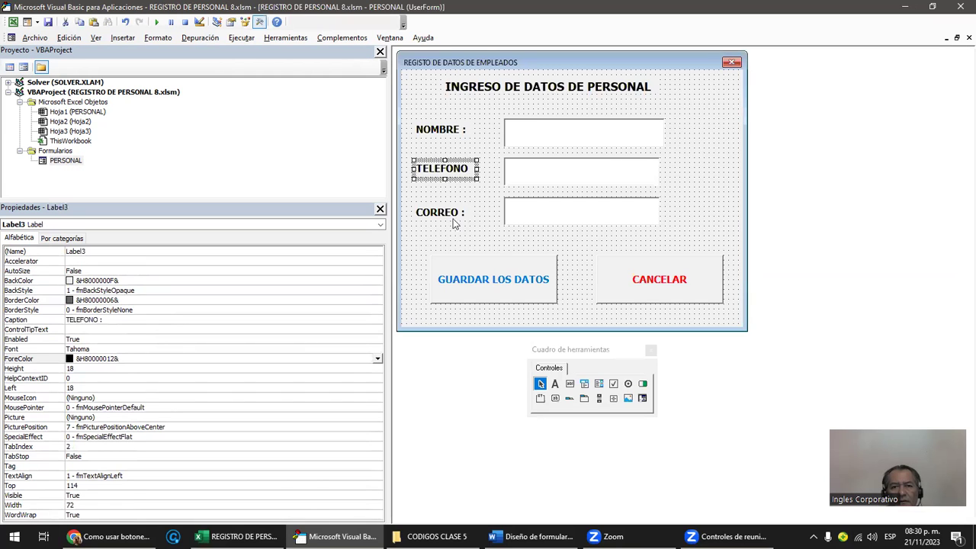
double_click(435, 215)
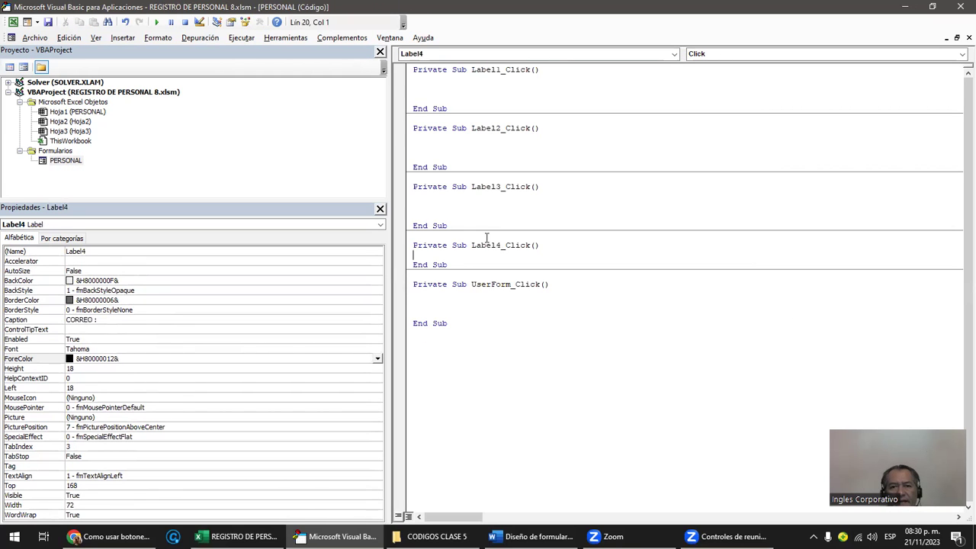
key("Return")
key("Return")
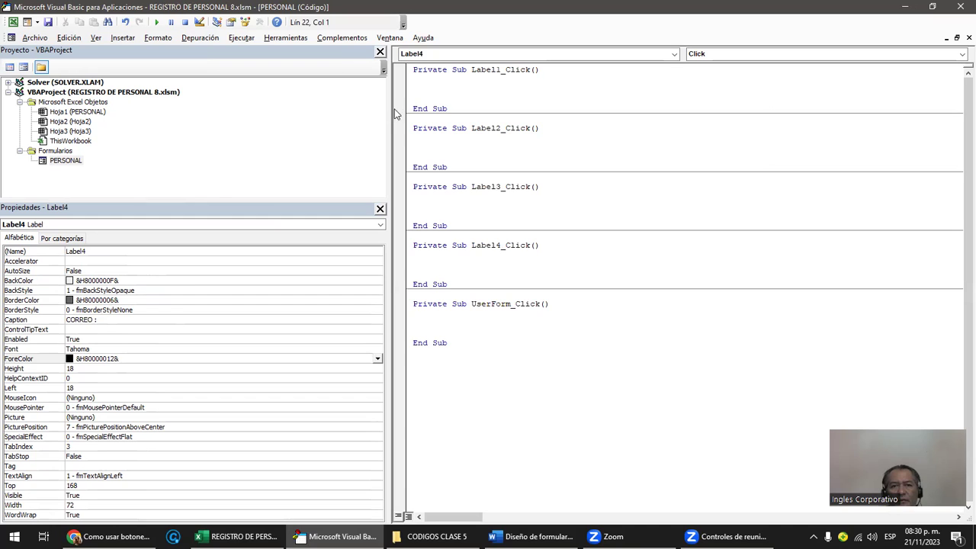
left_click(417, 318)
left_click_drag(423, 311, 417, 73)
left_click(503, 326)
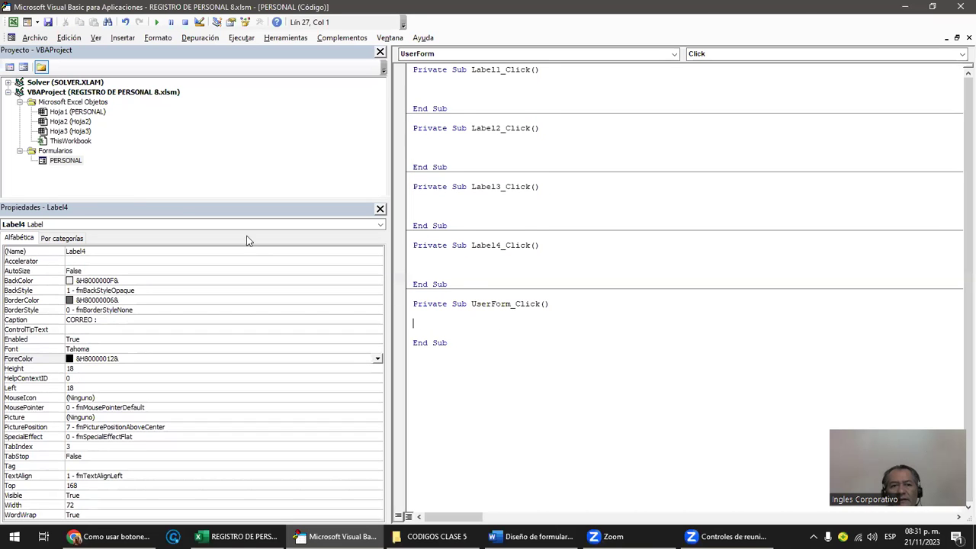
- Create an empty NOMBRE_Change procedure, then shrink the editor to show the Excel sheet
double_click(64, 162)
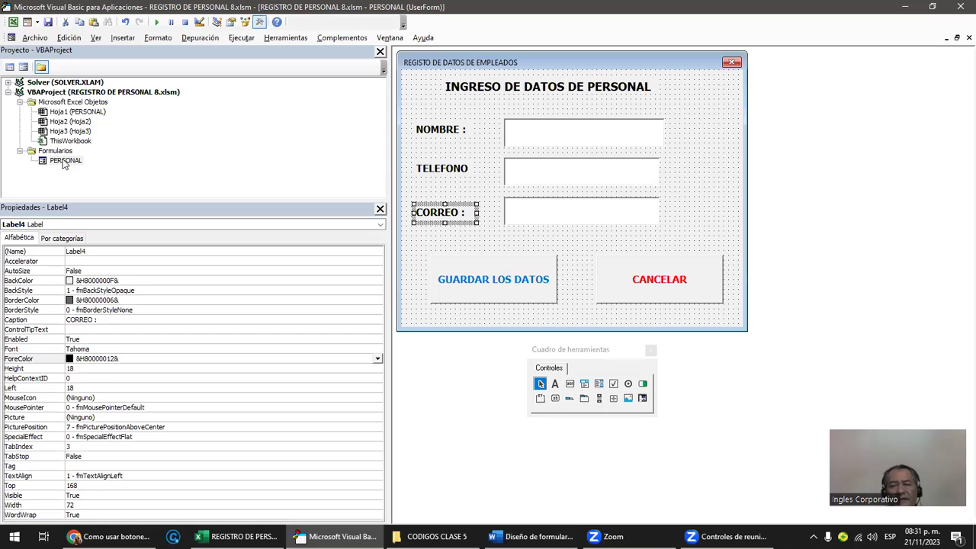
double_click(534, 132)
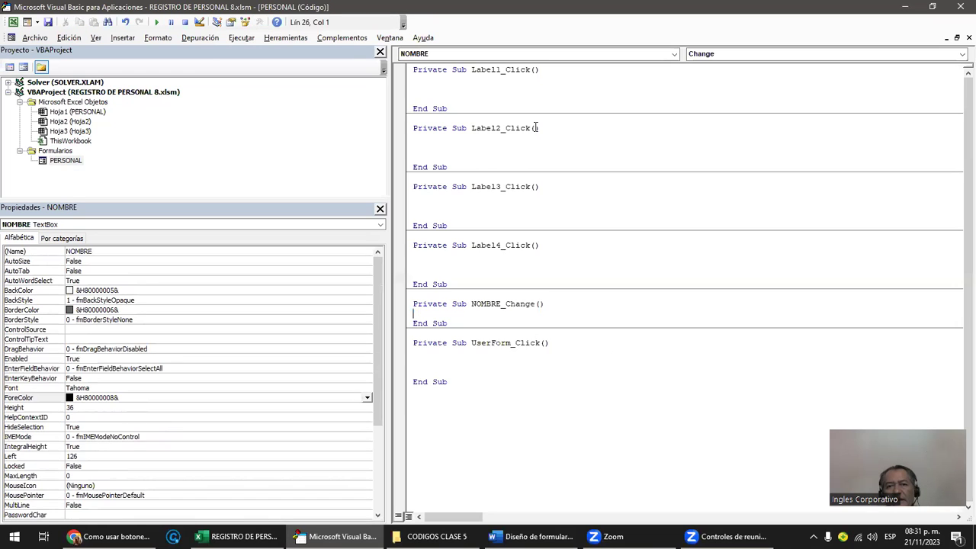
key("Return")
key("Return")
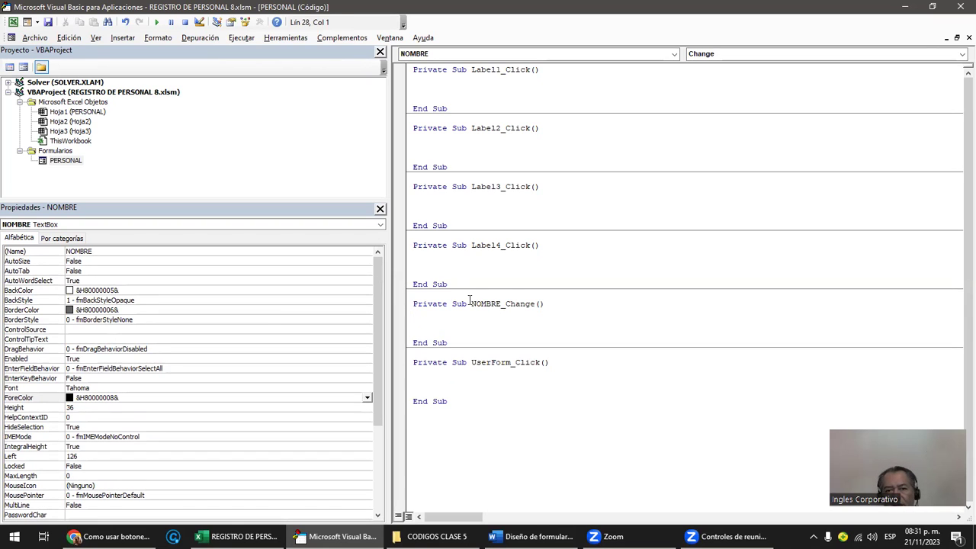
left_click_drag(468, 303, 413, 303)
left_click(563, 305)
key("shift+Left")
key("shift+Left")
key("shift+Left")
key("shift+Left")
key("Down")
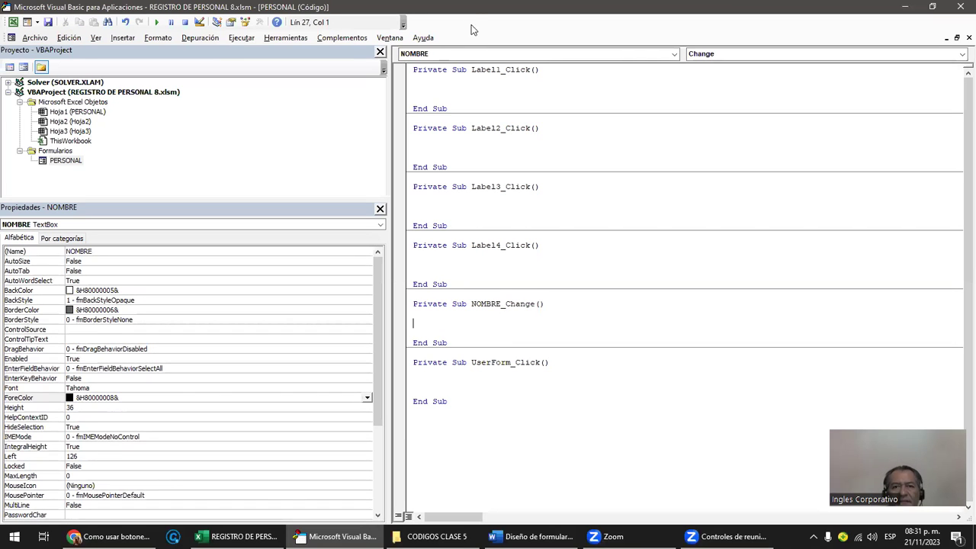
left_click_drag(467, 16, 814, 70)
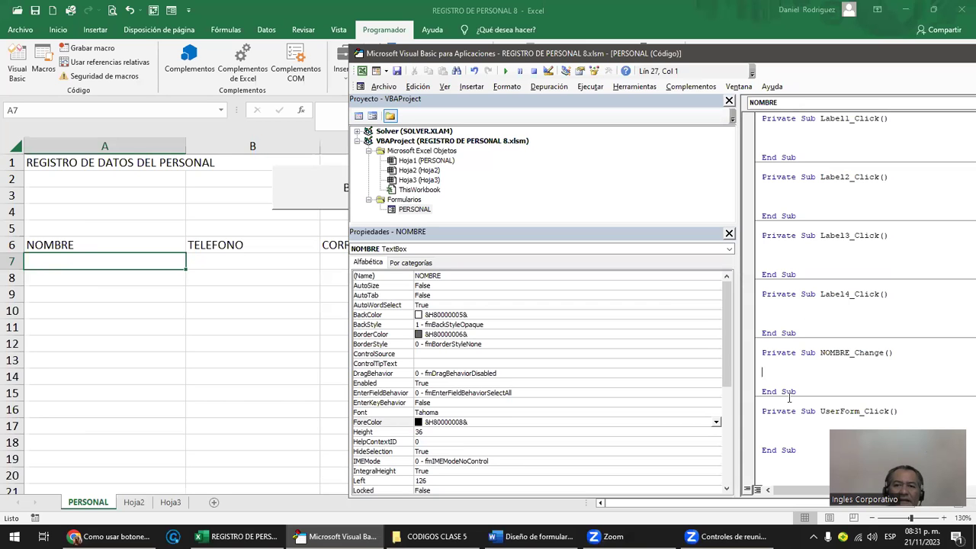
- Show the whole PERSONAL form and start shifting the TELEFONO and CORREO labels
double_click(414, 209)
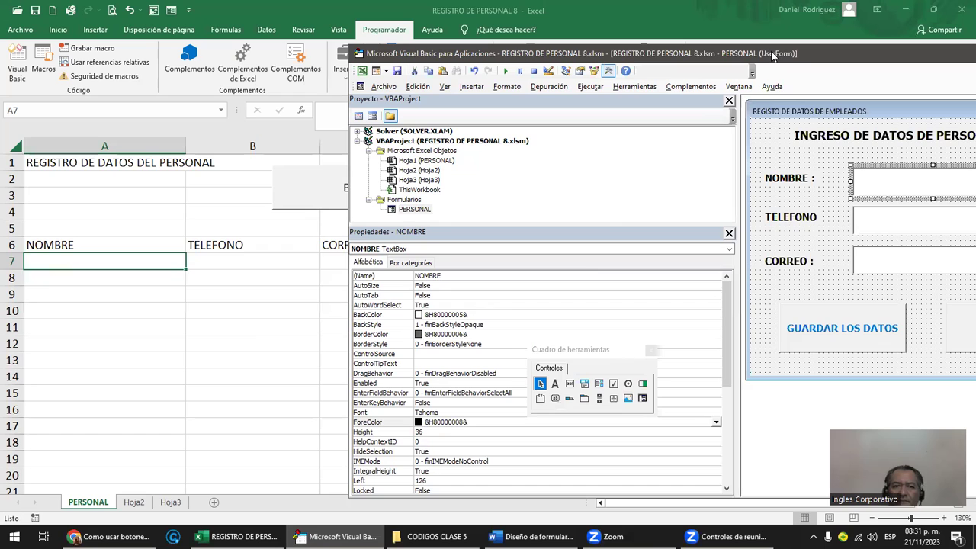
left_click_drag(772, 55, 609, 64)
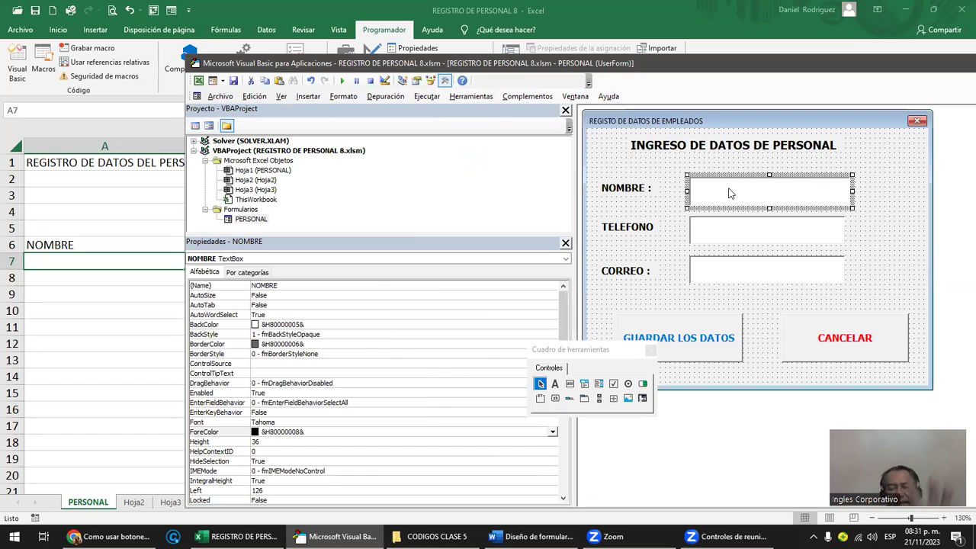
left_click(624, 228)
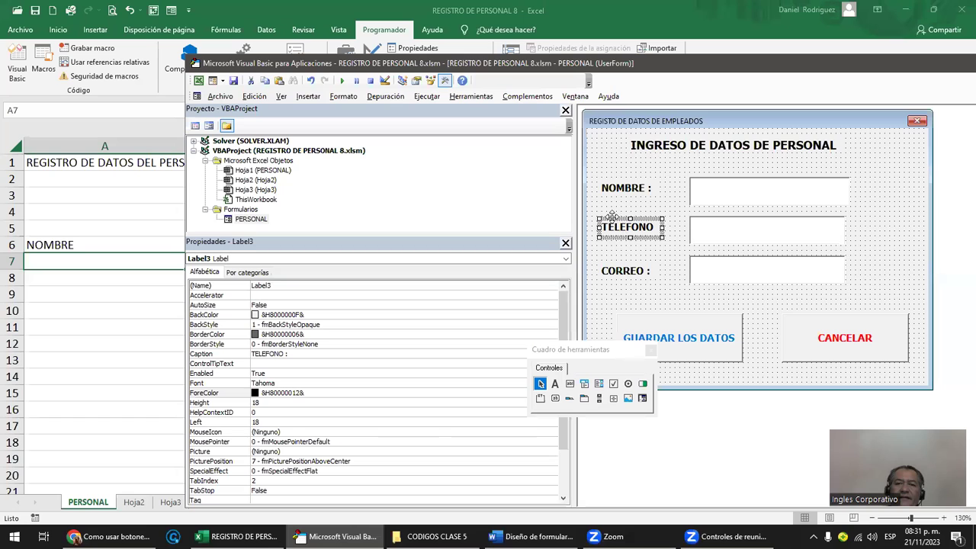
mouse_move(616, 221)
left_mouse_down()
mouse_move(619, 294)
mouse_move(619, 219)
left_mouse_up()
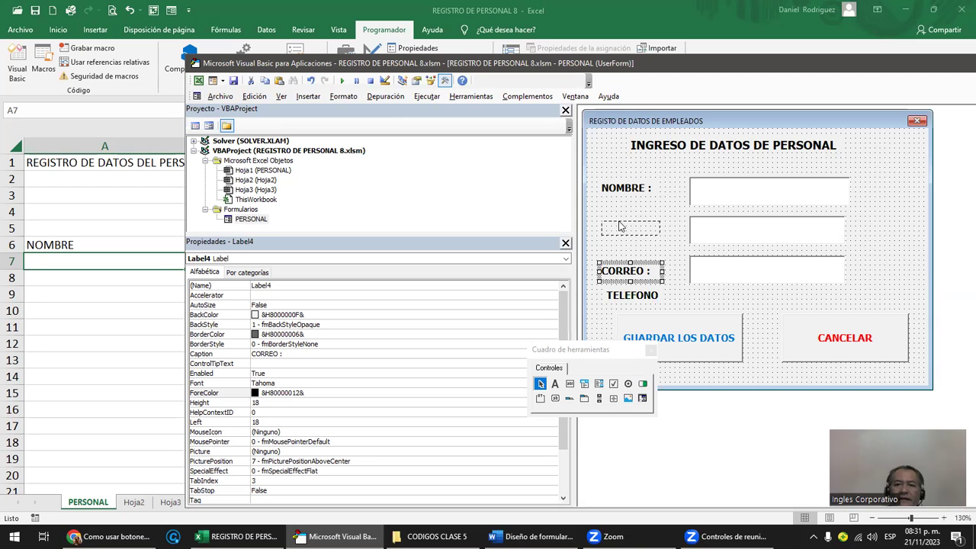
left_click_drag(620, 218, 621, 220)
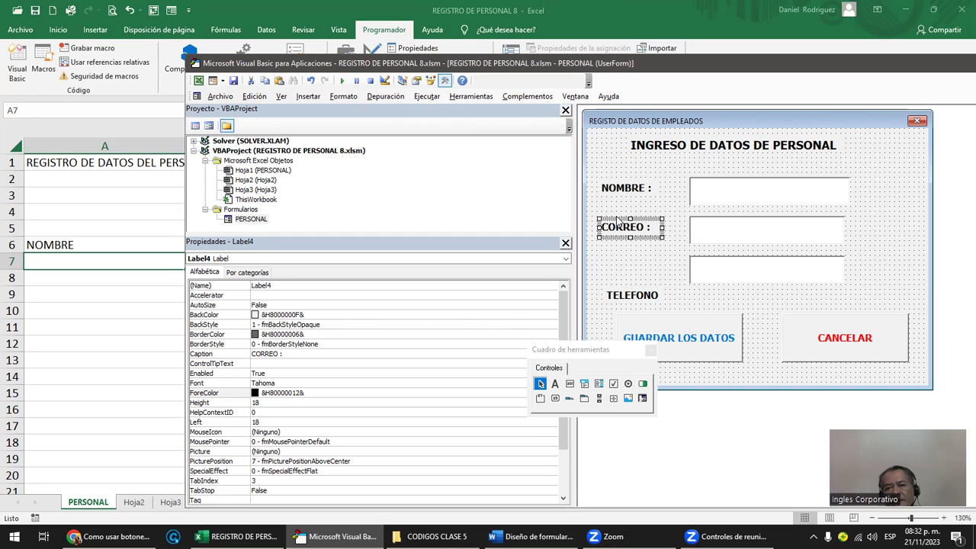
left_click_drag(622, 229, 622, 259)
- Place TELEFONO beside the second text box and CORREO beside the third
left_click(626, 296)
left_click_drag(621, 294, 611, 228)
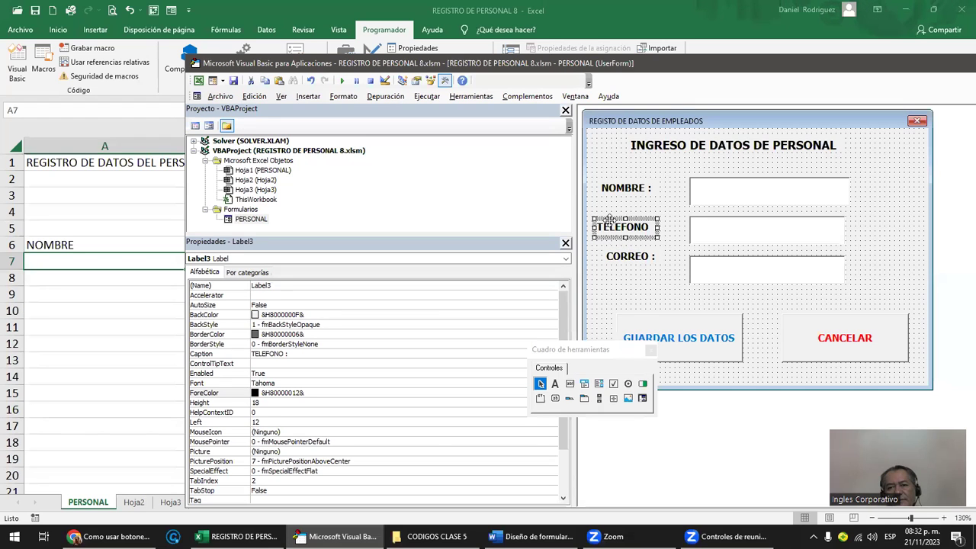
left_click(624, 264)
left_click_drag(624, 264, 621, 288)
left_click(672, 299)
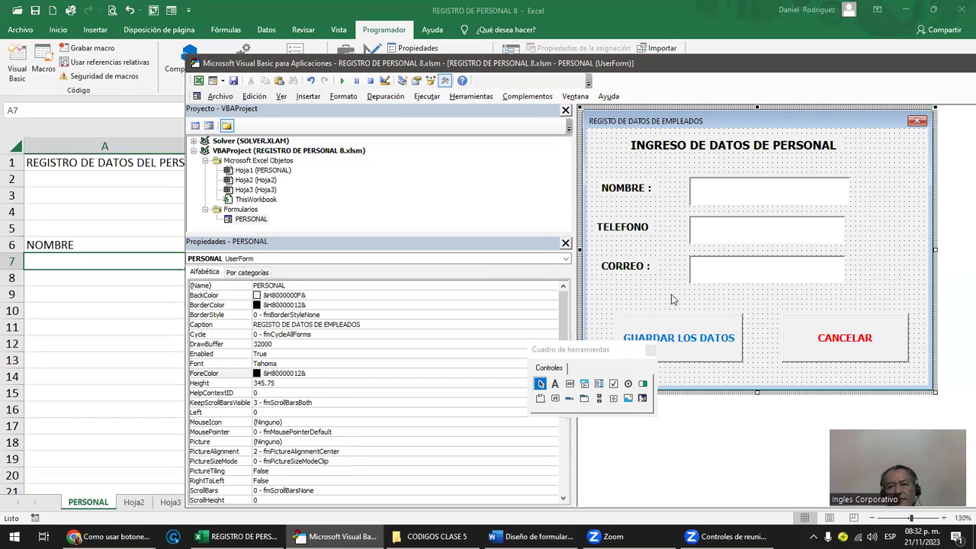
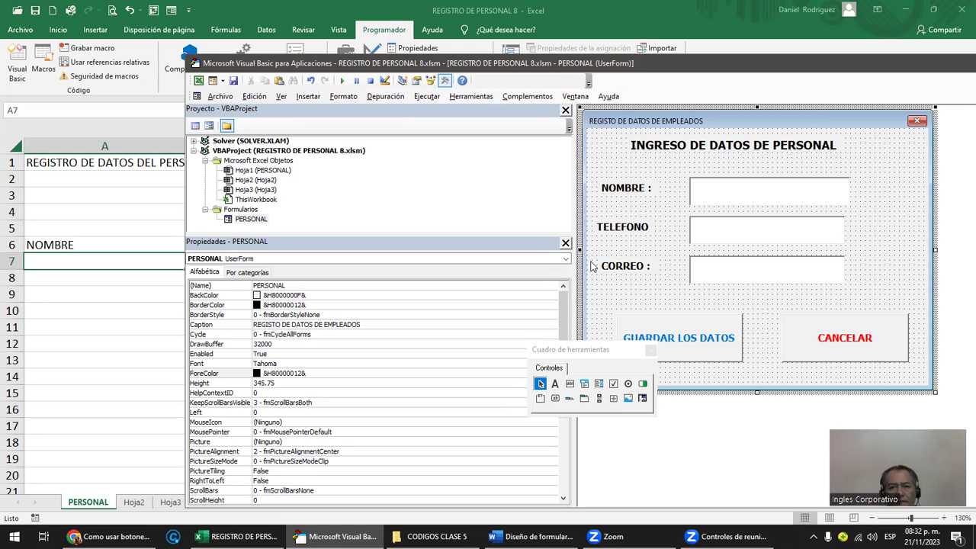
- Reposition the VBA editor and move the Toolbox off the GUARDAR LOS DATOS button
mouse_move(587, 70)
left_mouse_down()
mouse_move(470, 61)
mouse_move(371, 82)
left_mouse_up()
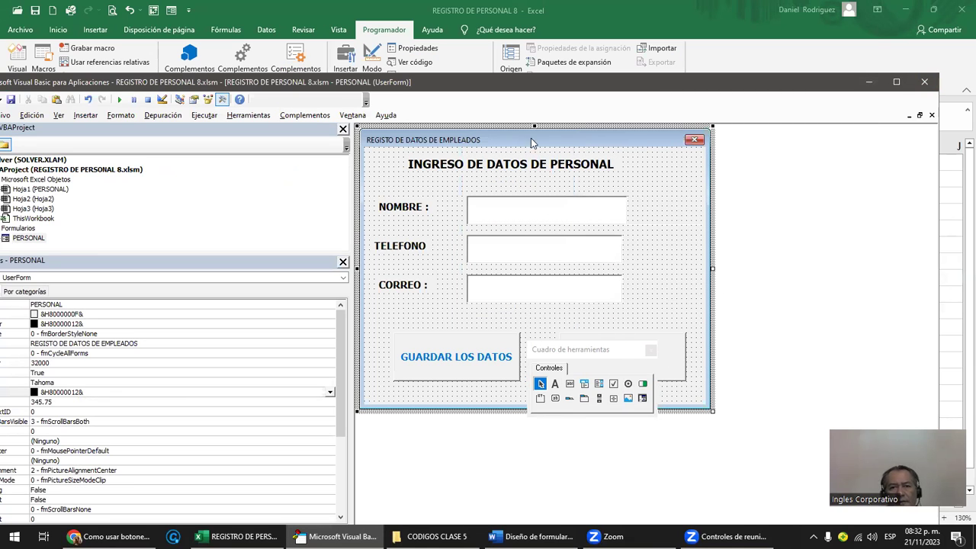
left_click_drag(501, 83, 618, 69)
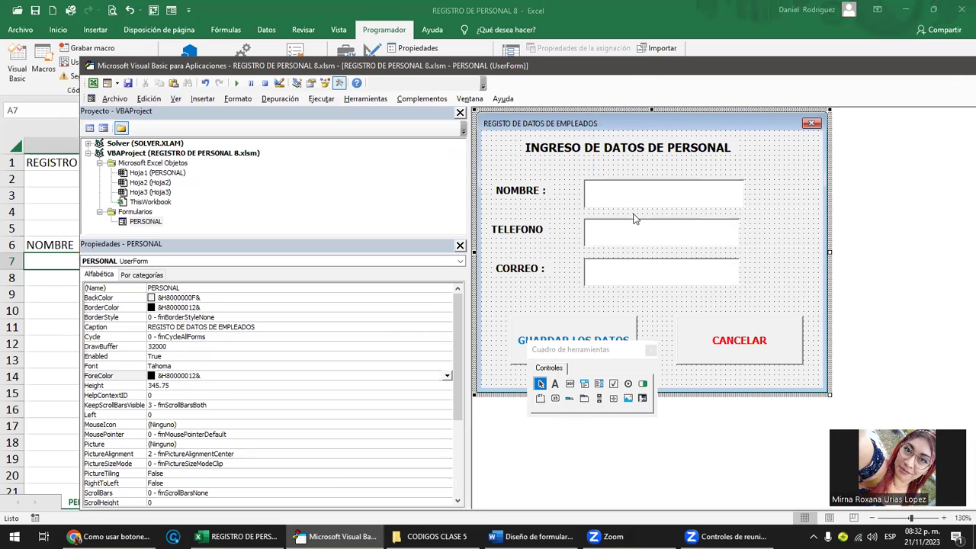
left_click(605, 356)
left_click_drag(605, 355, 724, 435)
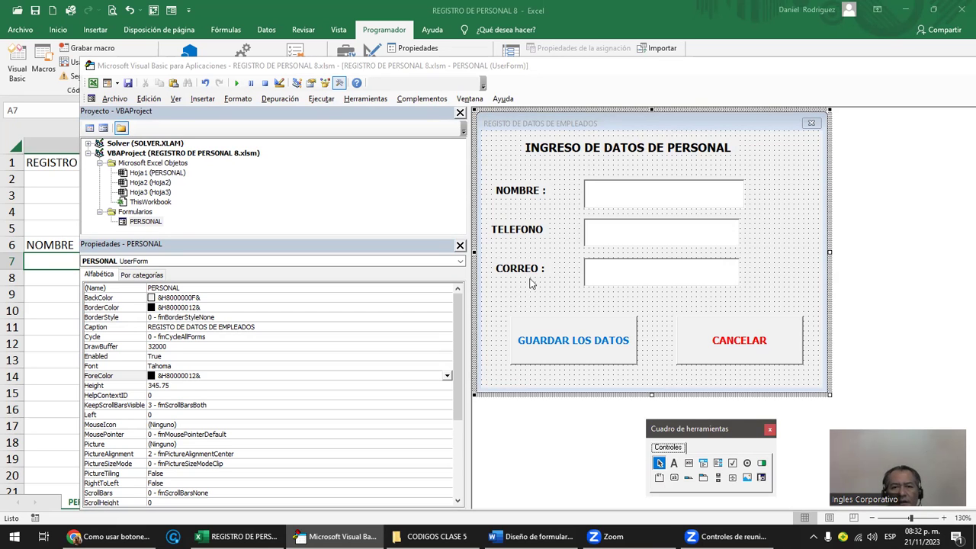
- Create an empty TELEFONO_Change stub from the phone text box, then reopen the PERSONAL designer
double_click(602, 236)
double_click(534, 65)
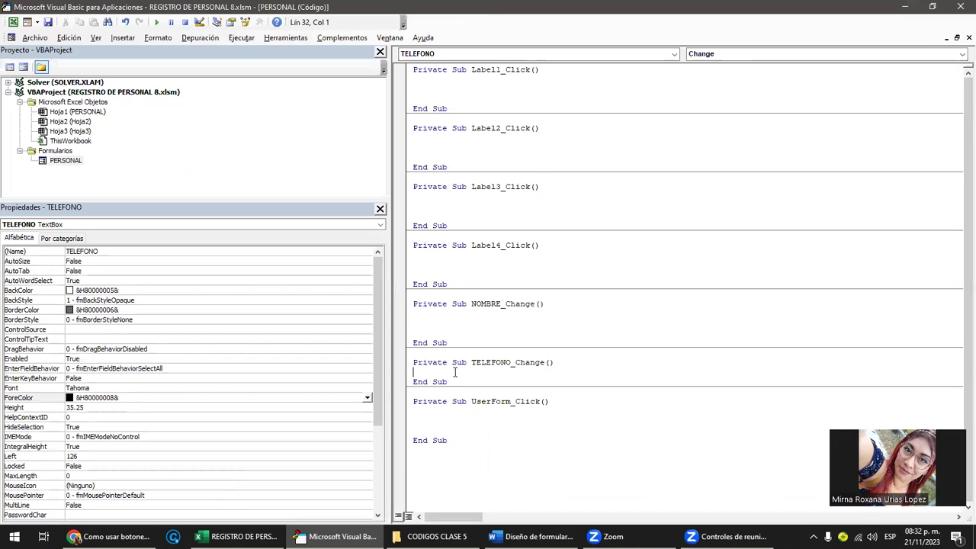
key("Return")
key("Return")
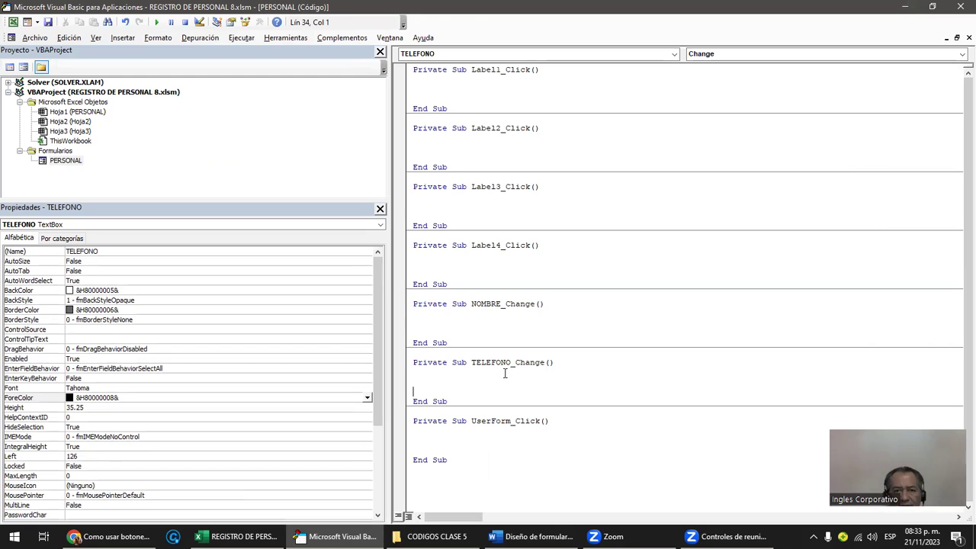
left_click_drag(470, 362, 554, 363)
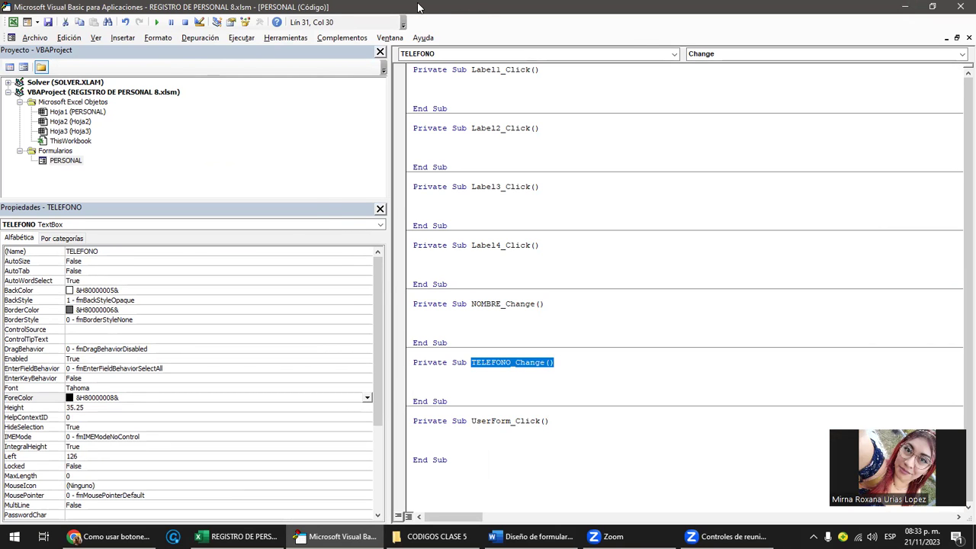
double_click(418, 7)
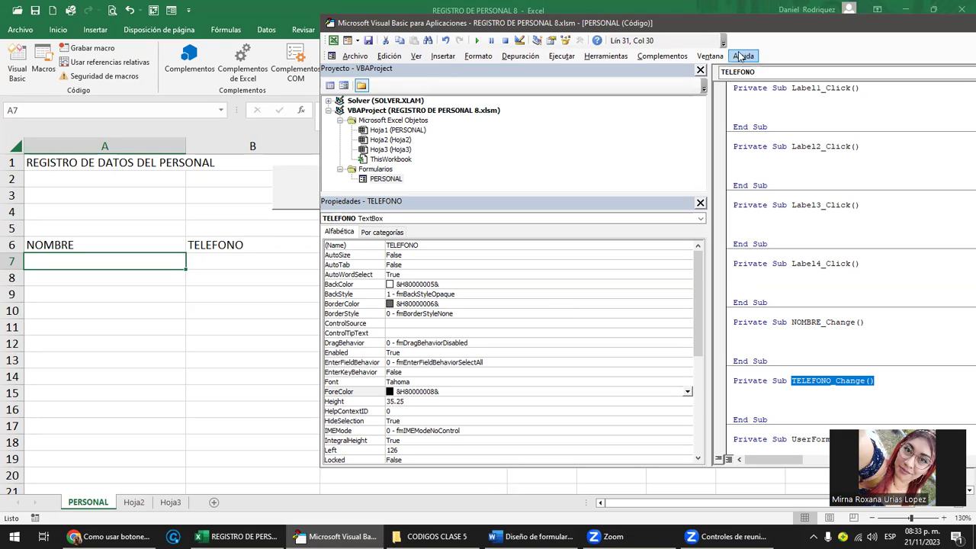
double_click(733, 29)
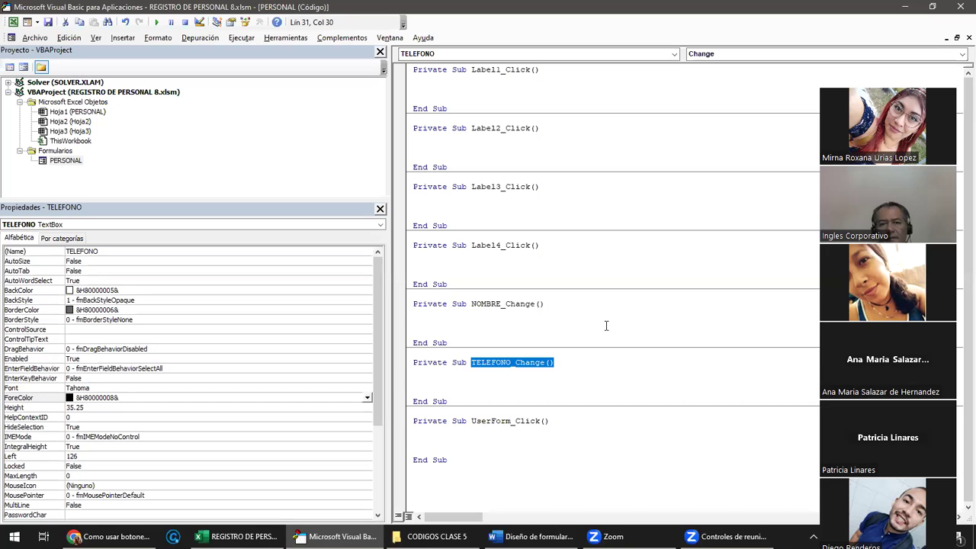
double_click(67, 161)
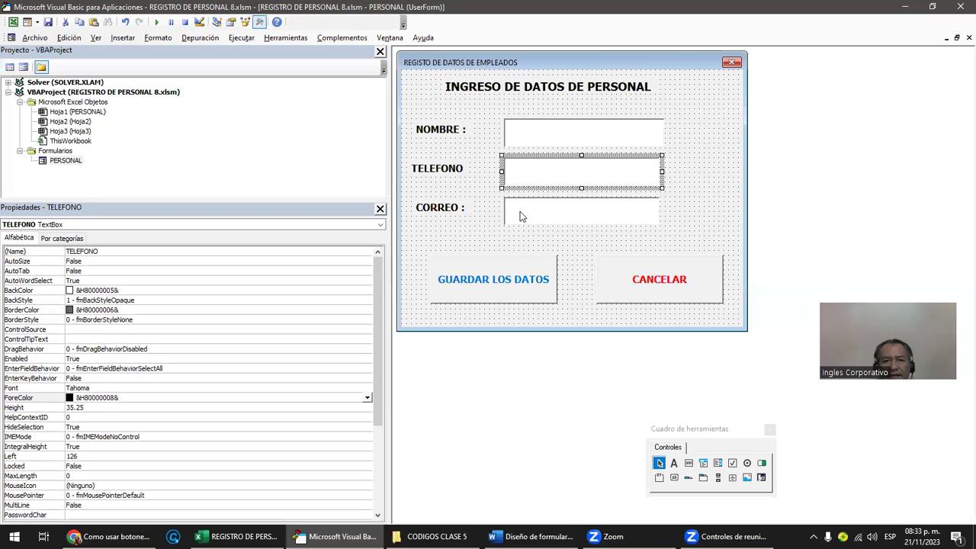
- Create an empty CORREO_Change stub from the e-mail text box, then reopen the PERSONAL designer
double_click(519, 216)
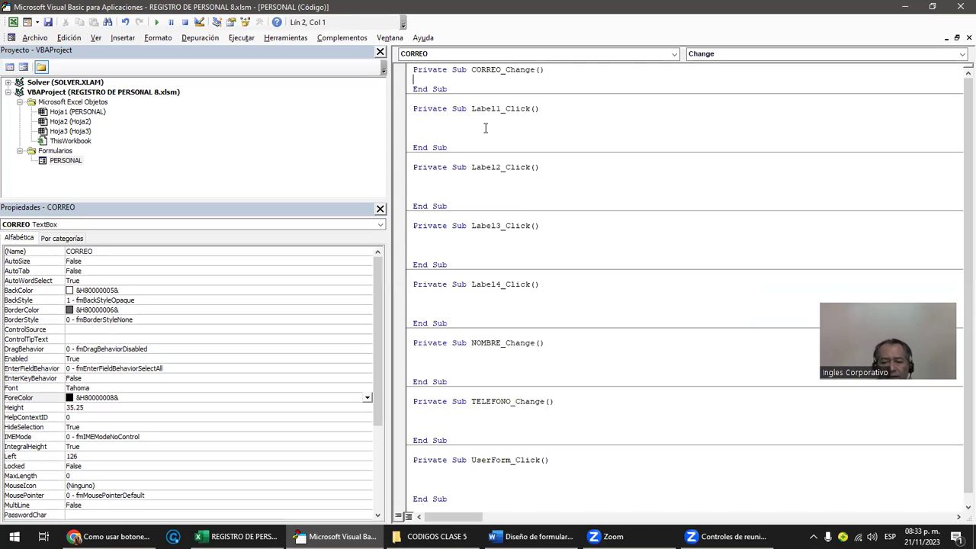
key("Return")
key("Return")
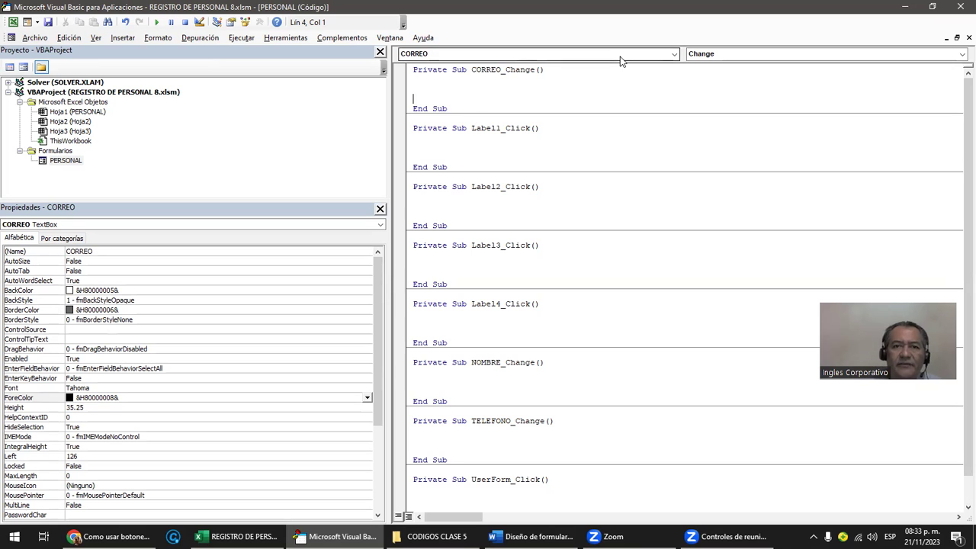
key("Up")
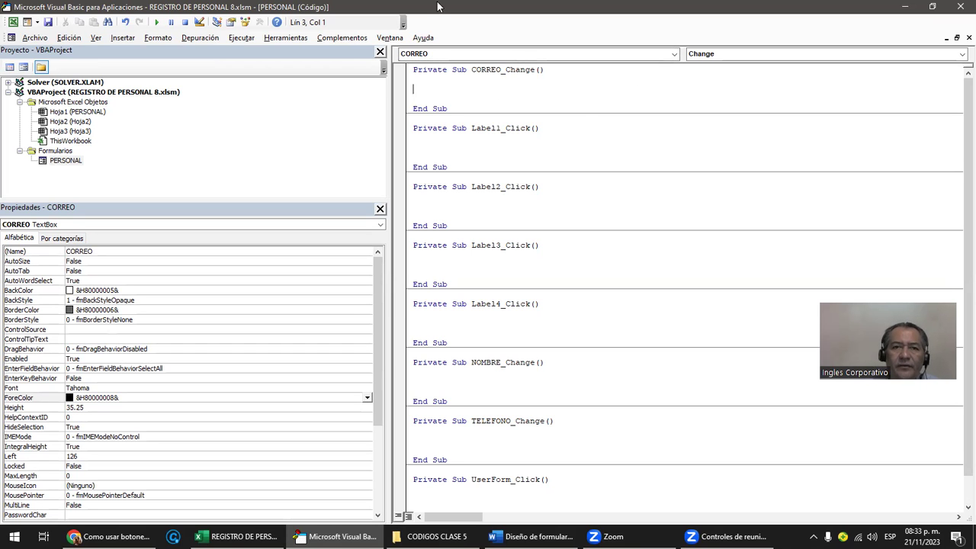
double_click(429, 15)
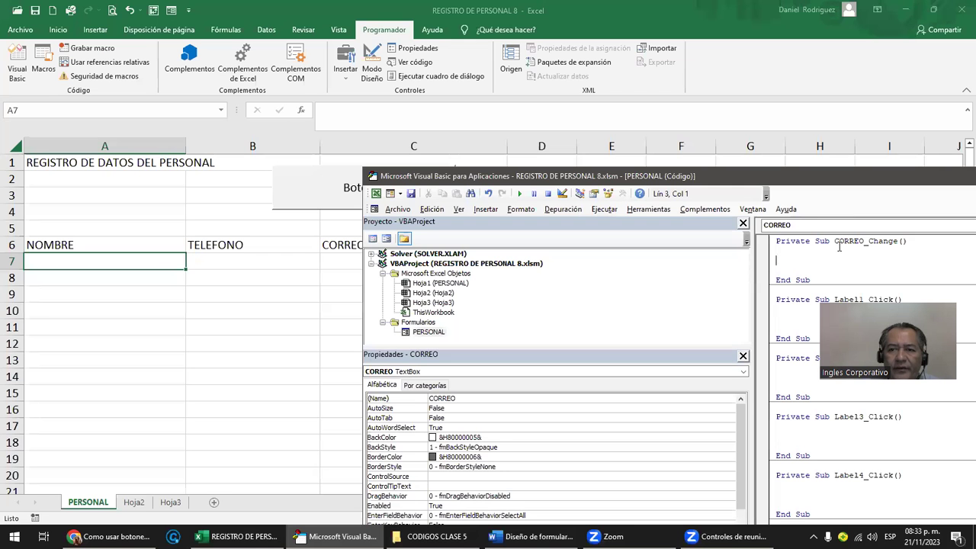
left_click_drag(658, 179, 719, 172)
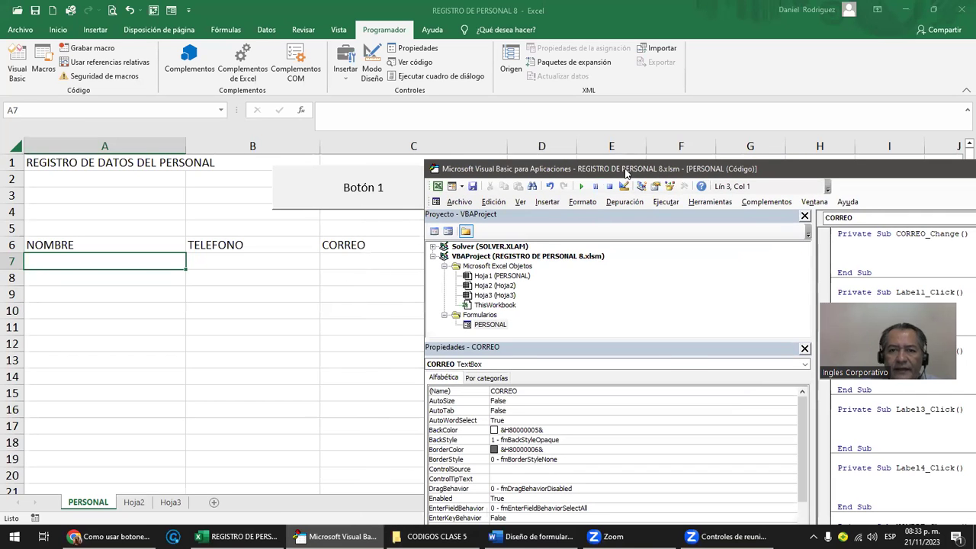
double_click(625, 169)
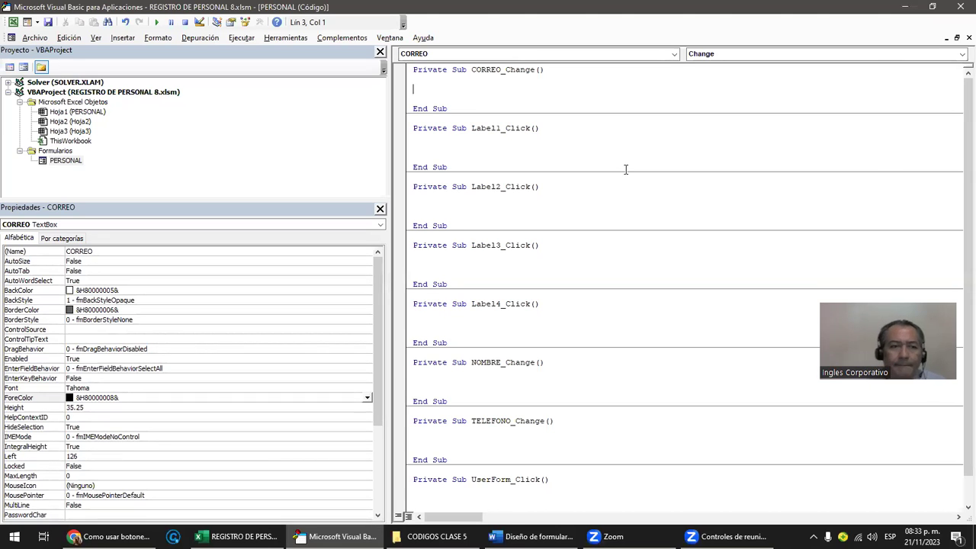
double_click(58, 161)
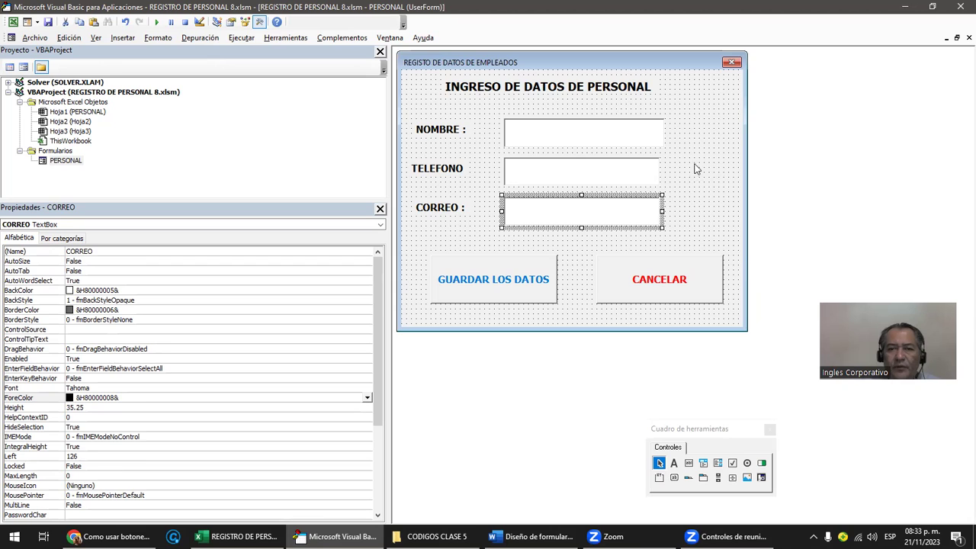
- Create an empty GUARDAR_Click procedure for the GUARDAR LOS DATOS button
left_click(722, 194)
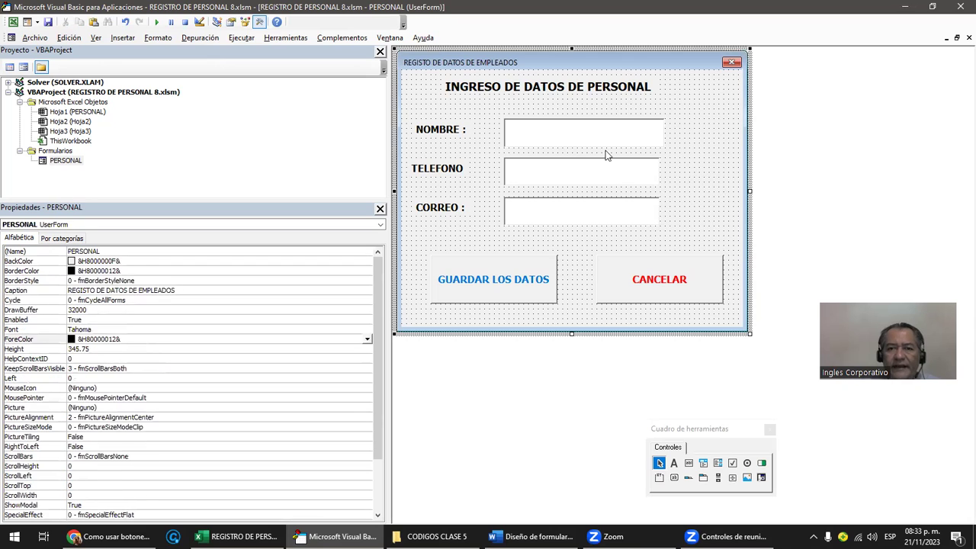
double_click(500, 270)
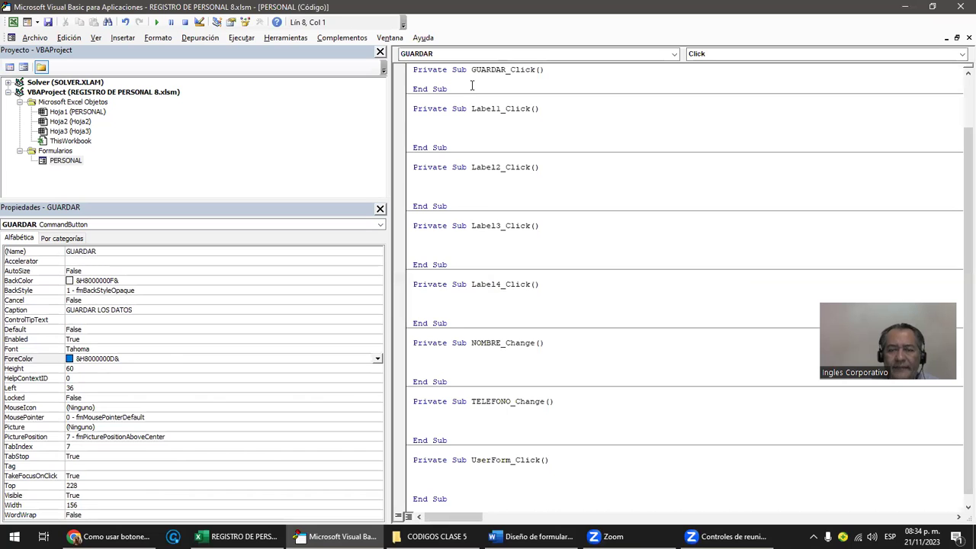
key("Return")
key("Return")
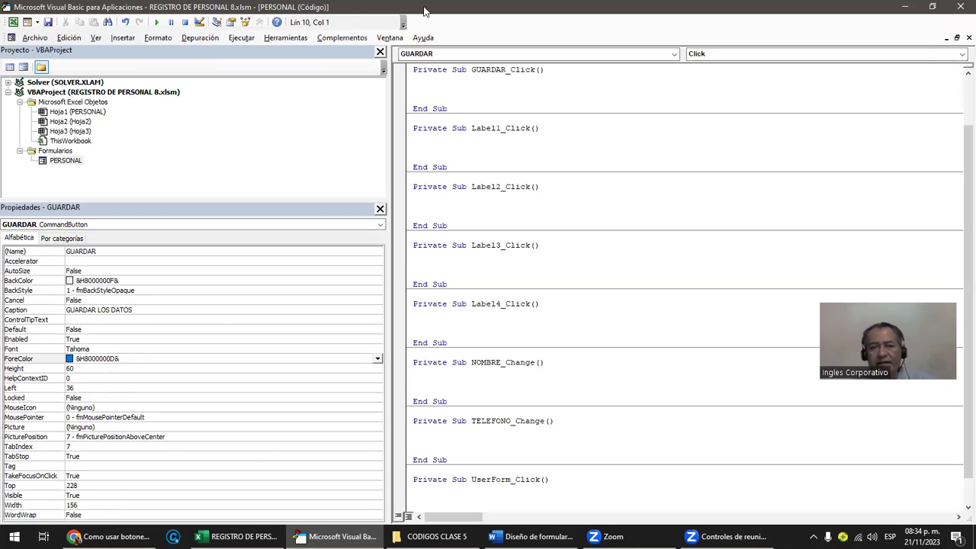
double_click(424, 11)
double_click(167, 204)
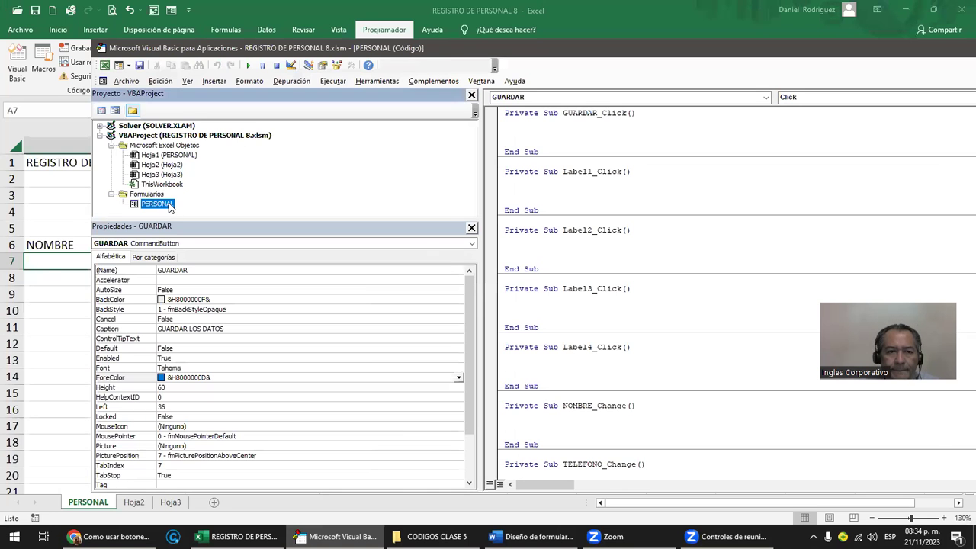
- Create an empty CANCELAR_Click procedure for the CANCELAR button and return to the designer
double_click(736, 305)
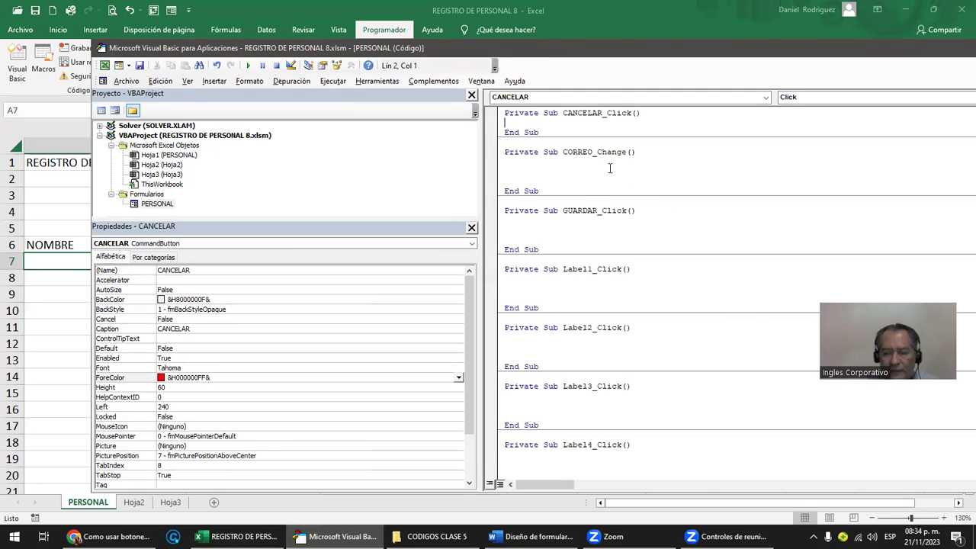
key("Return")
key("Return")
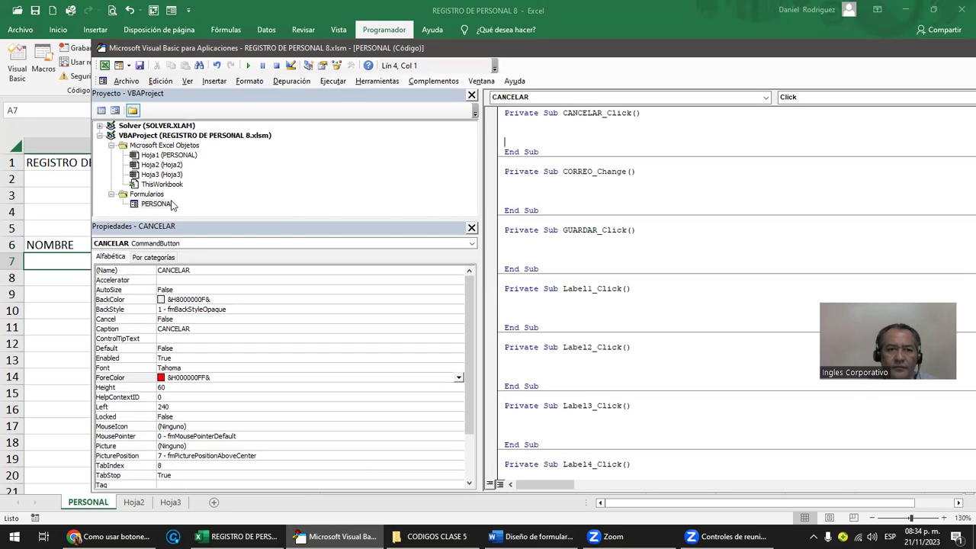
double_click(168, 203)
left_click_drag(516, 51, 462, 28)
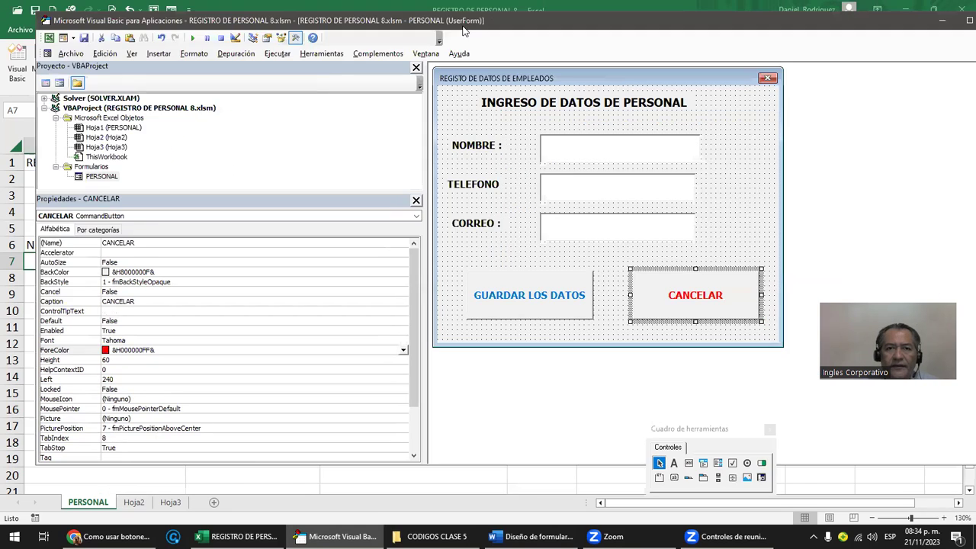
double_click(462, 29)
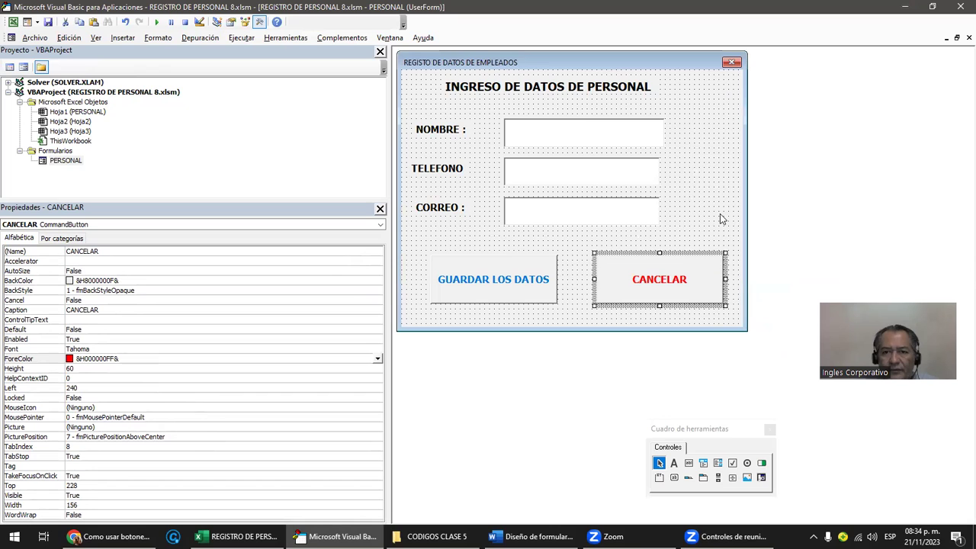
- Open the PERSONAL form's code and place the cursor inside GUARDAR_Click
double_click(721, 98)
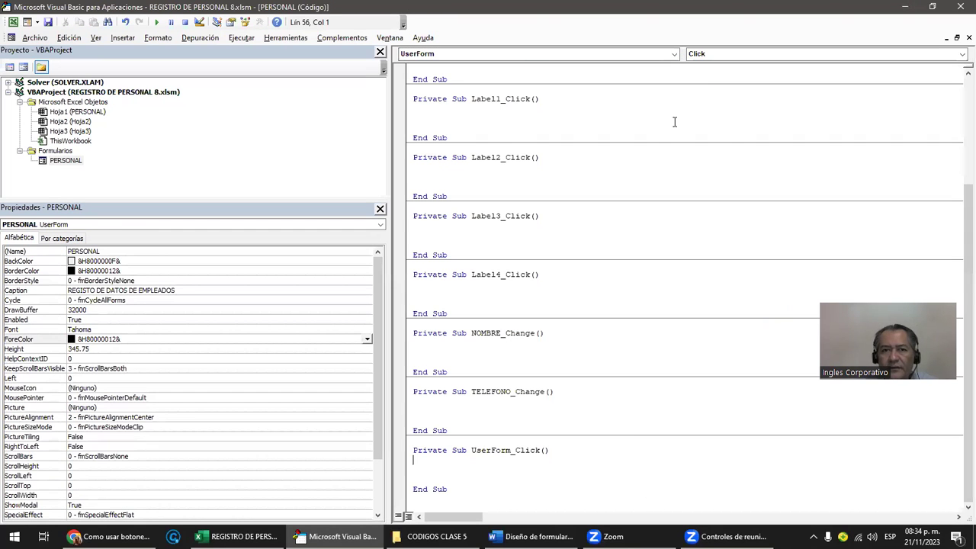
scroll(492, 100, "up", 4)
scroll(492, 100, "up", 1)
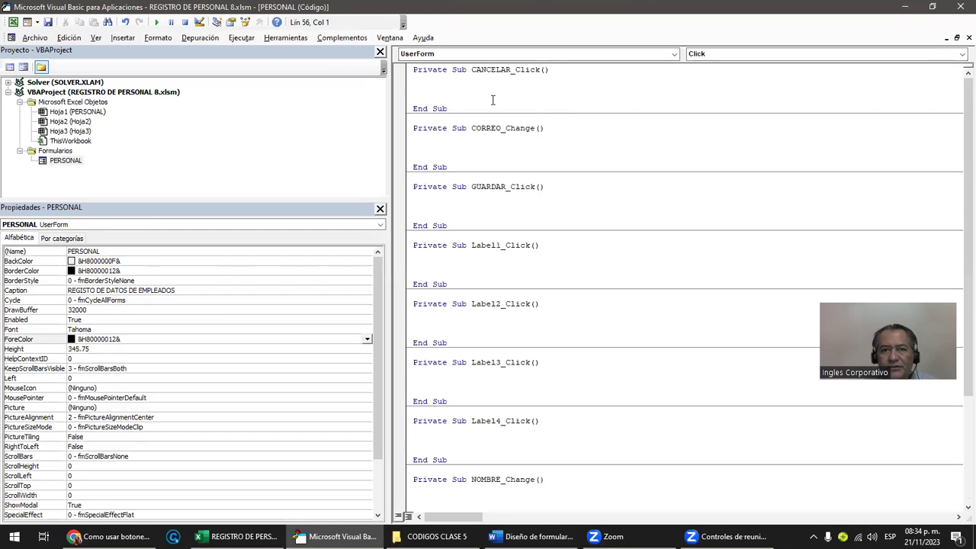
left_click(449, 93)
key("shift+Down")
key("shift+Down")
key("Down")
key("Down")
key("shift+Down")
key("shift+Down")
key("shift+Down")
key("Up")
key("Up")
key("Up")
key("Up")
key("Up")
key("Up")
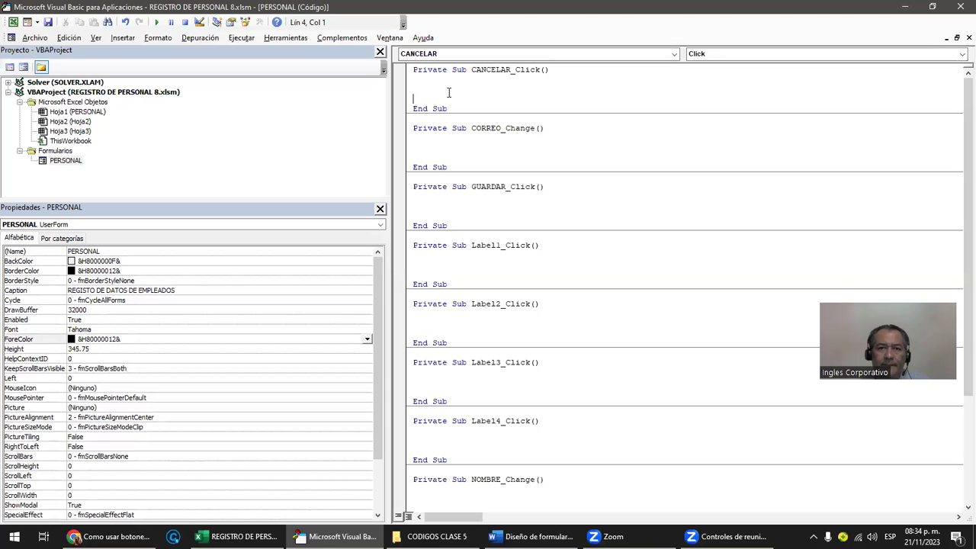
left_click(500, 203)
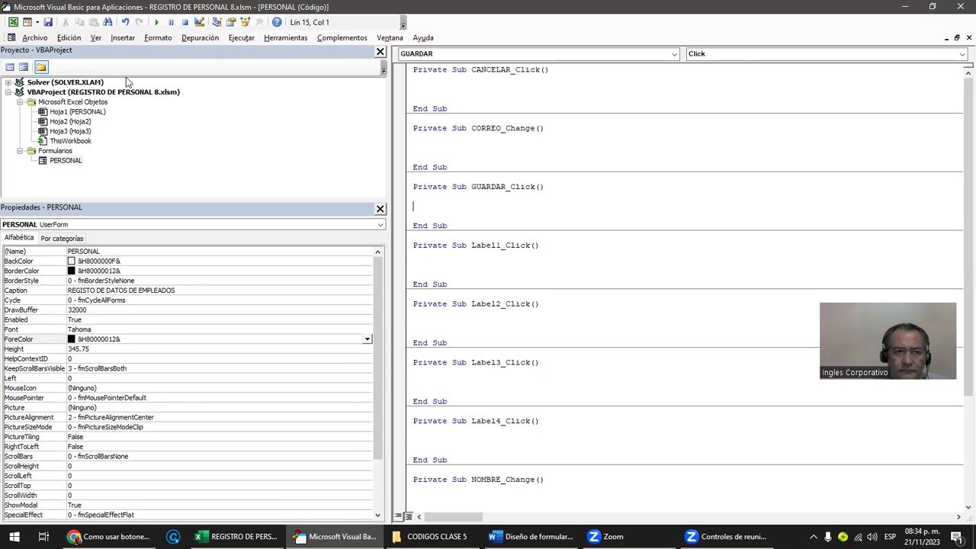
- Run the PERSONAL entry form, click into NOMBRE, then bring up the Word exercise guide
left_click(157, 22)
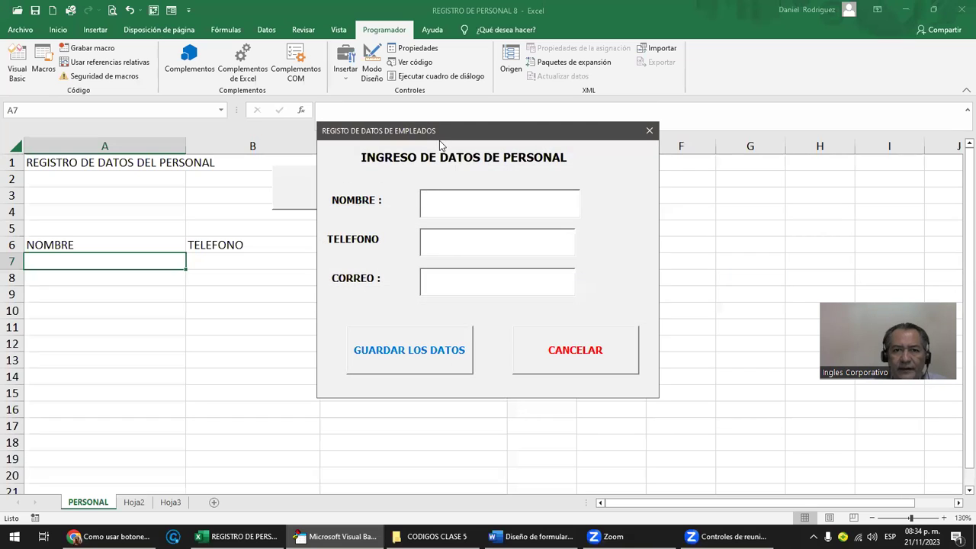
left_click(618, 196)
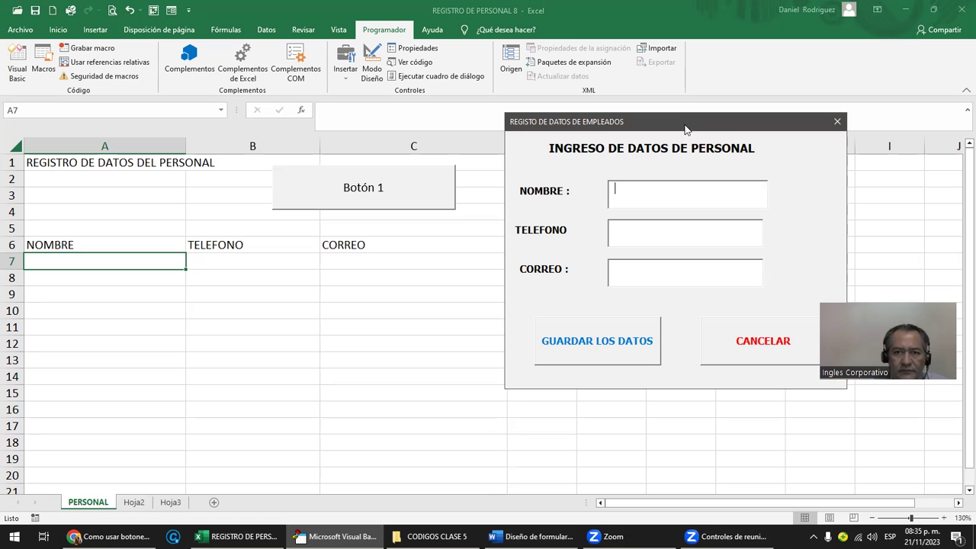
left_click_drag(680, 121, 654, 121)
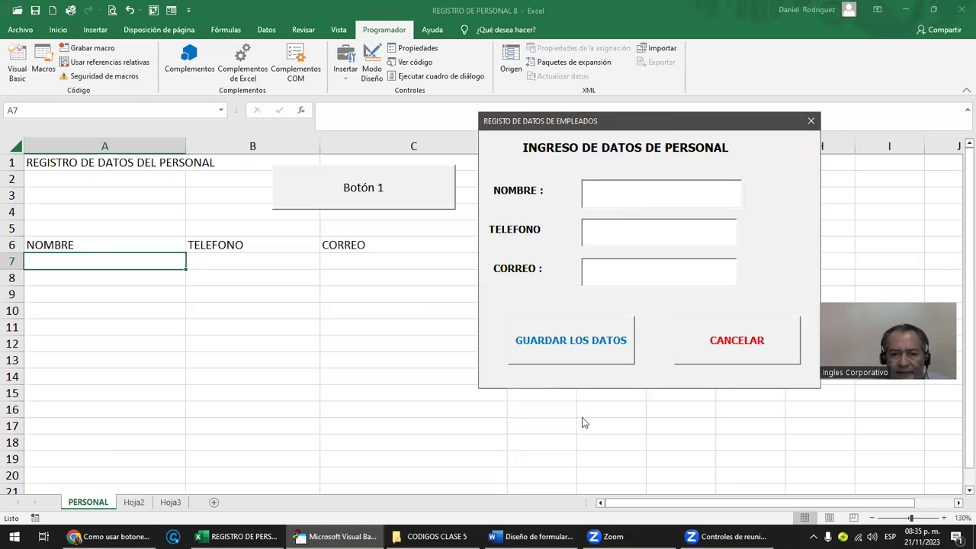
left_click(526, 536)
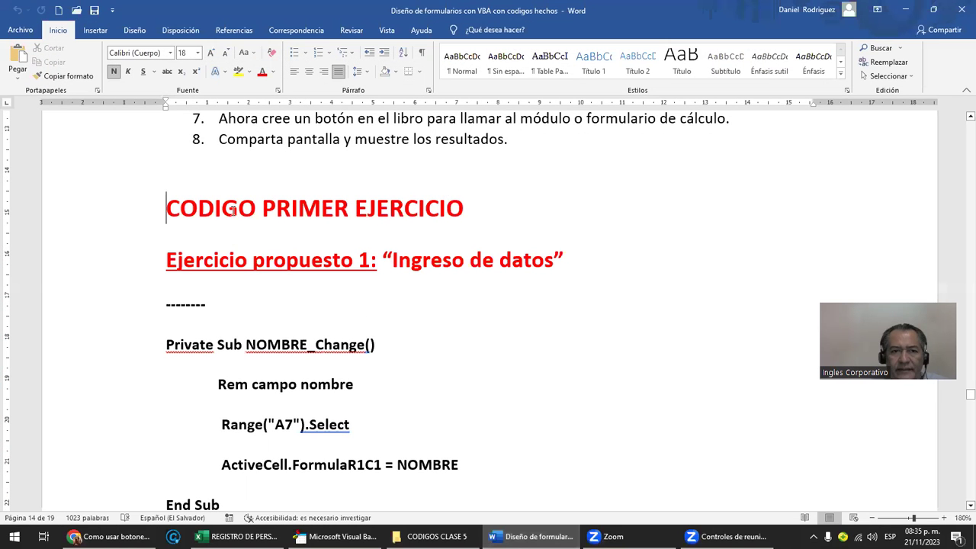
- Scroll the Word guide to NOMBRE_Change and highlight its Sub name, Rem and Range("A7").Select
left_click(193, 185)
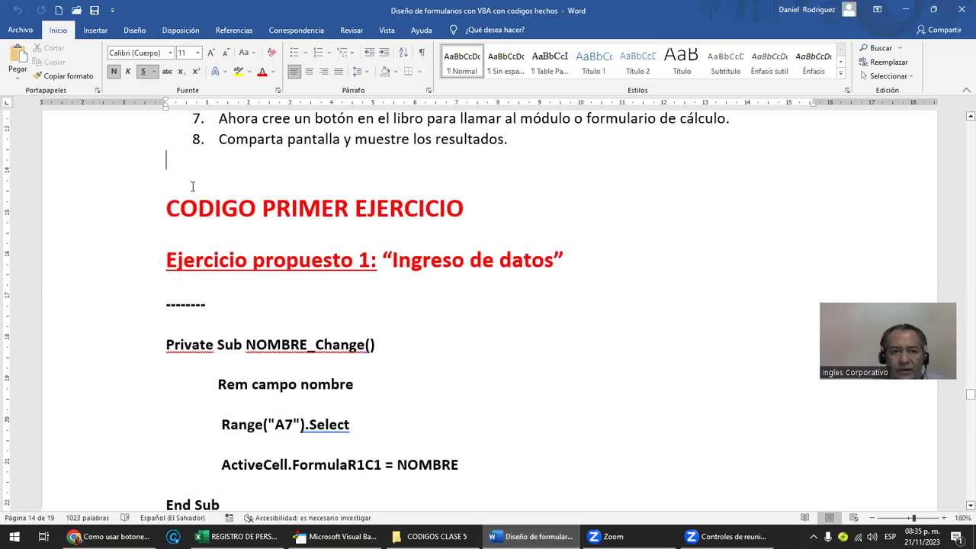
scroll(196, 188, "down", 1)
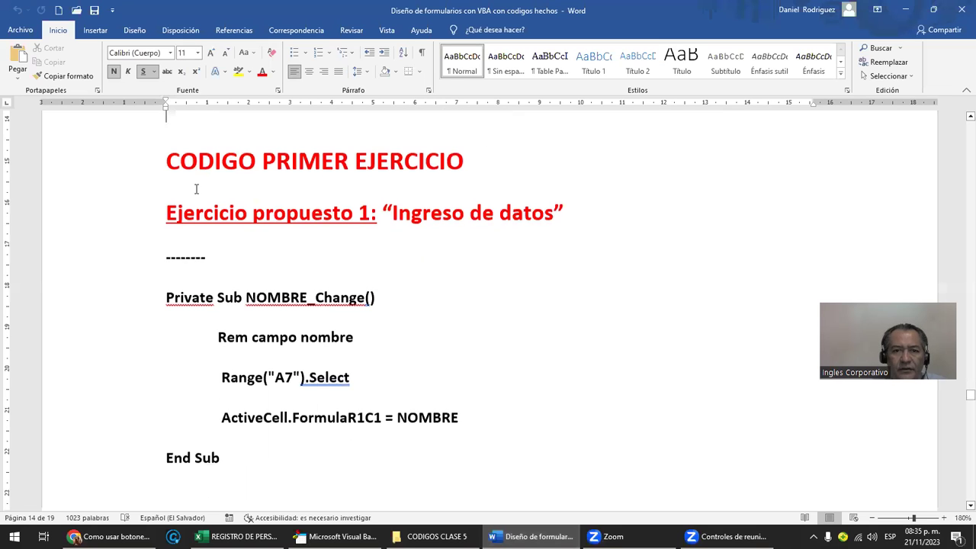
left_click(397, 207)
scroll(394, 204, "down", 2)
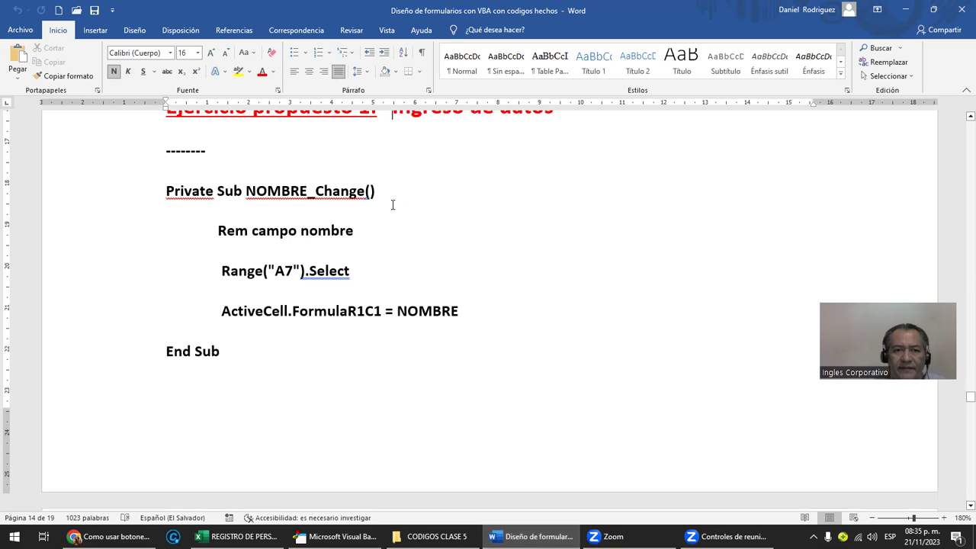
left_click(167, 190)
left_click_drag(245, 191, 281, 191)
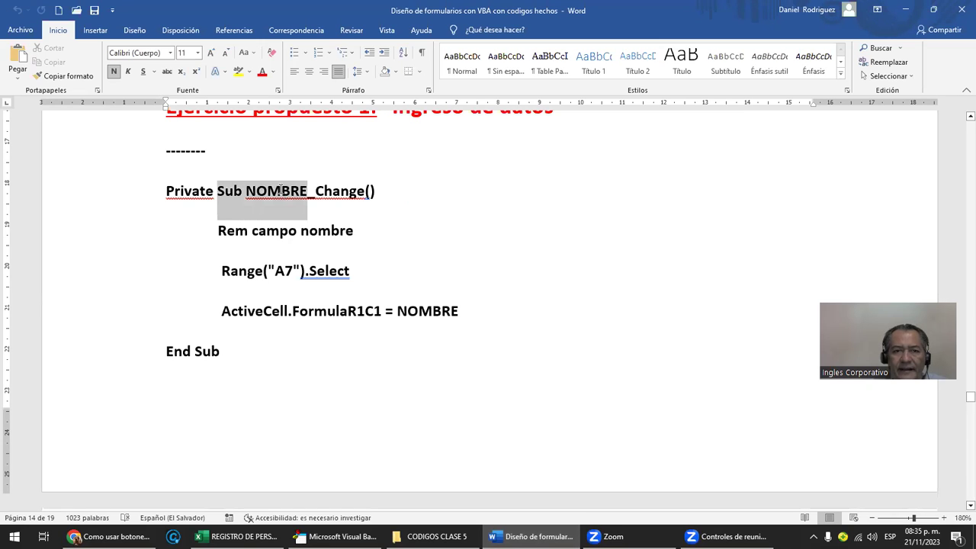
left_click(281, 191)
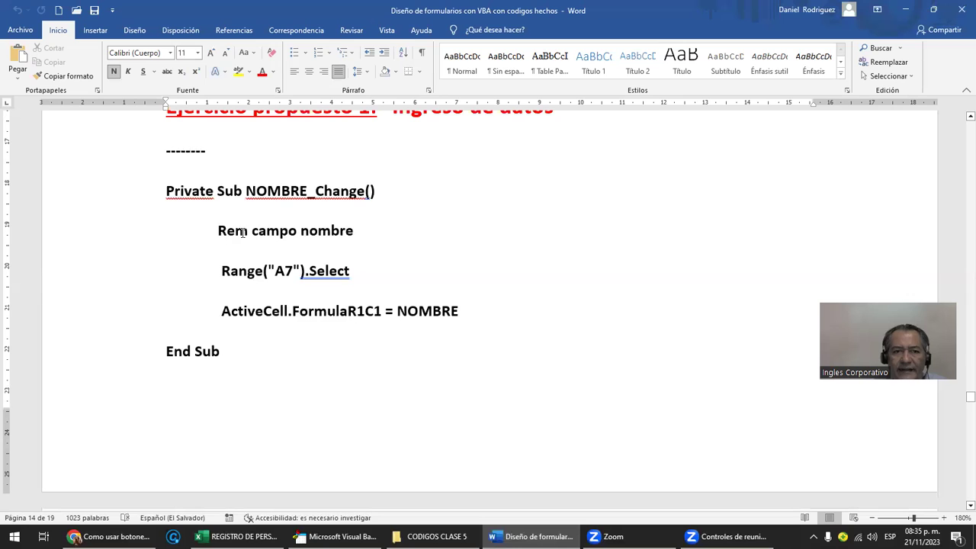
left_click_drag(251, 230, 219, 231)
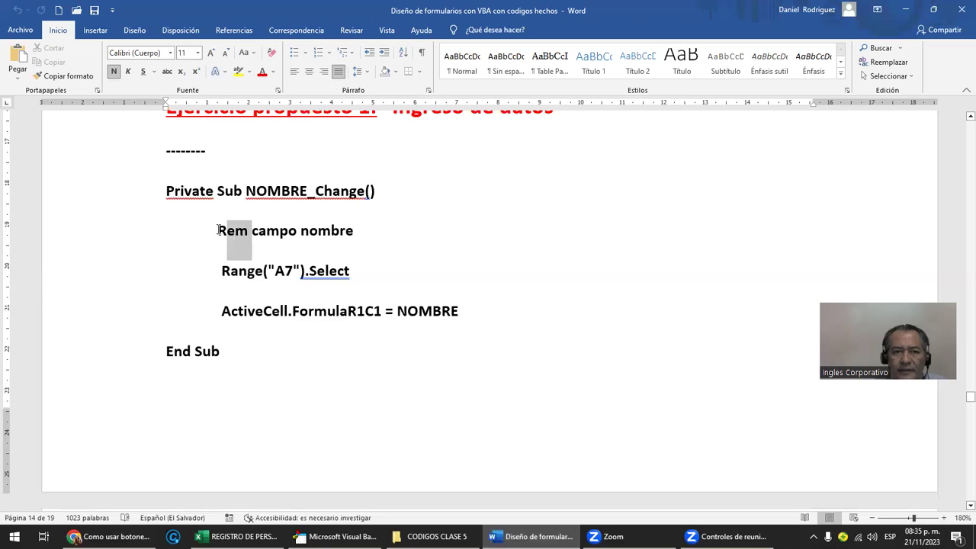
left_click(259, 231)
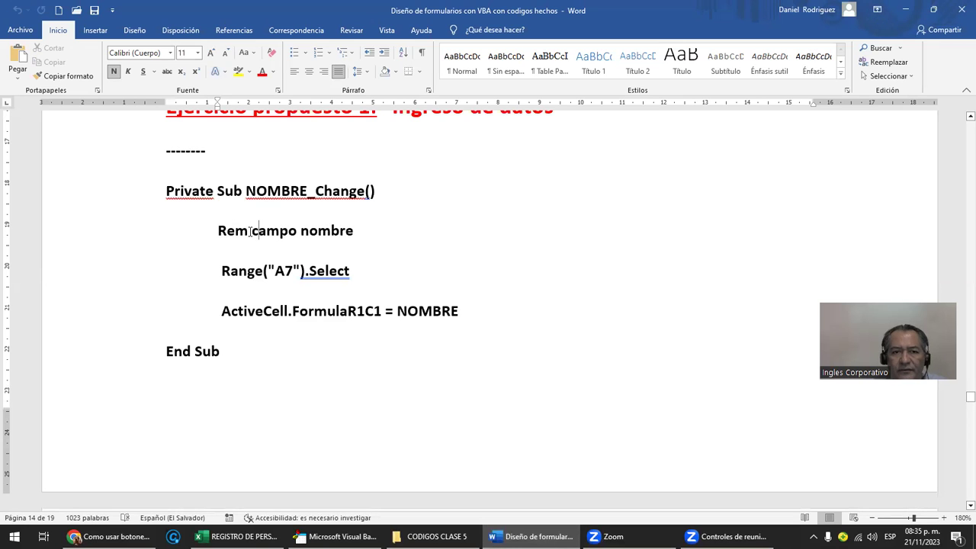
left_click_drag(227, 272, 334, 268)
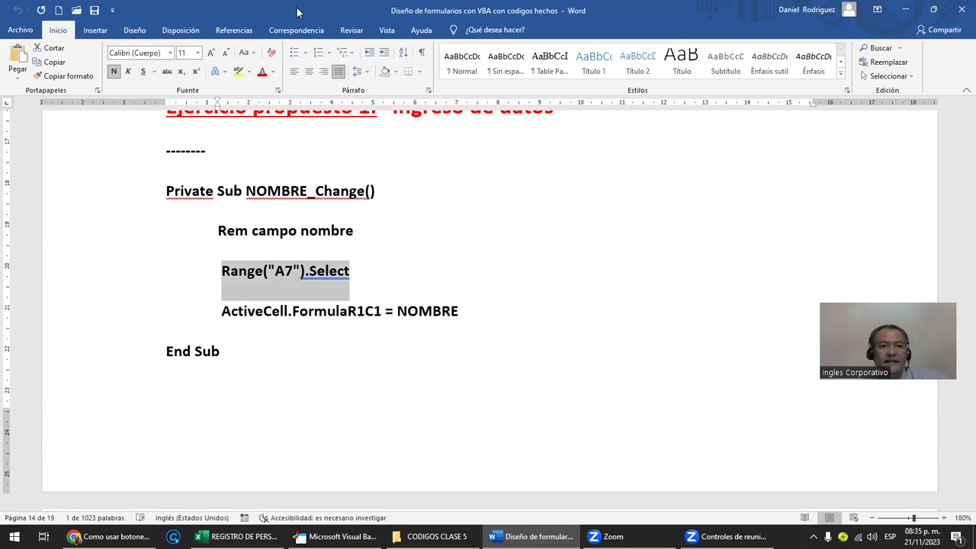
- Resize the Word window over Excel and highlight NOMBRE in the header and ActiveCell line
key("super+Down")
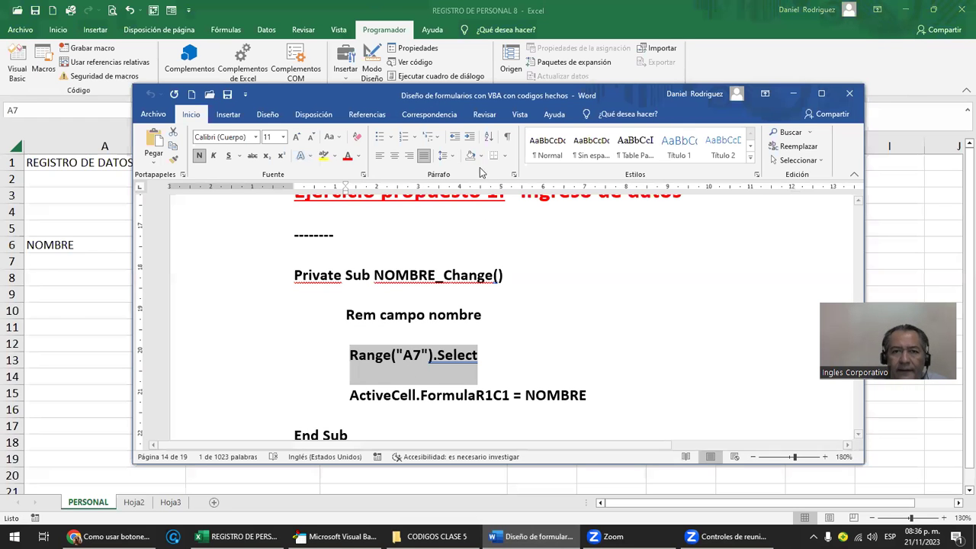
left_click_drag(472, 86, 478, 18)
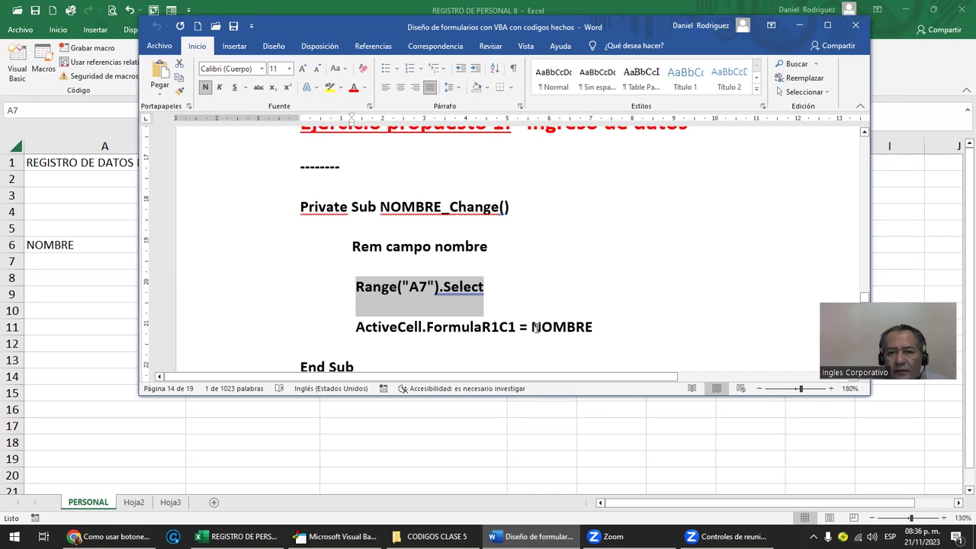
left_click_drag(531, 326, 597, 324)
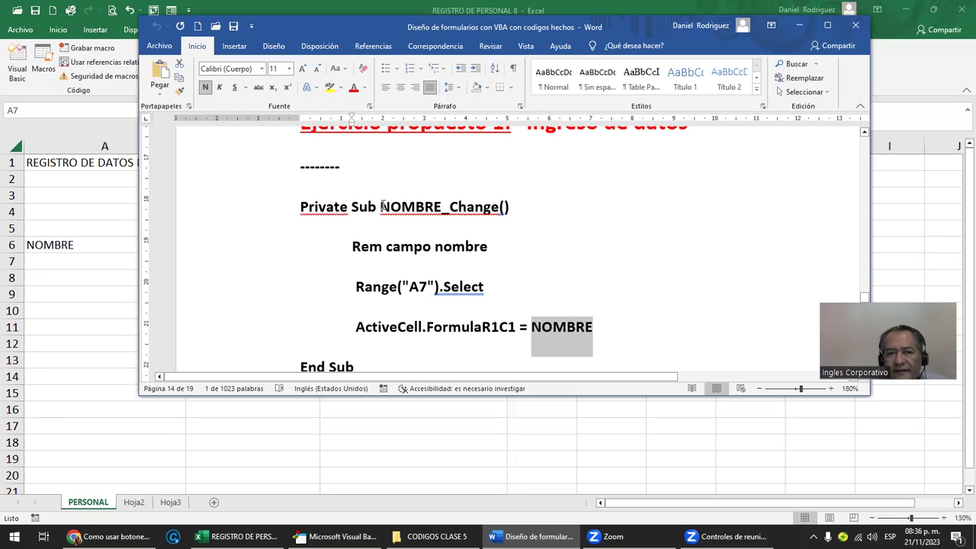
left_click_drag(379, 206, 448, 205)
left_click_drag(597, 326, 531, 324)
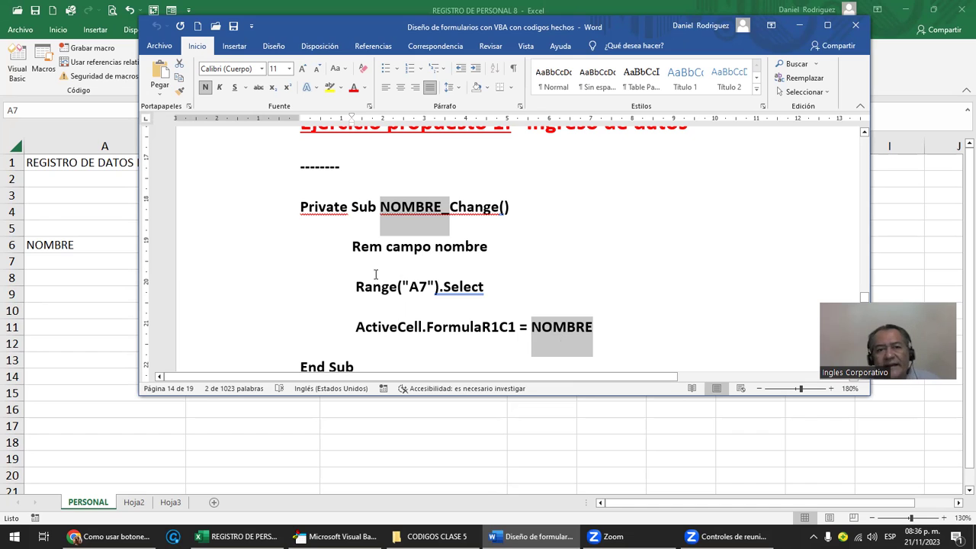
left_click(357, 255)
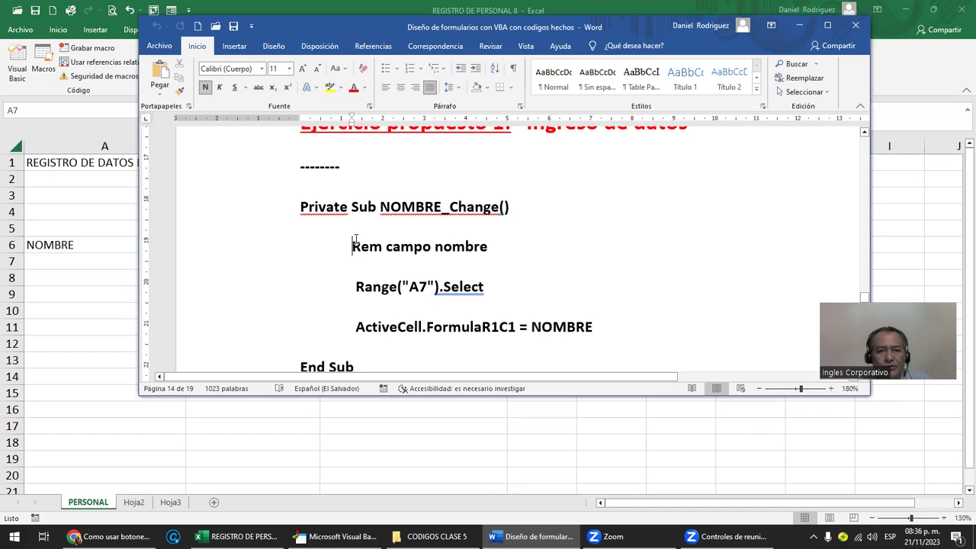
- Copy the Rem, Range("A7").Select and ActiveCell lines, then reopen the PERSONAL form in VBA
mouse_move(352, 245)
left_mouse_down()
mouse_move(579, 309)
mouse_move(593, 328)
left_mouse_up()
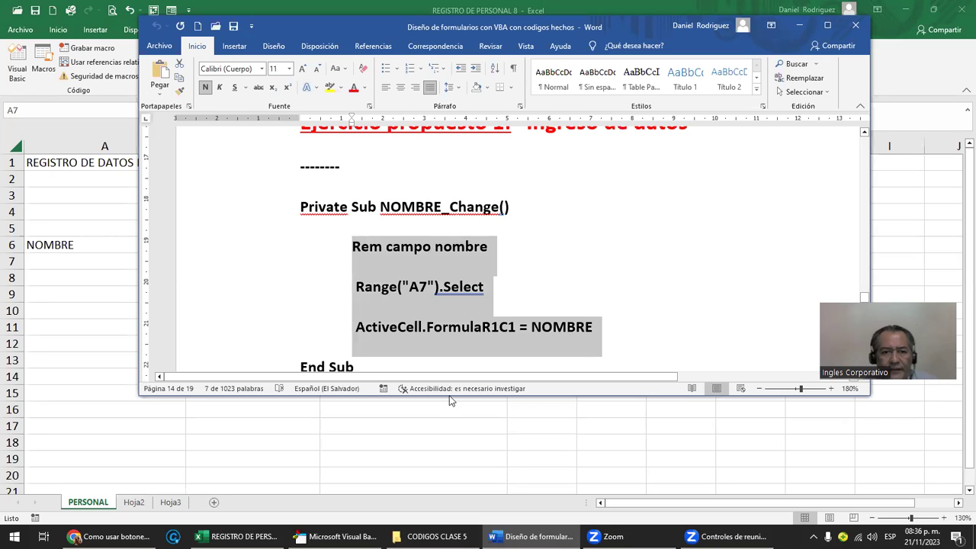
right_click(397, 261)
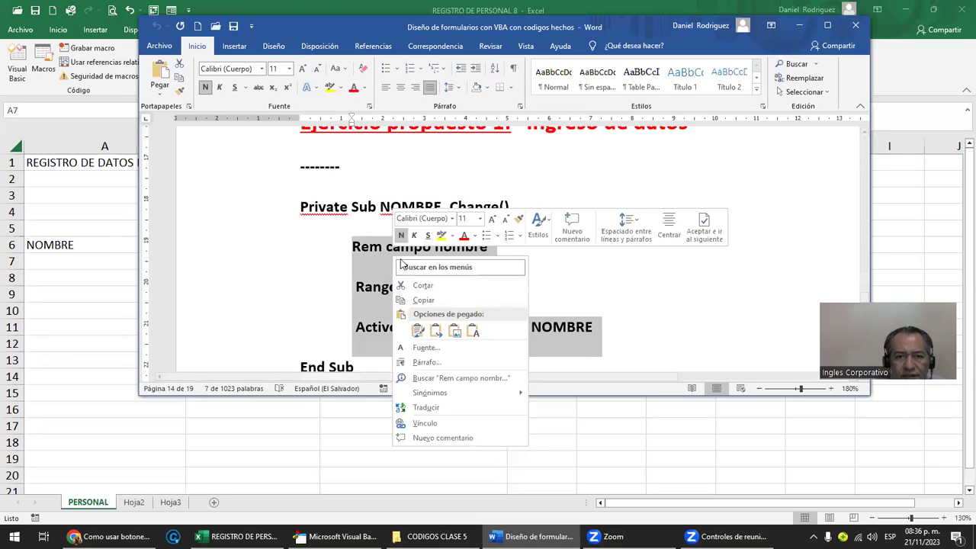
left_click(440, 301)
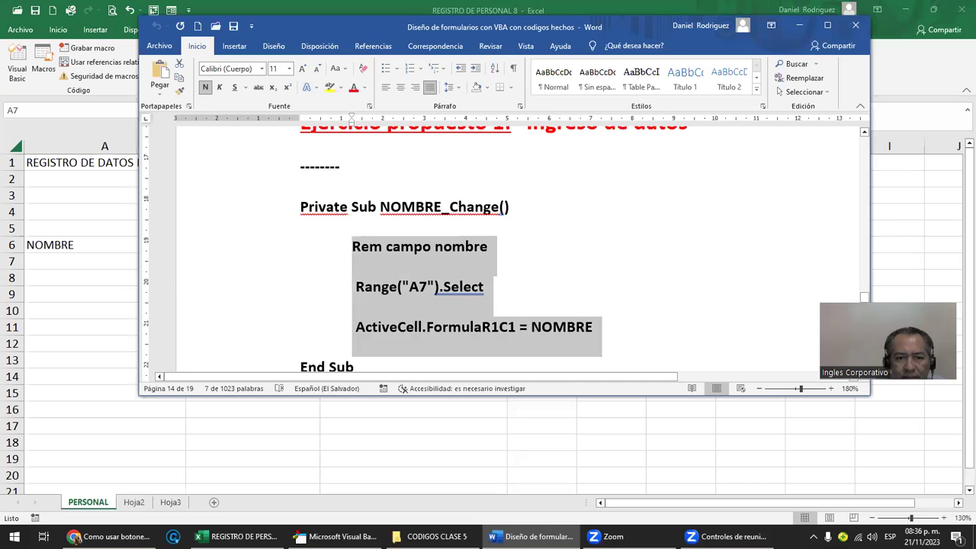
key("alt+Tab")
double_click(68, 161)
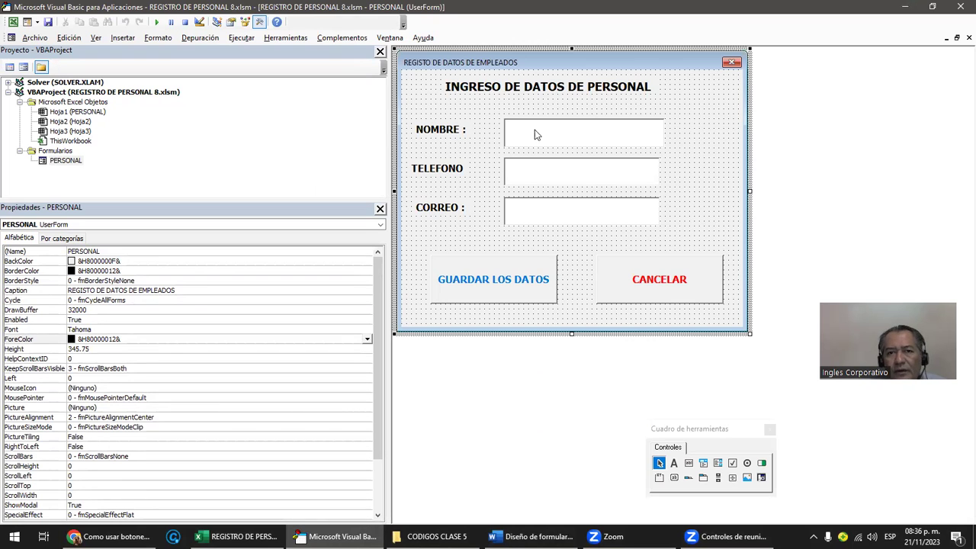
- Open NOMBRE_Change and paste the three copied code lines into it
double_click(539, 130)
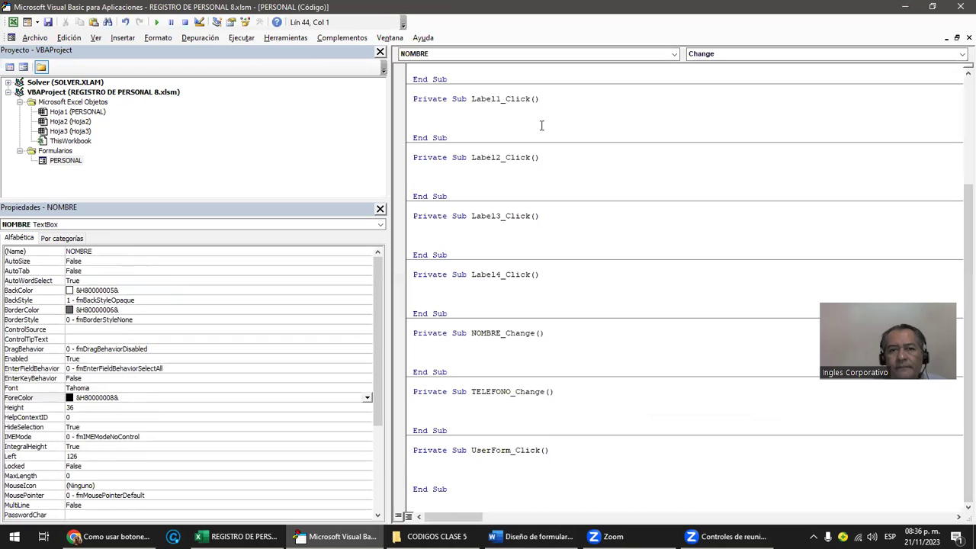
left_click(440, 354)
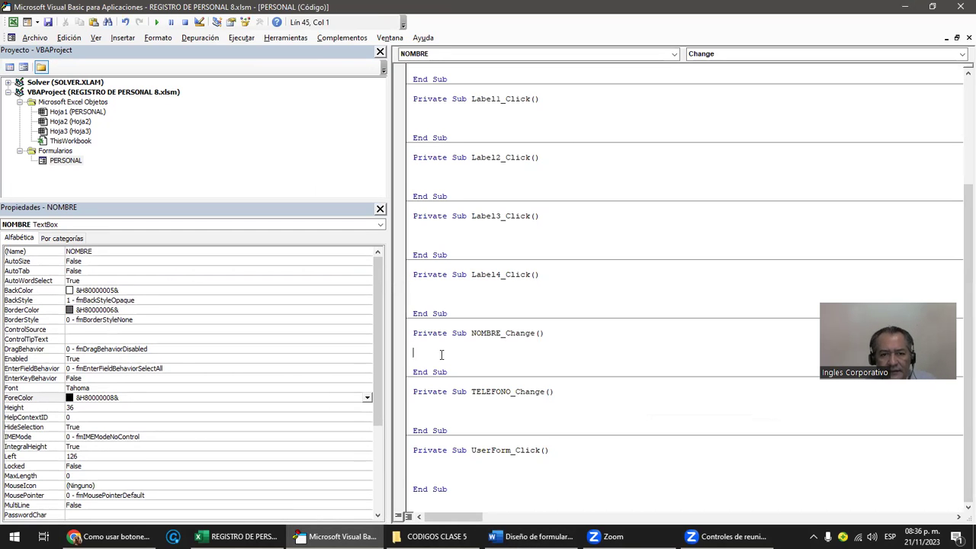
key("Return")
key("Up")
key("Up")
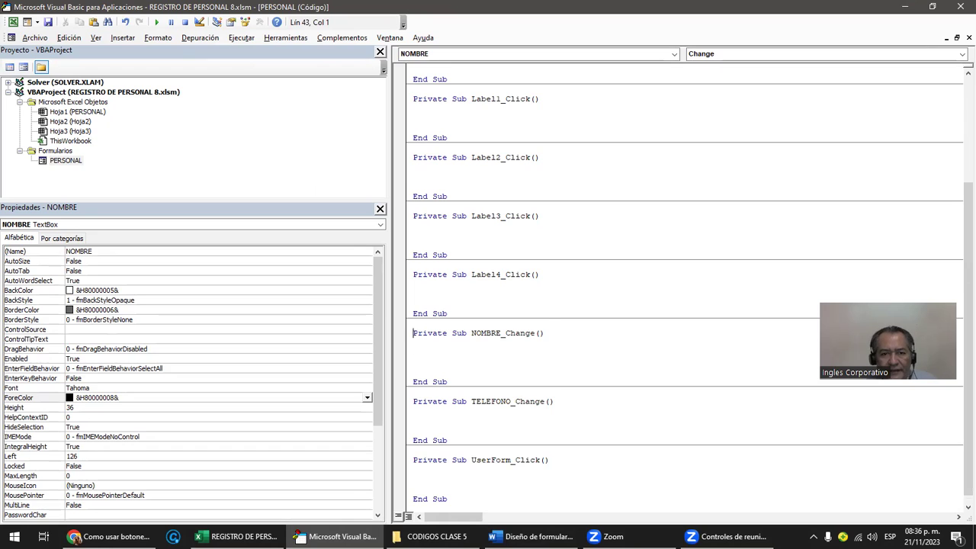
key("shift+Down")
key("shift+Down")
key("shift+Down")
key("shift+Down")
key("shift+Down")
key("shift+Down")
key("shift+Down")
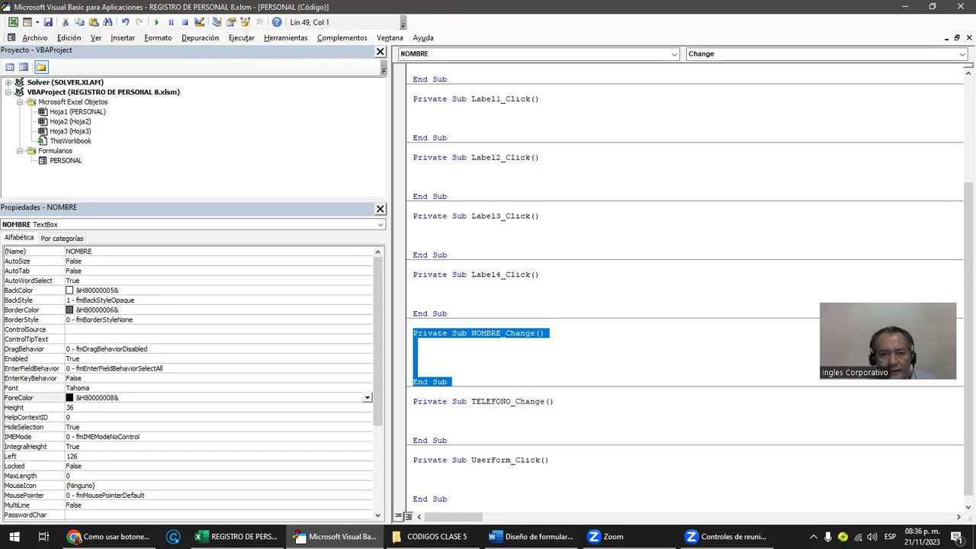
key("Up")
key("Up")
key("Up")
key("Down")
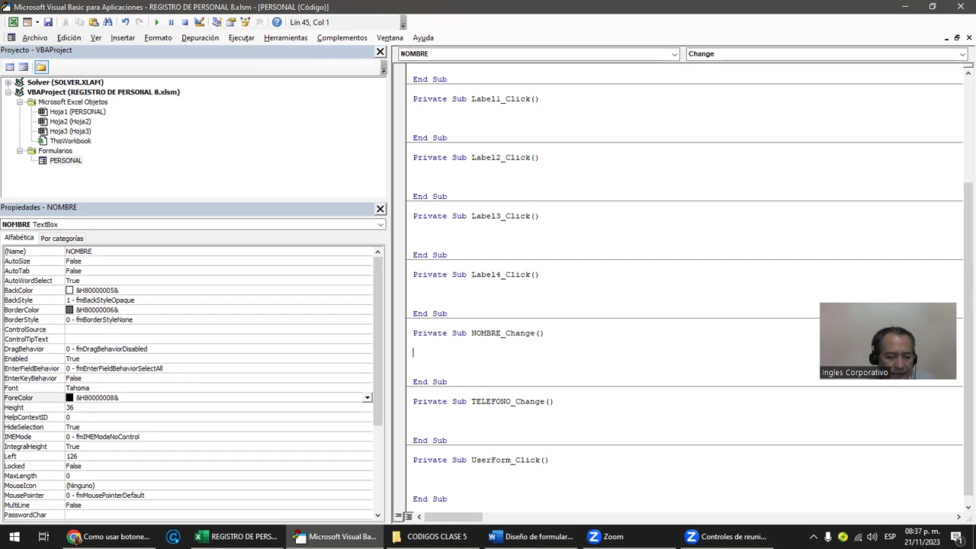
key("ctrl+v")
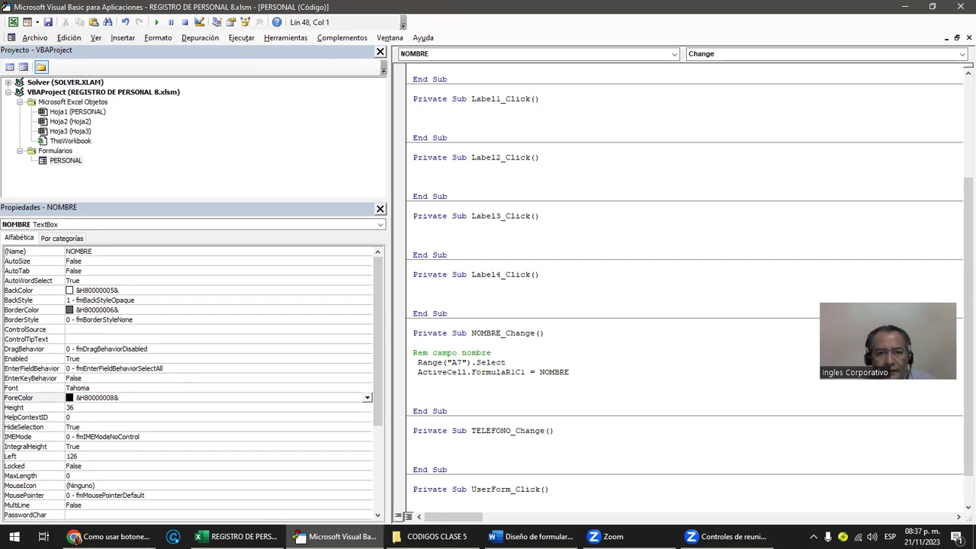
- Remove the space before Rem campo nombre and indent the Range and ActiveCell lines
key("Up")
key("Up")
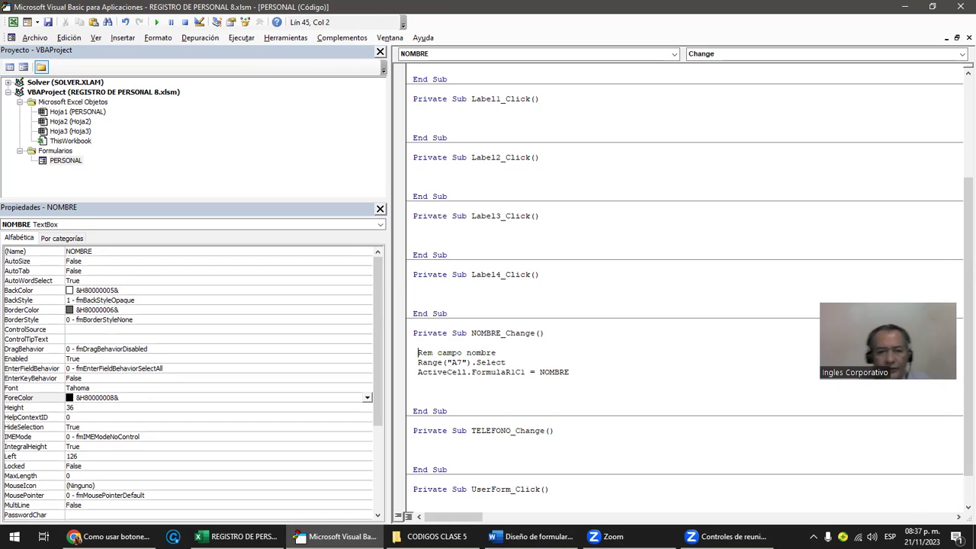
key("Delete")
key("Down")
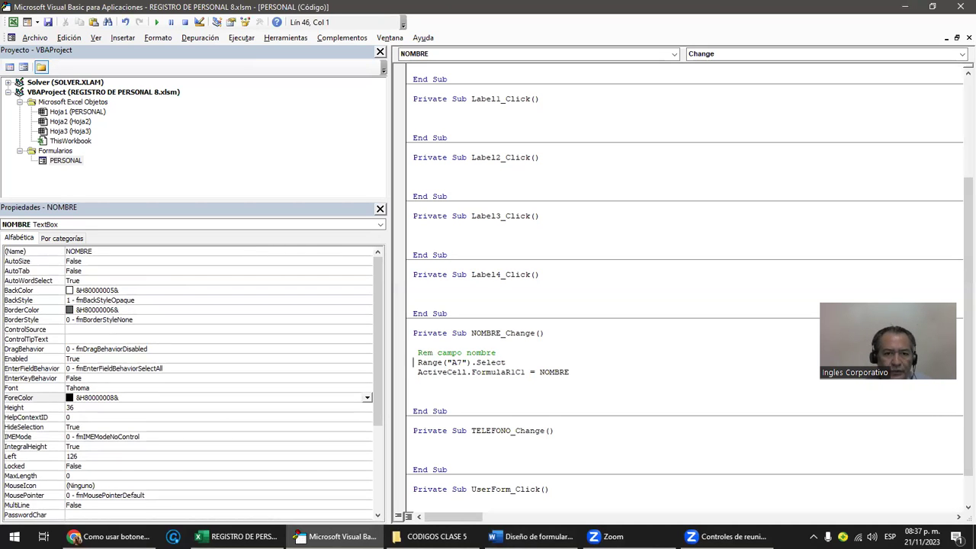
key("shift+Down")
key("shift+Down")
key("Tab")
left_click(414, 353)
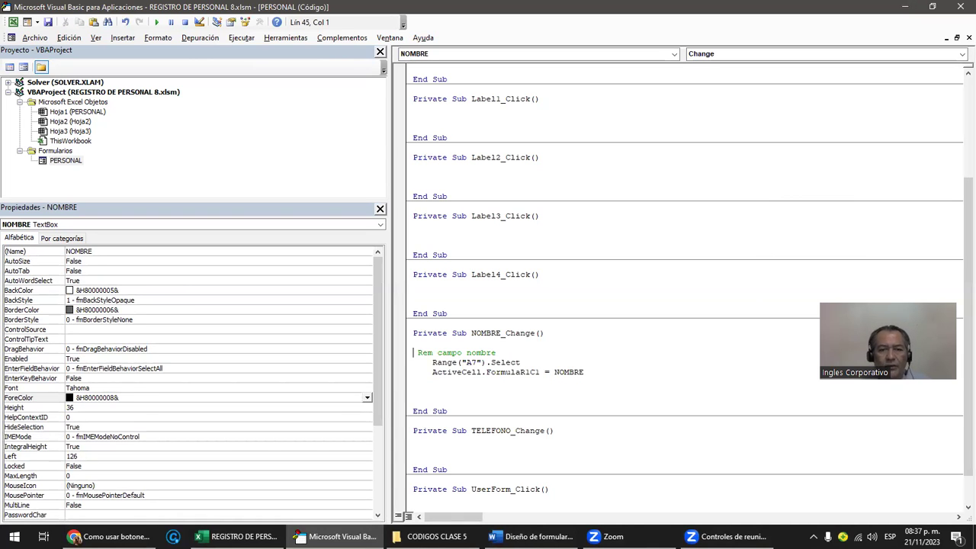
scroll(473, 354, "down", 2)
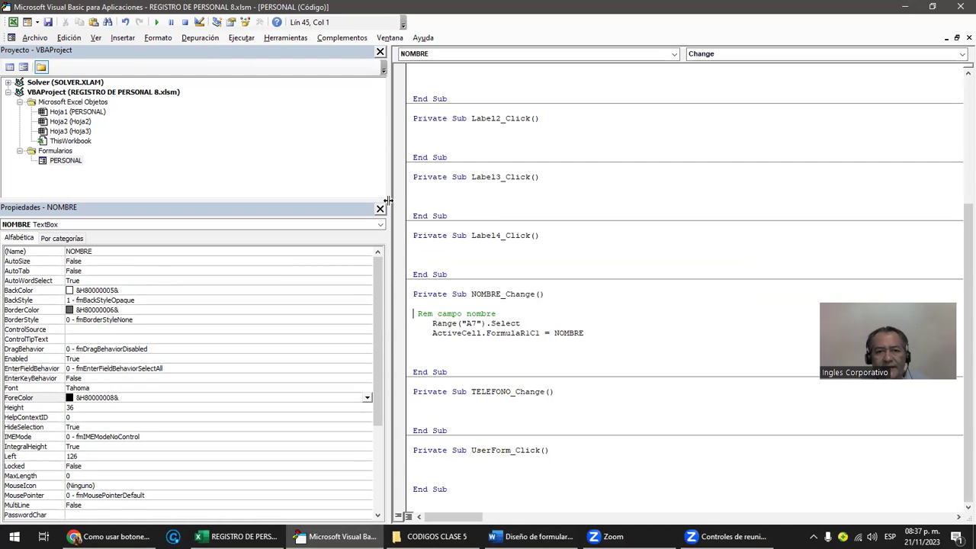
left_click_drag(388, 189, 219, 189)
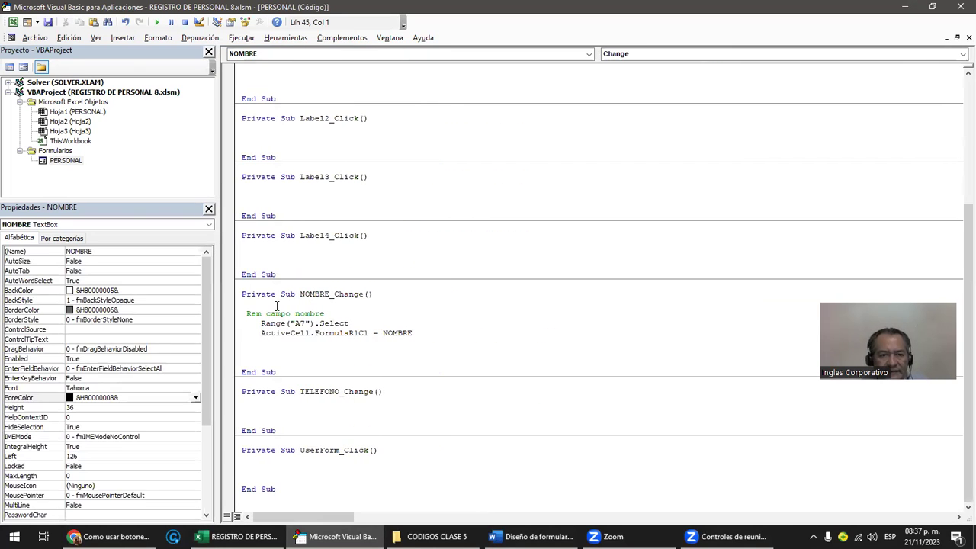
- Compare the code against the Word guide and retype the end of Range("A7").Select
left_click(531, 536)
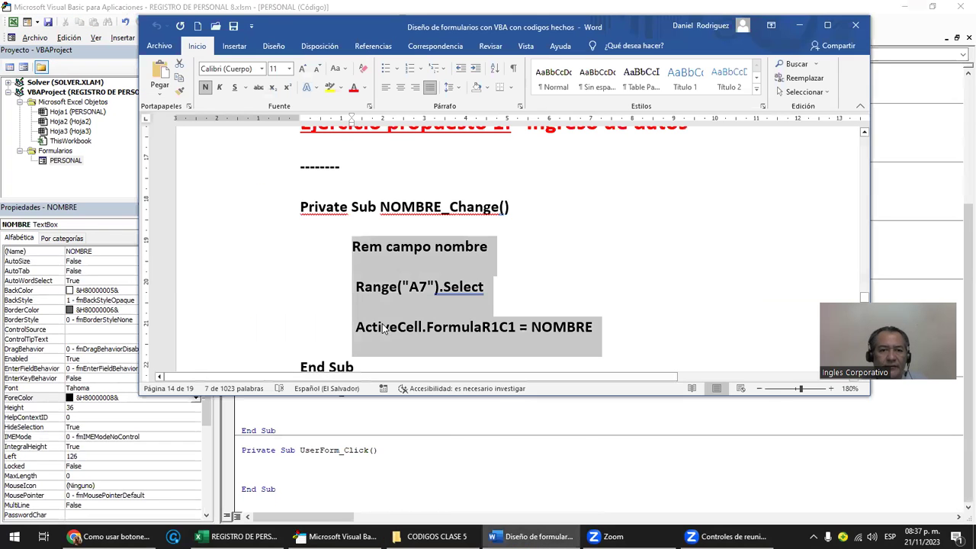
scroll(439, 256, "down", 1)
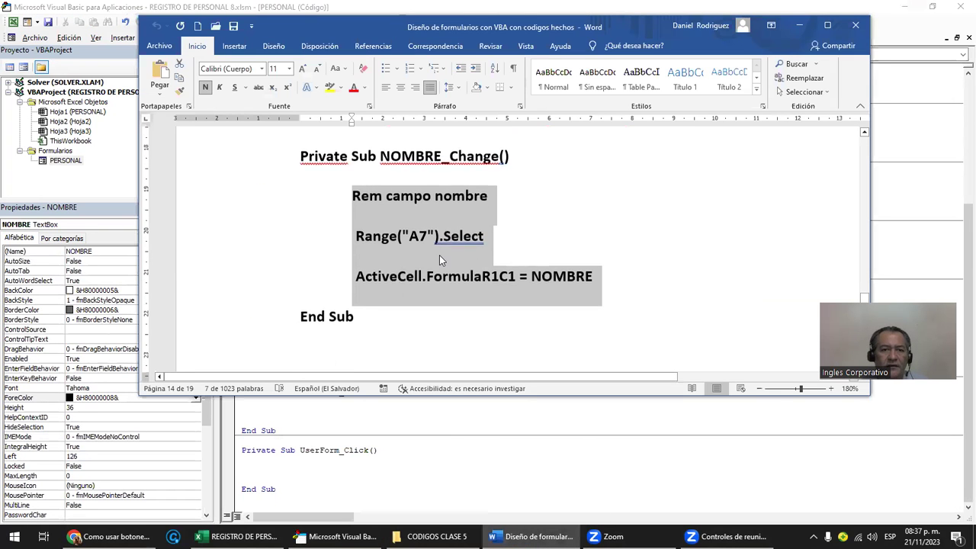
left_click(400, 421)
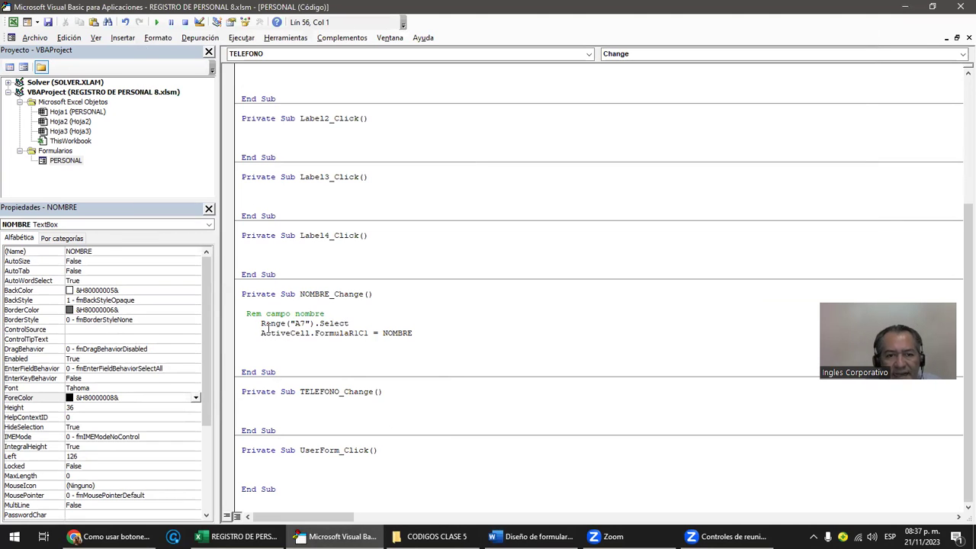
left_click_drag(261, 323, 361, 320)
left_click(360, 321)
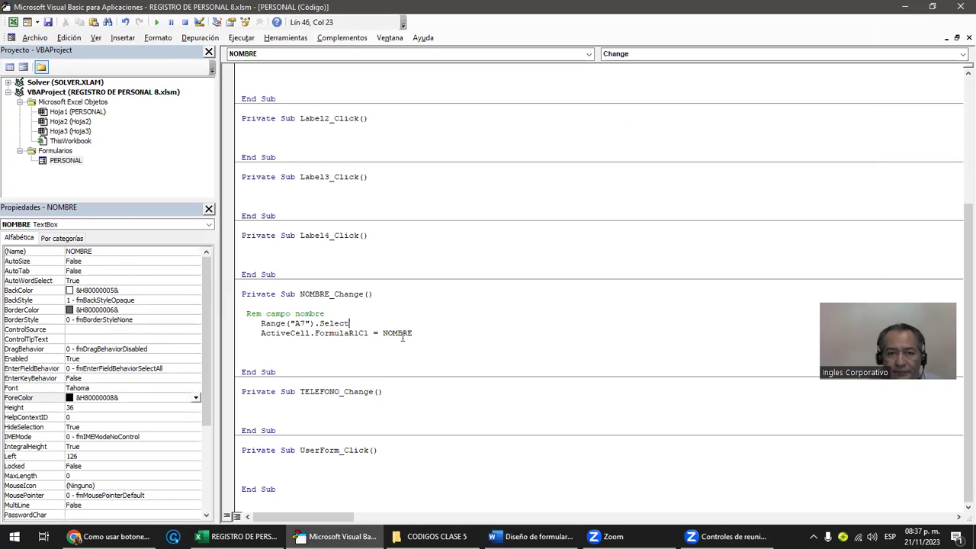
key("BackSpace")
key("Down")
key("Down")
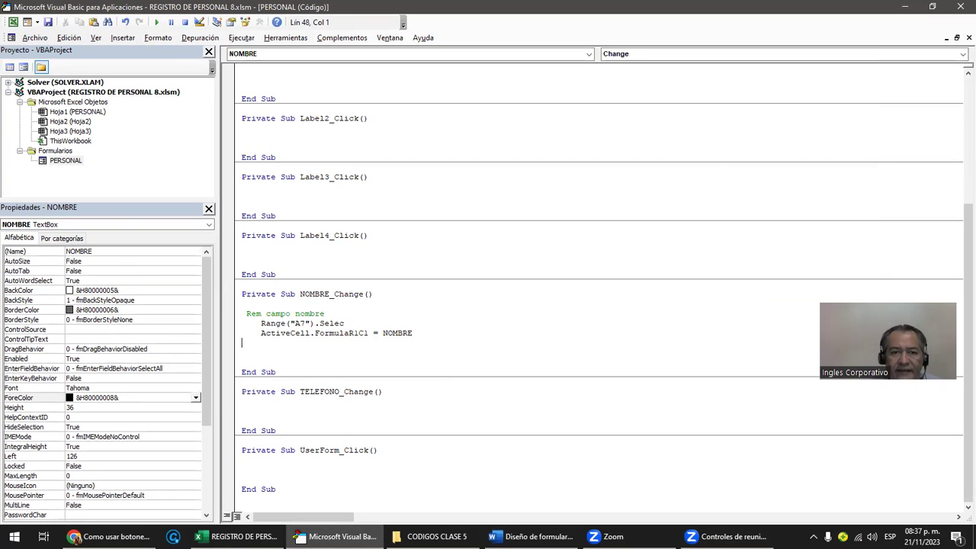
left_click(346, 323)
type("T")
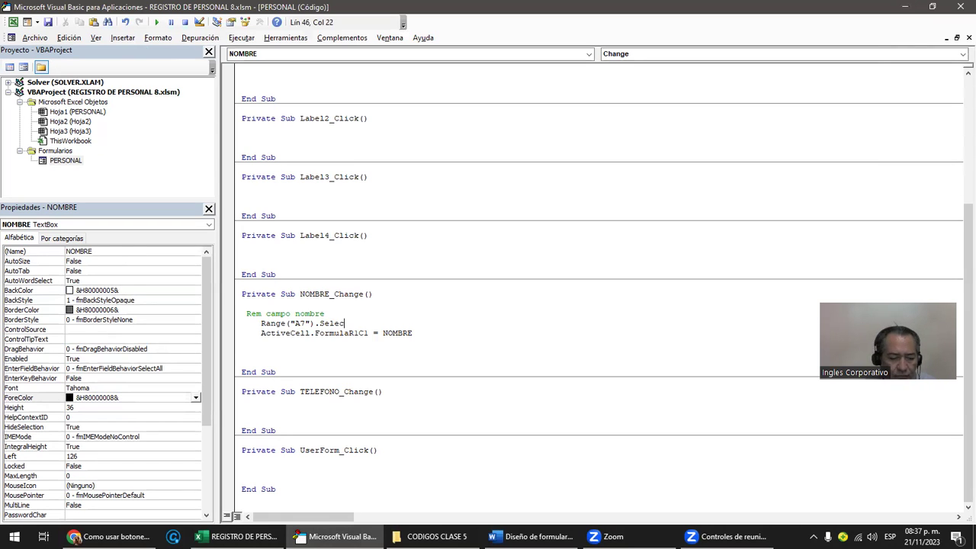
type("T")
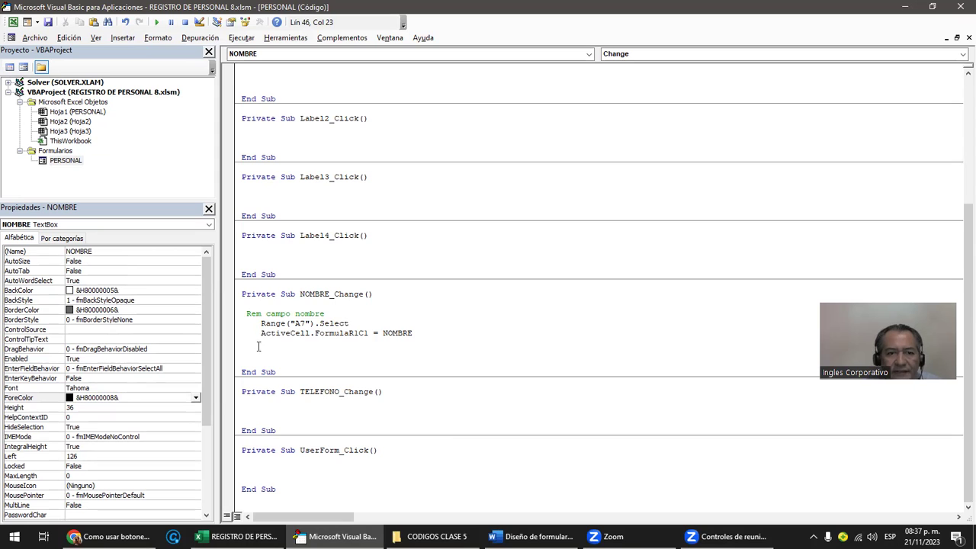
- Highlight NOMBRE in the declaration and in the A7 assignment, then restore the editor window
left_click(299, 294)
key("shift+Home")
left_click_drag(299, 293, 329, 293)
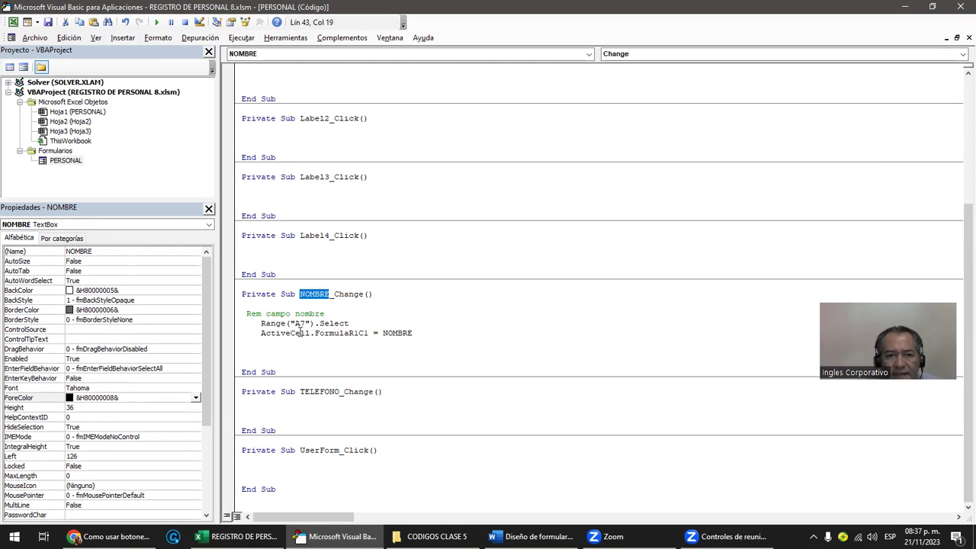
left_click(349, 322)
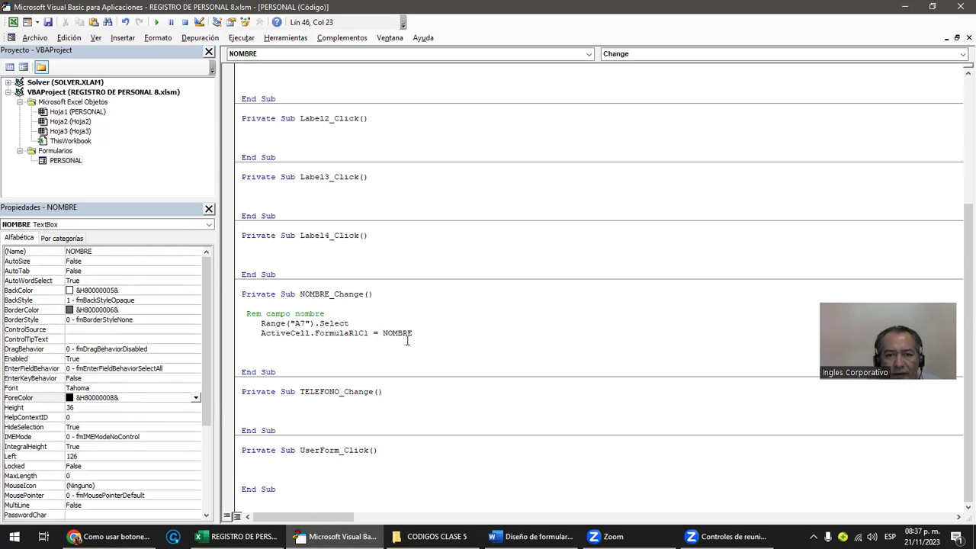
left_click_drag(412, 333, 383, 333)
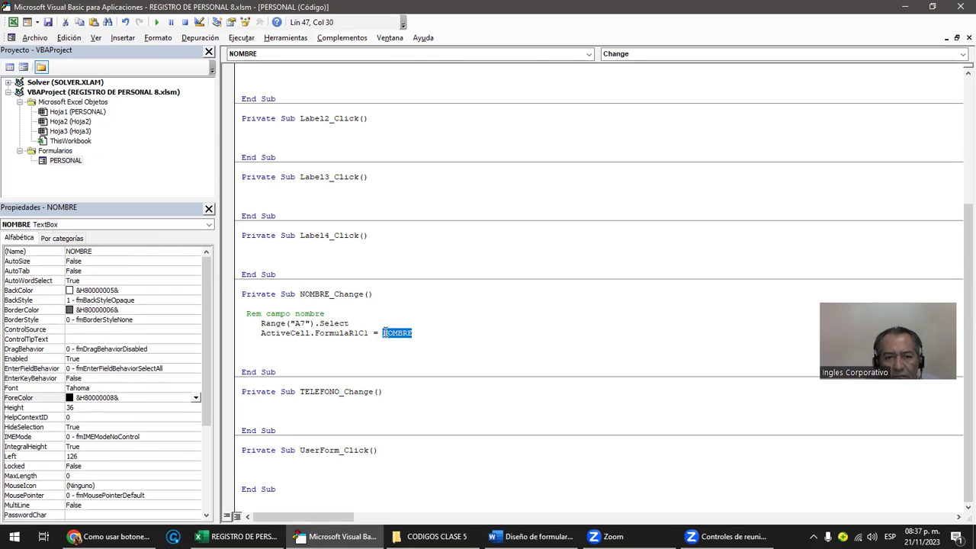
left_click(312, 352)
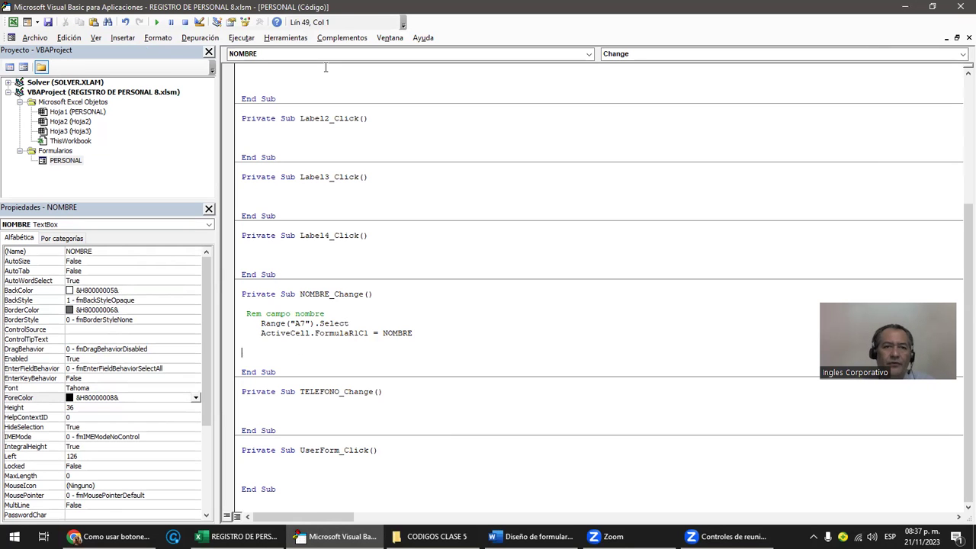
double_click(359, 6)
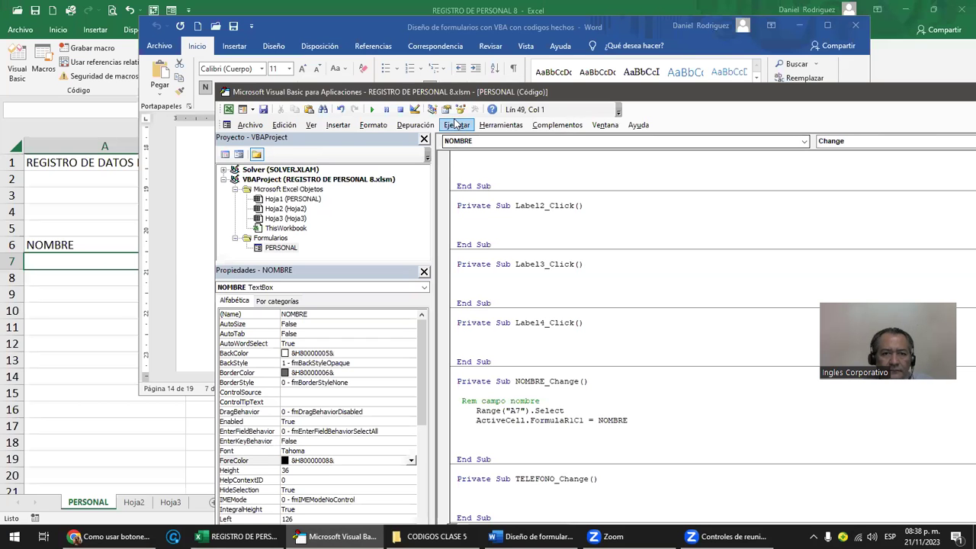
- Run the form, type a sample name into NOMBRE to fill cell A7, then close it
left_click(371, 110)
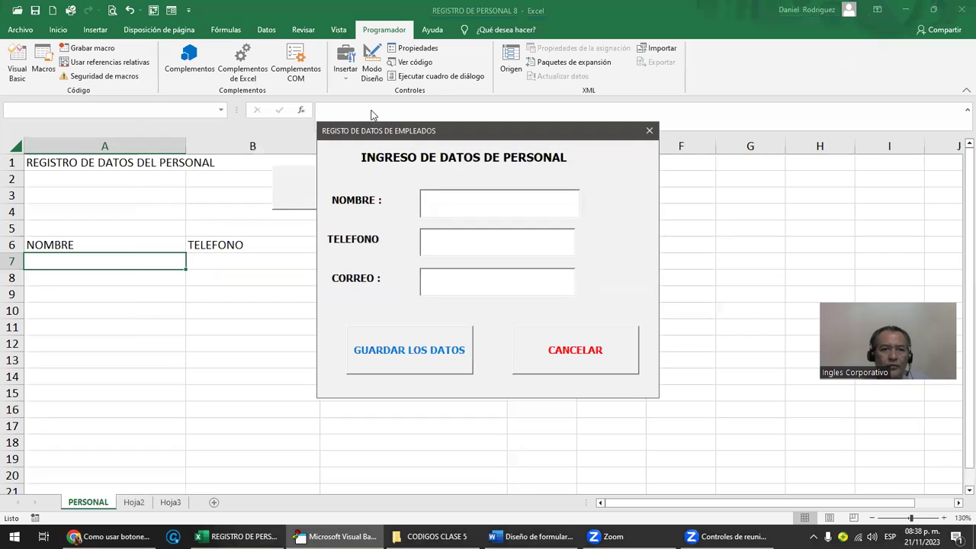
left_click_drag(407, 132, 526, 160)
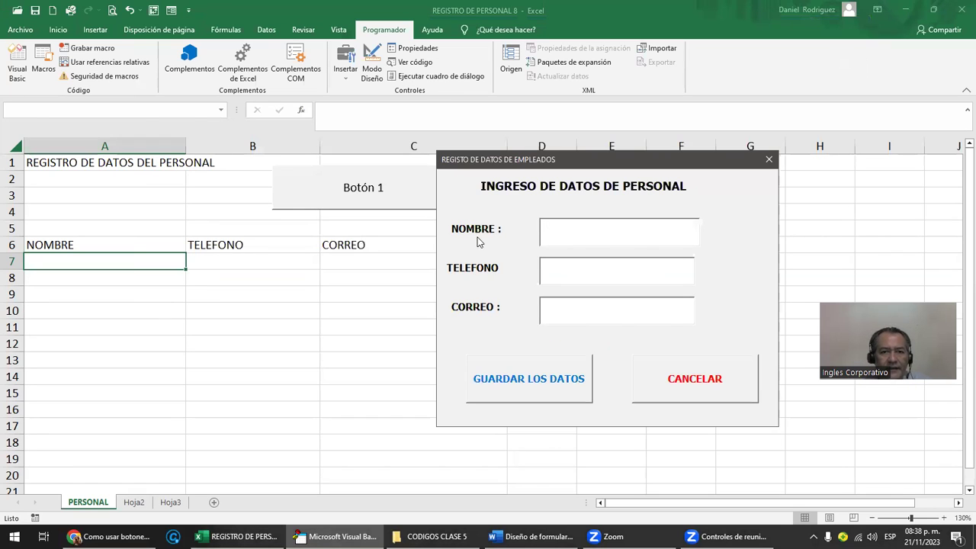
type("daniel")
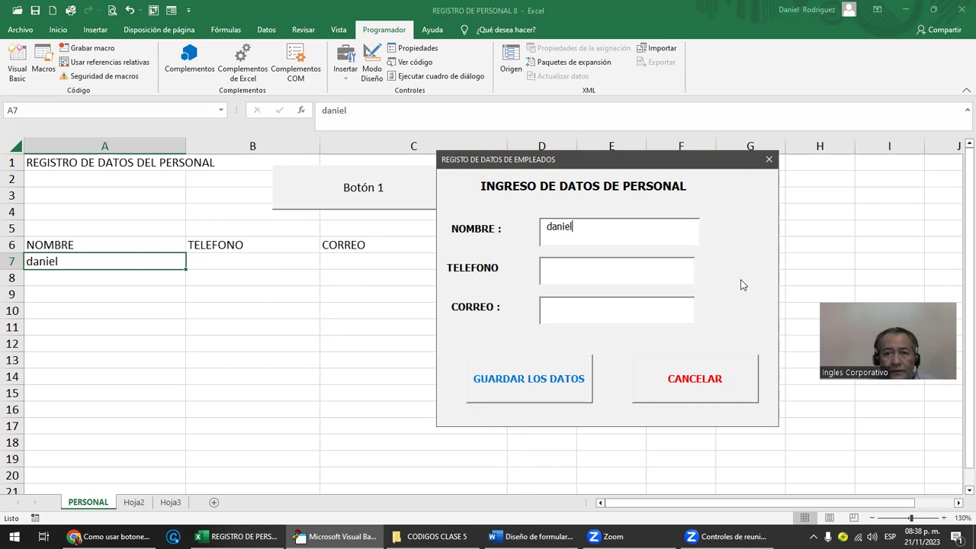
left_click(772, 163)
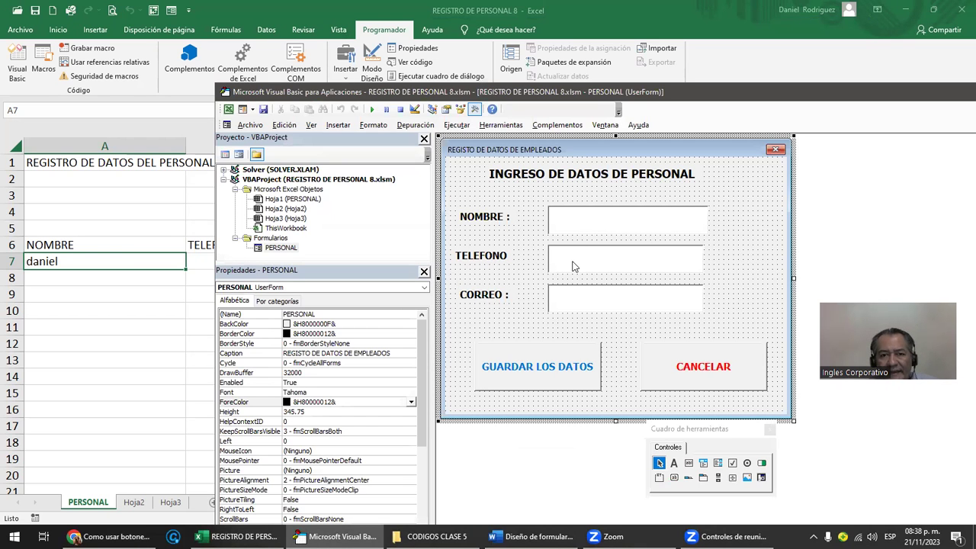
- Open TELEFONO_Change from the phone box and paste the three NOMBRE_Change lines into it
left_click(554, 260)
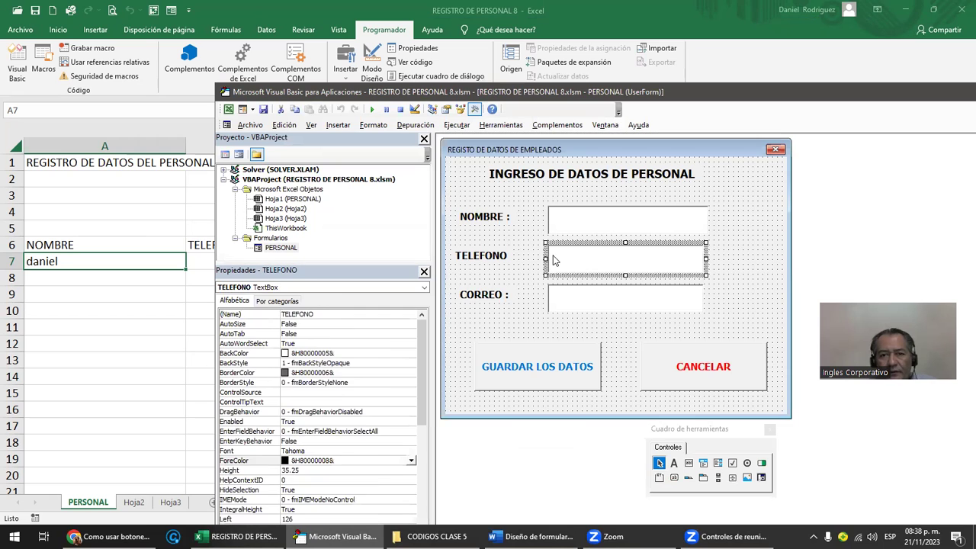
double_click(574, 261)
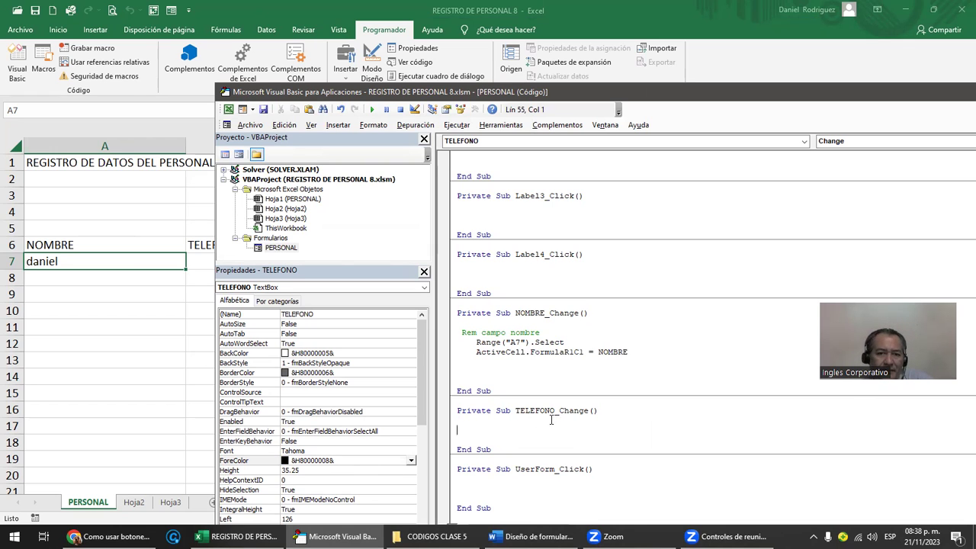
mouse_move(461, 332)
left_mouse_down()
mouse_move(546, 333)
mouse_move(638, 354)
left_mouse_up()
key("ctrl+c")
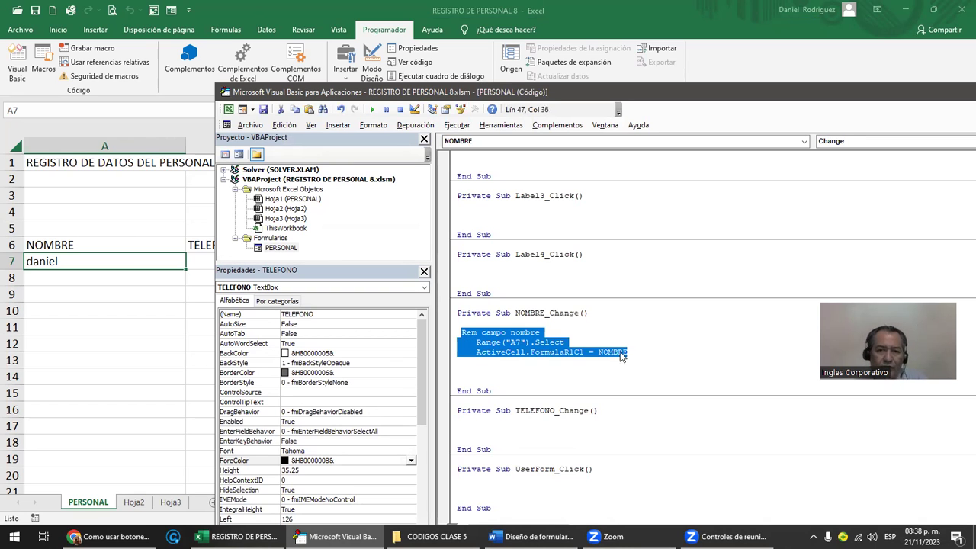
left_click(483, 428)
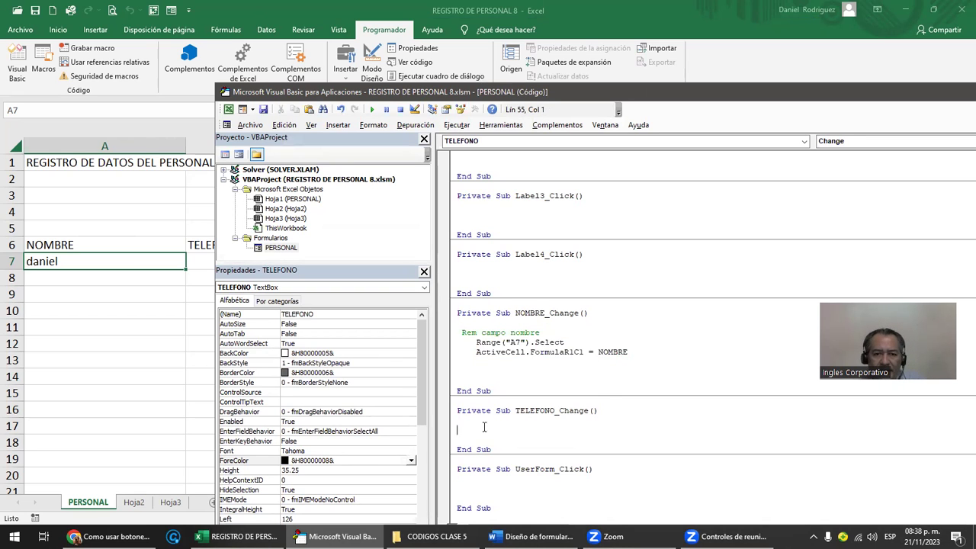
key("ctrl+v")
scroll(537, 423, "down", 1)
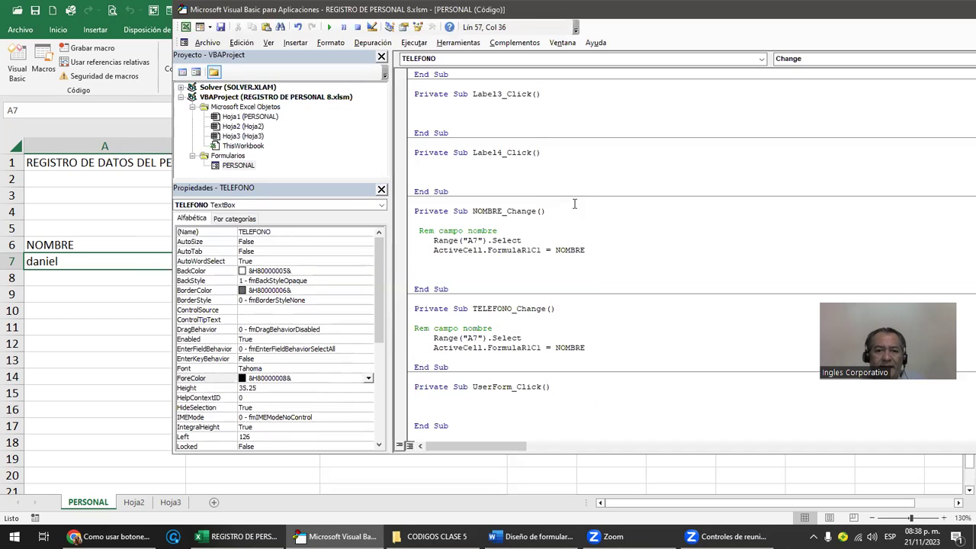
left_click_drag(597, 99, 555, 17)
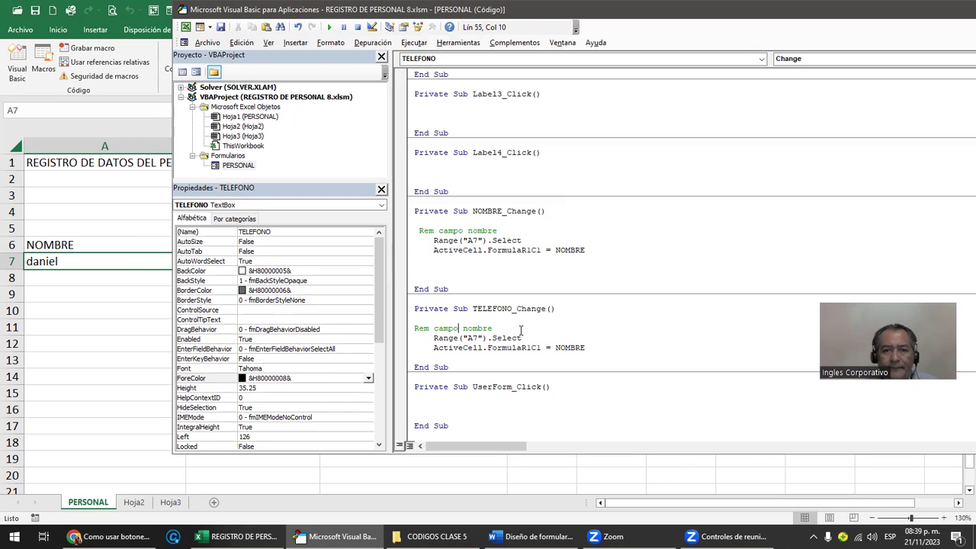
left_click(458, 328)
- Change the comment to 'Rem campo telefono' and reopen TELEFONO_Change from the form designer
type("telefono")
key("Delete")
key("Delete")
key("Delete")
key("Delete")
key("Delete")
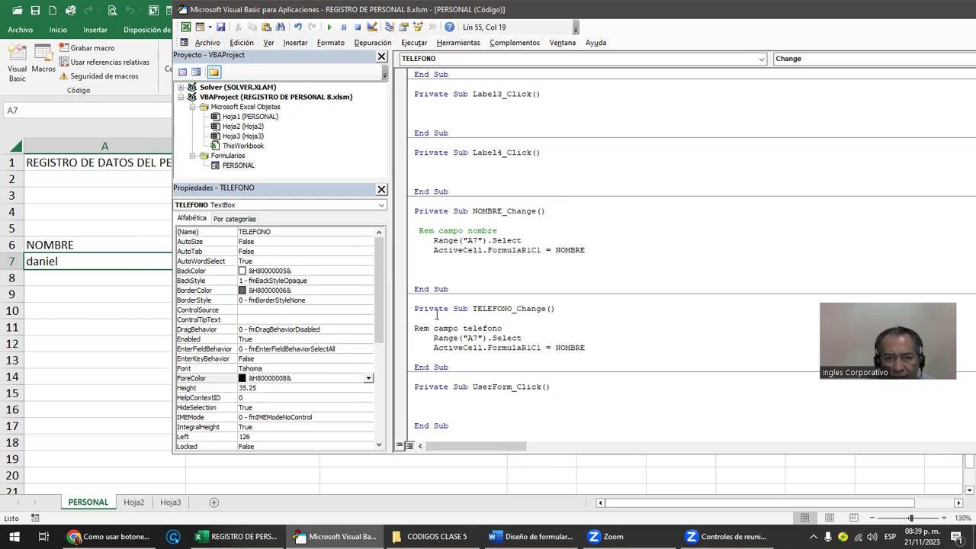
double_click(237, 165)
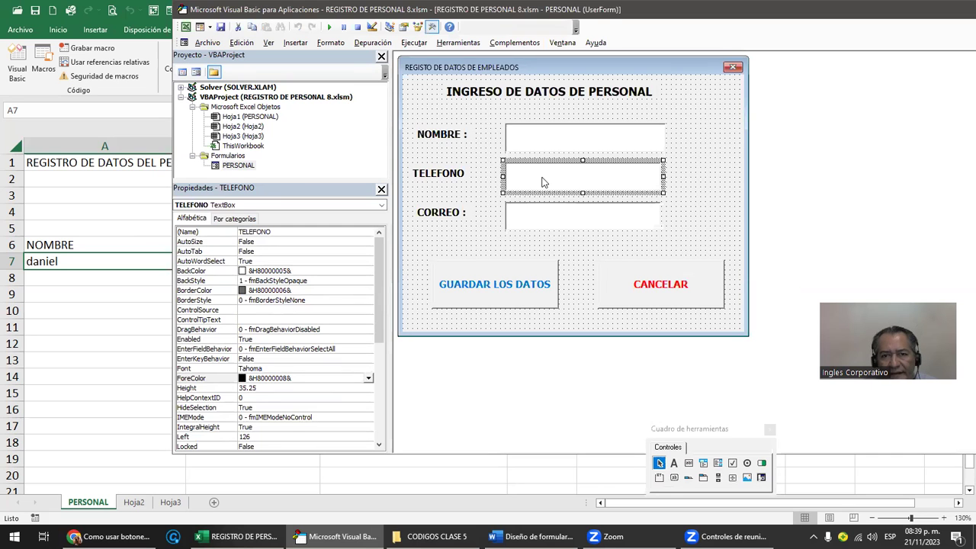
double_click(543, 182)
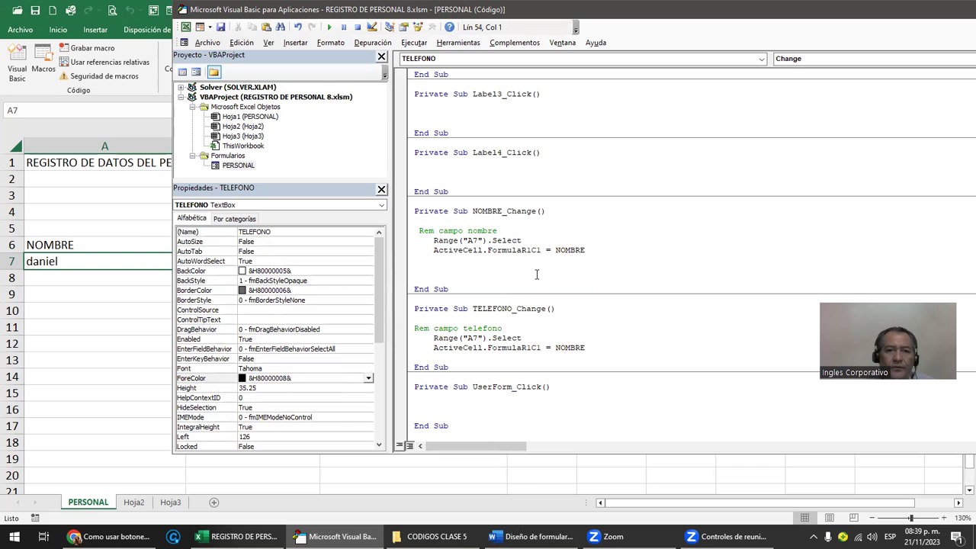
scroll(533, 267, "up", 1)
scroll(526, 243, "up", 6)
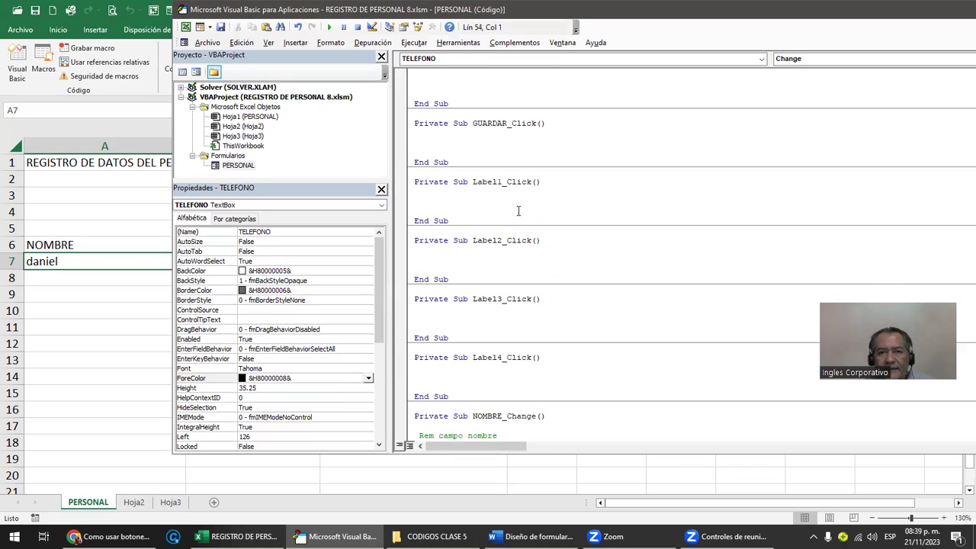
scroll(519, 214, "up", 3)
left_click(445, 153)
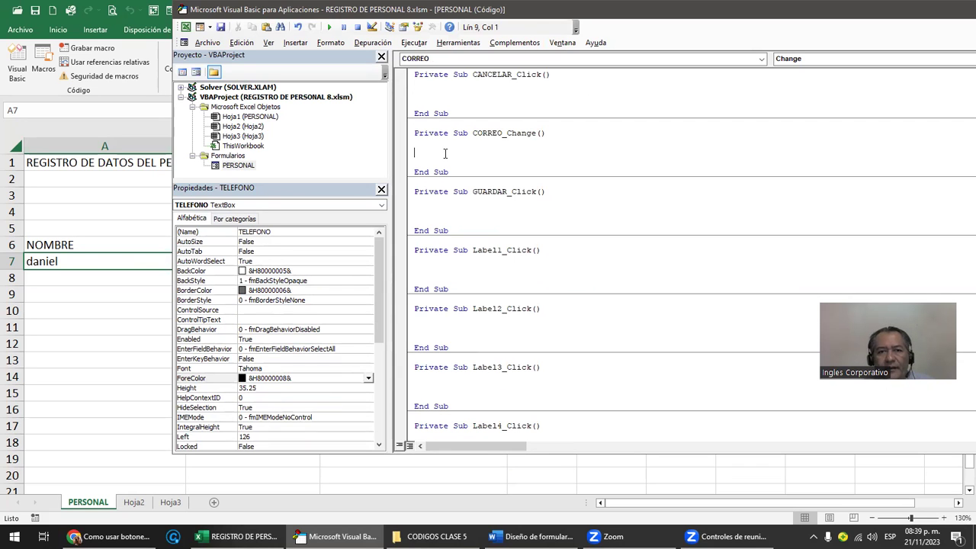
left_click(442, 270)
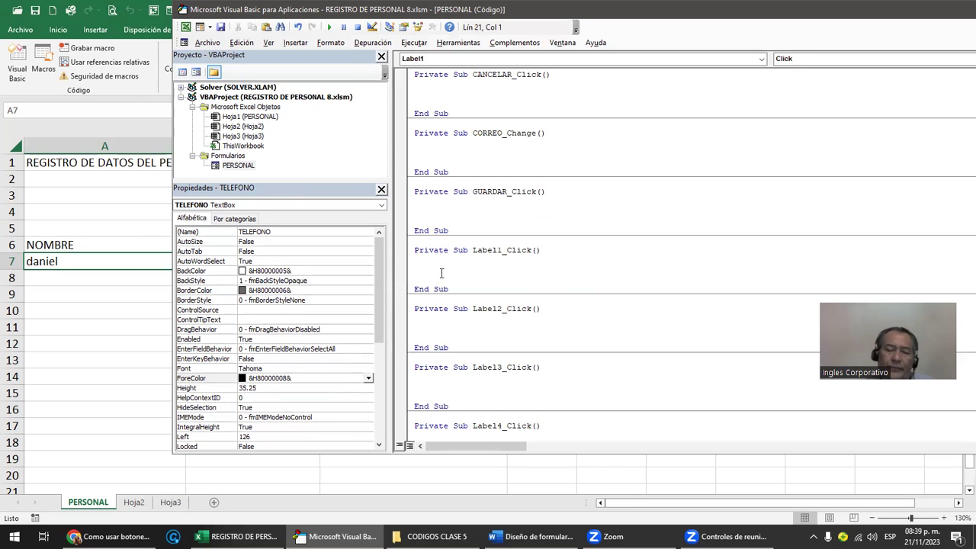
double_click(228, 167)
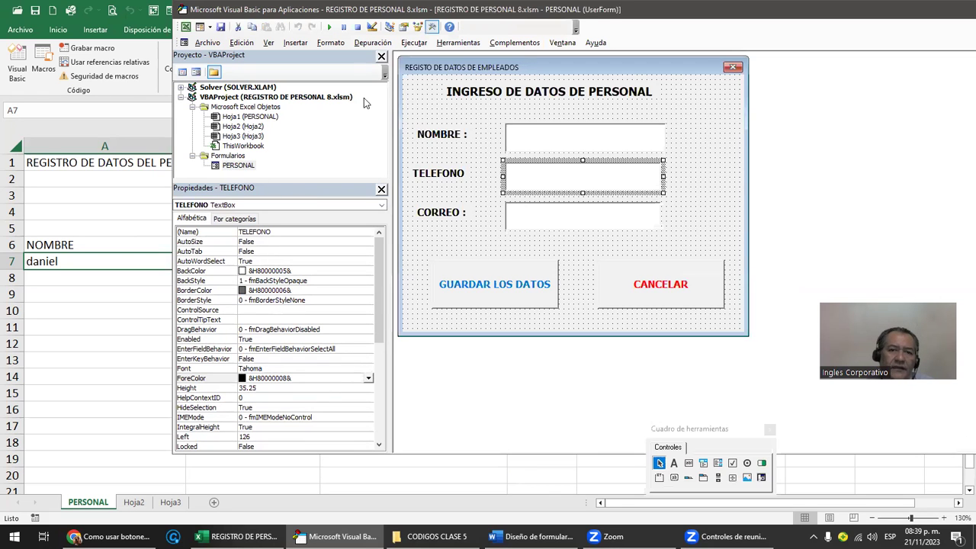
double_click(537, 179)
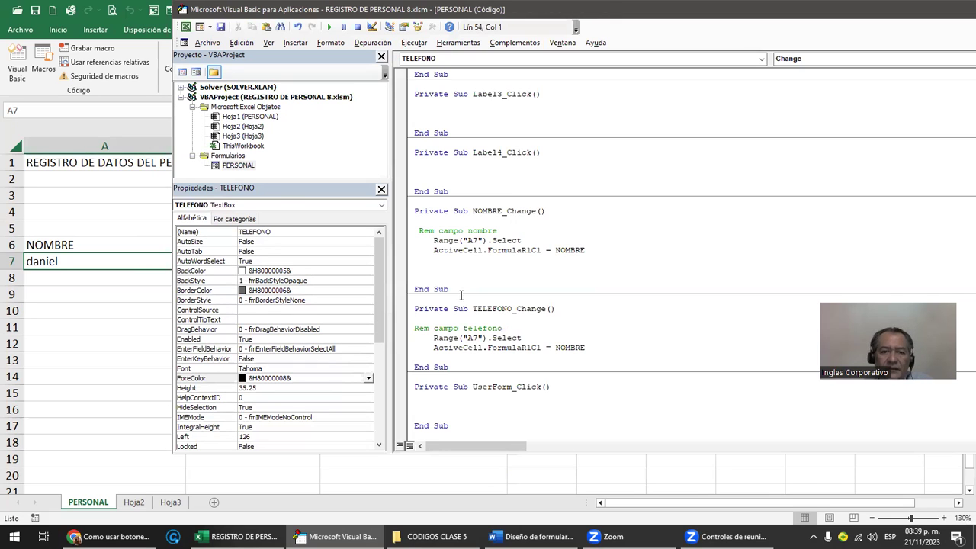
- Change the TELEFONO range reference from Range("A7") to Range("B7")
left_click(463, 346)
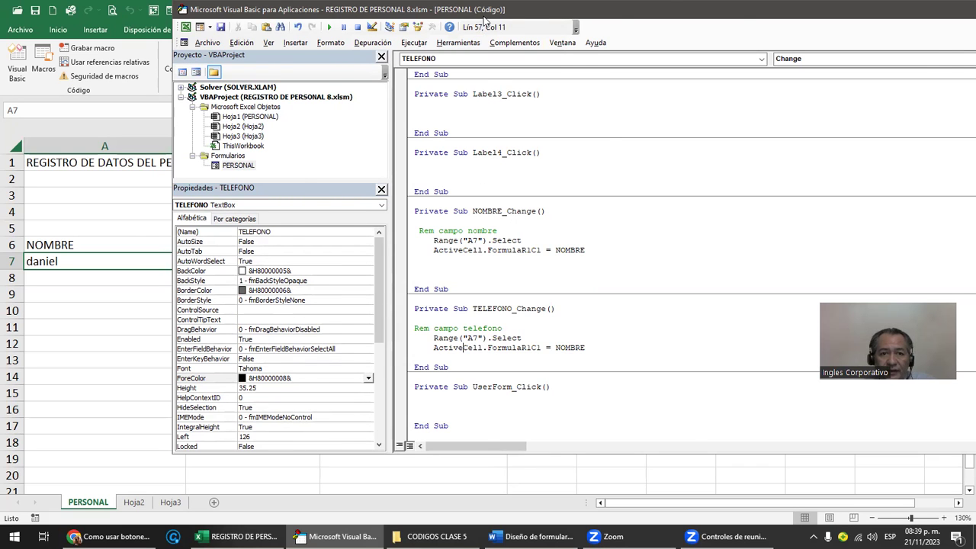
left_click_drag(480, 17, 649, 17)
left_click(635, 337)
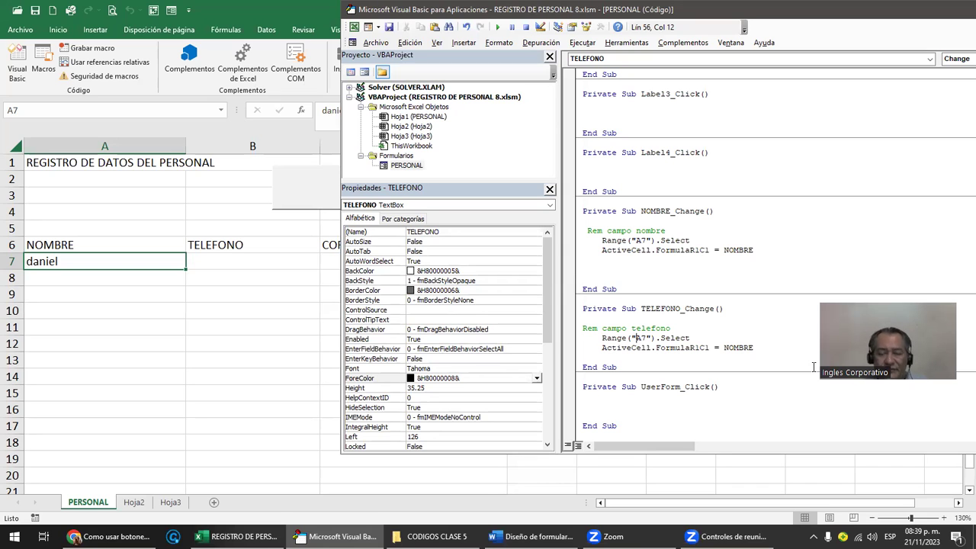
type("bB")
key("Delete")
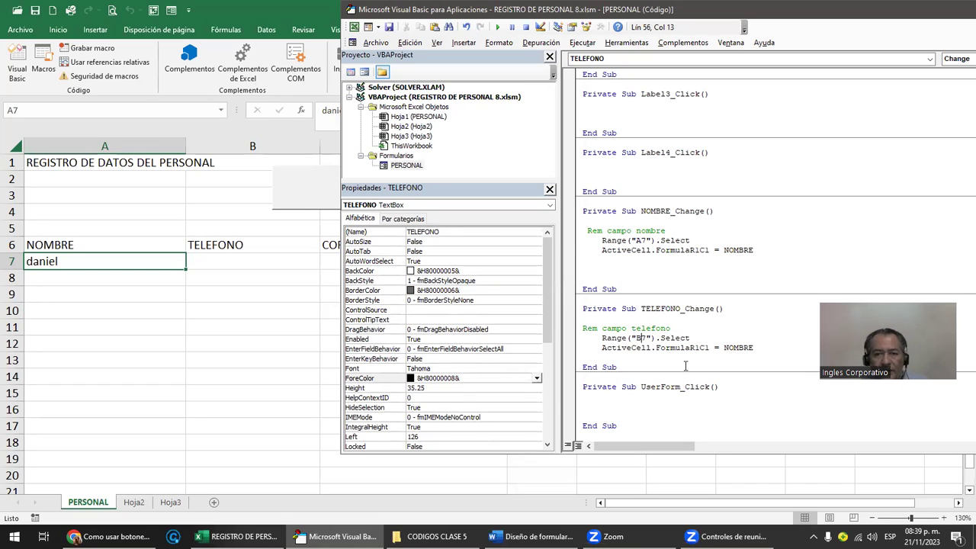
left_click_drag(602, 338, 688, 338)
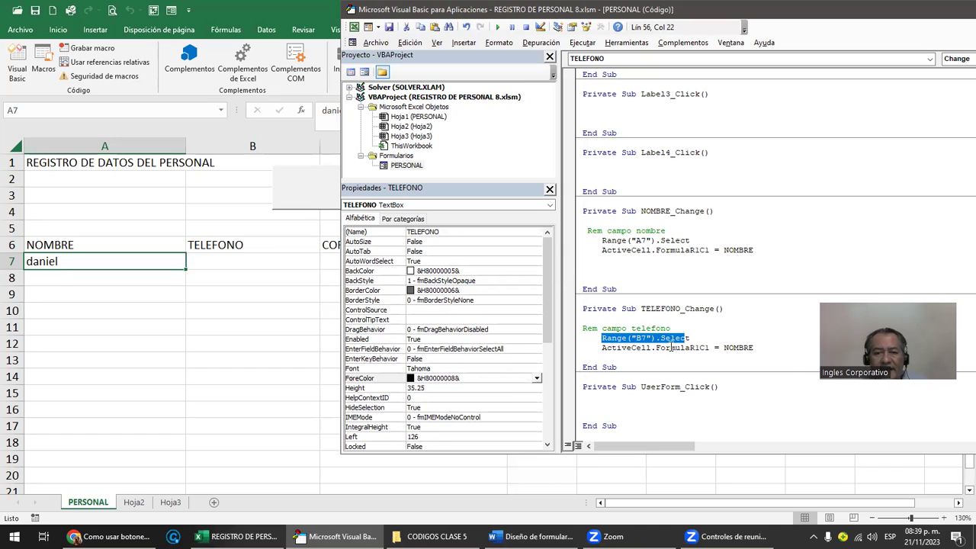
- Replace NOMBRE with TELEFONO in the ActiveCell.FormulaR1C1 assignment line
left_click(722, 347)
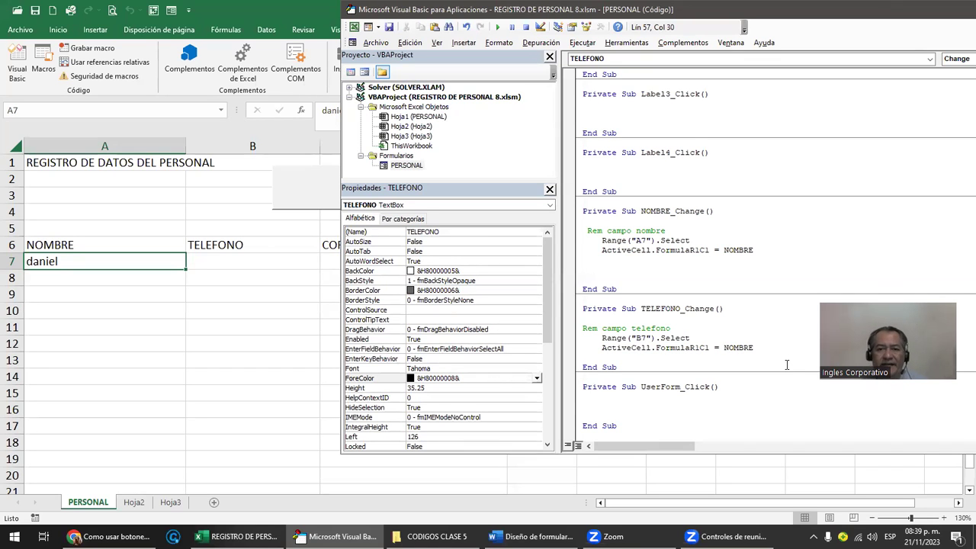
type("telefono")
key("BackSpace")
key("BackSpace")
key("BackSpace")
key("BackSpace")
key("BackSpace")
key("BackSpace")
key("BackSpace")
key("BackSpace")
type("TELEFONO")
key("Delete")
key("Delete")
key("Delete")
key("Delete")
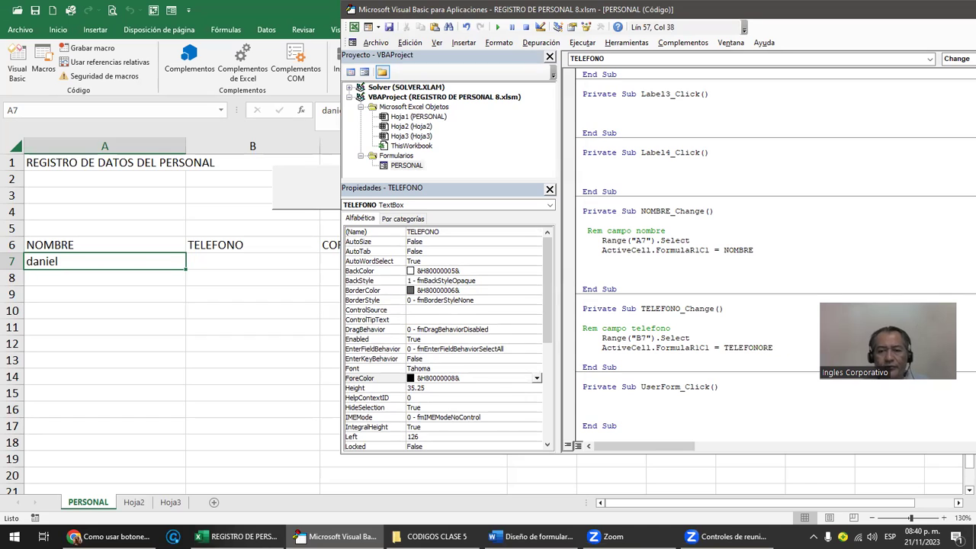
key("Delete")
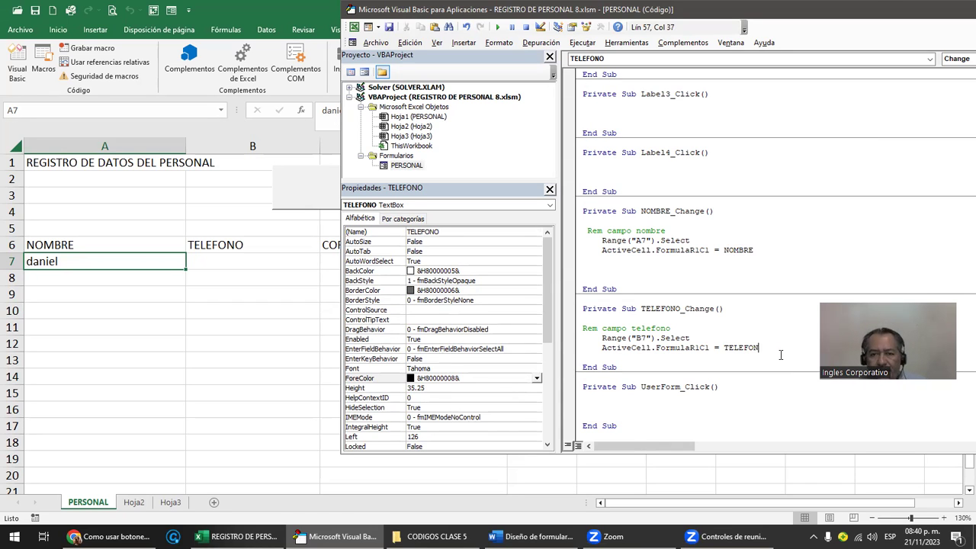
- Test-run the form with a name entry of XXXXXX so it fills cell A7, then stop it
left_click(501, 27)
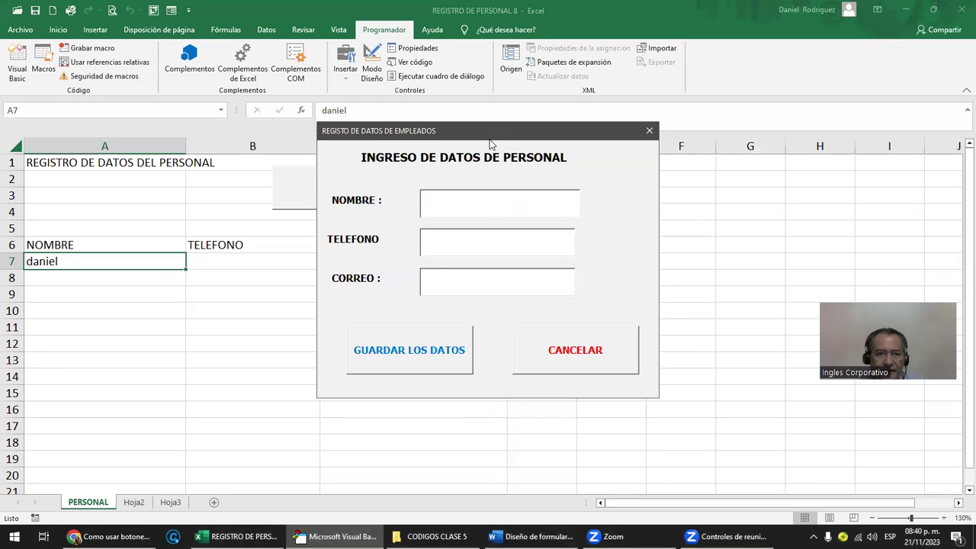
left_click_drag(495, 130, 596, 127)
type("XXXXXX")
type("1111111")
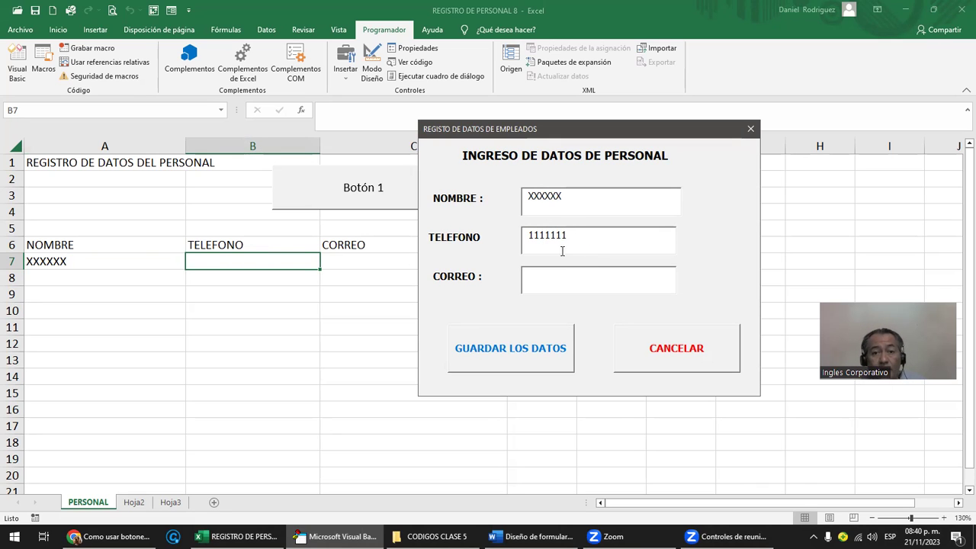
left_click(750, 129)
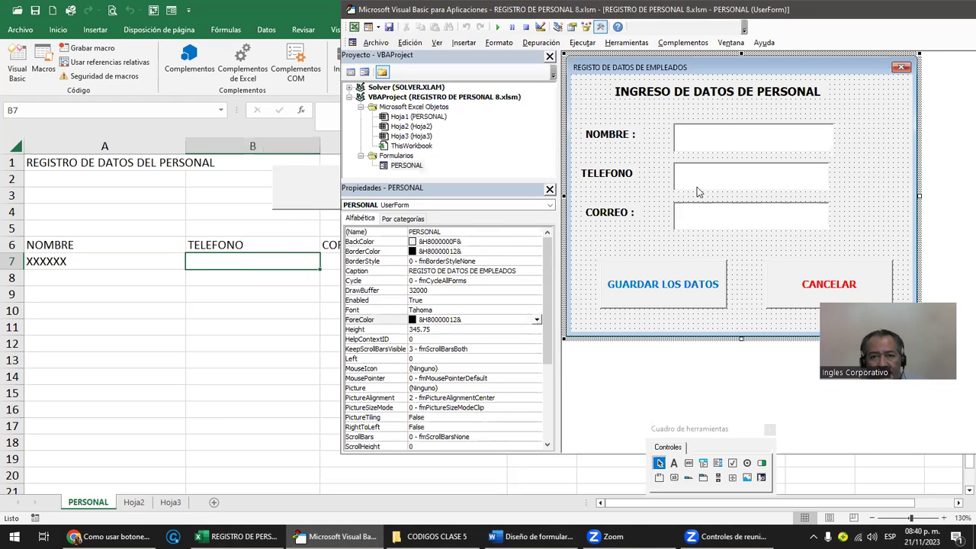
- Review the TELEFONO_Change code, then rerun the form and enter phone 2222222 so it fills B7
double_click(695, 179)
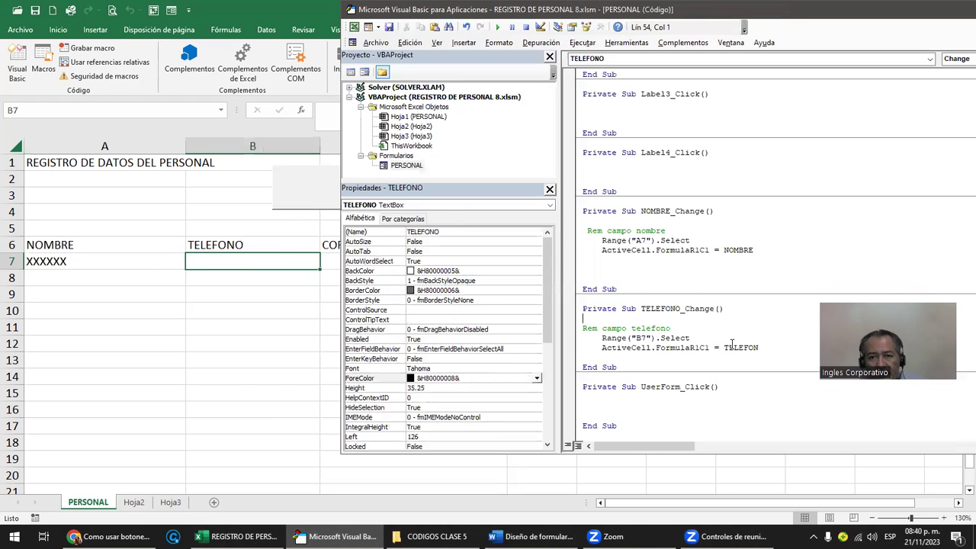
left_click(765, 348)
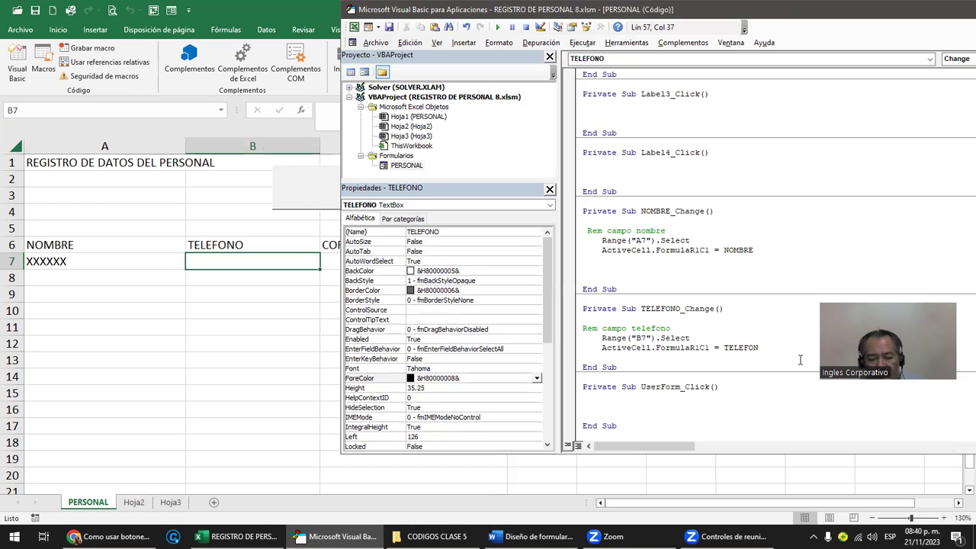
left_click(497, 27)
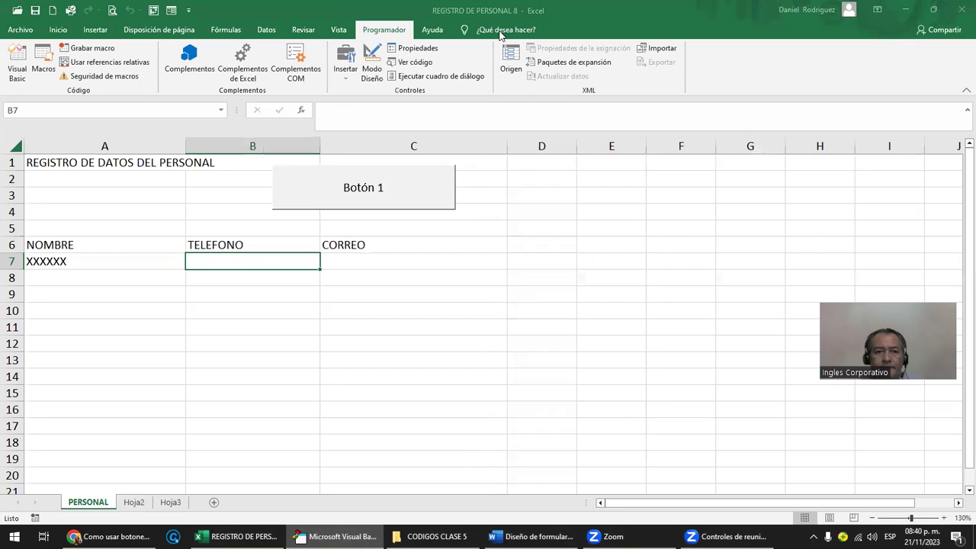
left_click_drag(449, 135, 564, 144)
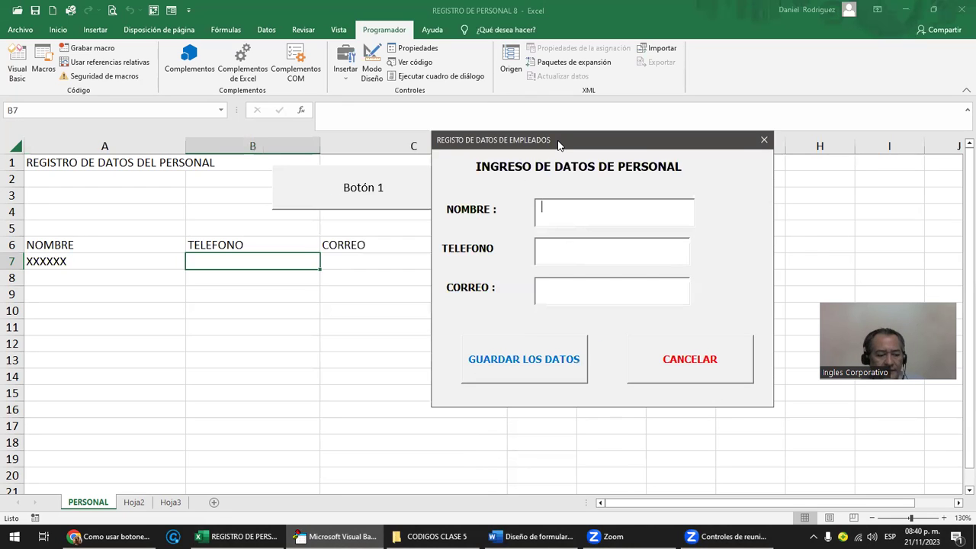
type("FFFFF")
left_click(573, 253)
type("2222222")
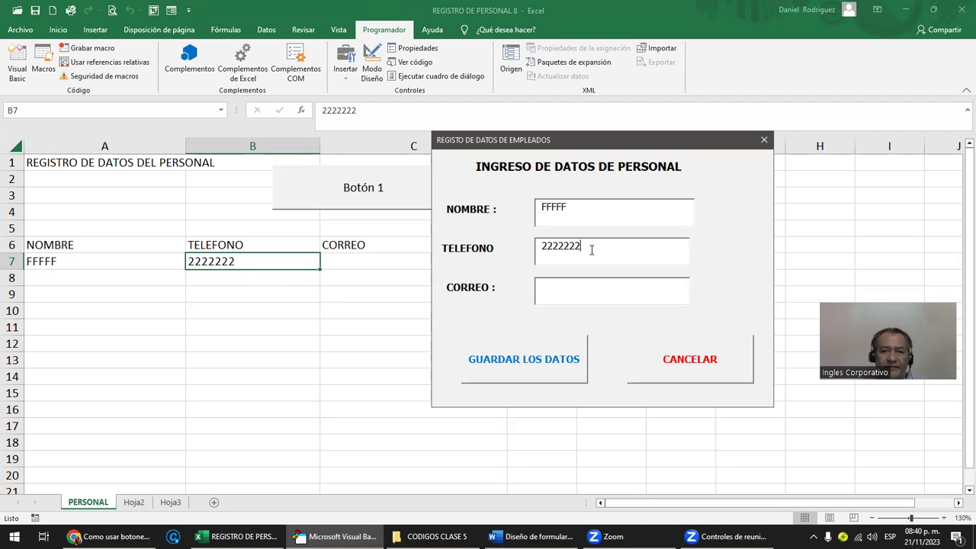
left_click_drag(591, 250, 539, 249)
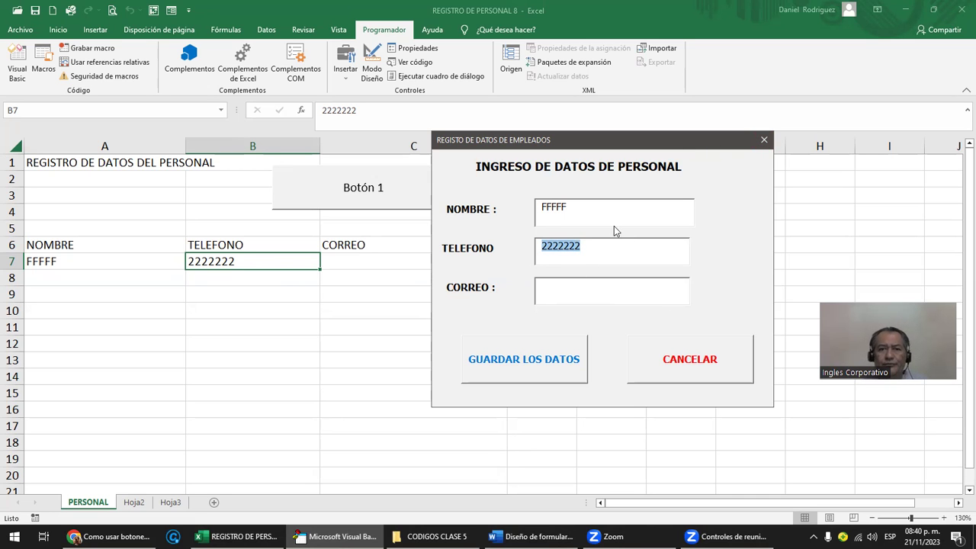
left_click(764, 140)
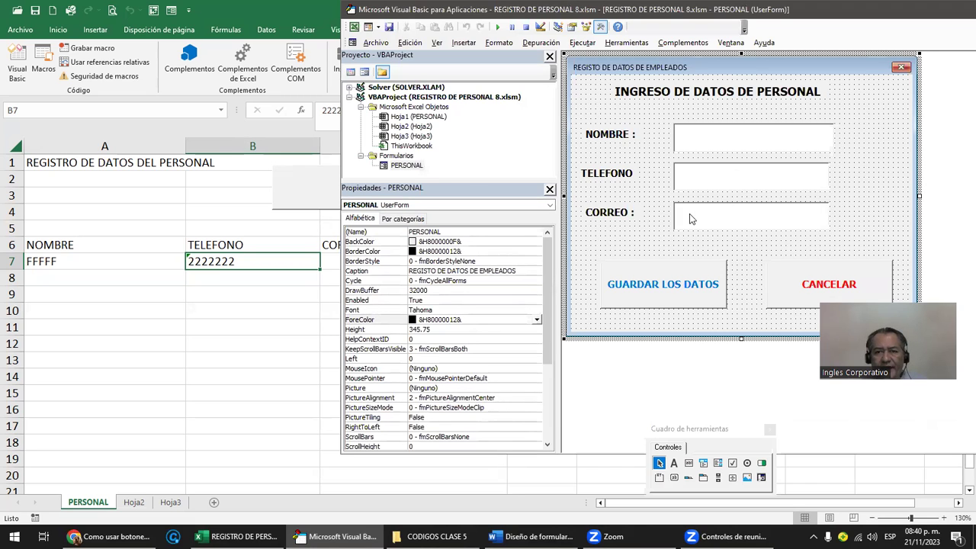
- Open the CORREO box's code and select the NOMBRE procedure's three body lines
left_click(687, 219)
left_click(686, 215)
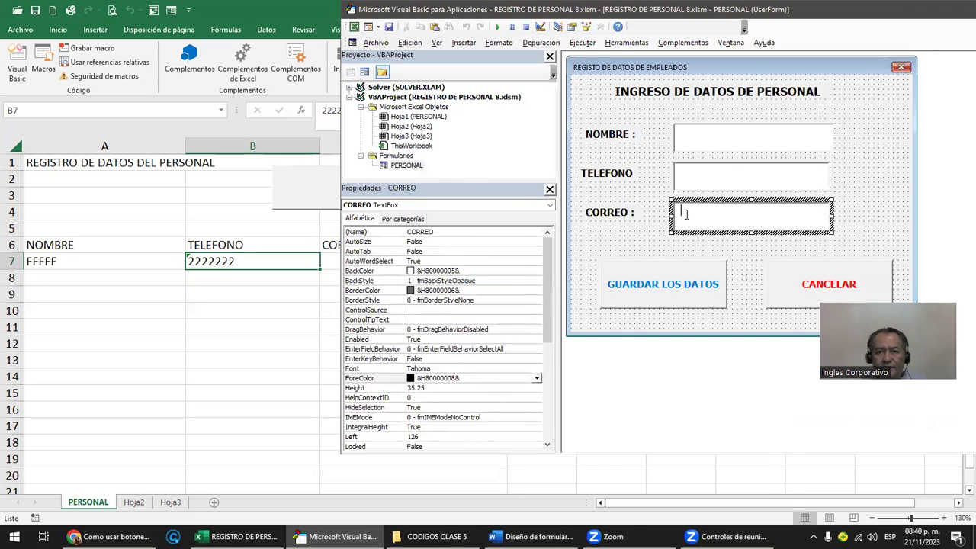
double_click(688, 216)
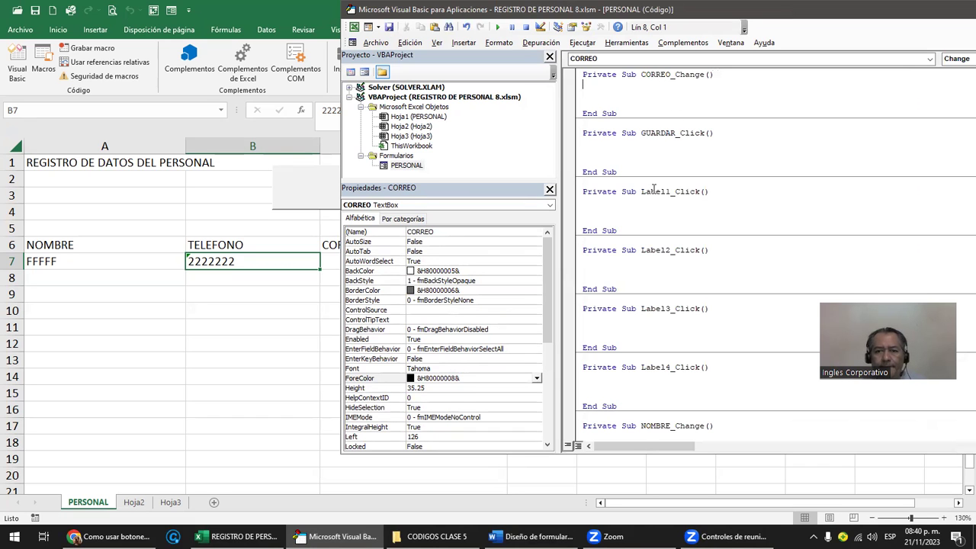
scroll(654, 191, "down", 2)
scroll(654, 206, "down", 2)
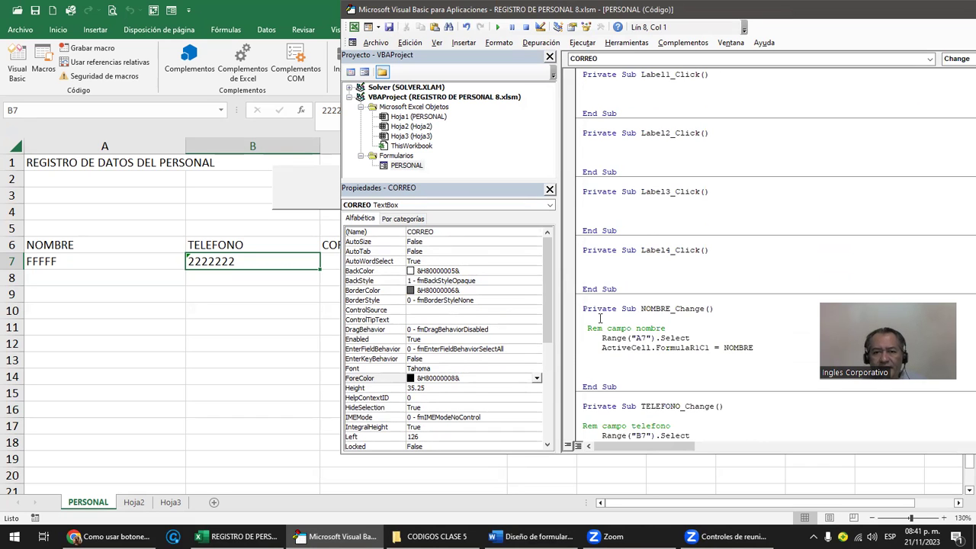
left_click_drag(587, 328, 755, 348)
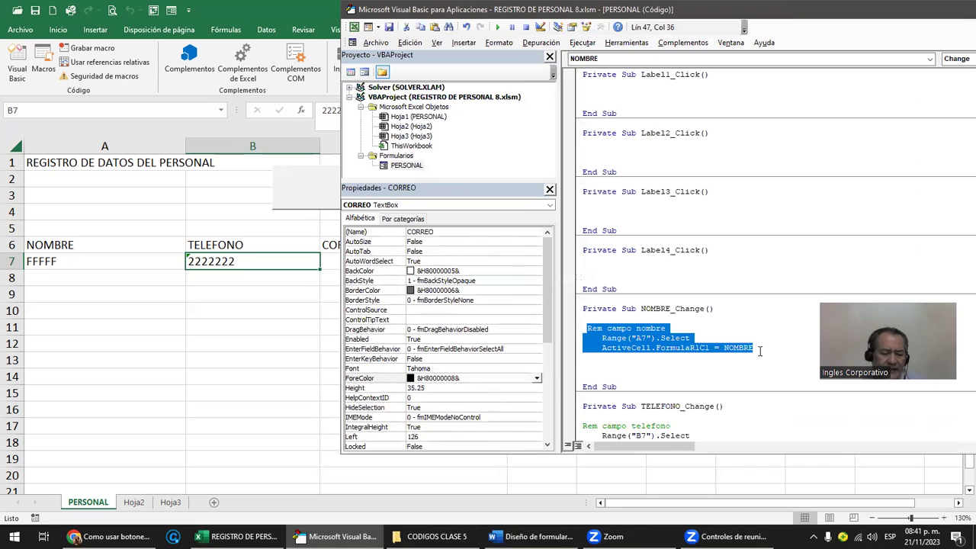
scroll(760, 351, "up", 4)
scroll(760, 350, "up", 2)
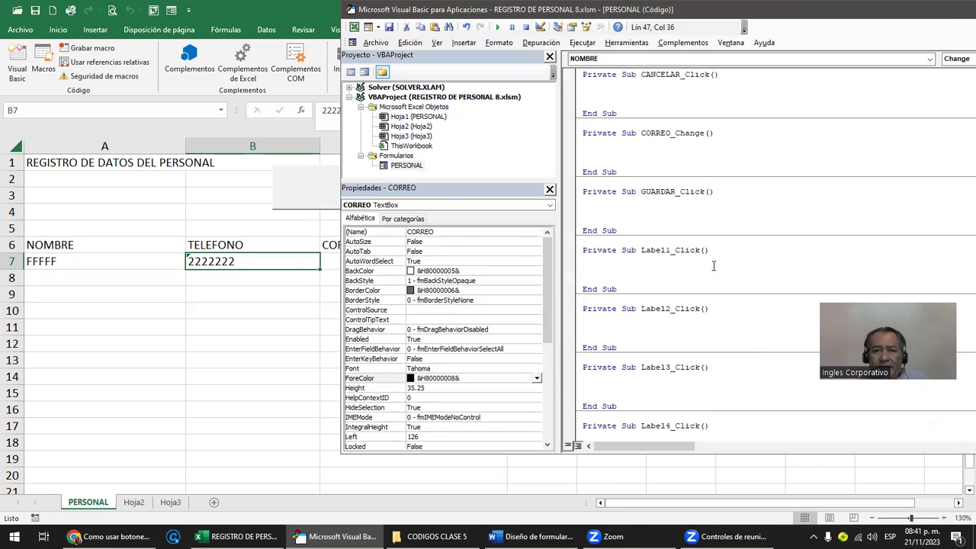
- Paste those lines into CORREO_Change and trim the comment to 'Rem campo'
left_click(648, 133)
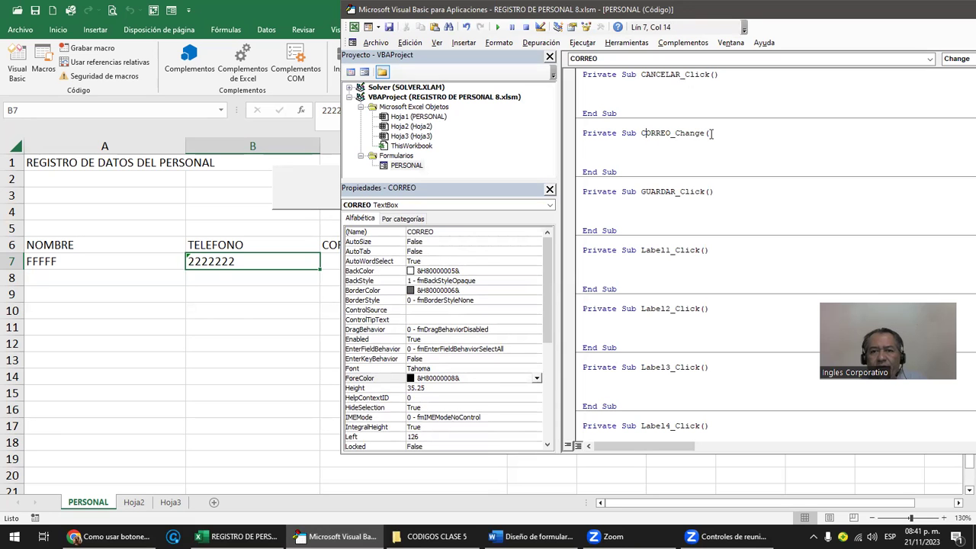
double_click(398, 165)
double_click(698, 215)
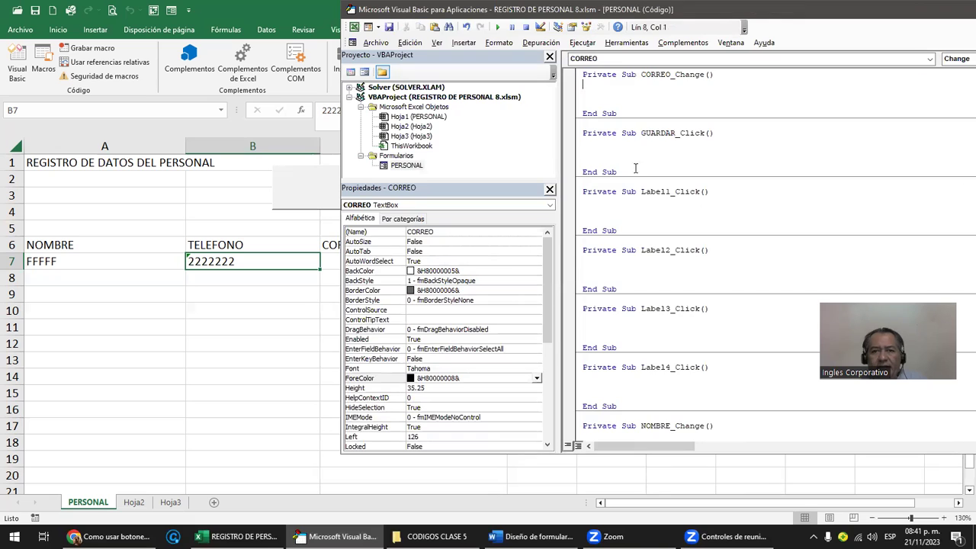
type("Rem campo nombre     Range(\"A7\").Select     ActiveCell.FormulaR1C1 = NOMBRE")
key("Up")
left_click(661, 84)
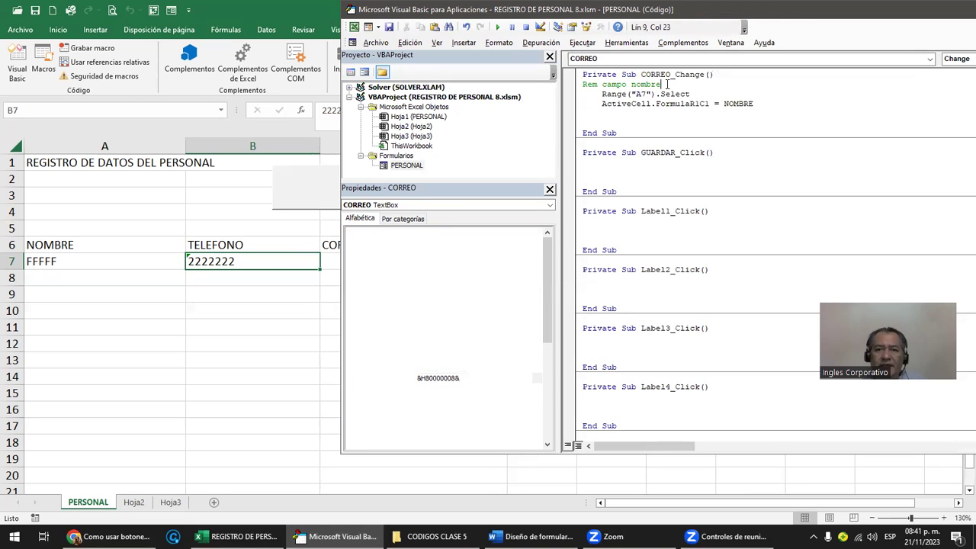
key("BackSpace")
key("BackSpace")
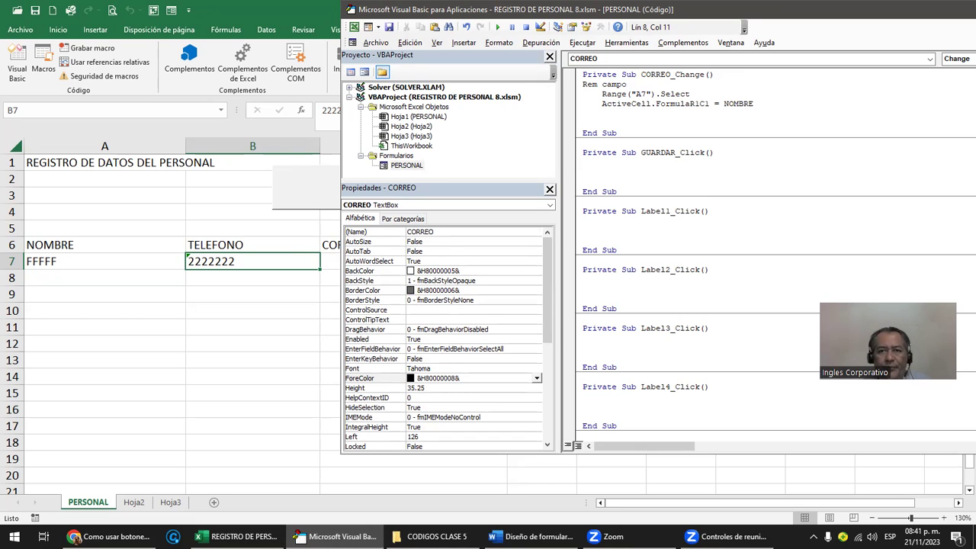
- Edit CORREO_Change to read 'Rem campo CORREO', Range("C7").Select and FormulaR1C1 = CORREO
type("CORREO")
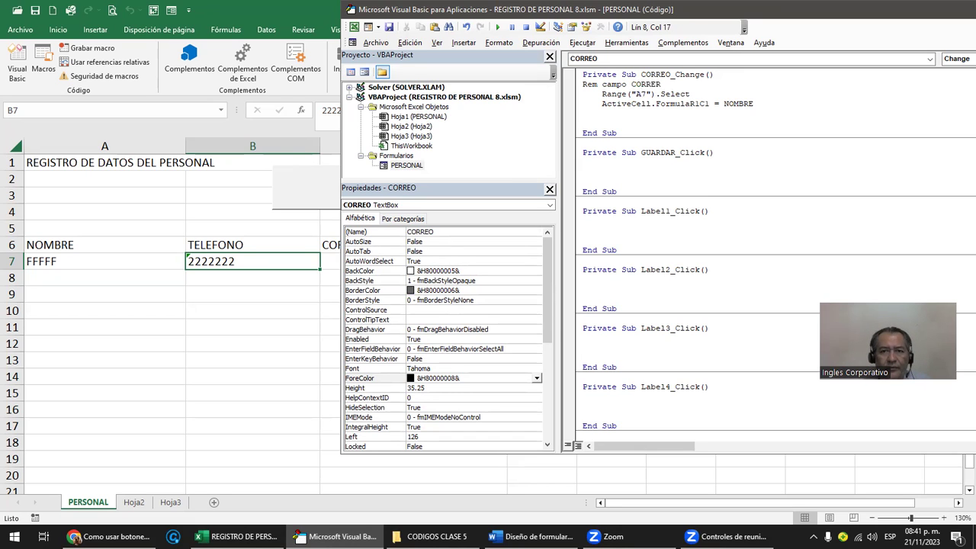
key("Down")
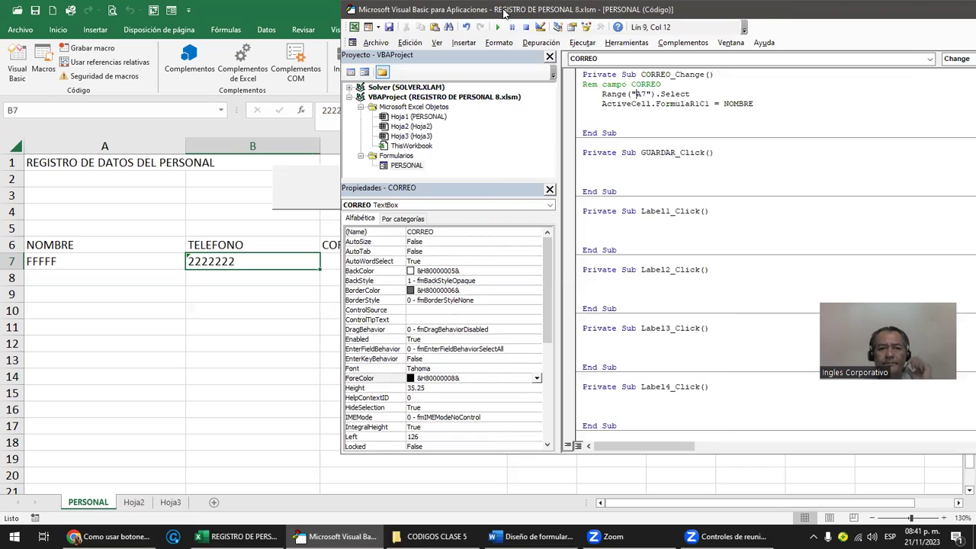
left_click_drag(503, 10, 652, 18)
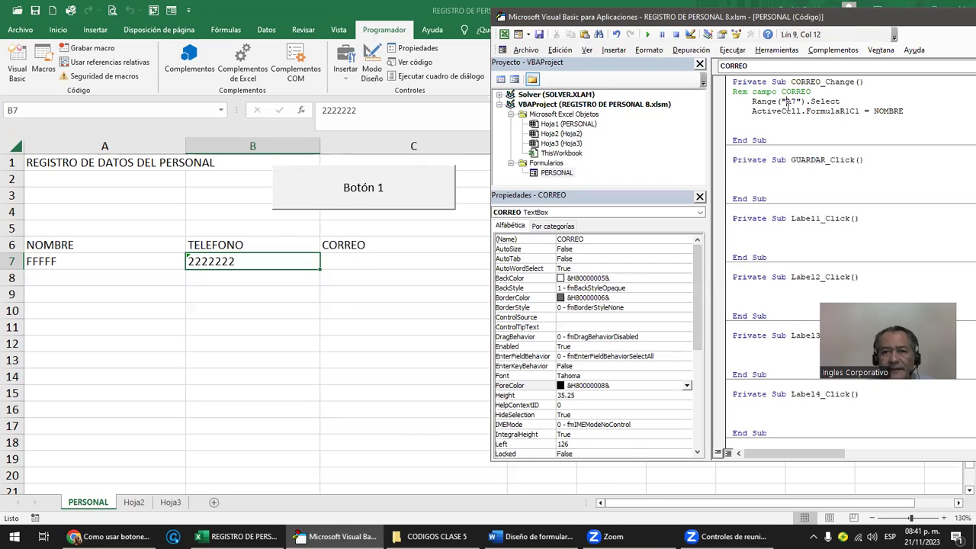
key("Delete")
type("C")
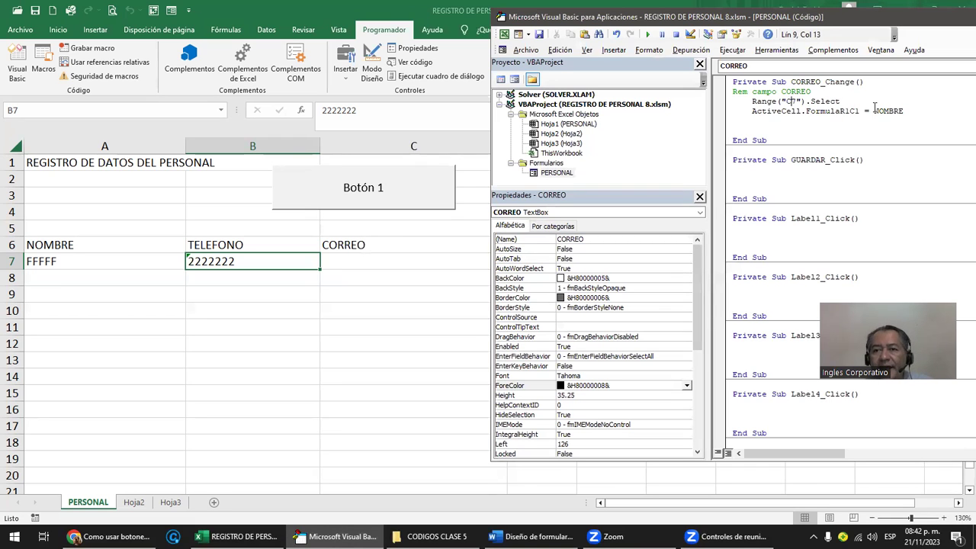
left_click(874, 111)
key("Delete")
key("Delete")
key("Delete")
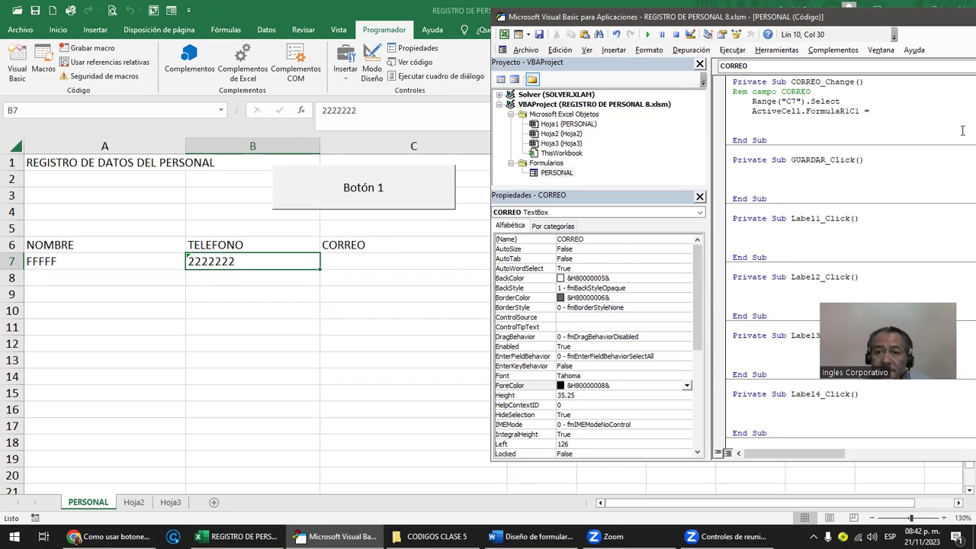
type("CORREO")
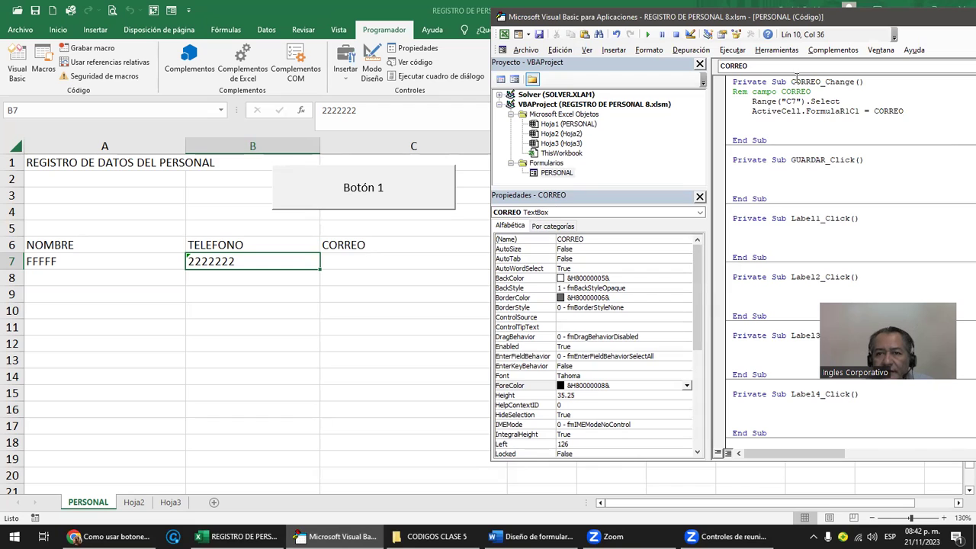
left_click_drag(790, 81, 818, 81)
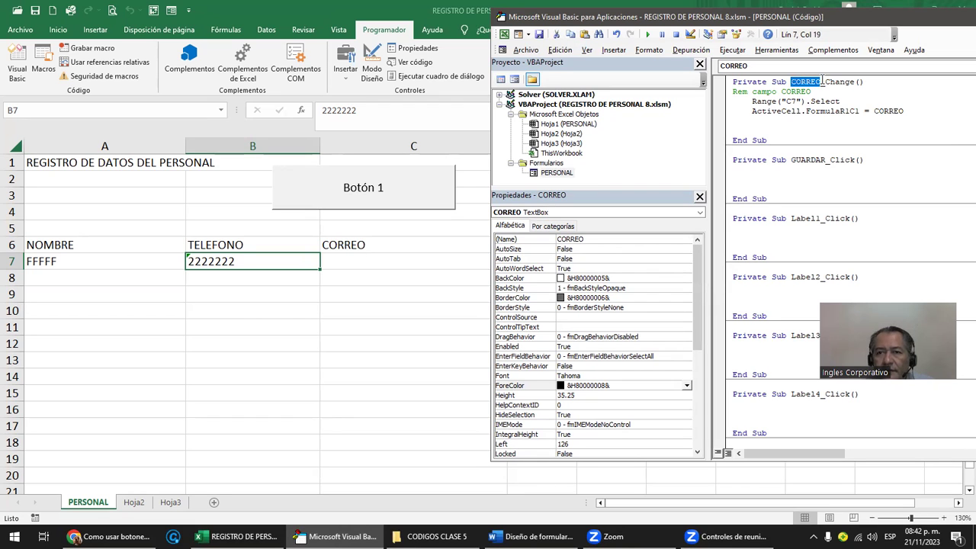
left_click_drag(874, 111, 915, 118)
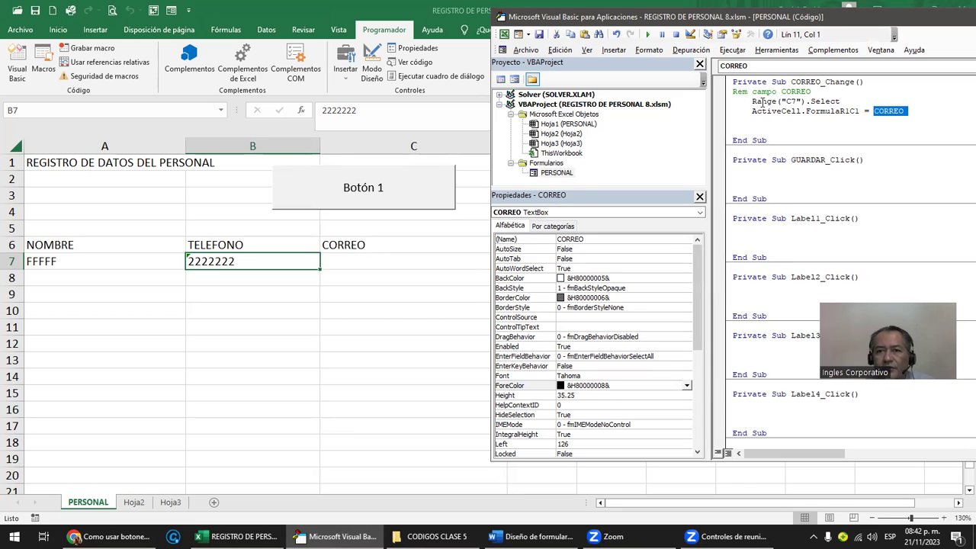
left_click_drag(749, 17, 651, 9)
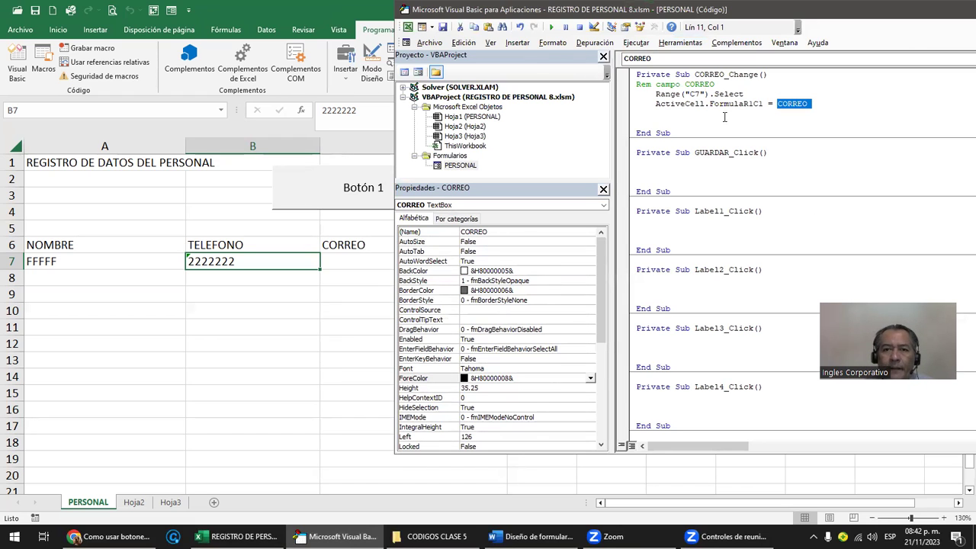
- Run the form with AAAAA, 111111 and XXXXX, try GUARDAR, then close and maximize the editor
left_click(551, 28)
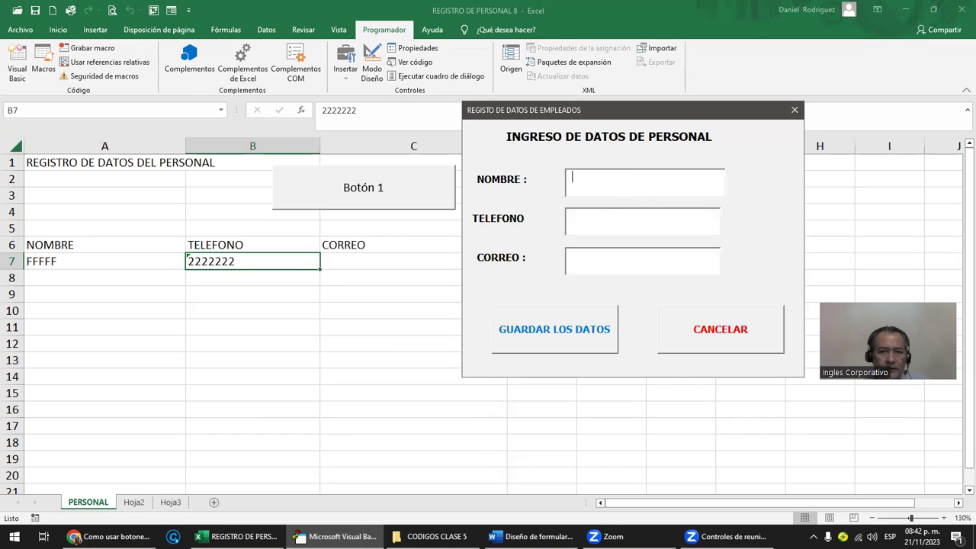
type("AAAAA")
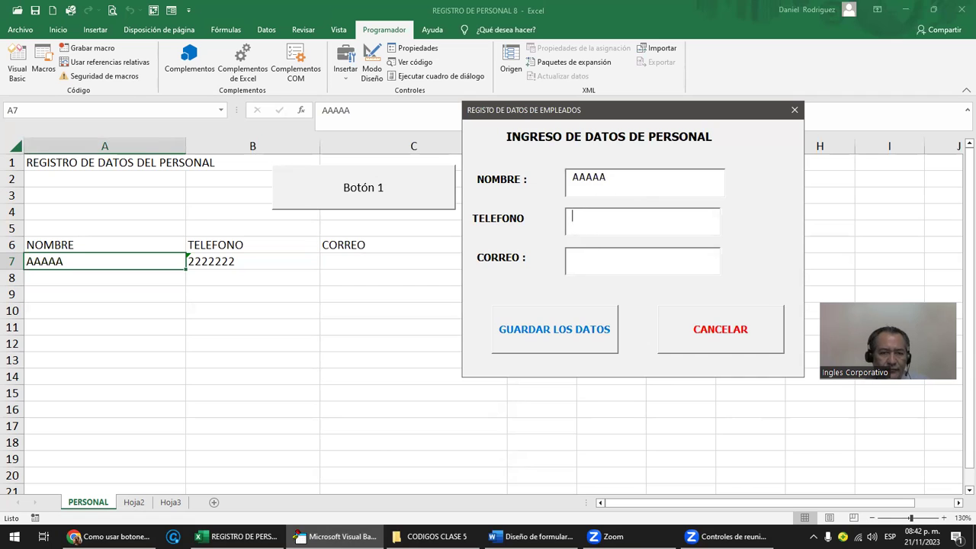
type("111111")
left_click(577, 261)
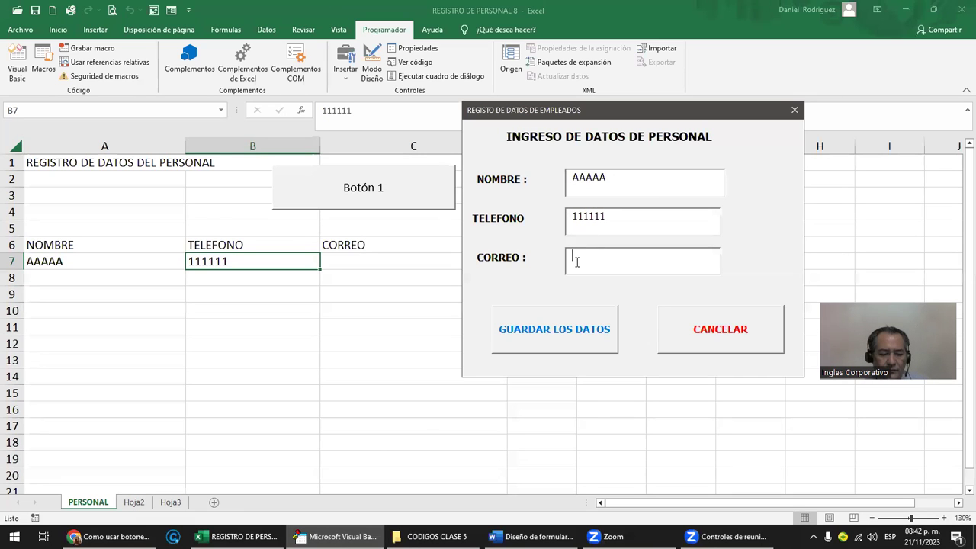
type("XXXXX")
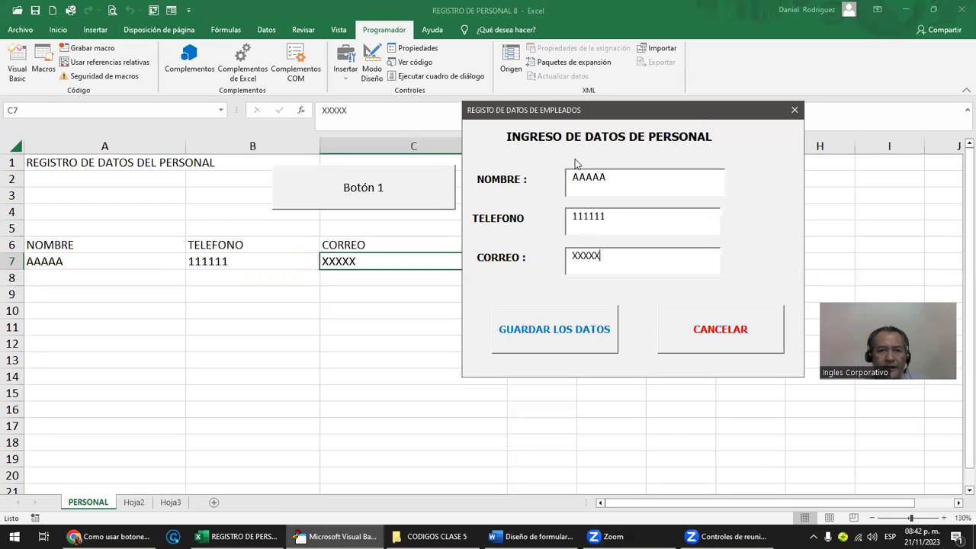
left_click_drag(616, 119, 702, 110)
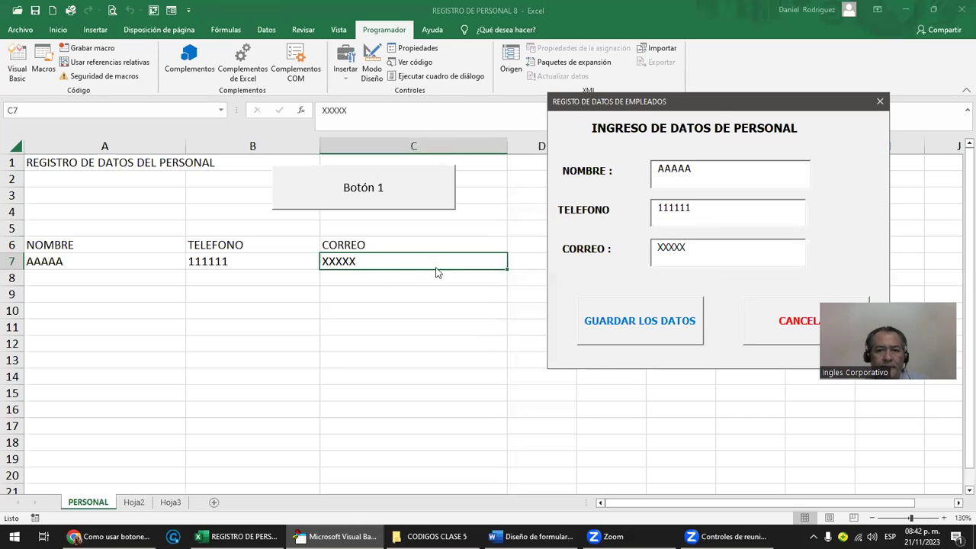
left_click(653, 329)
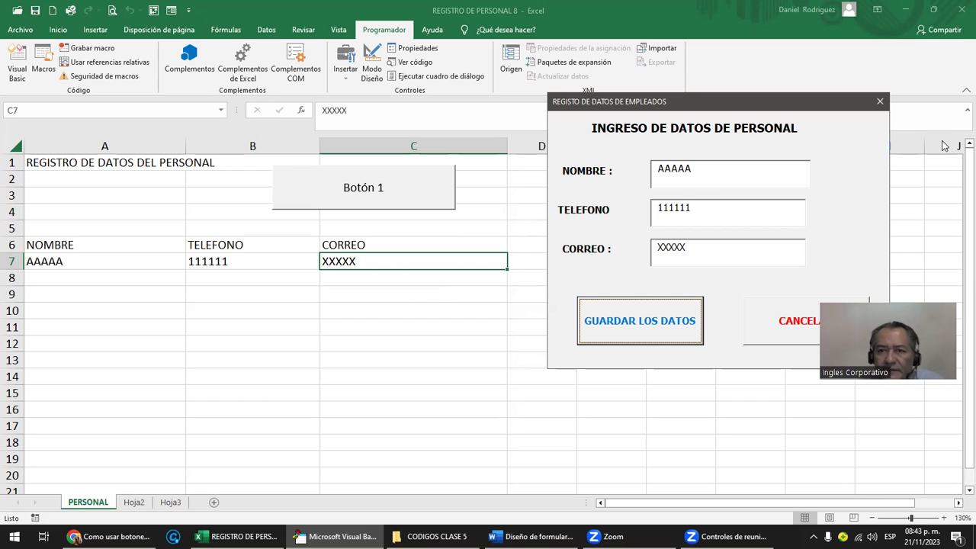
left_click(880, 102)
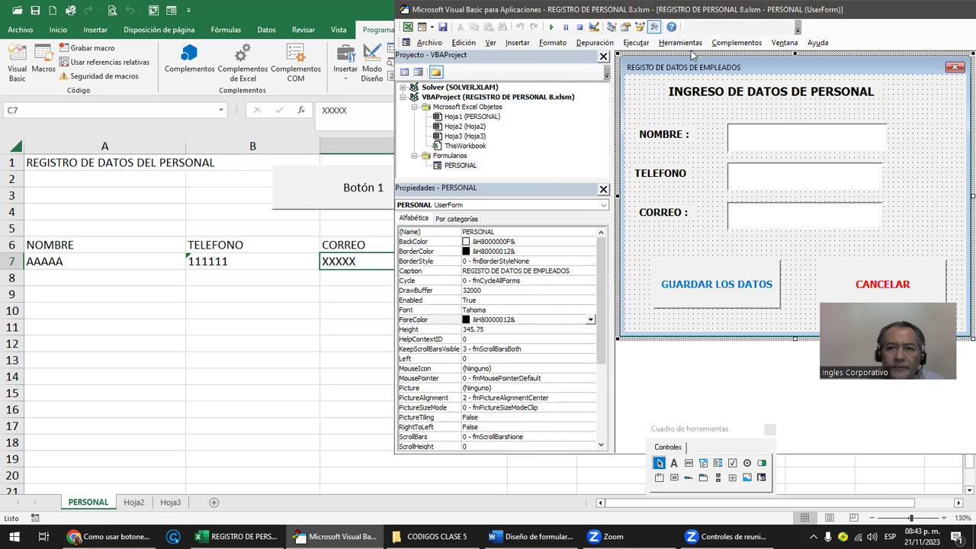
double_click(685, 9)
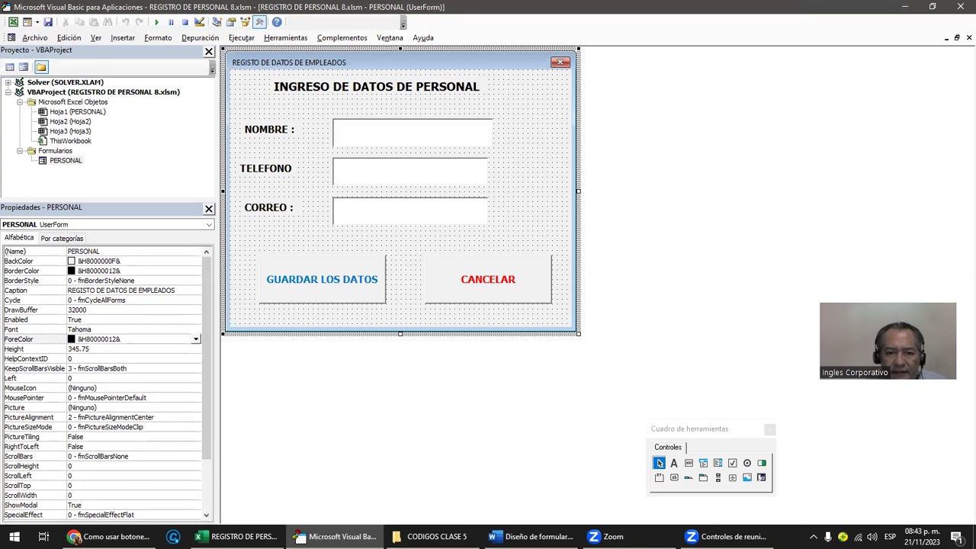
- Maximize the Word reference document and scroll to the INGRESAR_DATOS_CLICK procedure
left_click(531, 536)
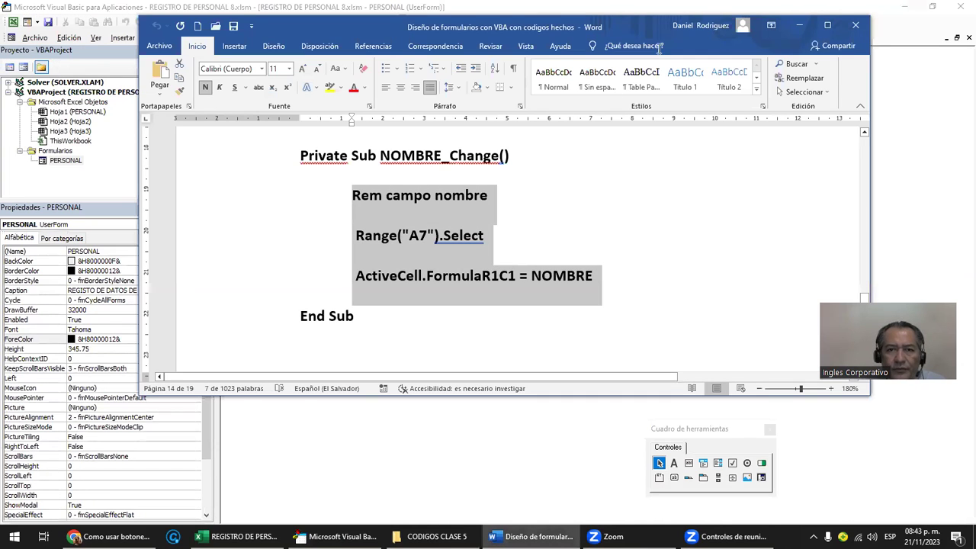
left_click(827, 25)
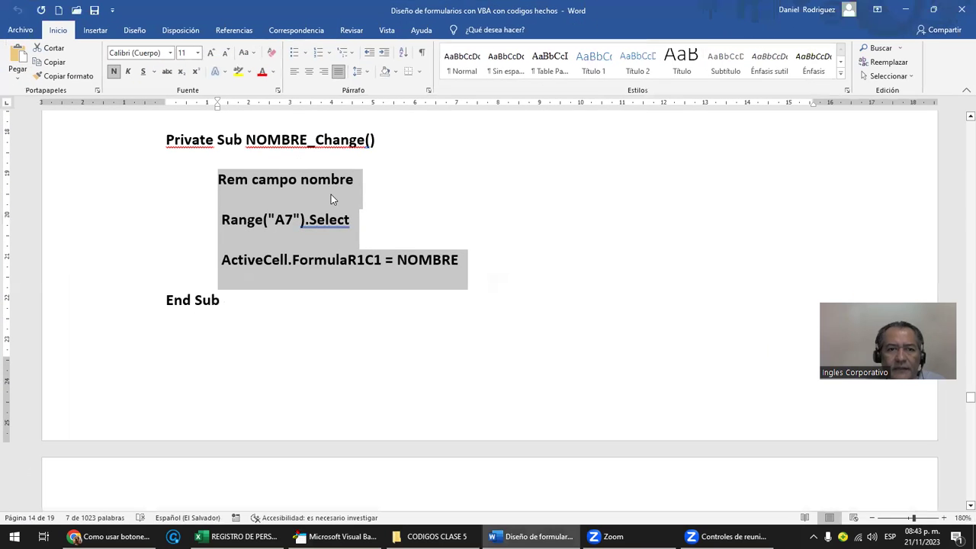
left_click(261, 139)
scroll(261, 145, "down", 8)
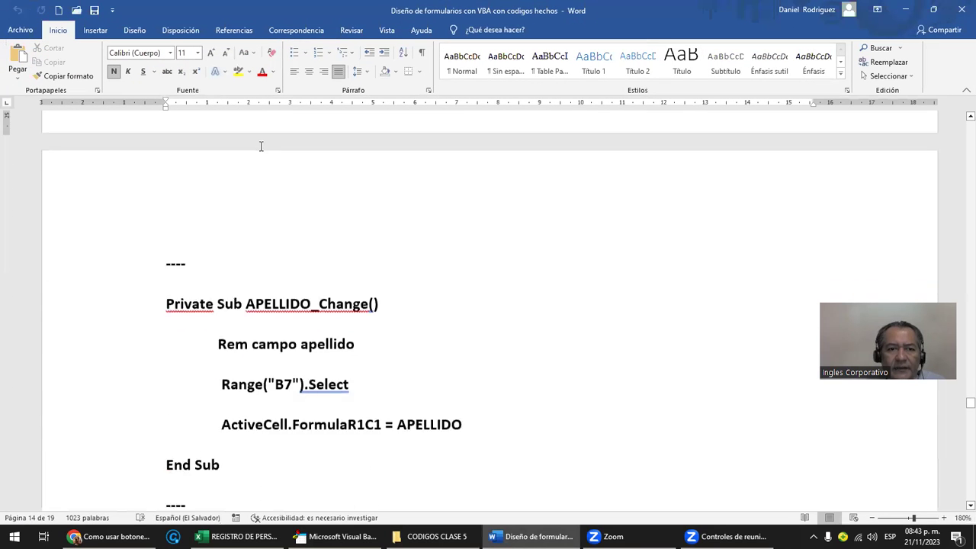
left_click(275, 203)
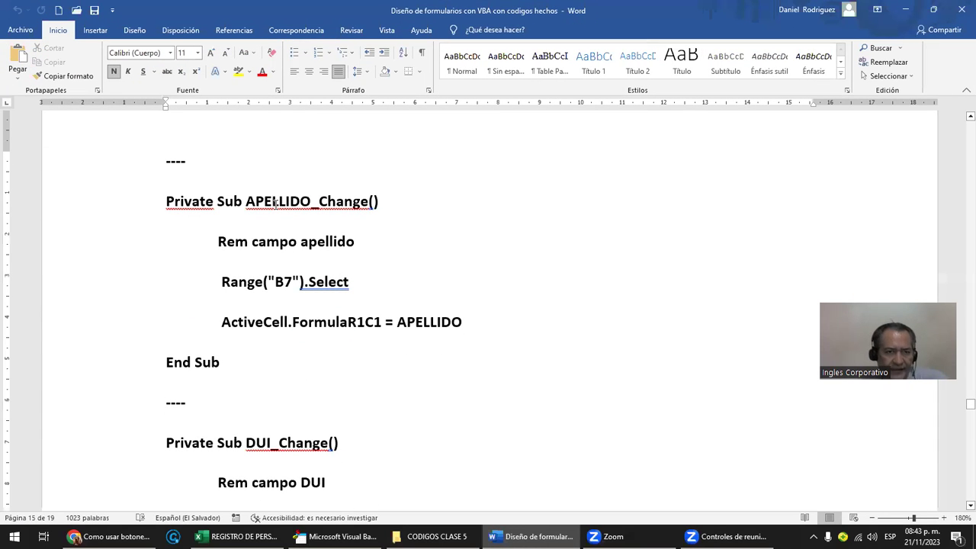
scroll(232, 204, "down", 5)
scroll(232, 204, "down", 4)
scroll(232, 204, "down", 4)
scroll(232, 206, "down", 4)
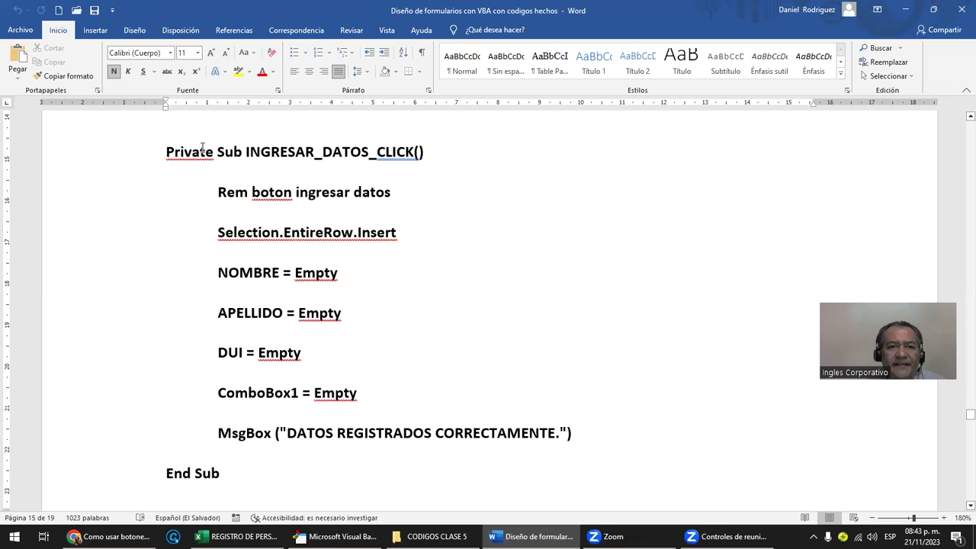
left_click_drag(247, 152, 414, 154)
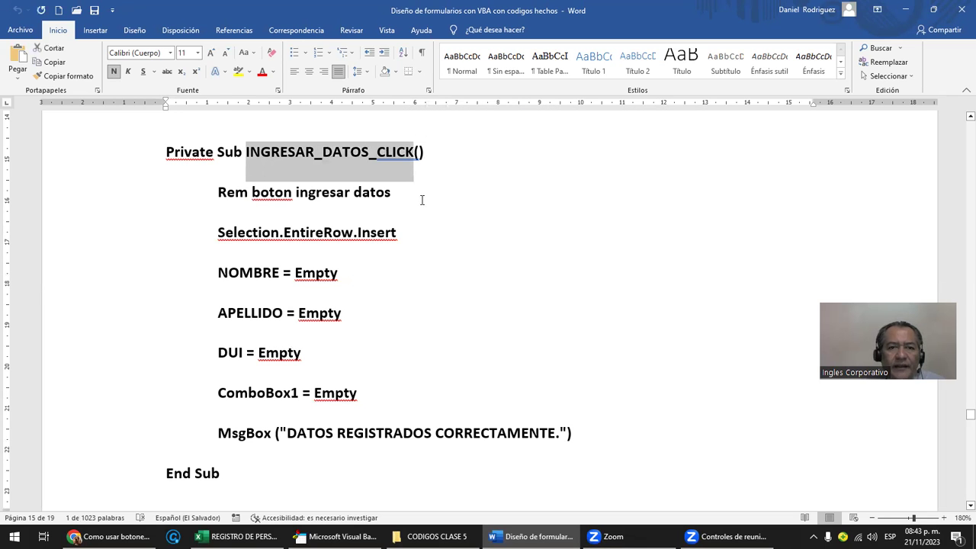
left_click_drag(404, 195, 217, 195)
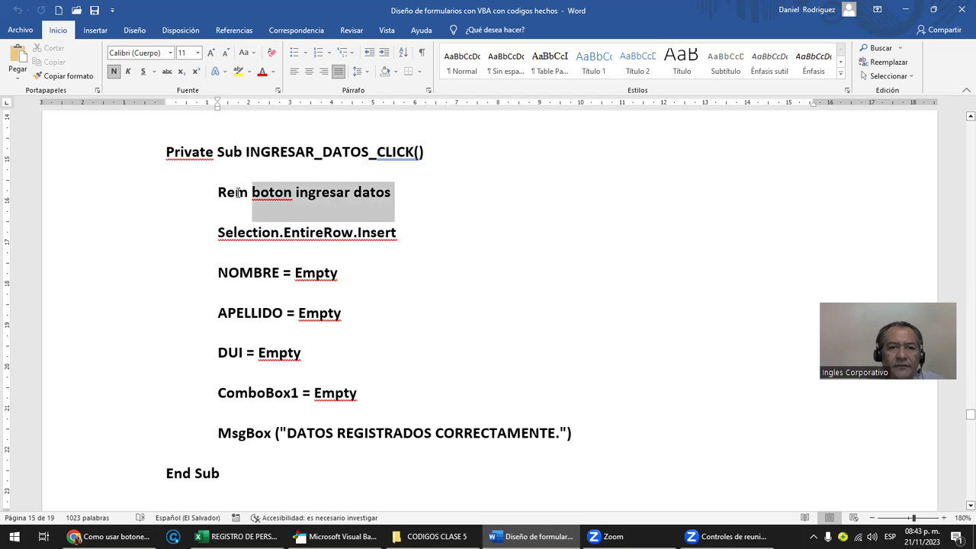
left_click(193, 228)
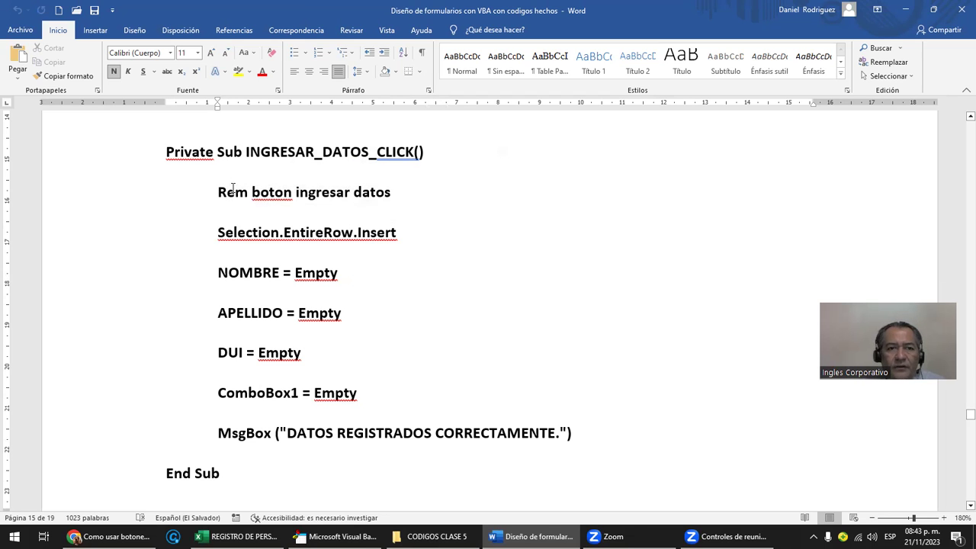
- Select the code from 'Rem boton ingresar datos' through the MsgBox line, then return to VBA
left_click_drag(218, 191, 272, 361)
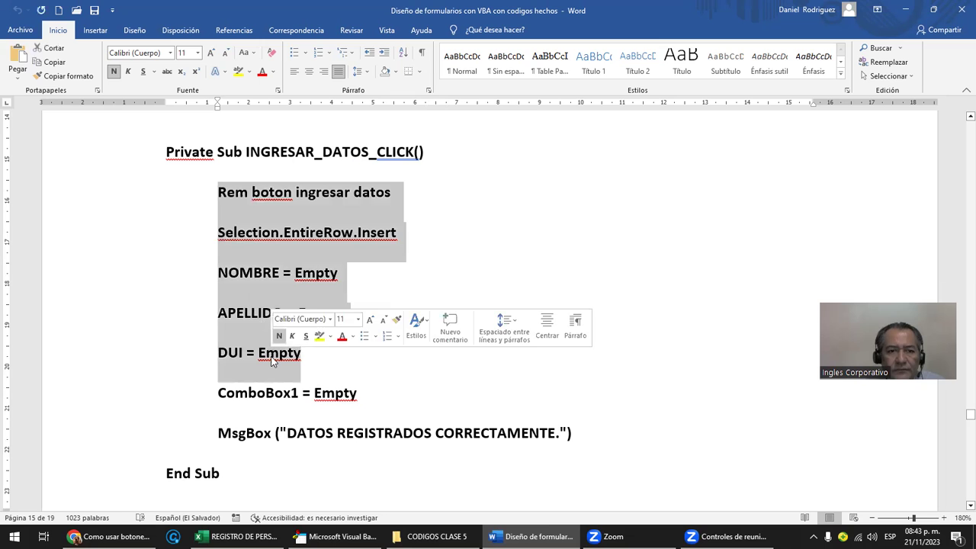
scroll(272, 360, "down", 1)
key("shift+Down")
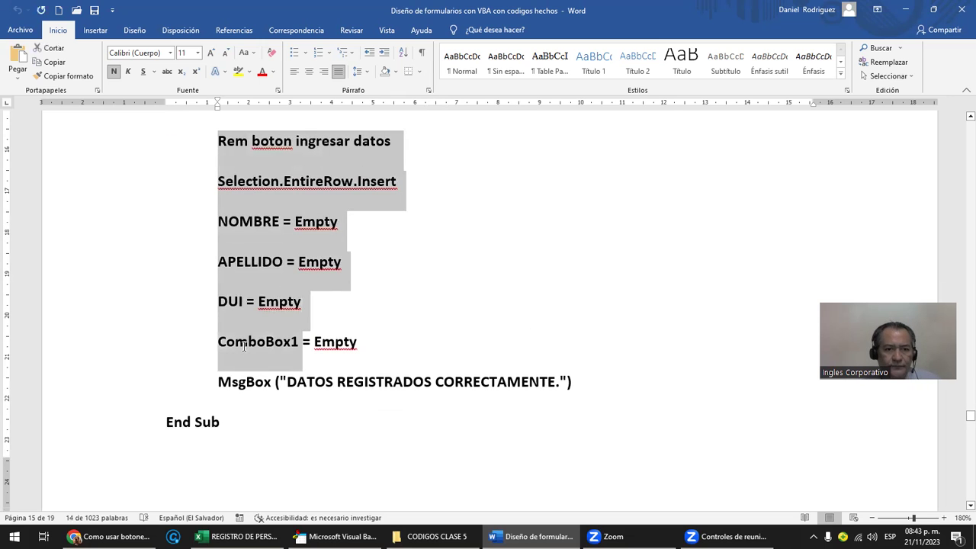
key("shift+Down")
key("shift+Right")
key("shift+Right")
key("shift+Right")
key("shift+Right")
key("shift+Right")
key("shift+Right")
key("shift+Right")
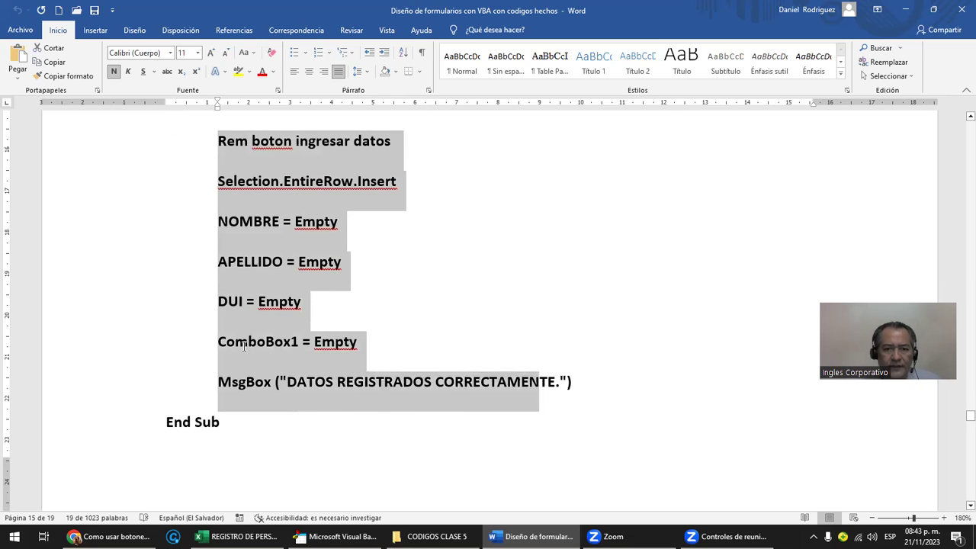
key("shift+Right")
key("shift+Right")
key("shift+Right")
key("shift+Left")
key("shift+Up")
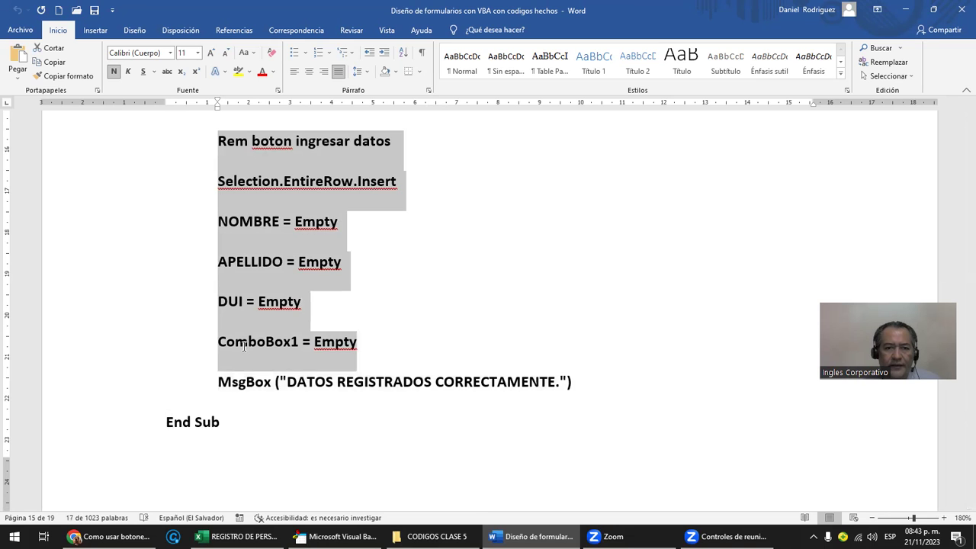
key("shift+Down")
key("shift+Right")
key("shift+Right")
key("shift+Right")
key("shift+Right")
key("shift+Right")
key("shift+Right")
key("shift+Right")
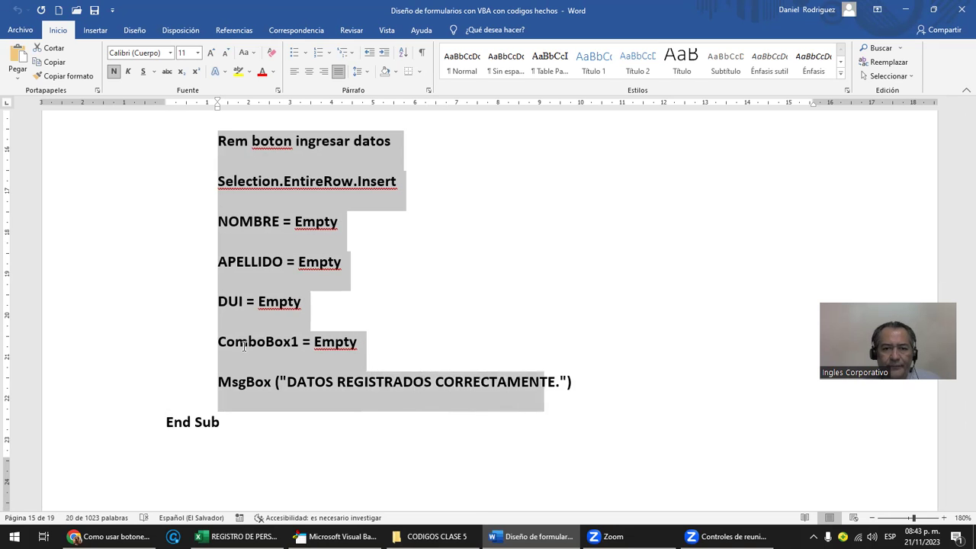
key("shift+Right")
key("shift+Right")
key("shift+Right")
key("ctrl+c")
scroll(282, 413, "up", 1)
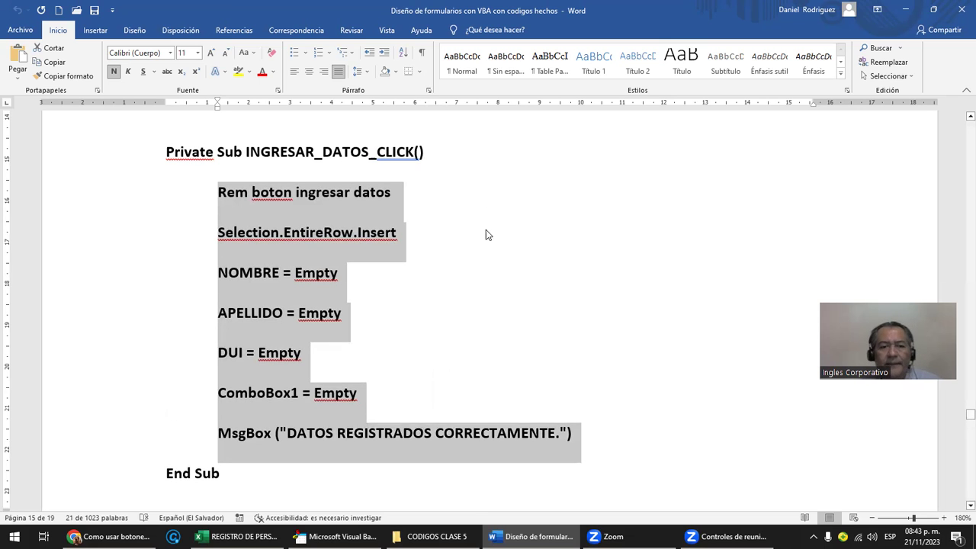
scroll(516, 284, "down", 1)
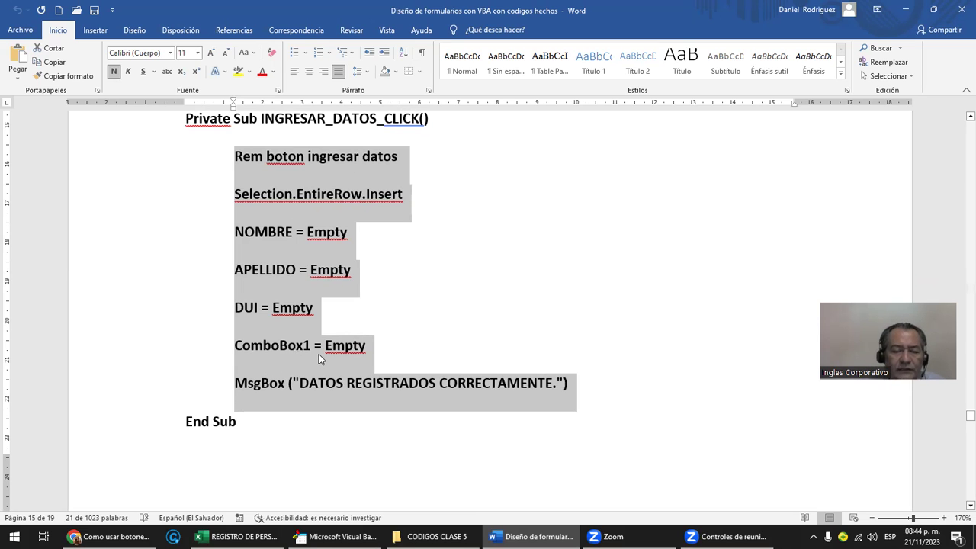
left_click(335, 536)
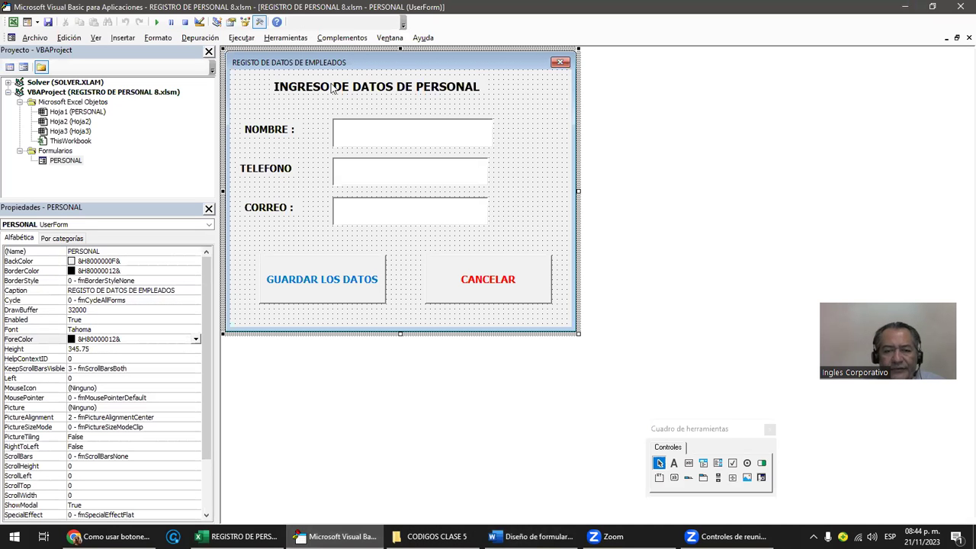
- Paste the copied code into GUARDAR_Click and indent it with Tab
double_click(333, 272)
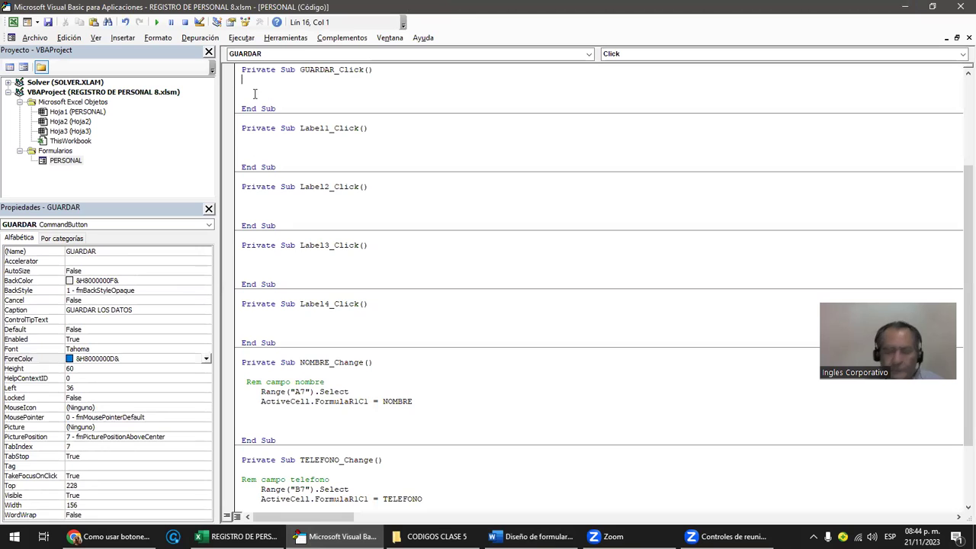
key("Return")
key("Return")
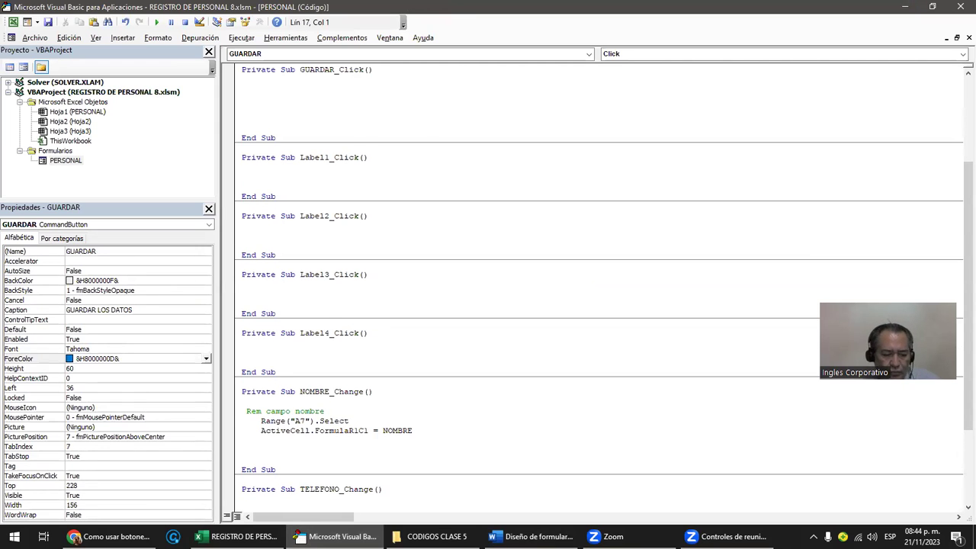
key("ctrl+v")
key("Up")
key("Up")
key("Up")
key("Up")
key("Up")
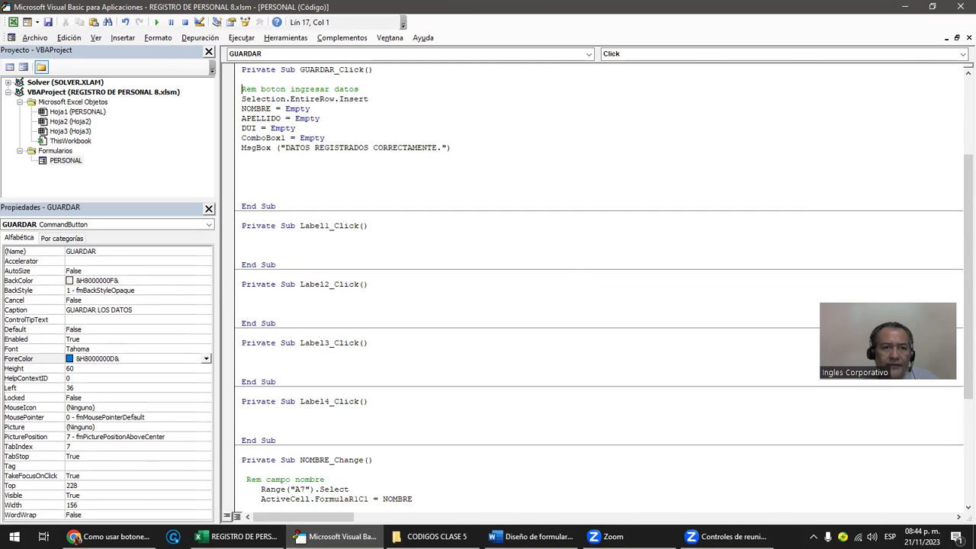
key("shift+Down")
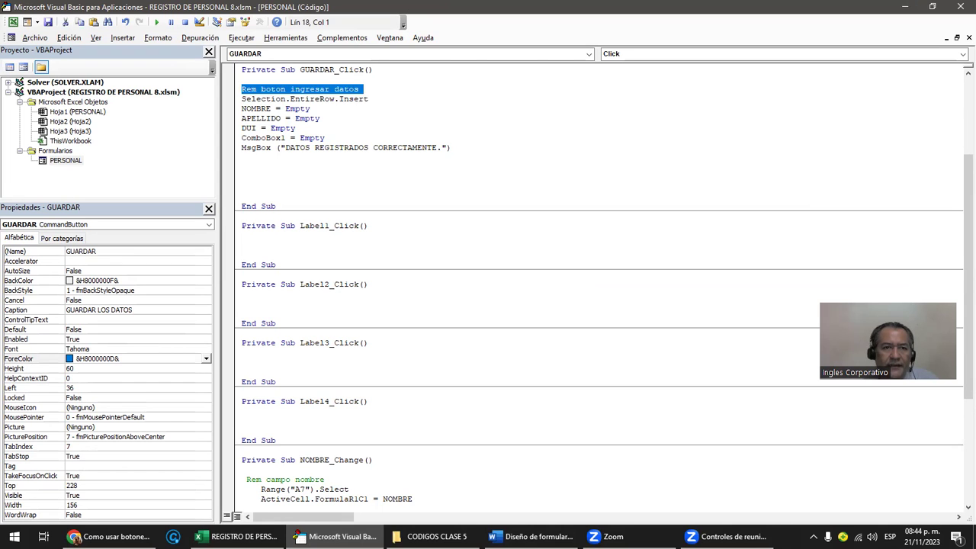
key("shift+Down")
key("shift+Down")
key("shift+Down")
key("shift+Down")
key("shift+Down")
key("shift+Down")
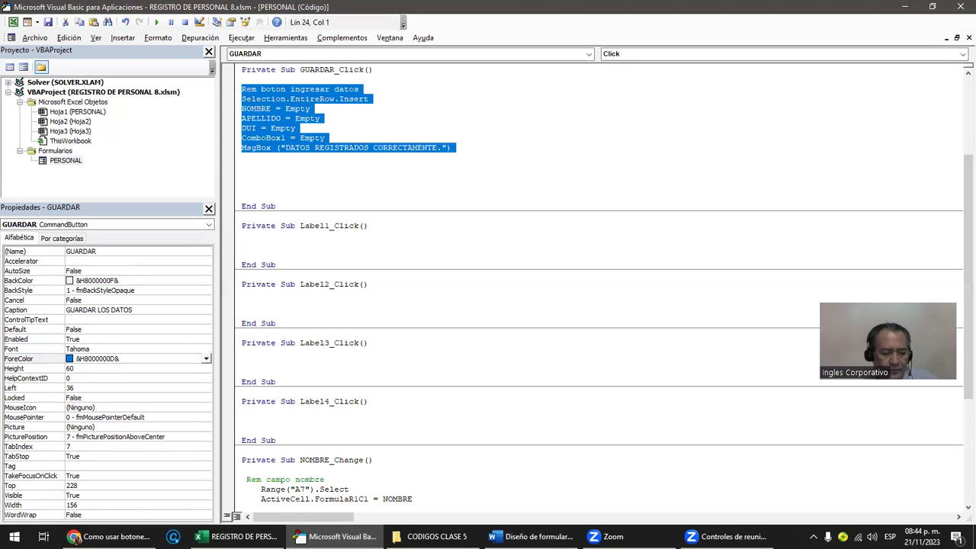
key("Tab")
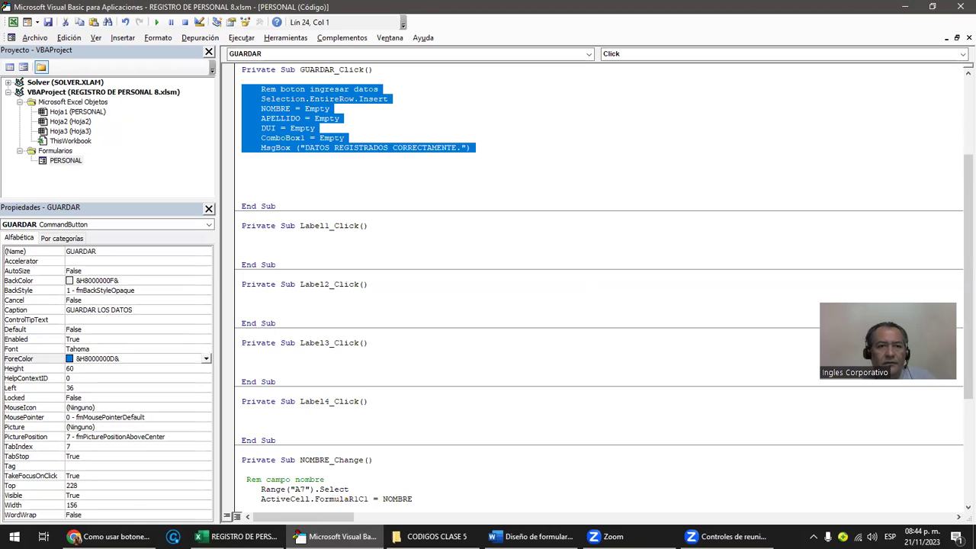
key("Up")
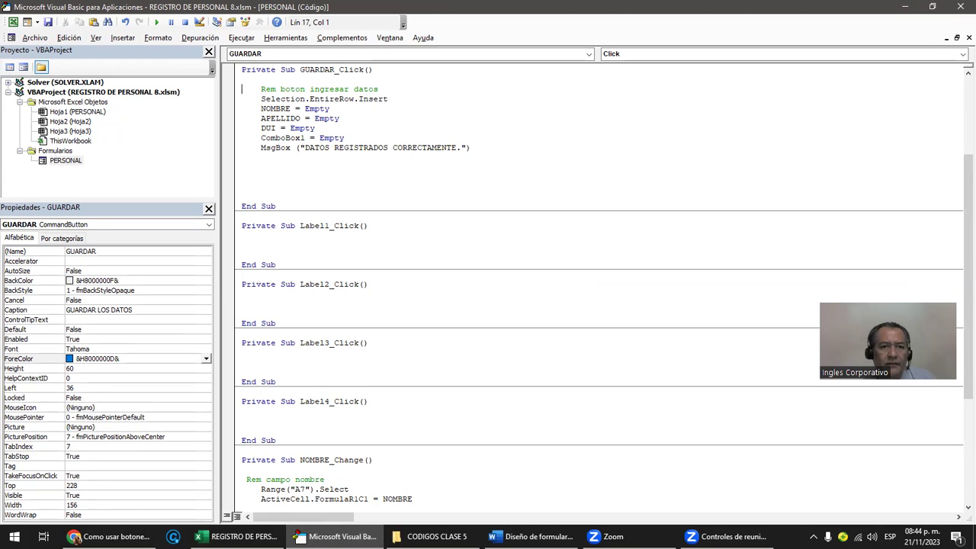
- Change the comment to 'Rem boton GUARDAR datos', add a line above Selection.EntireRow.Insert, and run
left_click(304, 89)
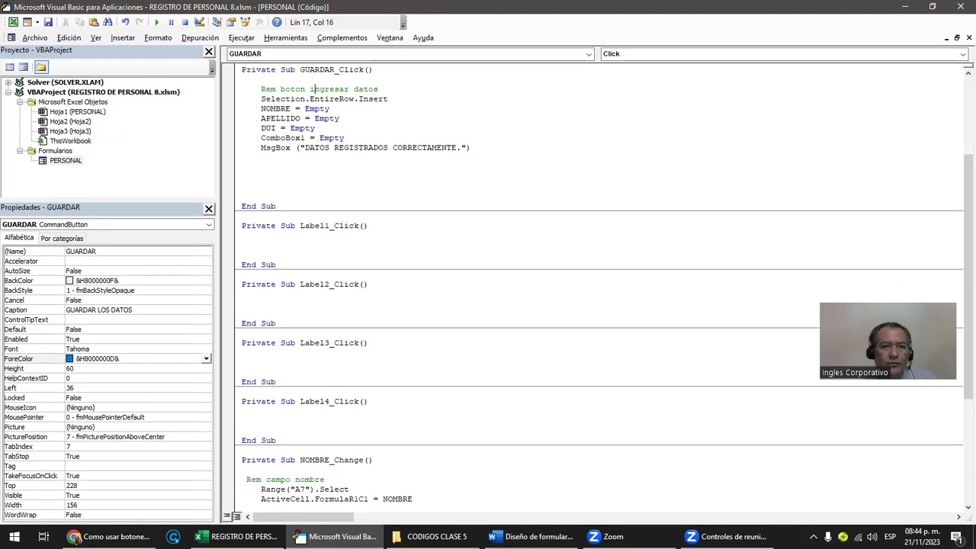
type("GUARDO")
key("BackSpace")
type("AR")
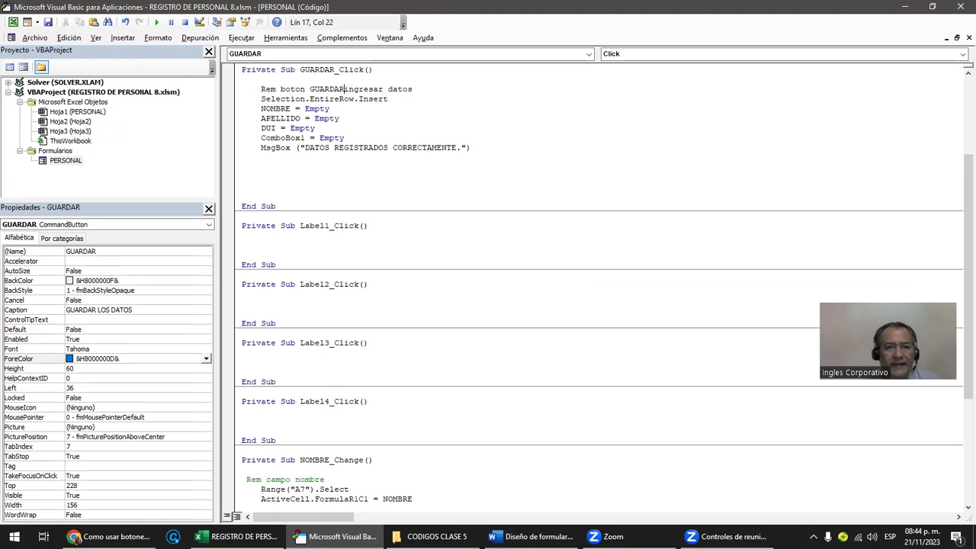
key("Delete")
key("Delete")
key("Delete")
key("Delete")
key("Delete")
key("Delete")
key("Delete")
key("Delete")
key("Delete")
left_click(334, 108)
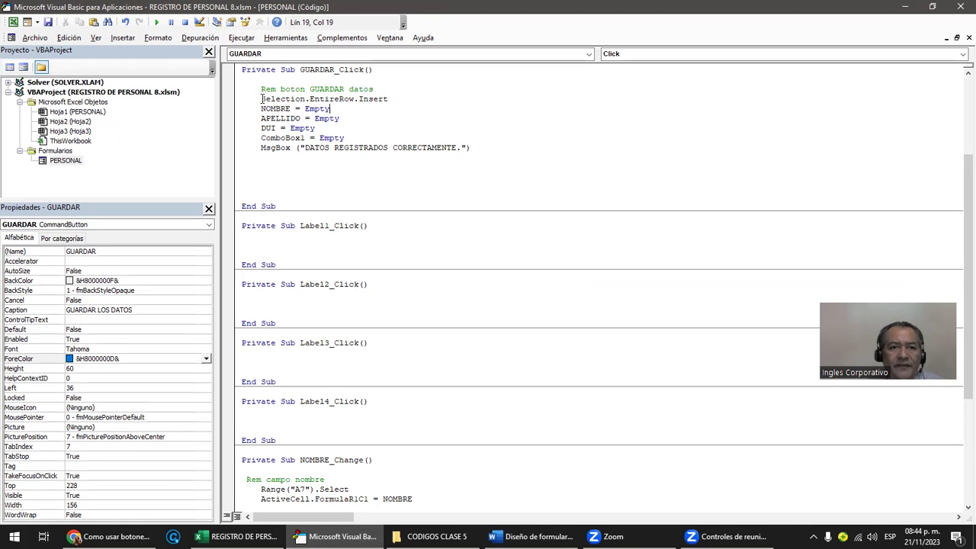
key("Return")
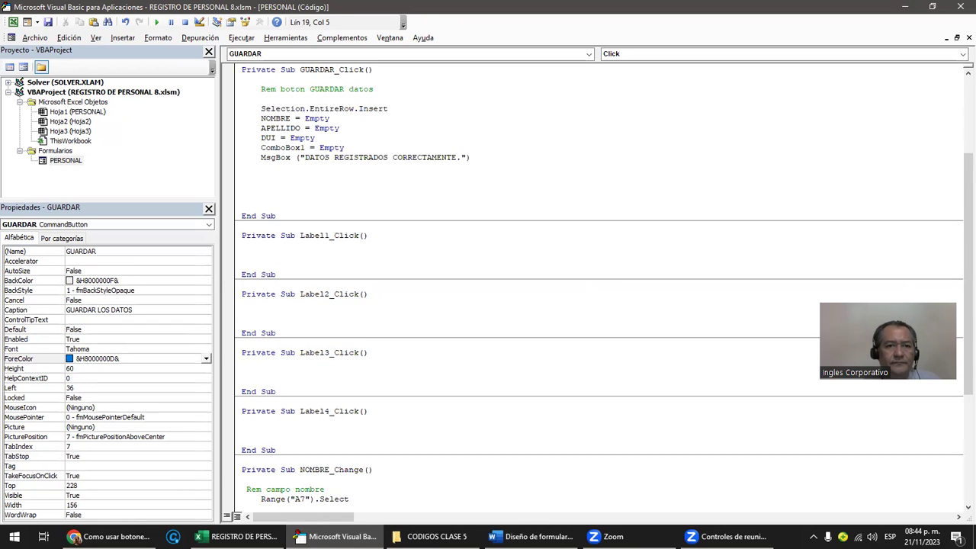
left_click_drag(260, 108, 353, 108)
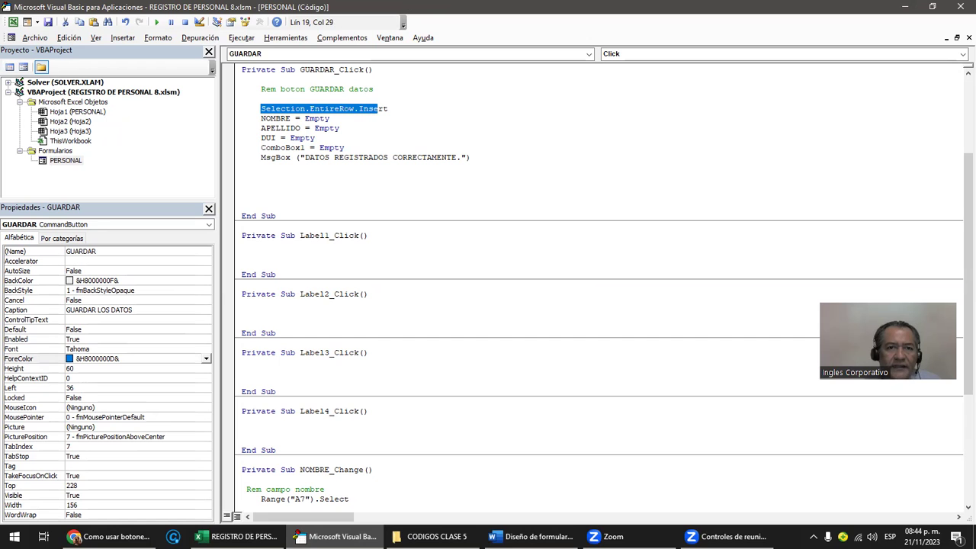
left_click_drag(361, 109, 392, 111)
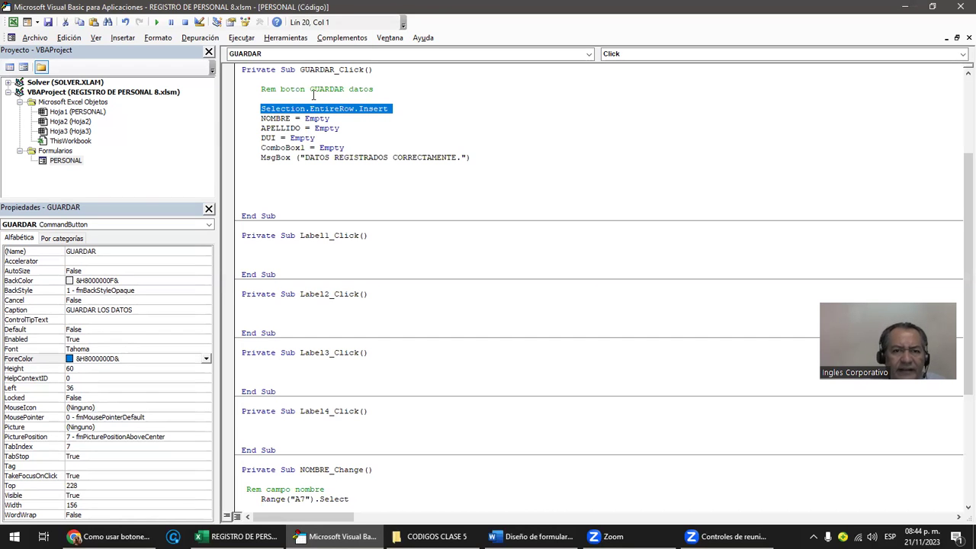
left_click(156, 22)
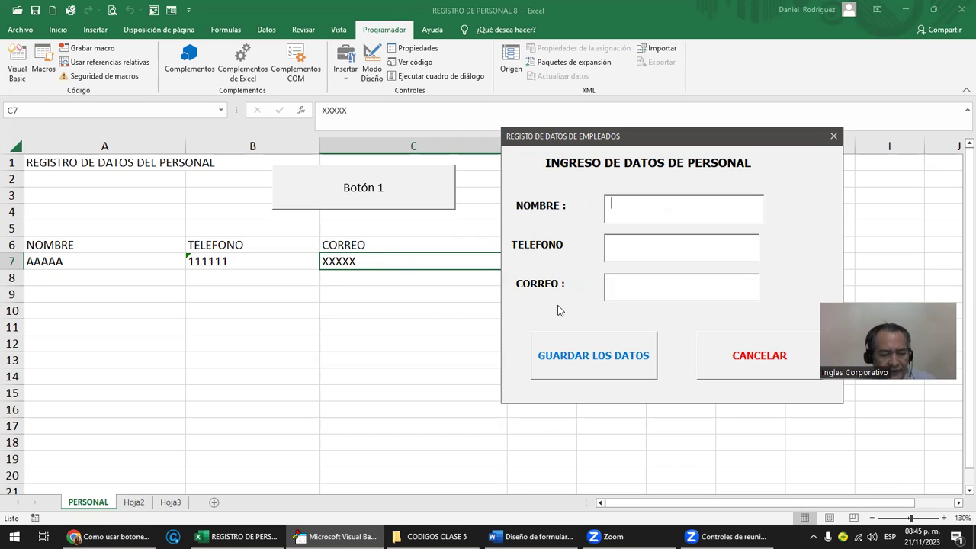
- Enter AAA, BBB and 1111 in the form fields so row 7 fills, then close the form
type("AAA")
left_click(616, 249)
type("BBB")
type("1111")
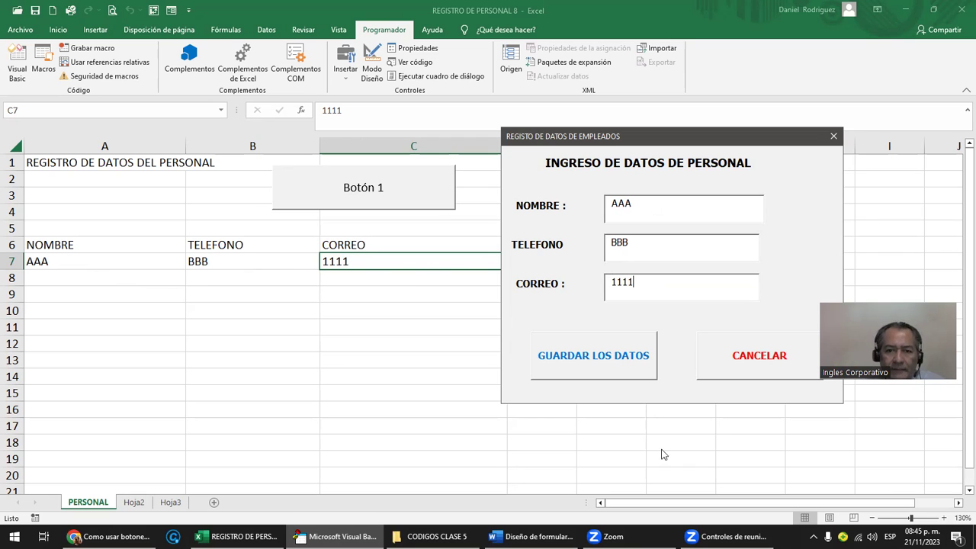
left_click(833, 136)
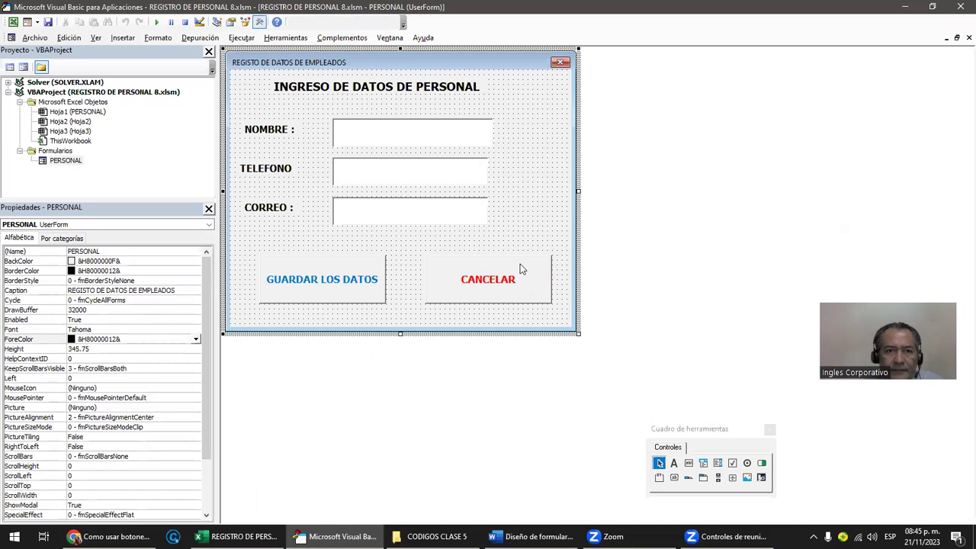
- In GUARDAR_Click, add a blank line before NOMBRE and change the APELLIDO clear to TELEFONO
double_click(357, 298)
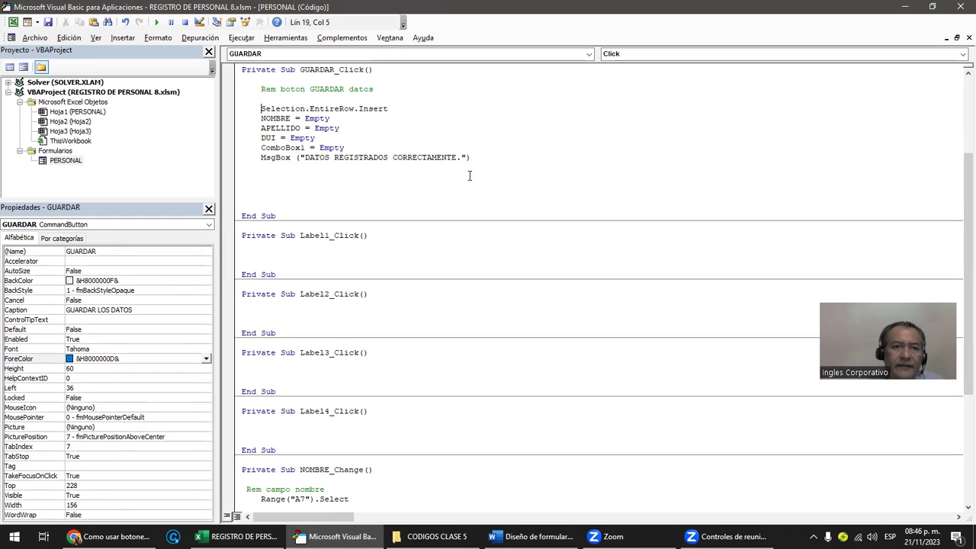
key("Down")
key("Return")
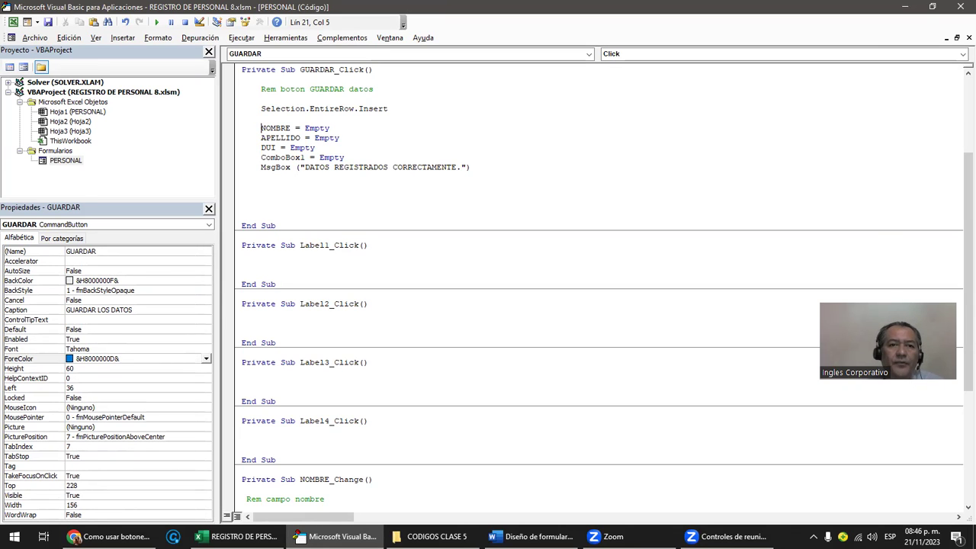
left_click(286, 128)
left_click(304, 128)
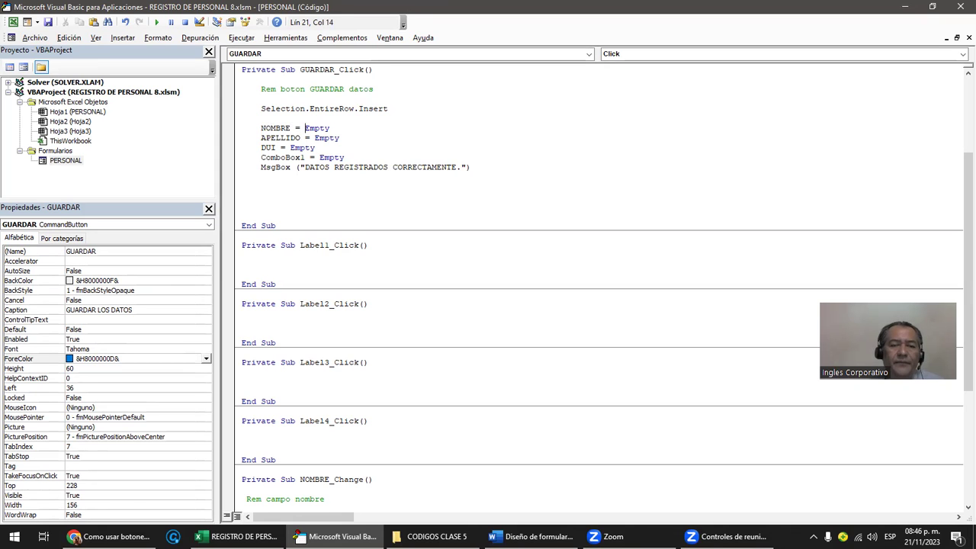
left_click(261, 138)
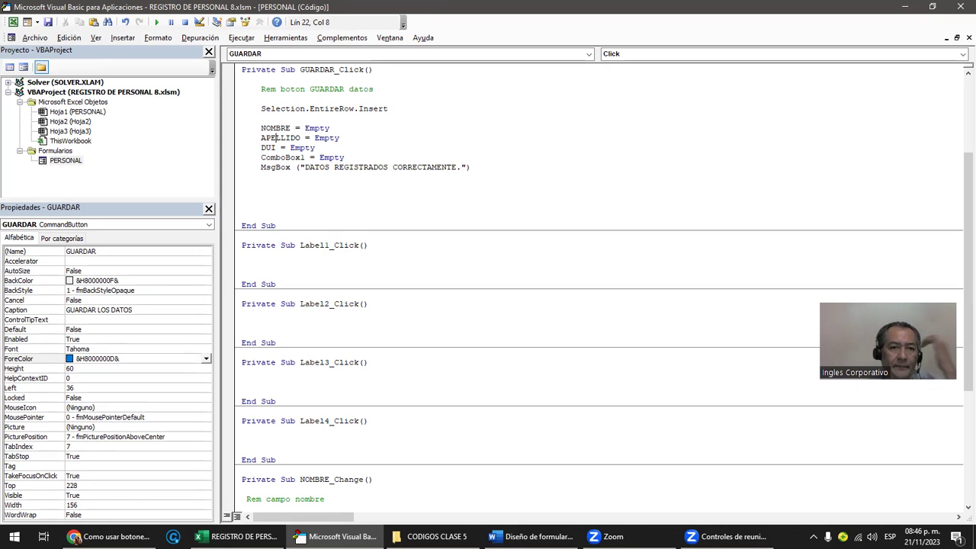
type("TELEFONO")
key("Delete")
key("Delete")
key("Delete")
key("Delete")
key("Delete")
key("Delete")
key("Delete")
key("Delete")
- Replace DUI with CORRERO and add a blank line above ComboBox1 = Empty
key("Down")
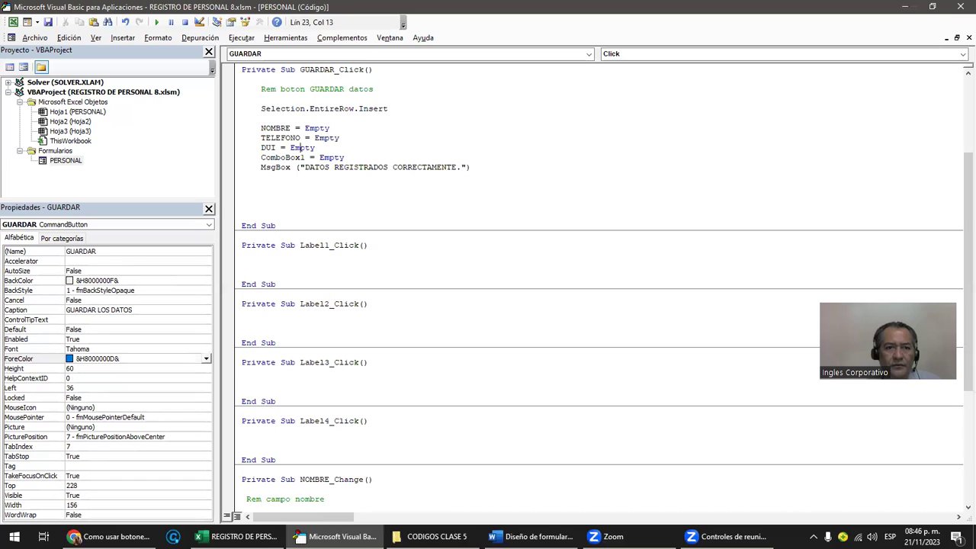
key("Home")
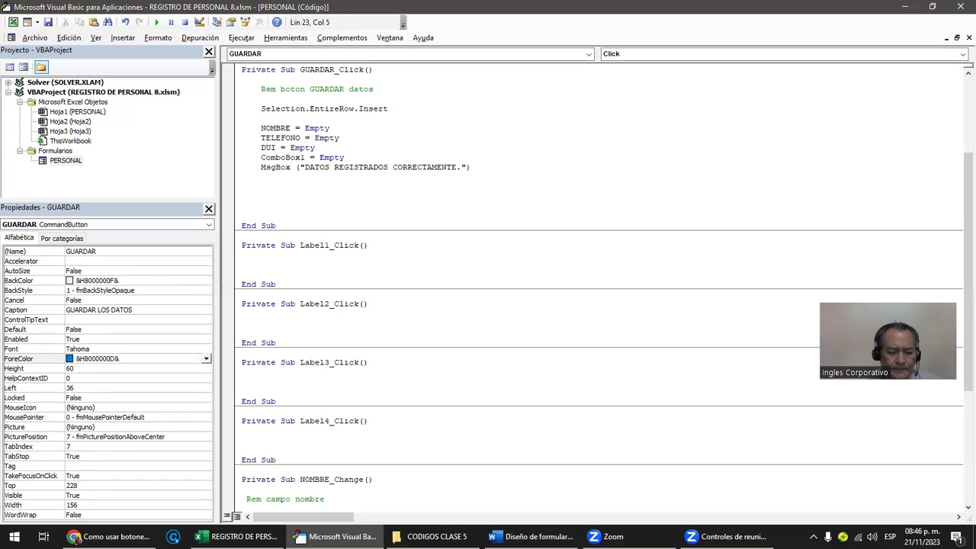
type("CO")
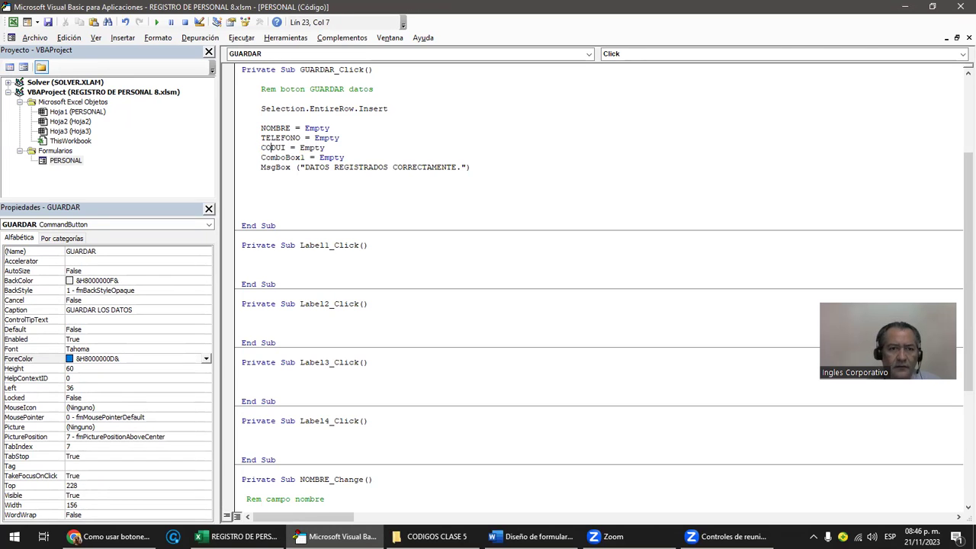
type("RREOI")
key("Delete")
key("Delete")
key("Delete")
key("BackSpace")
key("Down")
key("Left")
key("Left")
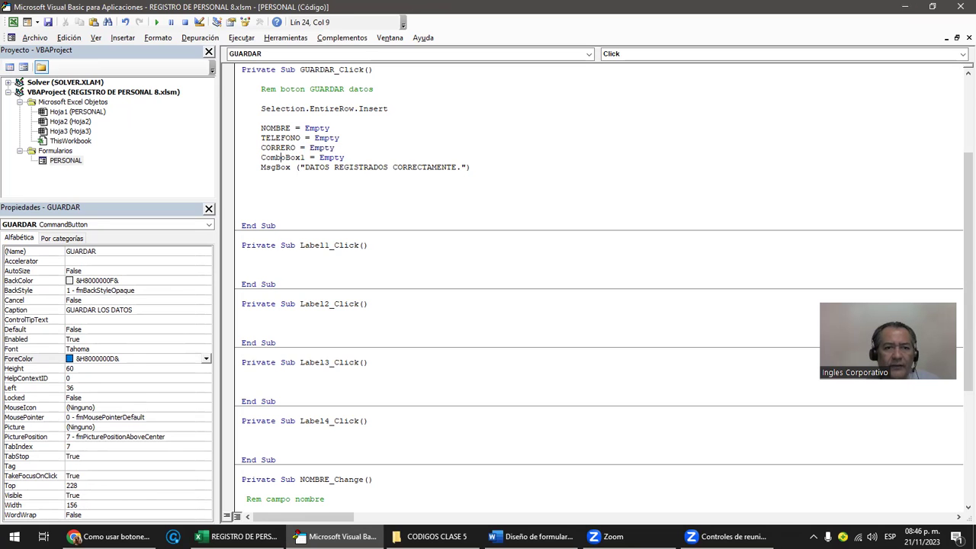
key("Return")
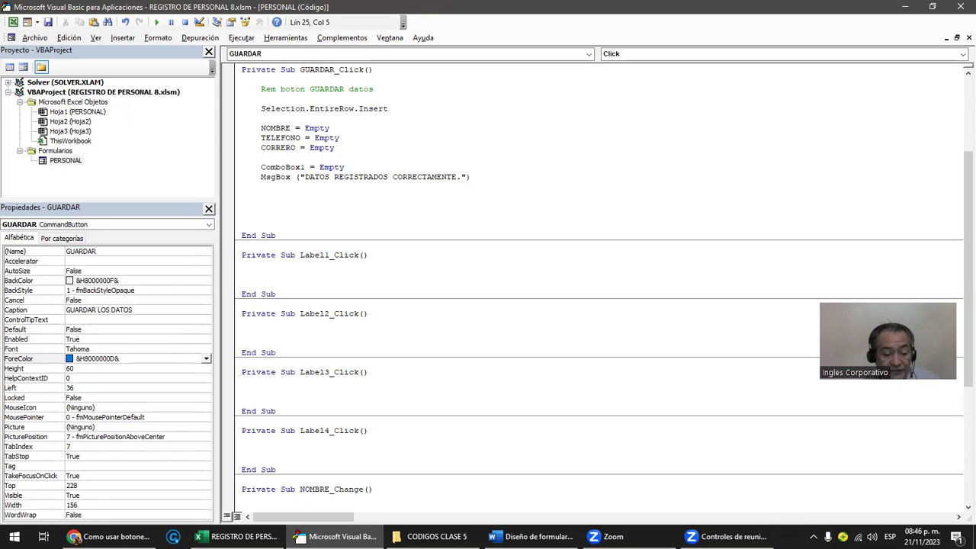
- Prefix ComboBox1 = Empty with REM and insert a 'REM LISTA DE DATOS' line above the MsgBox
type("REM")
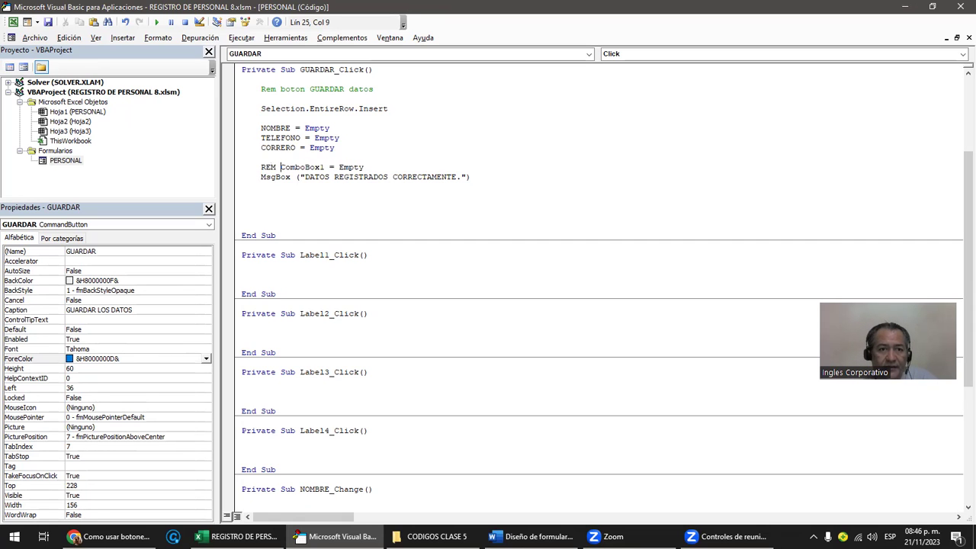
key("Down")
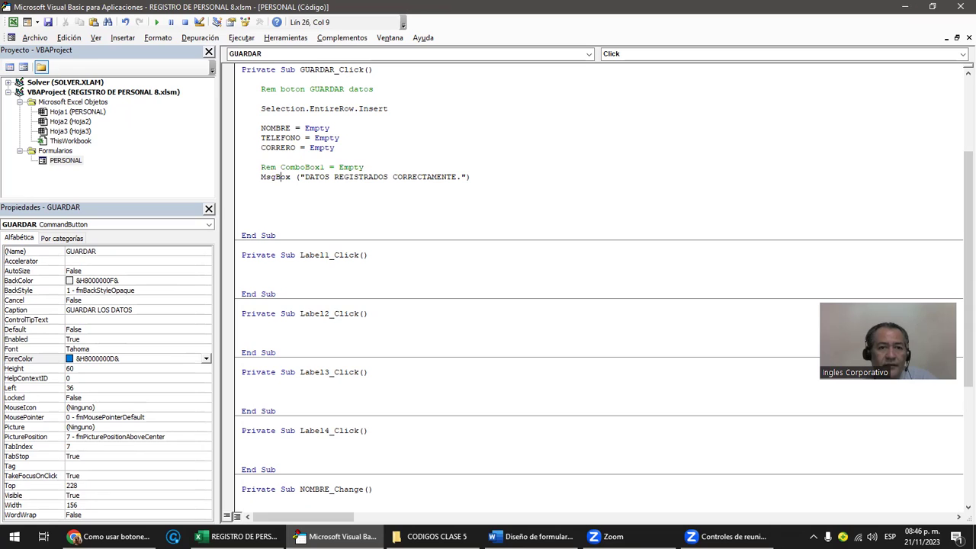
left_click(271, 177)
key("Return")
key("Return")
key("Up")
key("Up")
type("REM ")
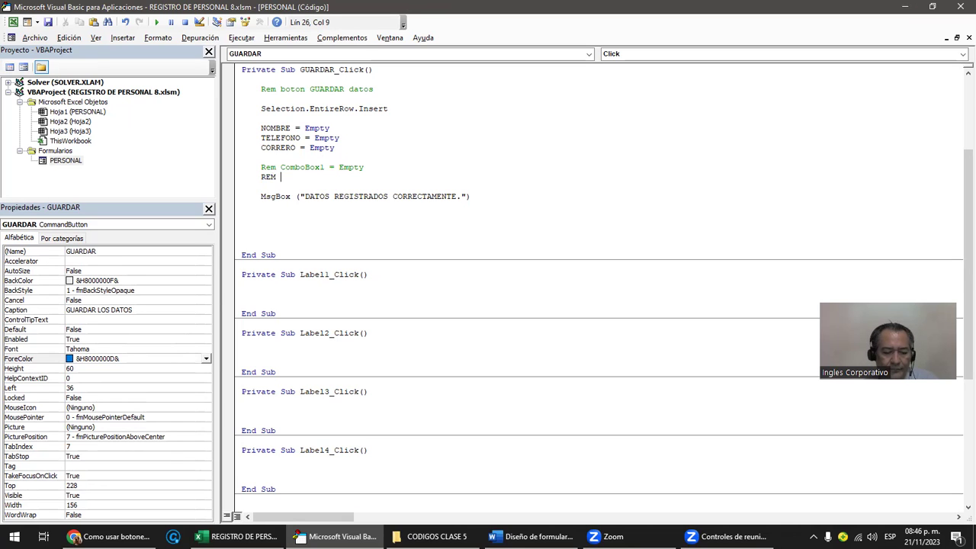
type("LISTA DE DATOS")
key("Return")
left_click(349, 176)
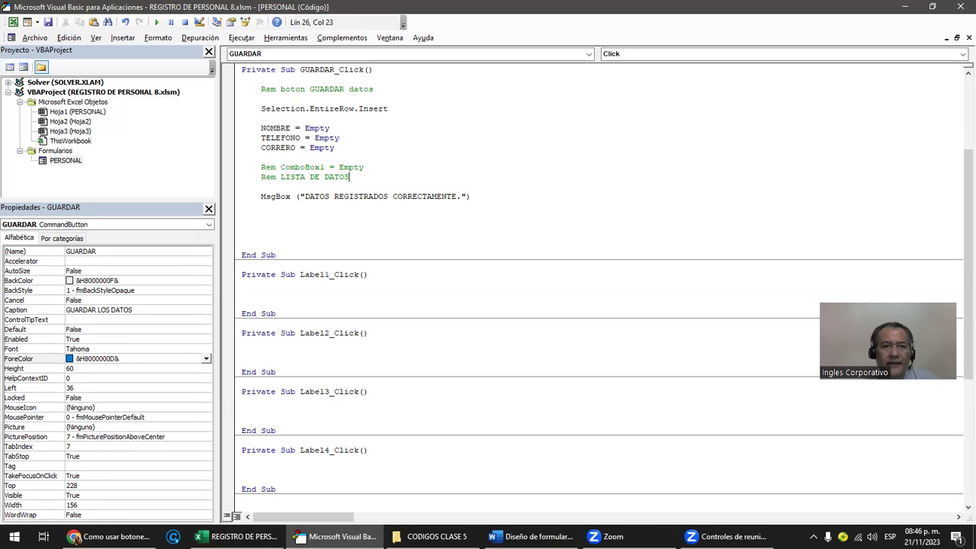
left_click(265, 129)
left_click(296, 157)
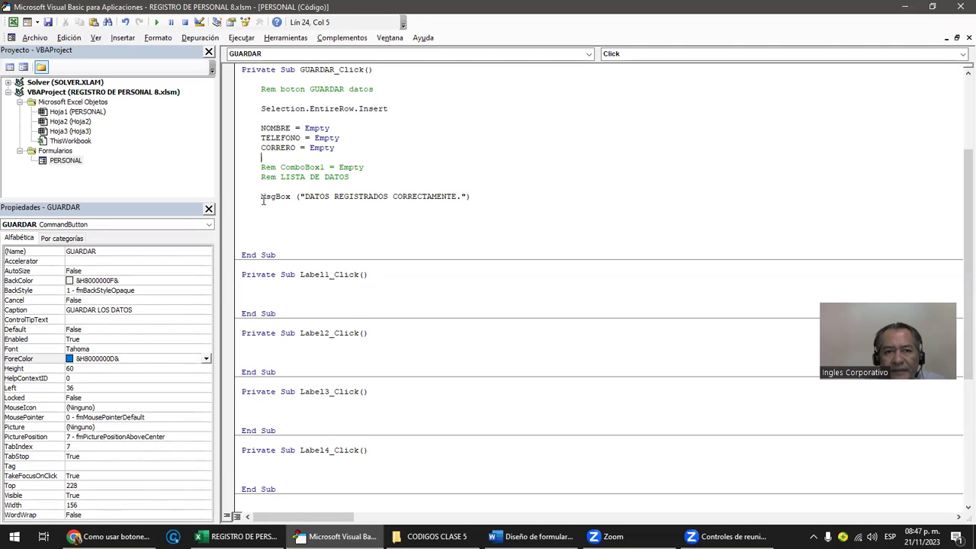
left_click(300, 196)
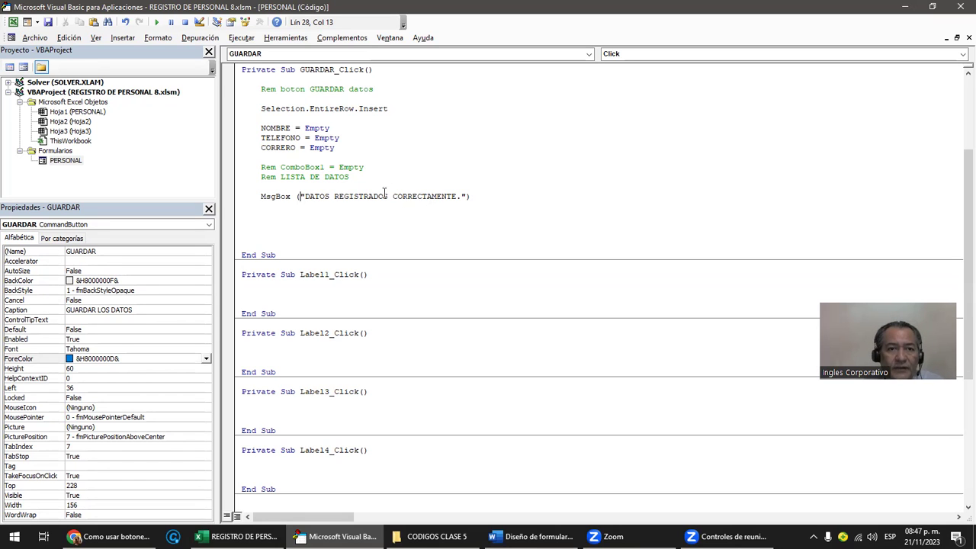
scroll(399, 167, "up", 1)
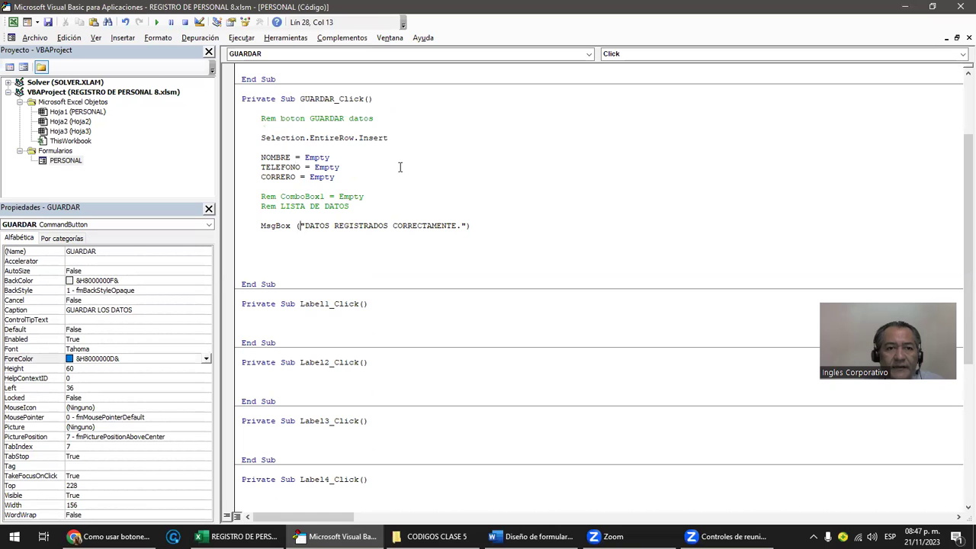
- Run the form, save a test name with 123 and WWWWW, and confirm it moves to row 8
left_click(158, 23)
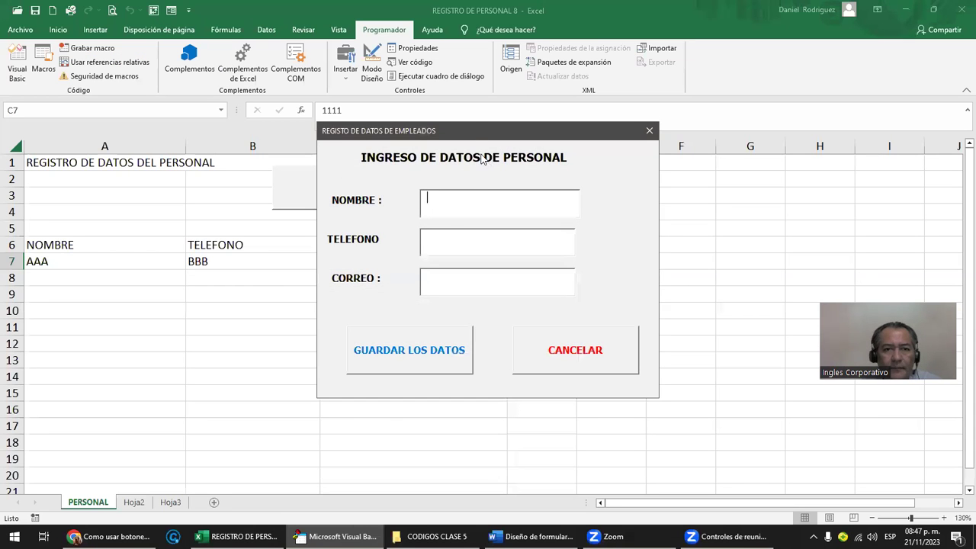
left_click_drag(470, 130, 584, 131)
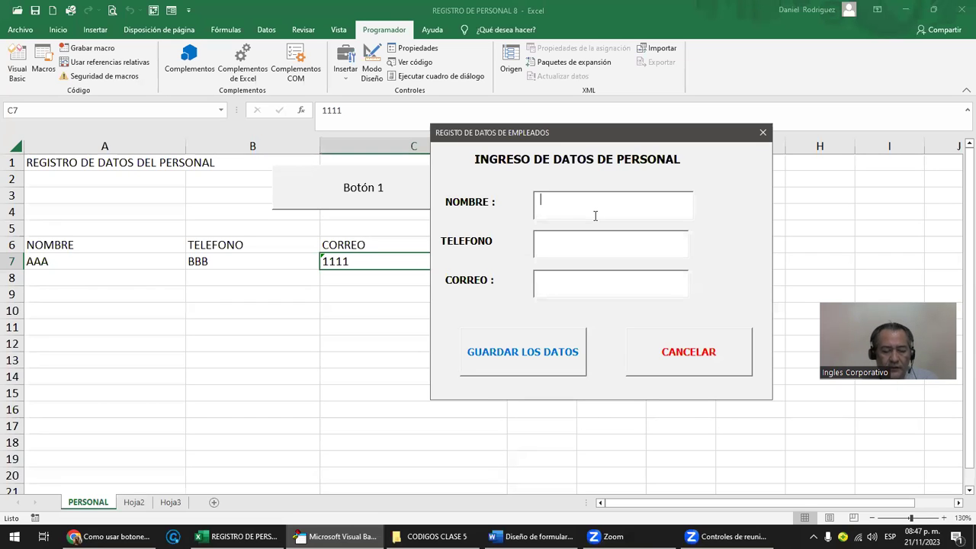
type("CARLOS")
key("Tab")
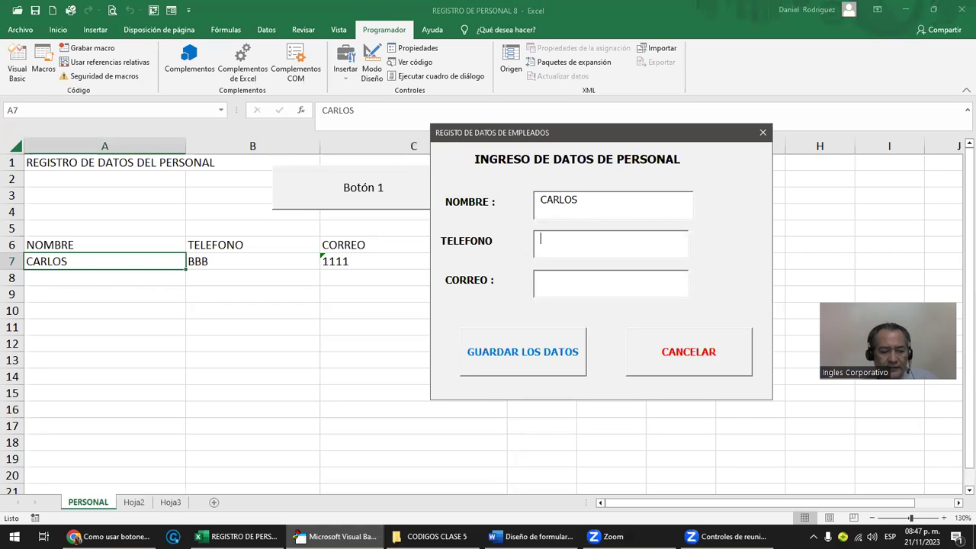
type("123")
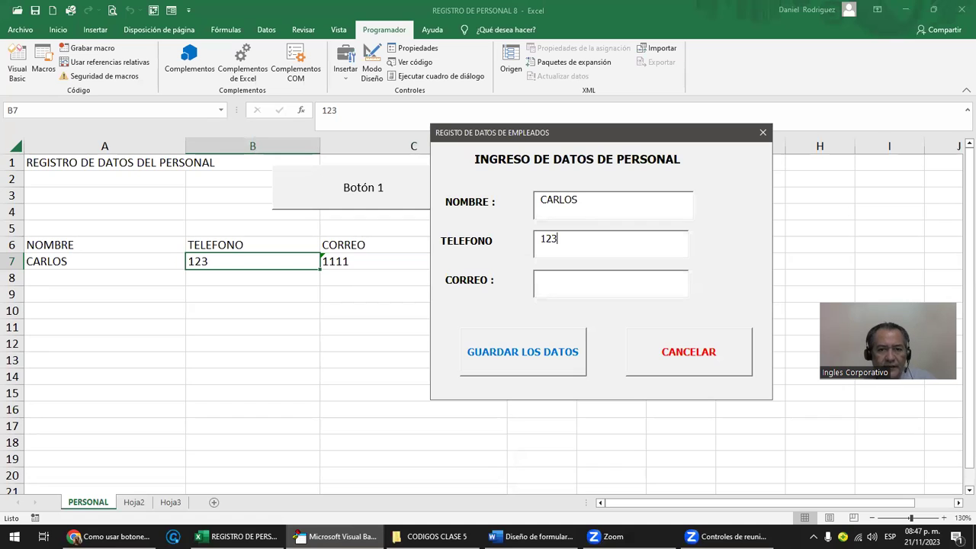
type("WWW")
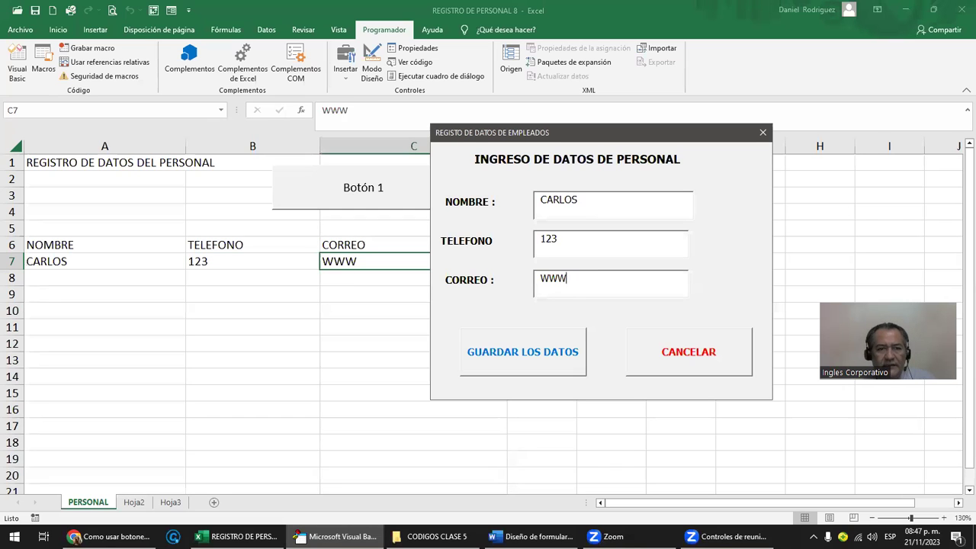
type("WWW")
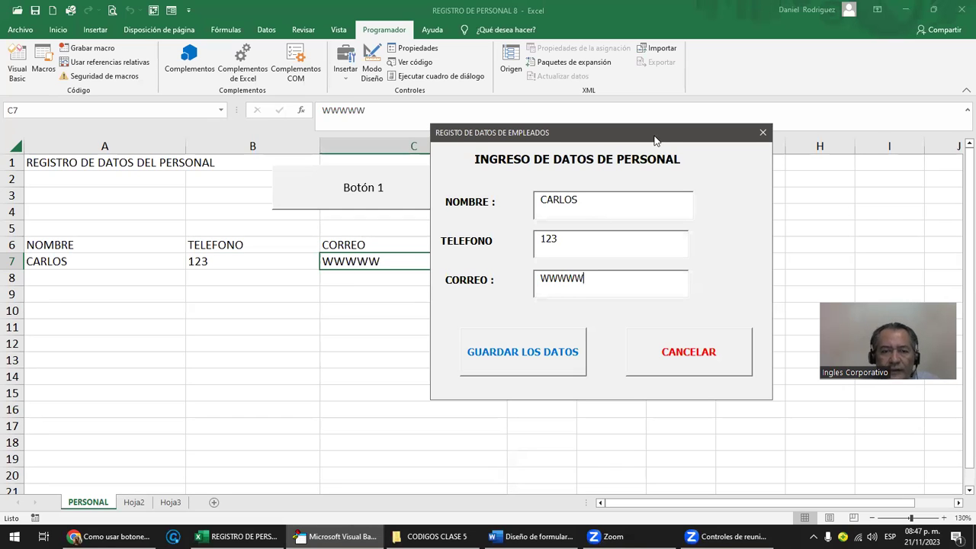
left_click_drag(654, 139, 746, 159)
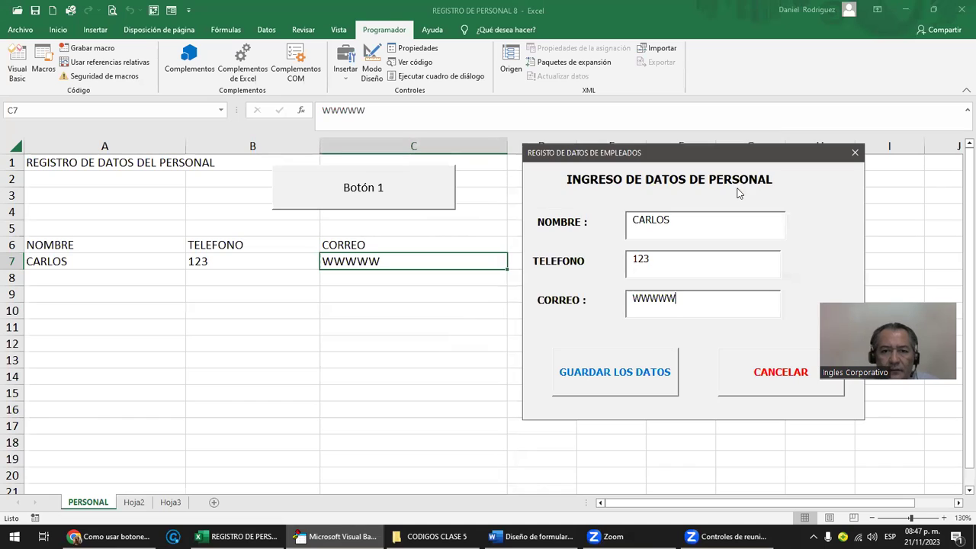
left_click(627, 383)
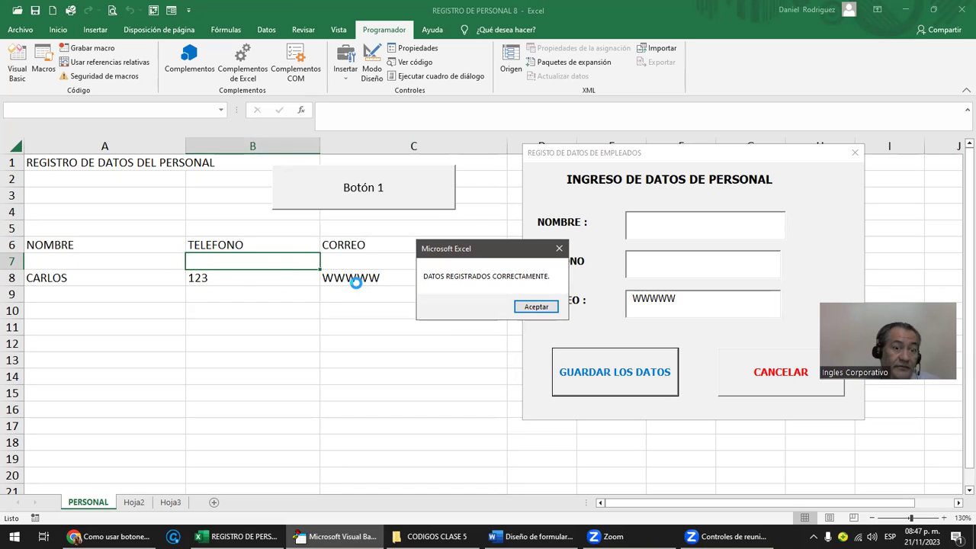
left_click(536, 307)
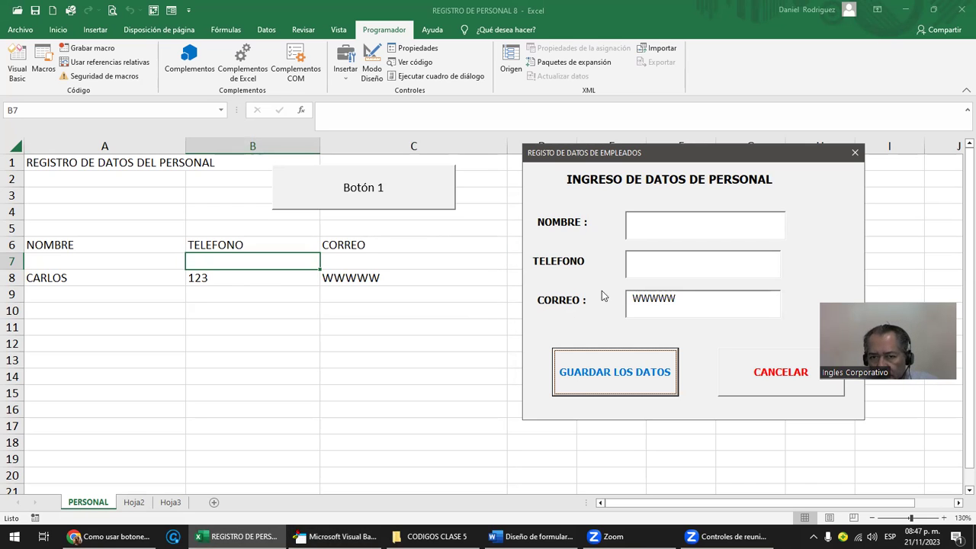
double_click(635, 300)
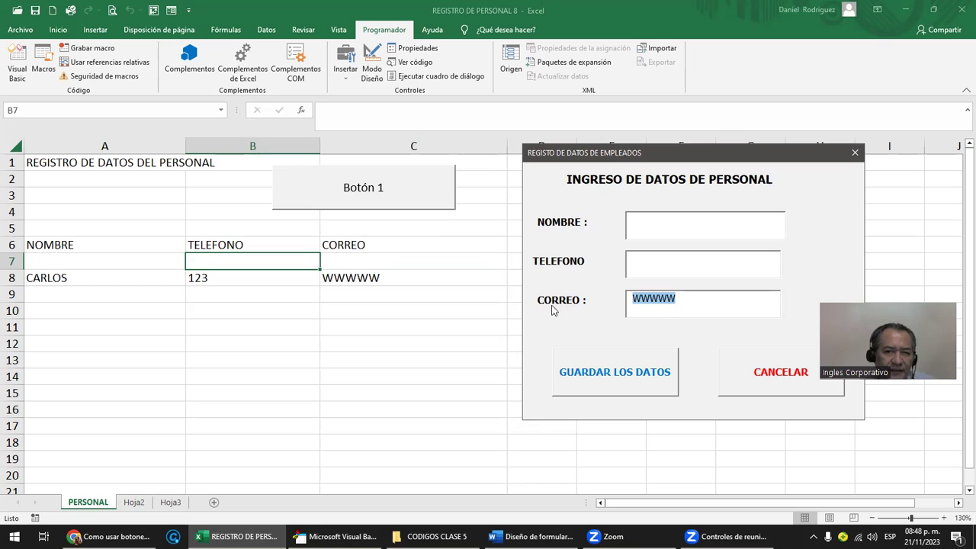
- Close the running form and fix the misspelled CORRERO to CORREO in GUARDAR_Click
left_click(854, 152)
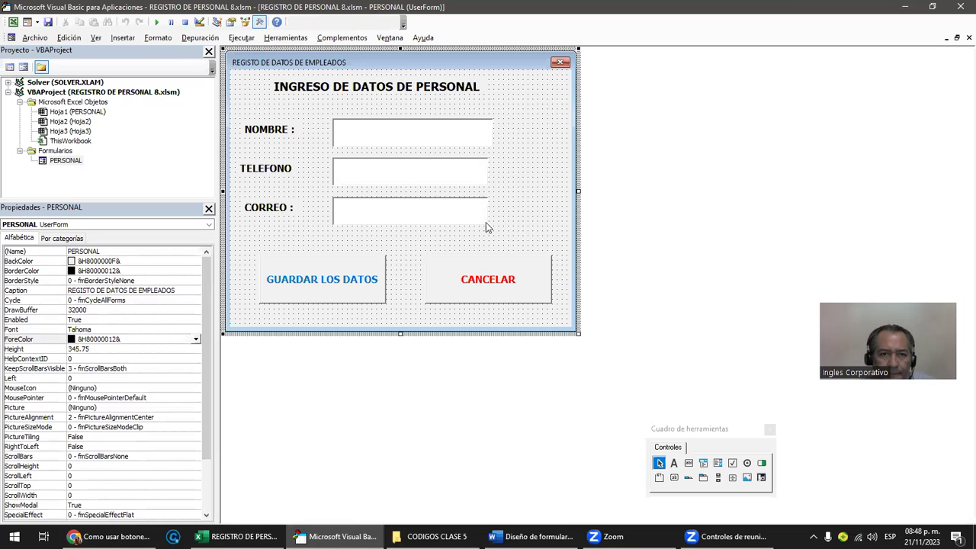
double_click(331, 270)
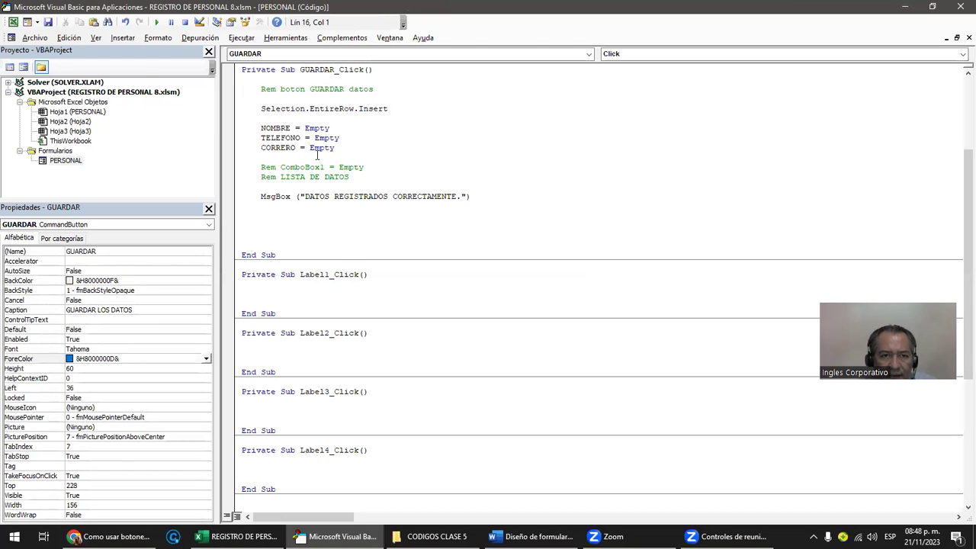
left_click(269, 149)
left_click(294, 148)
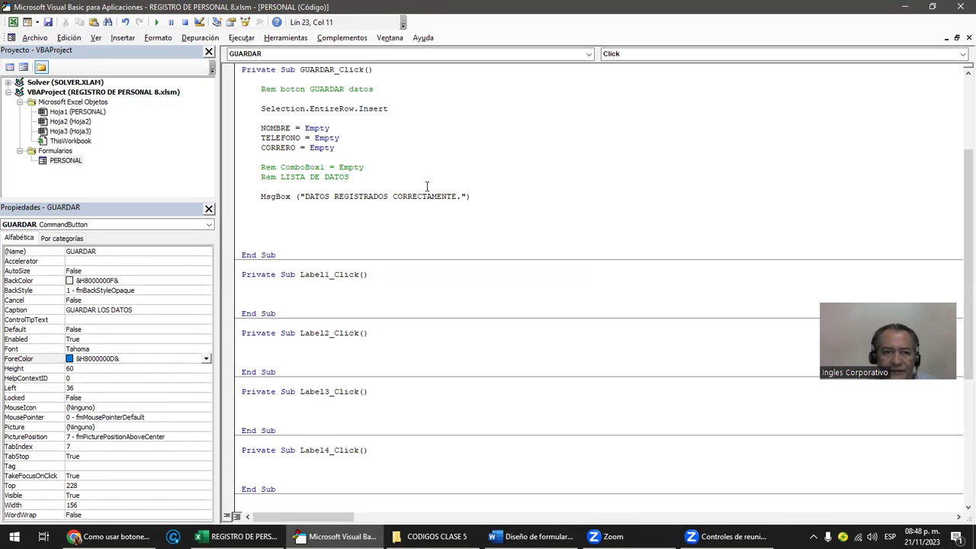
key("Delete")
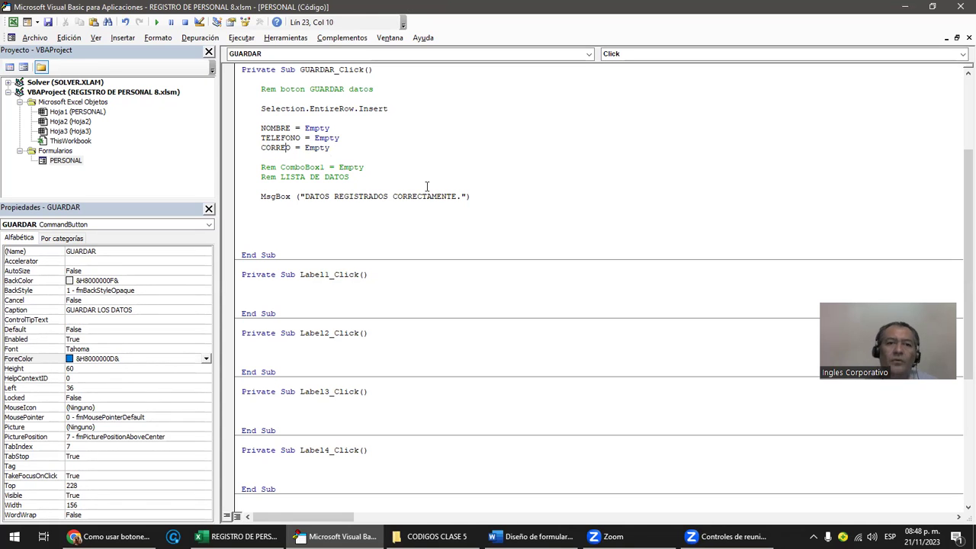
- Add trial lines Clear and " " beneath the CORREO = Empty line
left_click(335, 149)
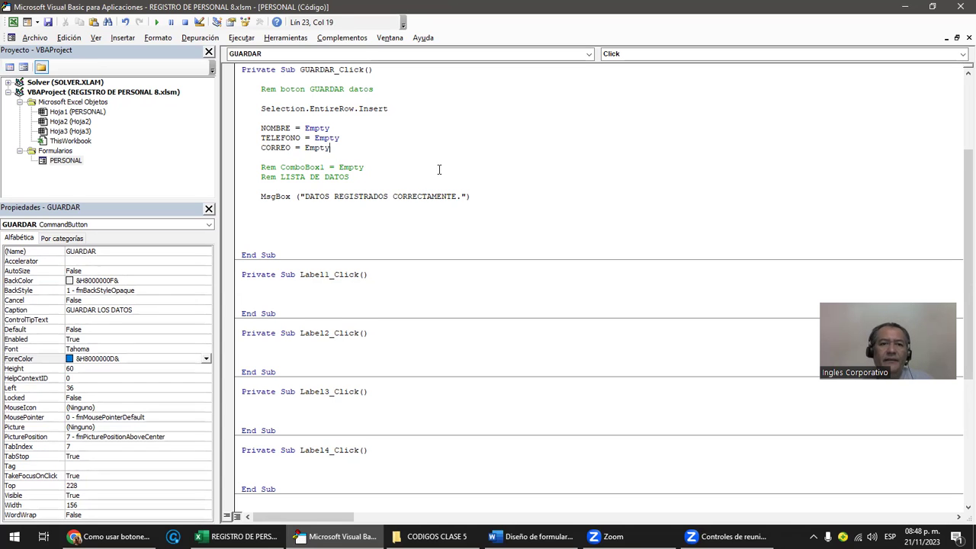
key("Return")
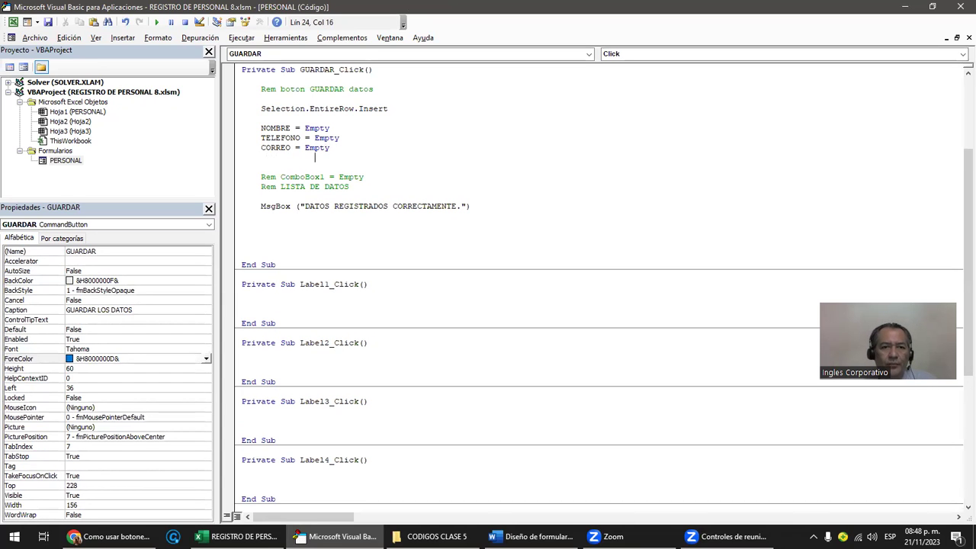
type("CLEAR")
key("Return")
type("\" \"")
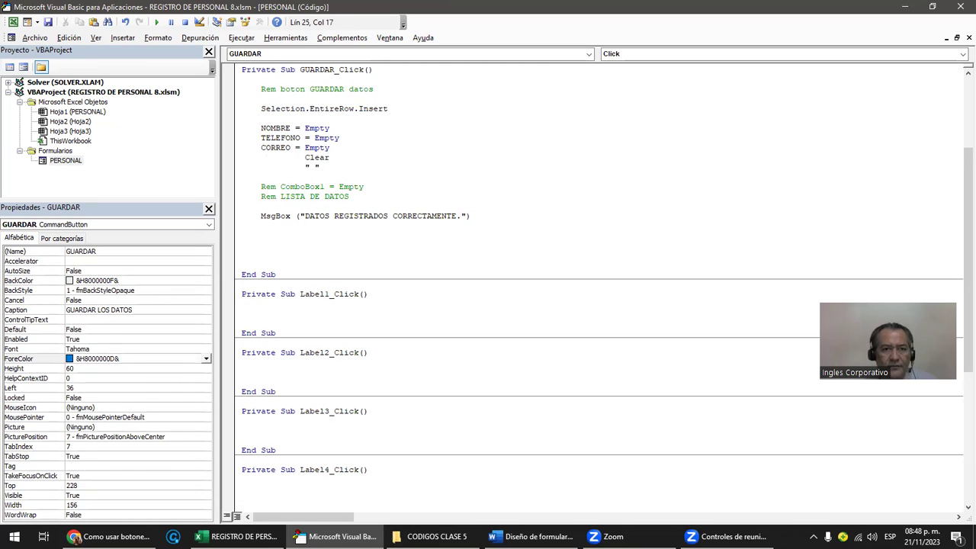
key("Up")
key("Return")
key("Left")
left_click(438, 170)
- Select the trial Clear and quoted-space lines and delete them
key("Up")
key("shift+Right")
key("shift+Right")
key("shift+Right")
key("shift+Right")
key("shift+Right")
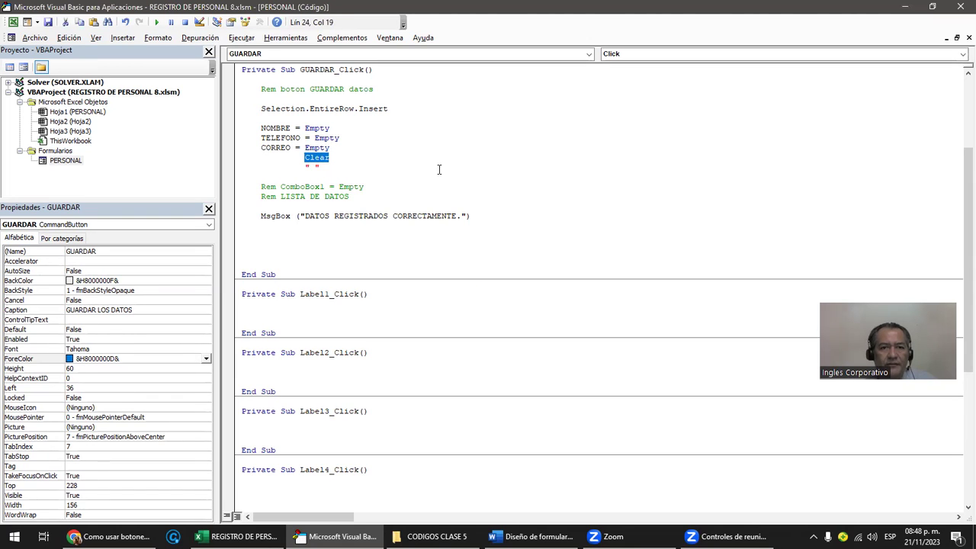
key("Right")
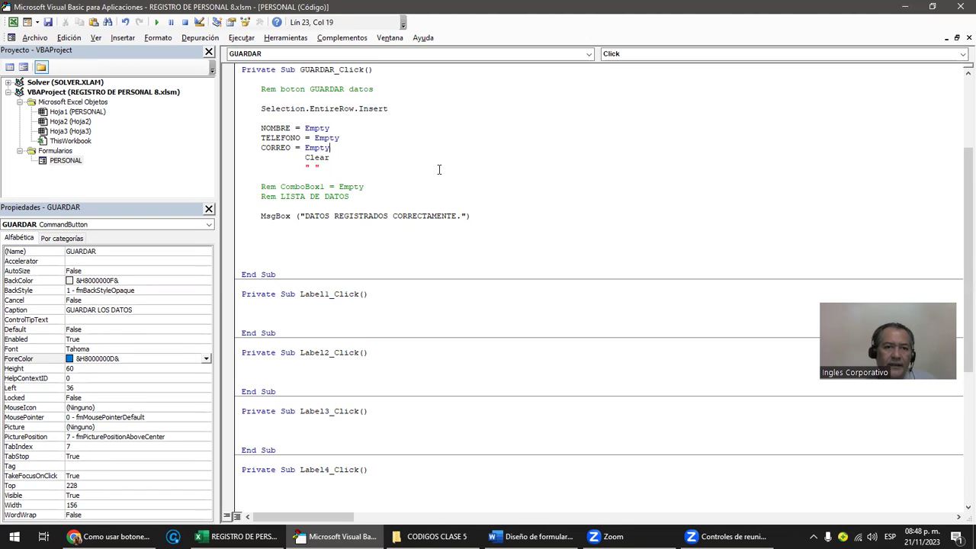
key("Down")
key("Left")
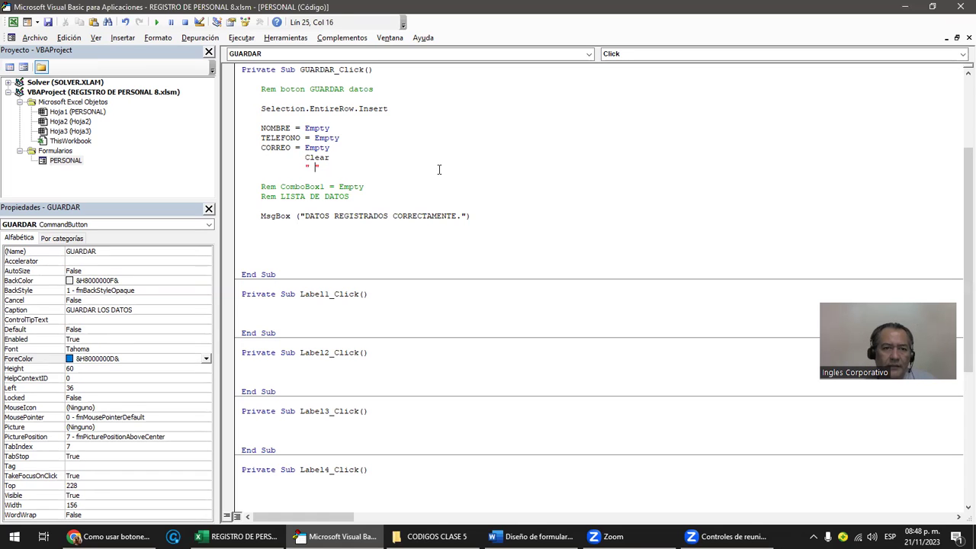
key("Up")
key("shift+Down")
key("shift+Down")
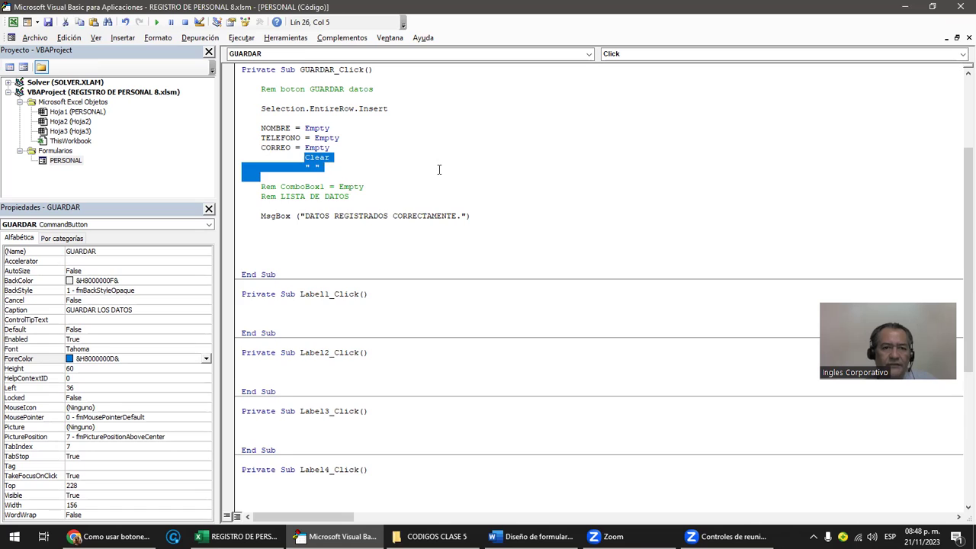
key("Delete")
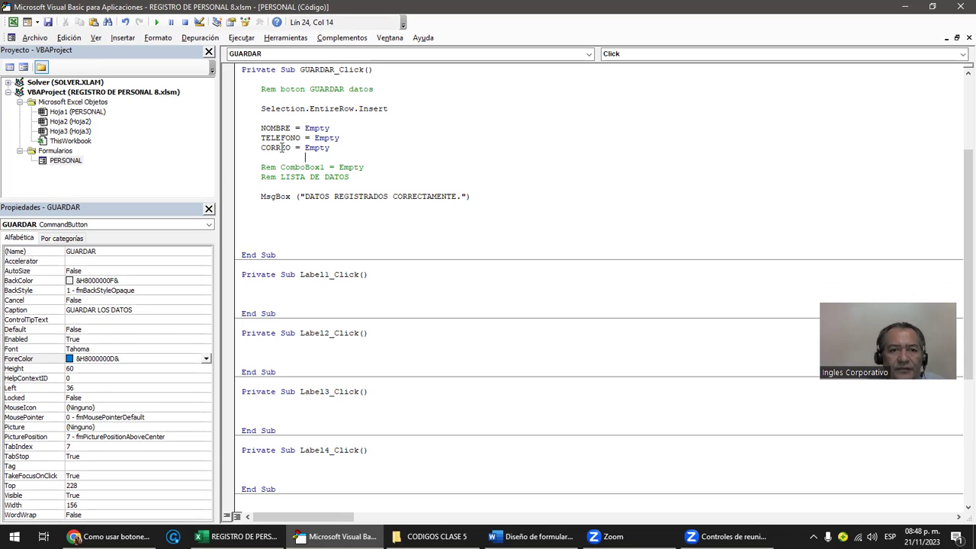
- Run the form and enter AAA, 111111 and QQQQQQ in NOMBRE, TELEFONO and CORREO
left_click(157, 22)
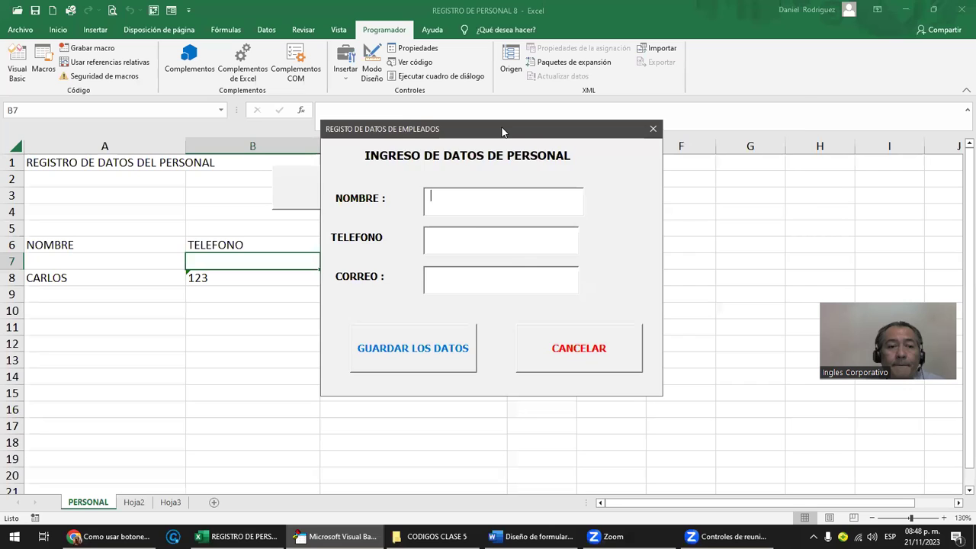
left_click_drag(504, 131, 653, 112)
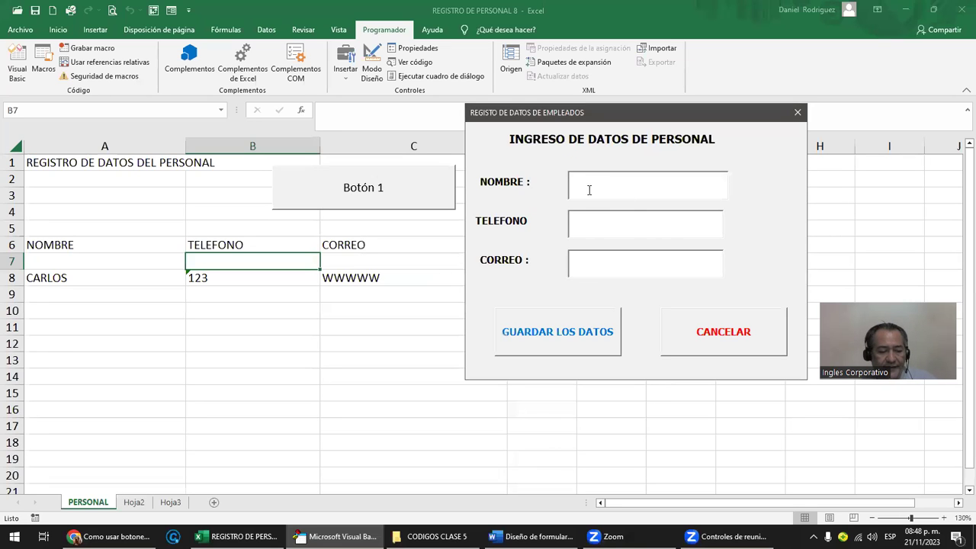
type("AAA")
left_click(587, 218)
type("111111")
key("Tab")
type("QQQQQQ")
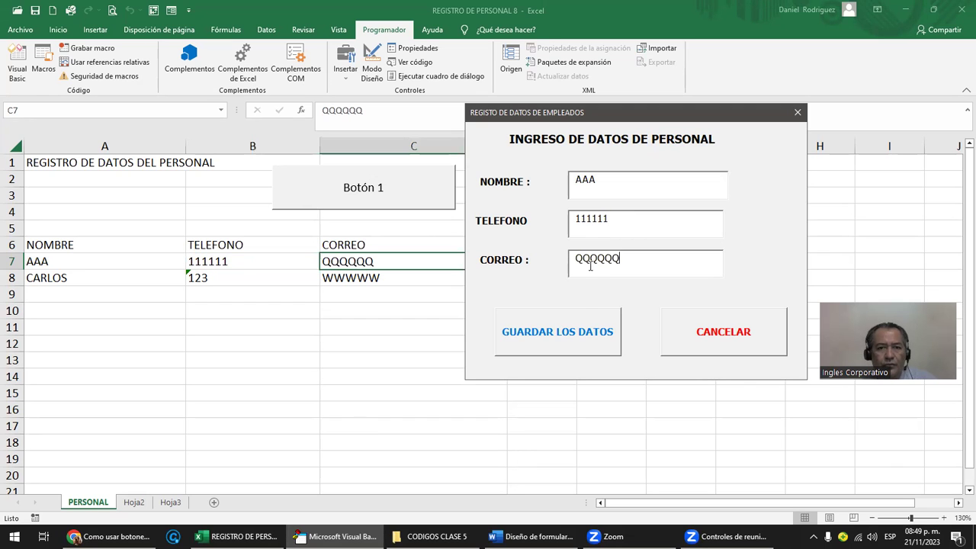
- Save the entry twice with GUARDAR, accepting each confirmation, then close the form
left_click(577, 338)
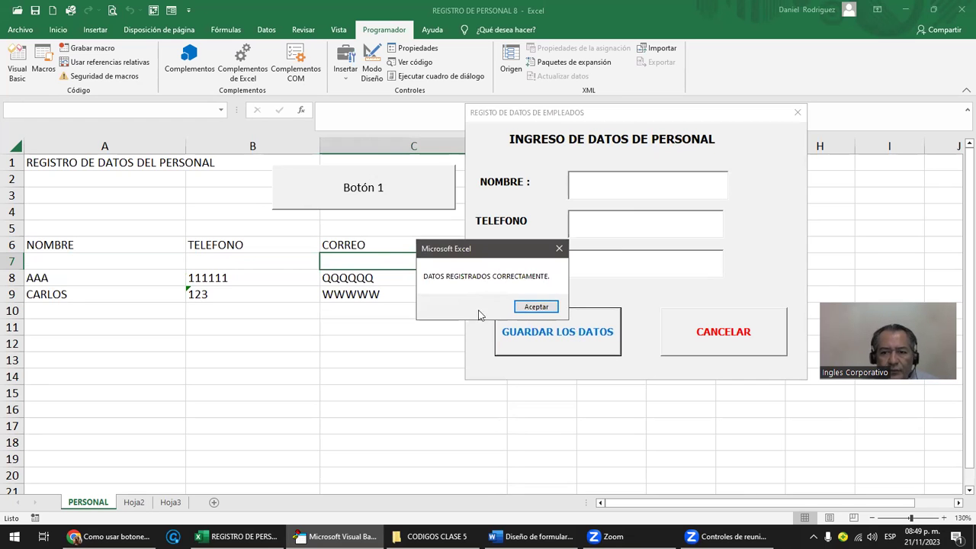
left_click(537, 306)
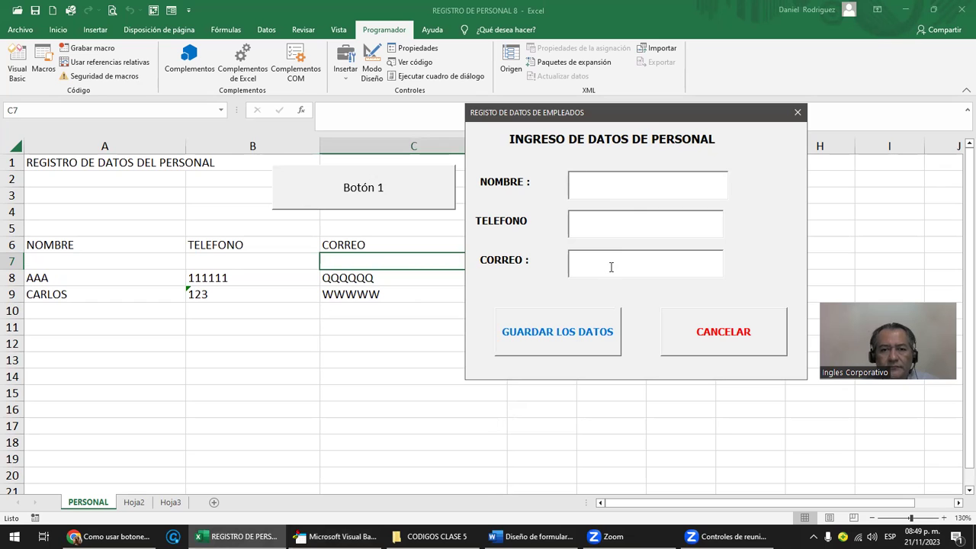
left_click(532, 330)
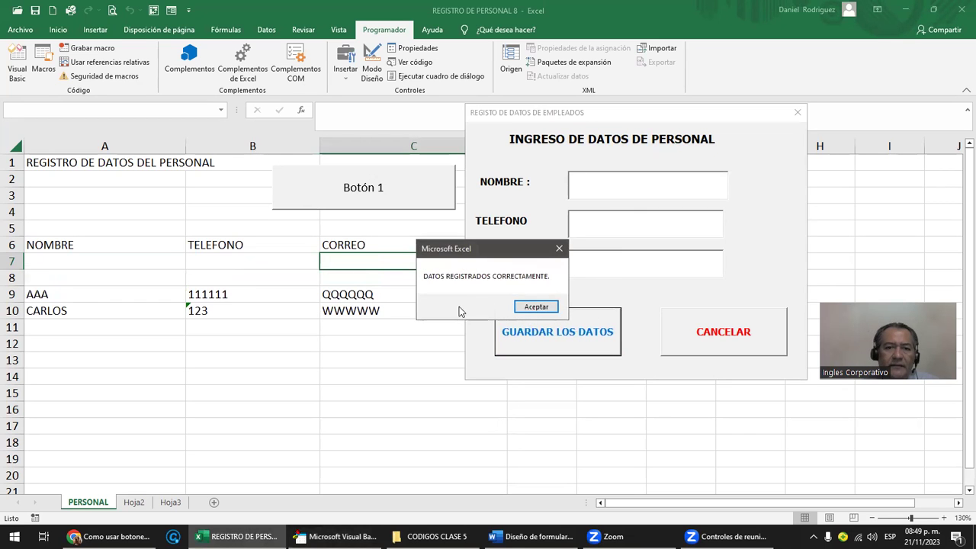
left_click(531, 306)
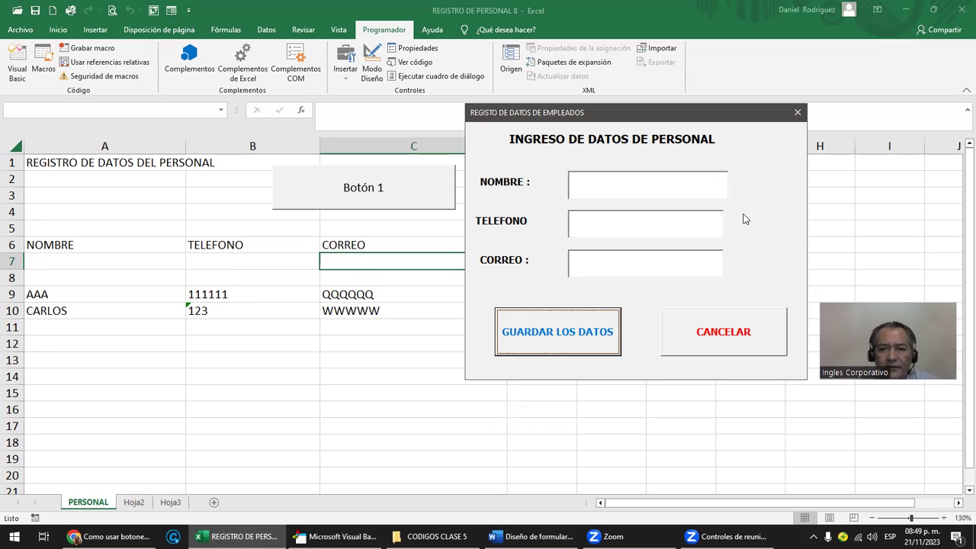
left_click(797, 113)
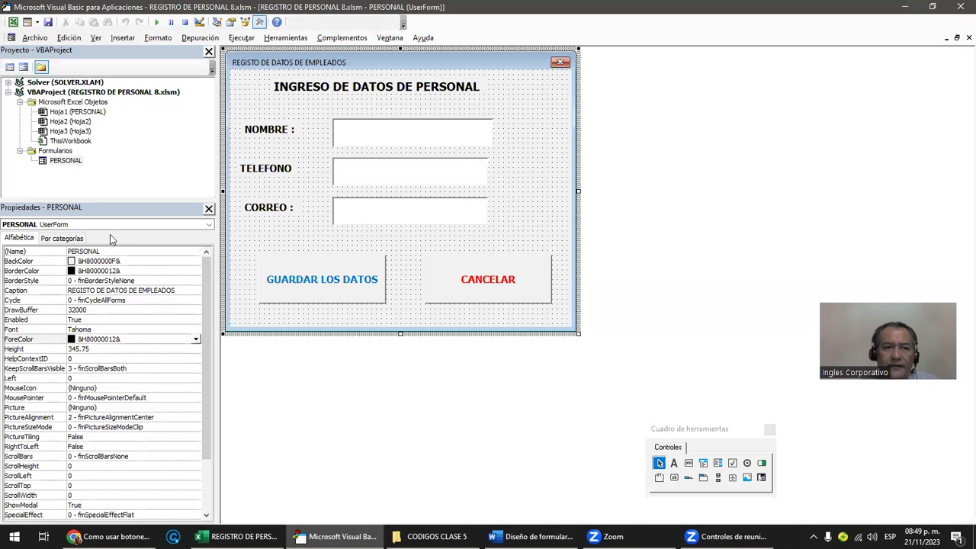
- In the worksheet, delete the blank row 7
key("alt+F11")
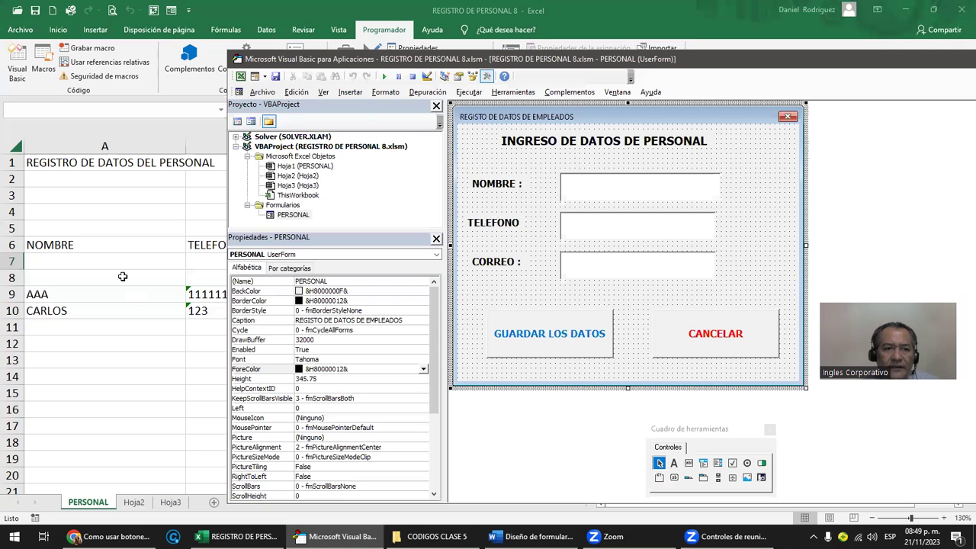
left_click(65, 274)
left_click(13, 261)
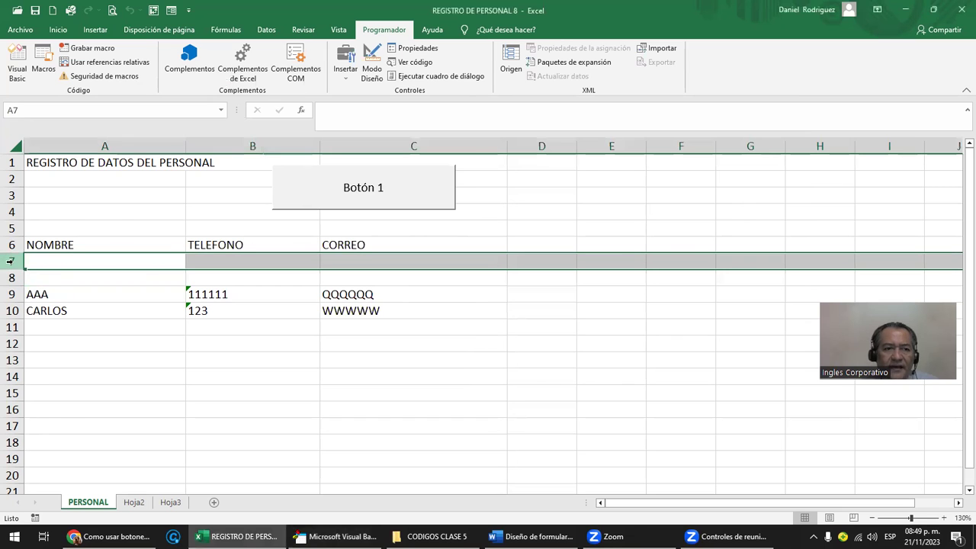
right_click(13, 262)
left_click(53, 383)
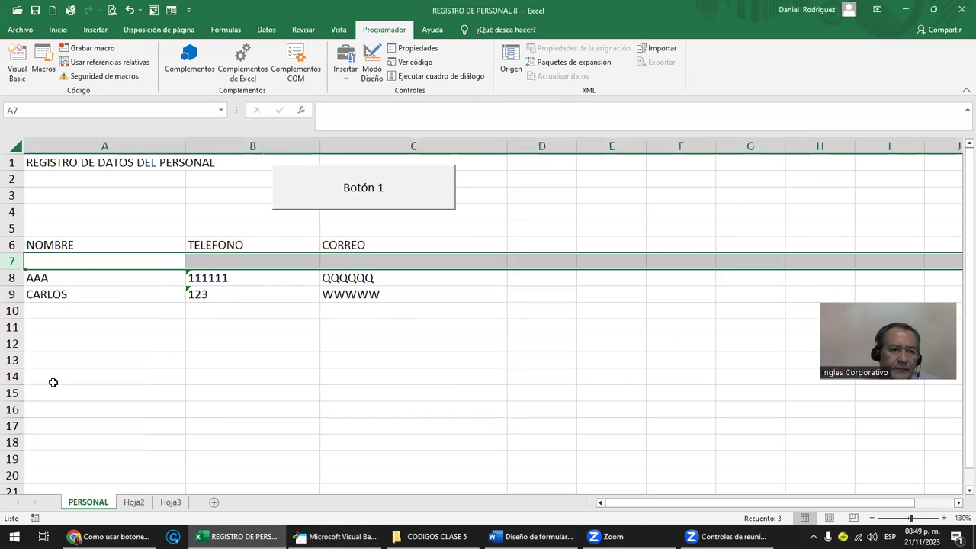
- Check cells A7:C7, then insert a blank row at row 7
left_click(63, 260)
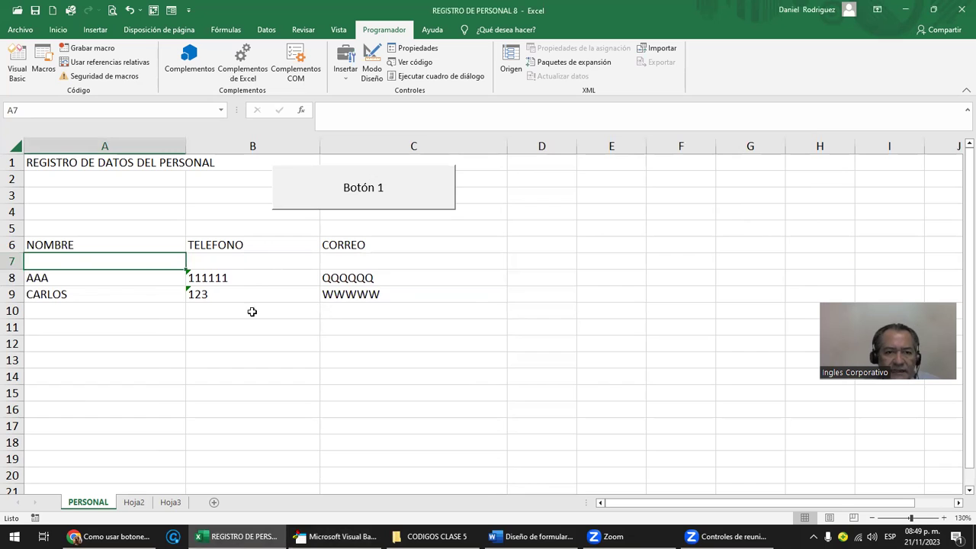
left_click_drag(39, 262, 385, 264)
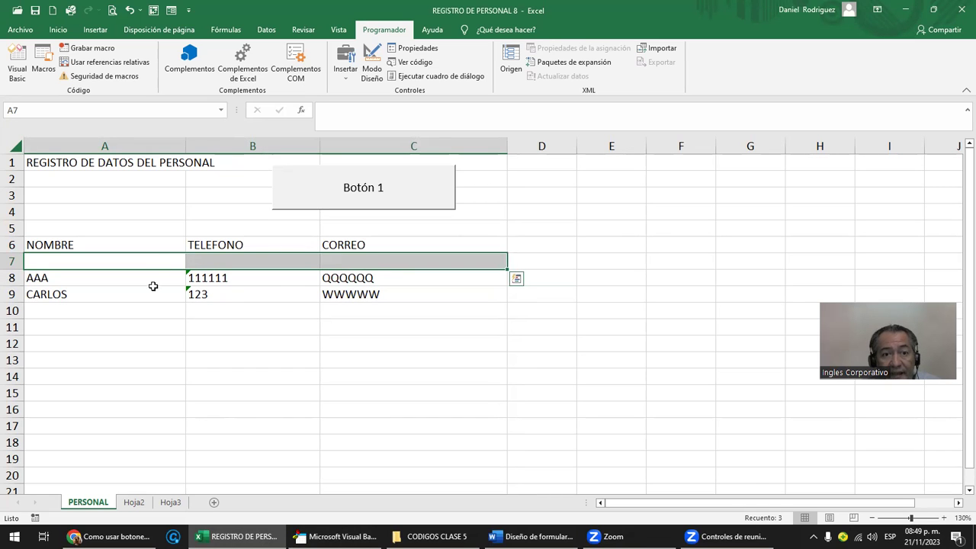
left_click(194, 335)
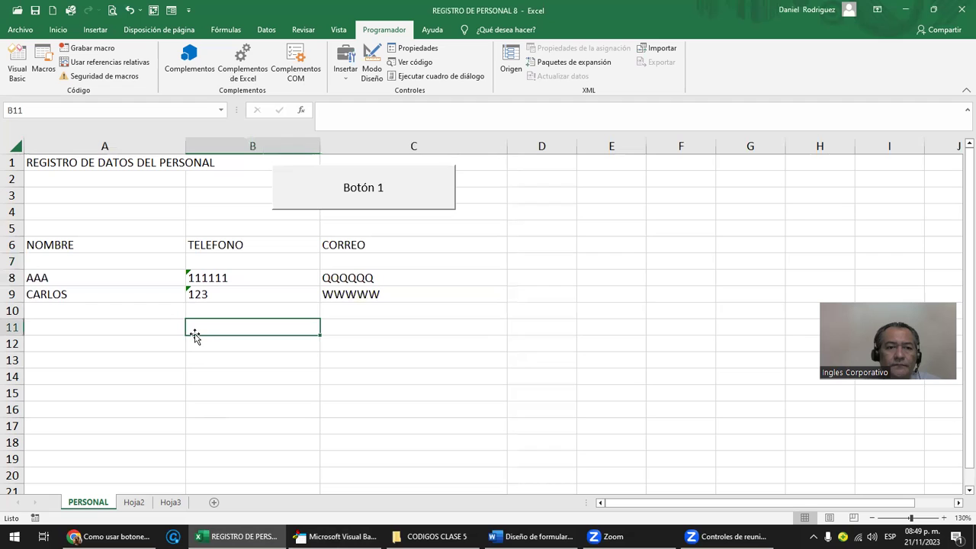
left_click(11, 261)
right_click(13, 262)
left_click(86, 369)
- Delete blank rows 7 and 8 so the AAA record sits in row 7
left_click(12, 261)
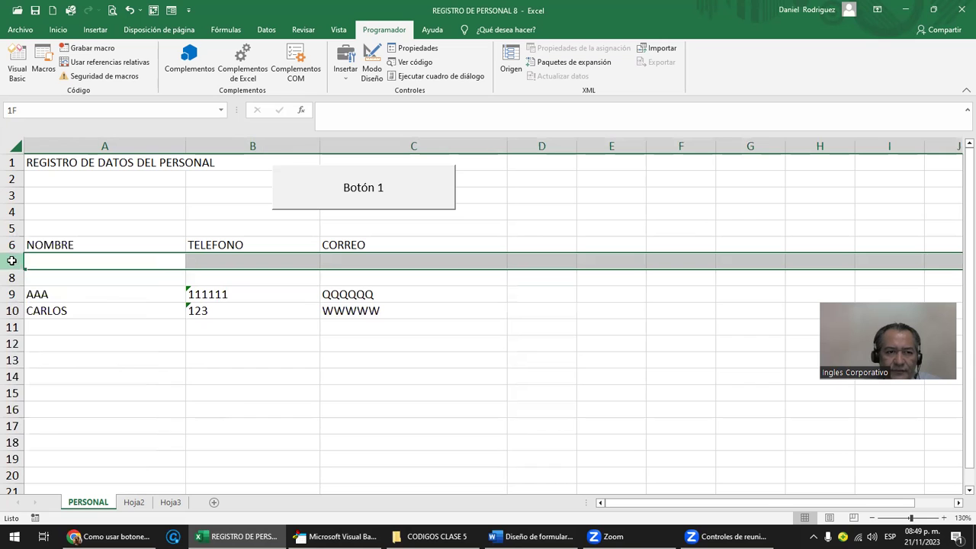
left_click_drag(12, 260, 11, 277)
right_click(11, 277)
left_click(96, 395)
left_click_drag(46, 263, 344, 260)
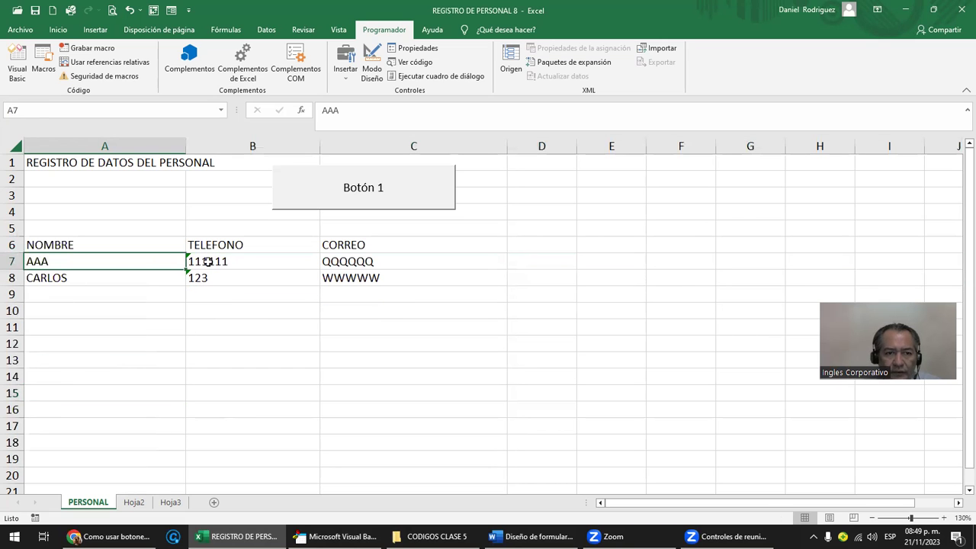
left_click(135, 260)
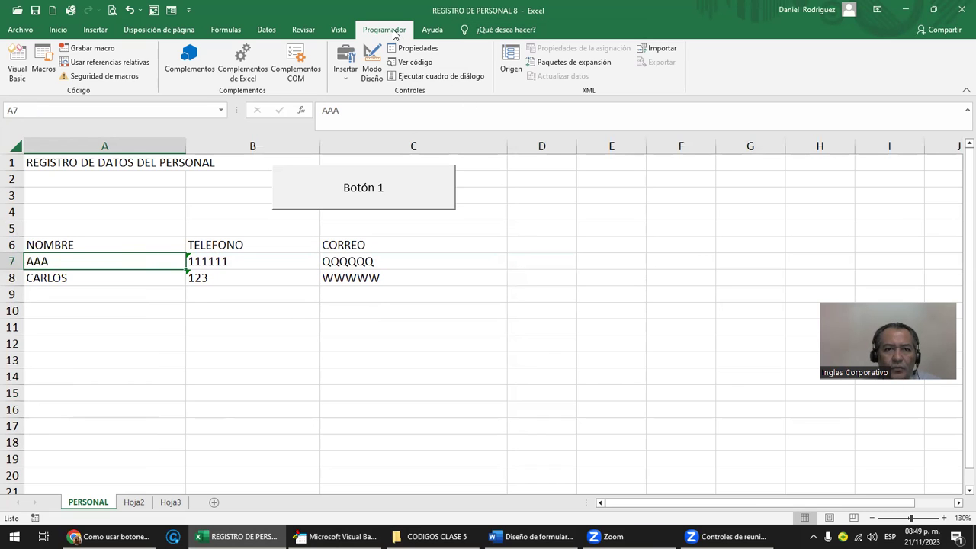
- Run the form, save BBB, 1111 and AAAA, and accept the success message
left_click(17, 65)
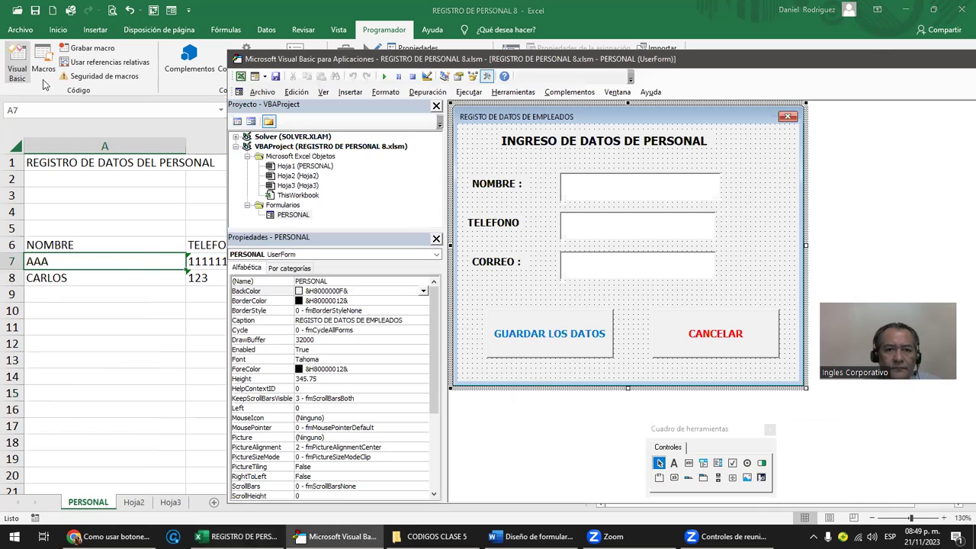
left_click(385, 77)
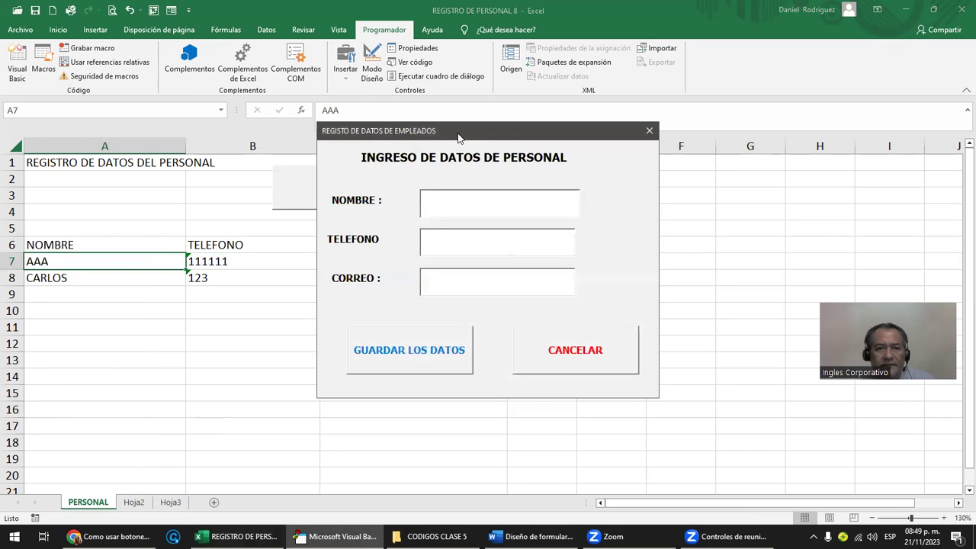
type("BBB")
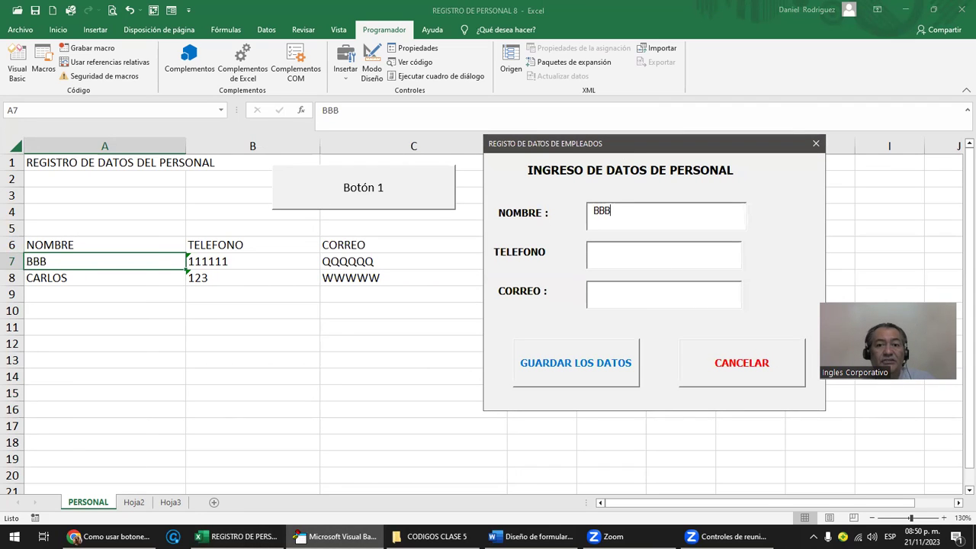
left_click(597, 262)
type("1111")
left_click(627, 291)
type("AAAA")
left_click(567, 358)
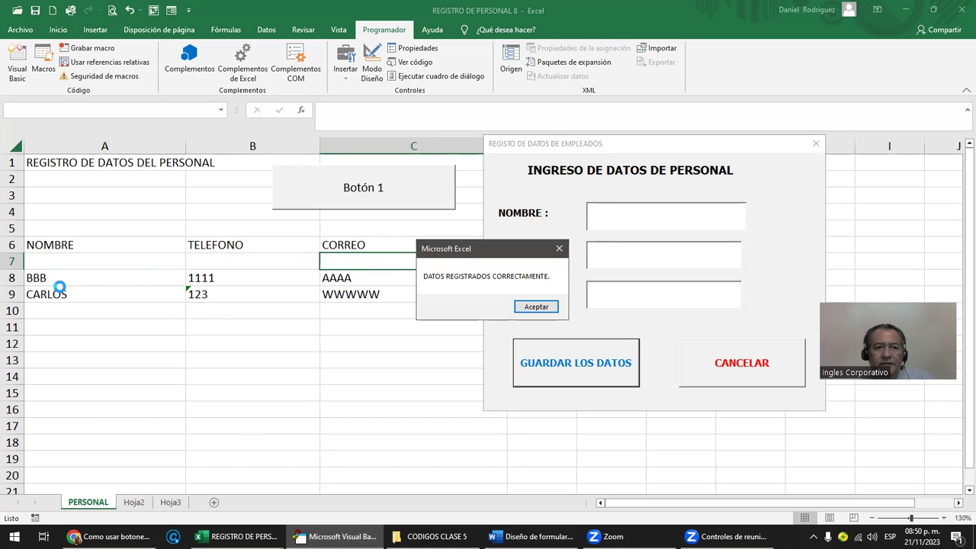
left_click(516, 305)
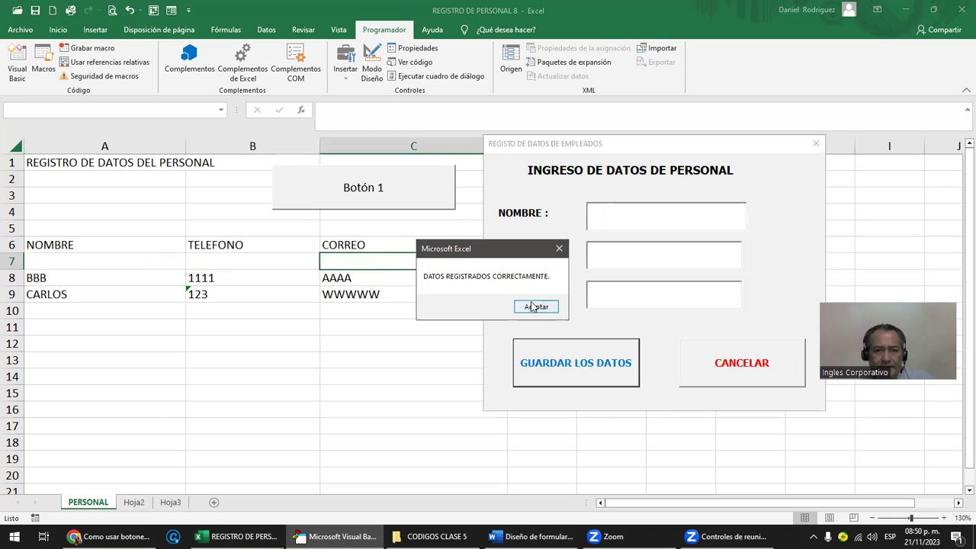
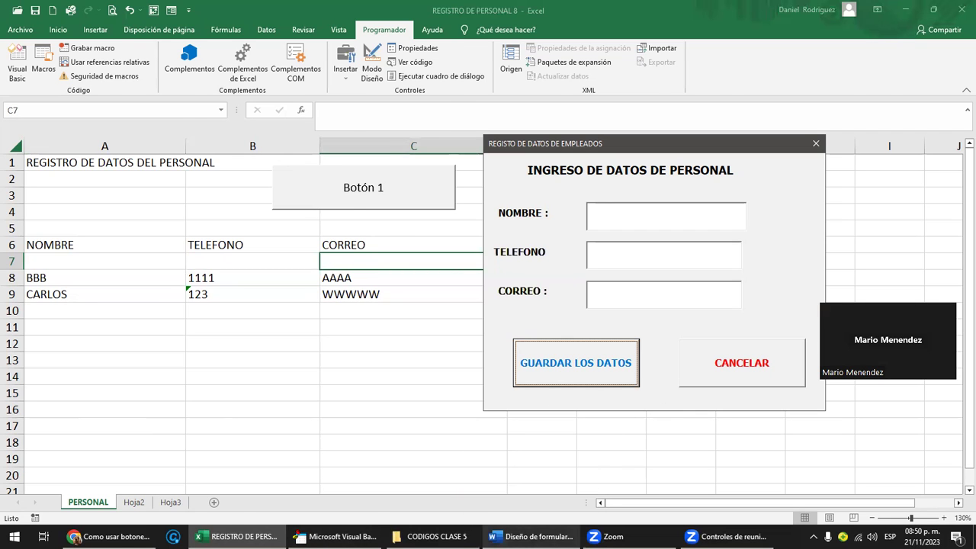
- Comment out the ComboBox1 = Empty line in the Word code listing with REM
left_click(531, 535)
left_click(431, 281)
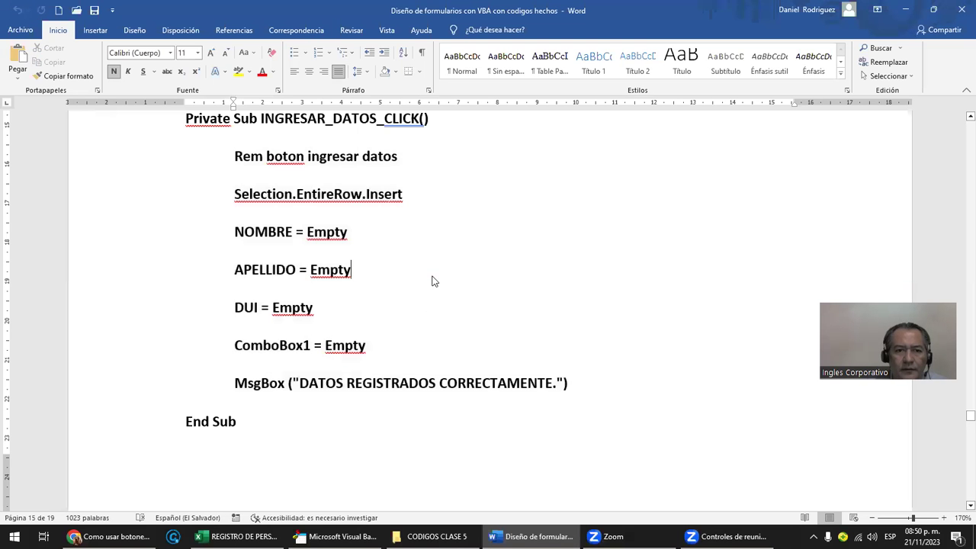
left_click(232, 346)
type("REM")
key("BackSpace")
key("BackSpace")
key("BackSpace")
type("REM")
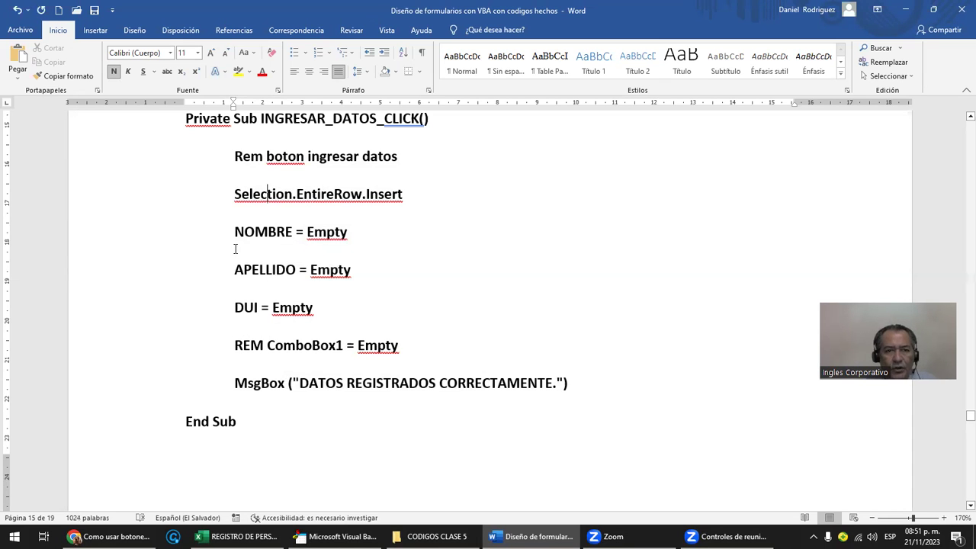
- Highlight the NOMBRE, APELLIDO and DUI field names in the listing, then return to the VBA editor
left_click_drag(239, 231, 292, 231)
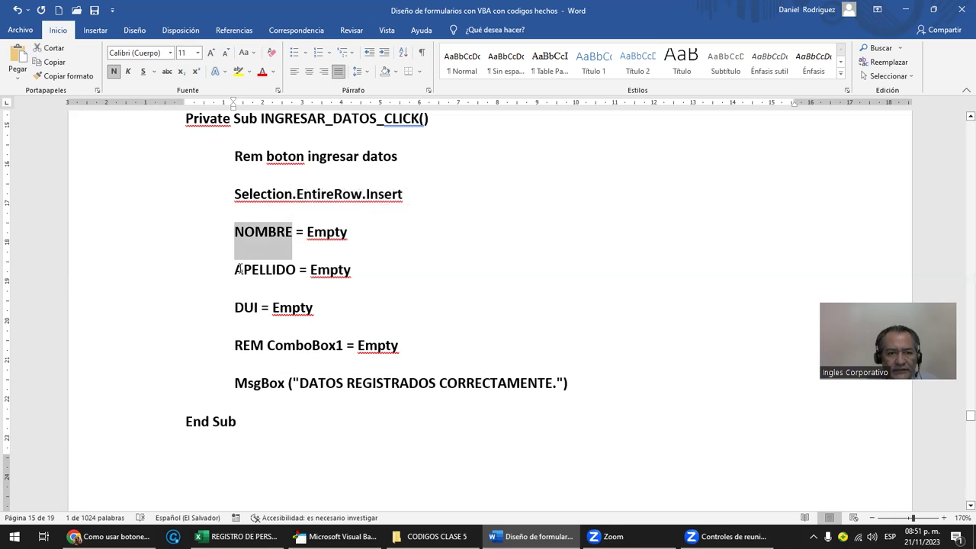
left_click_drag(243, 268, 295, 267)
left_click(235, 302)
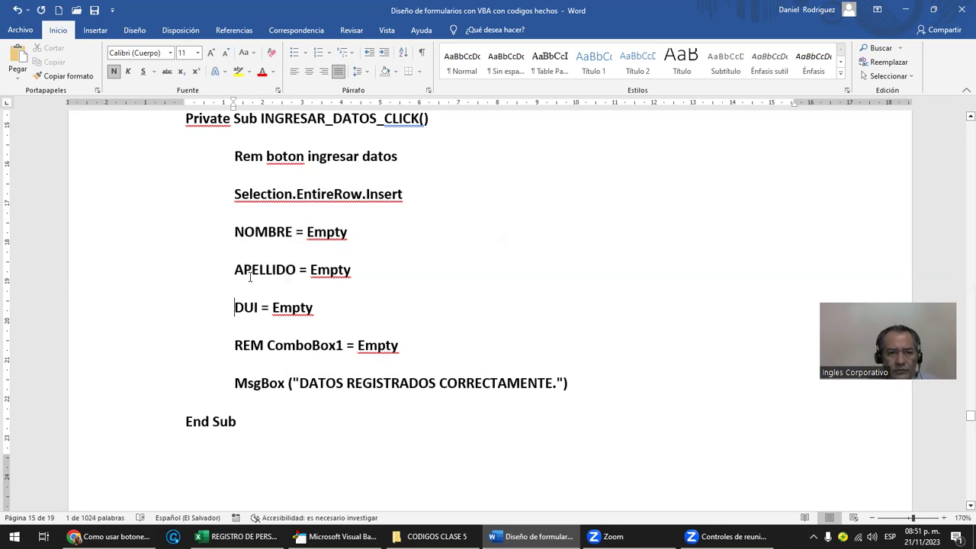
left_click_drag(235, 268, 294, 262)
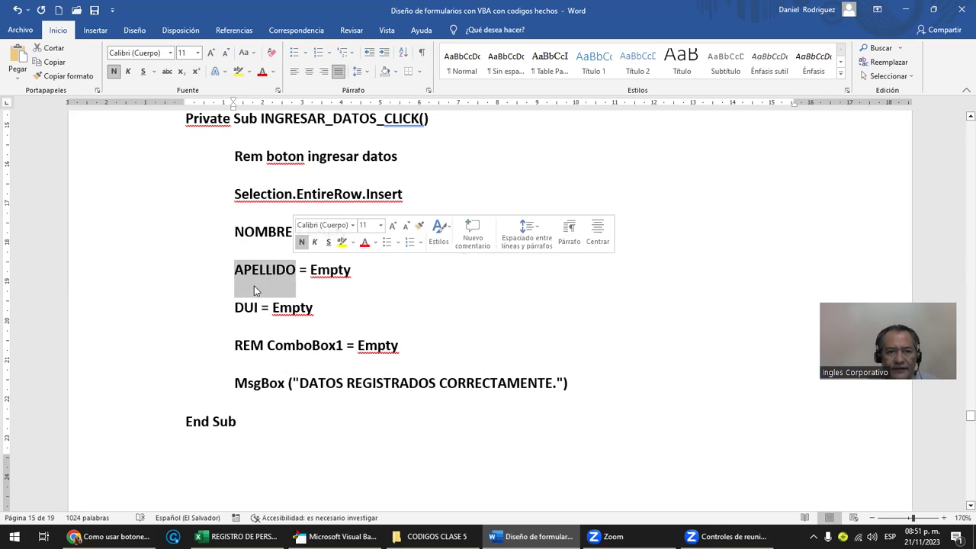
left_click_drag(235, 308, 272, 307)
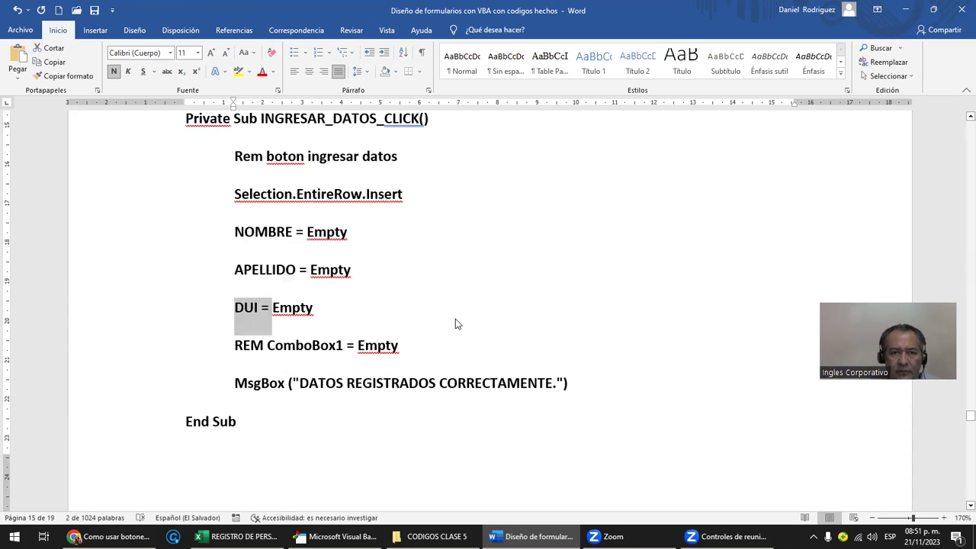
key("alt+Tab")
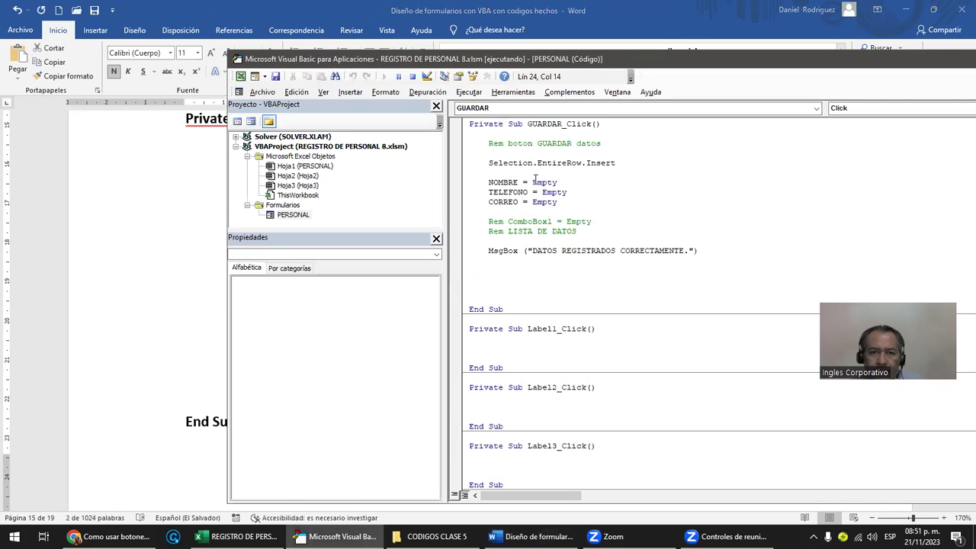
- Scroll up through the GUARDAR_Click field-reset code
left_click(535, 182)
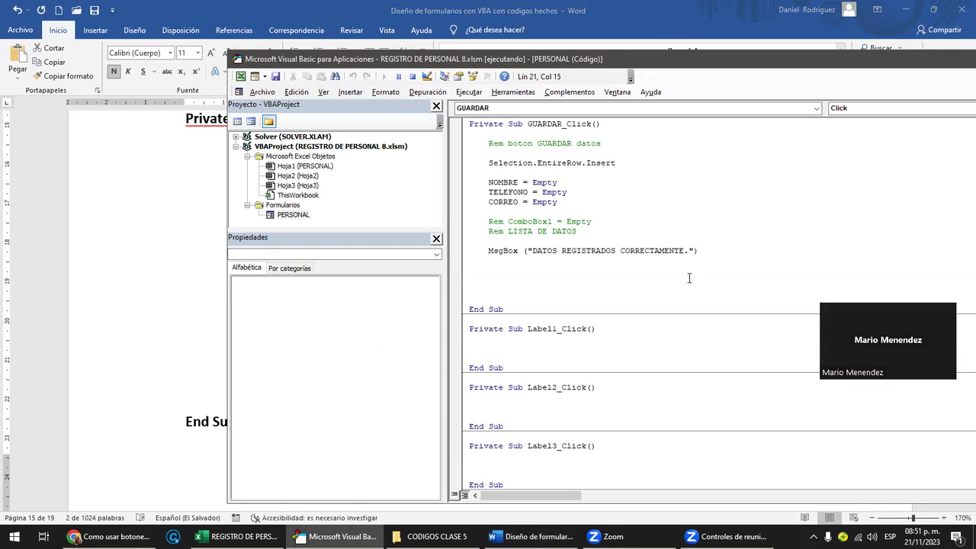
scroll(603, 243, "up", 2)
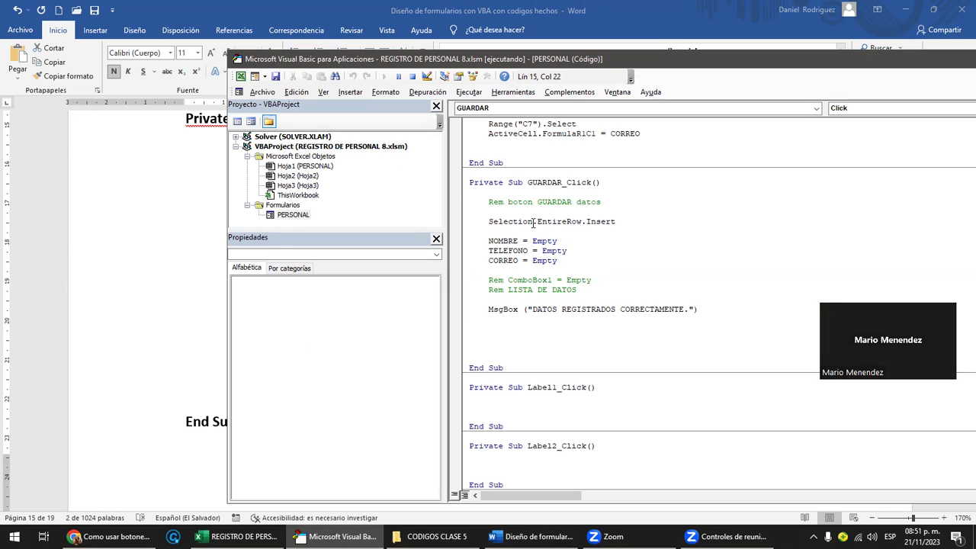
scroll(533, 222, "up", 1)
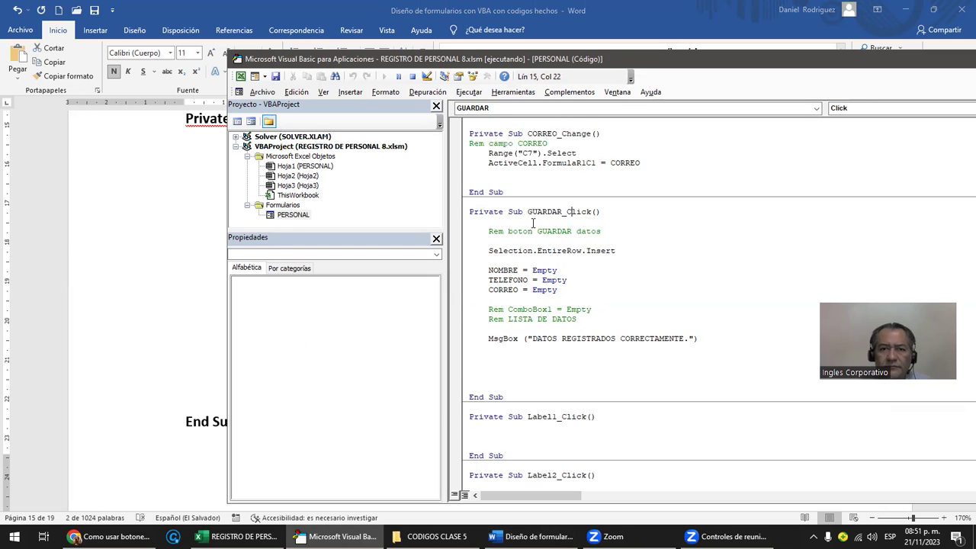
scroll(534, 222, "up", 1)
- Inspect CORREO_Change writing CORREO into C7, then open the PERSONAL form in the designer
left_click(491, 161)
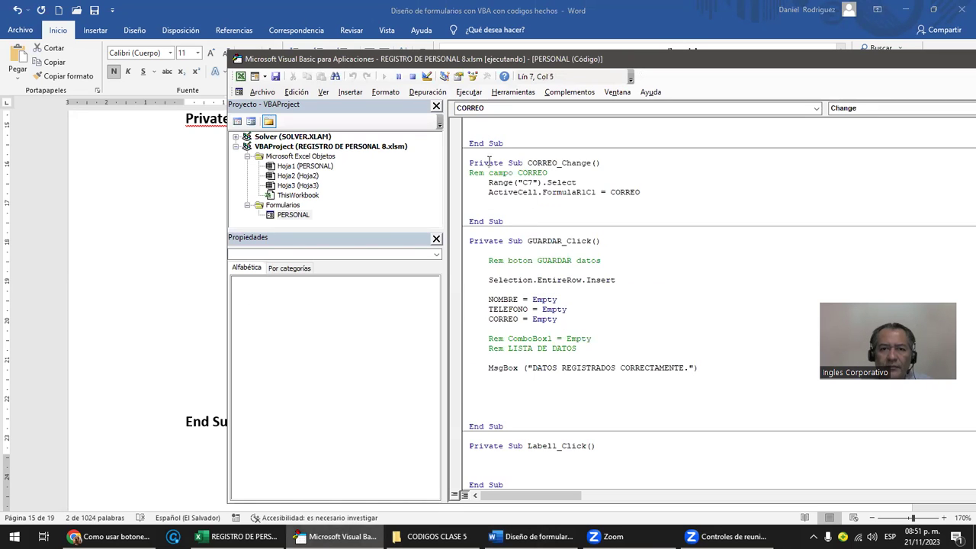
left_click(522, 184)
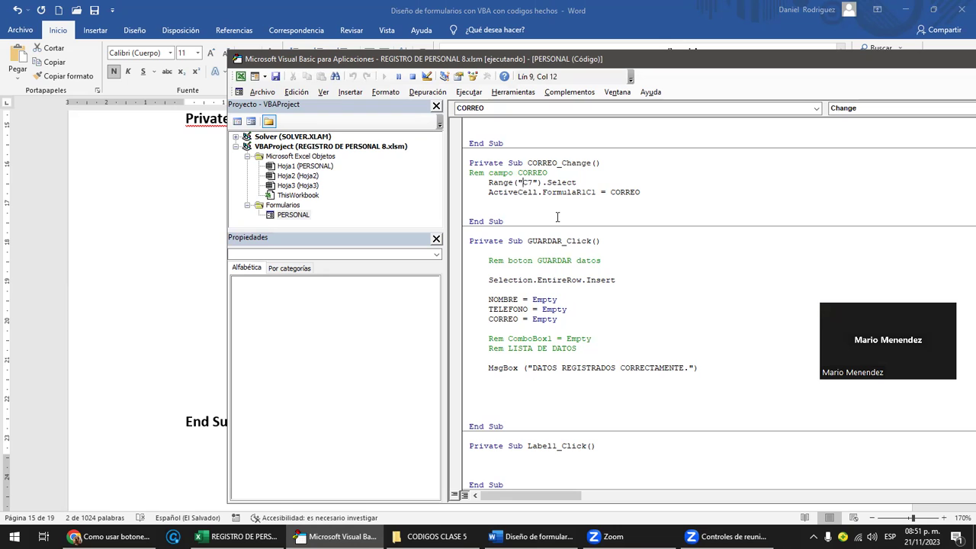
left_click_drag(610, 192, 640, 192)
left_click_drag(523, 163, 554, 162)
left_click(531, 162)
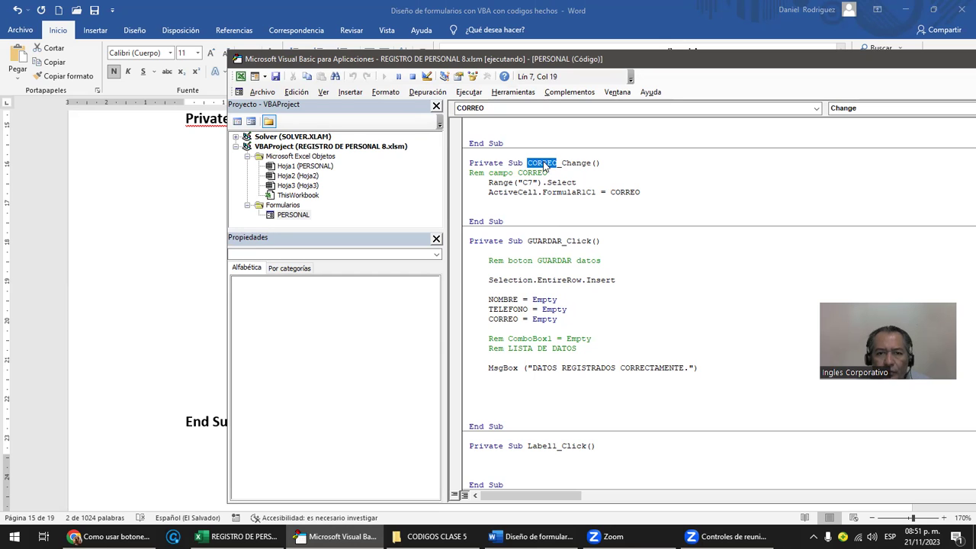
left_click(647, 193)
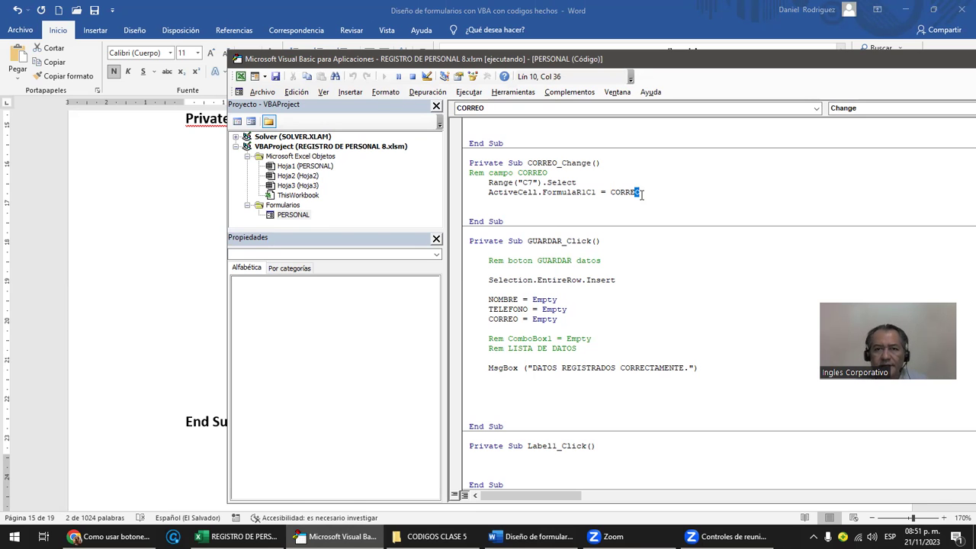
left_click_drag(689, 68, 534, 54)
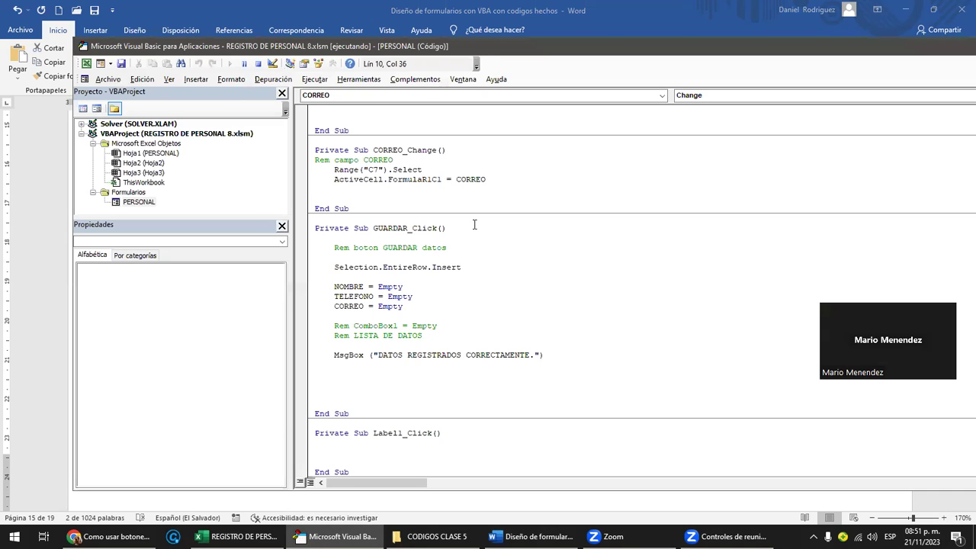
double_click(139, 201)
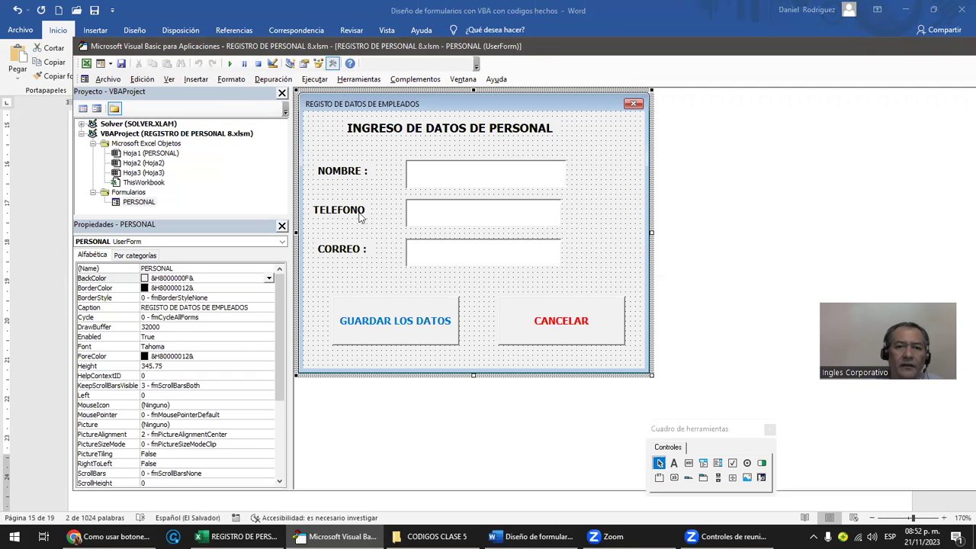
- Run the form and enter SSSS, DDDD and 2222 in NOMBRE, TELEFONO and CORREO
left_click(231, 64)
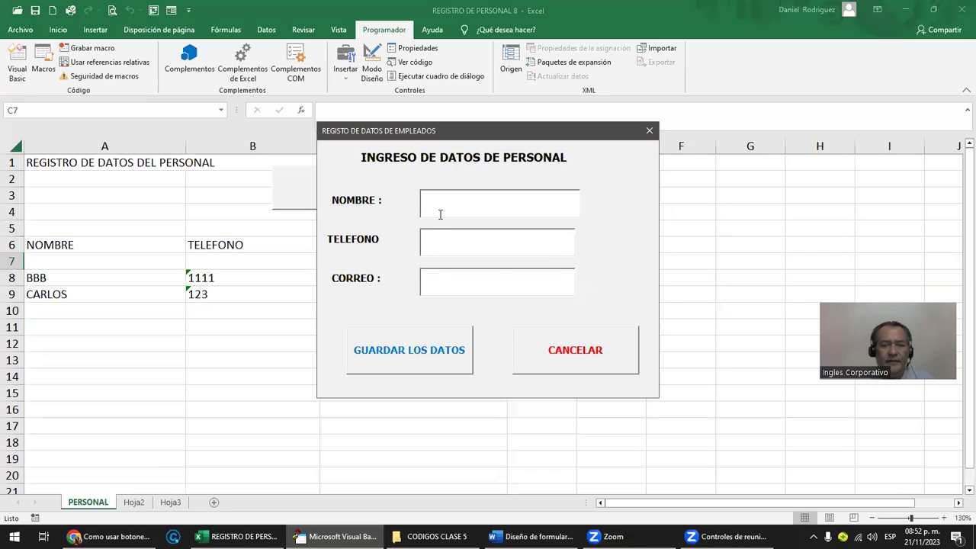
type("SSSS")
left_click(451, 246)
type("DDDD")
left_click(439, 278)
type("2222")
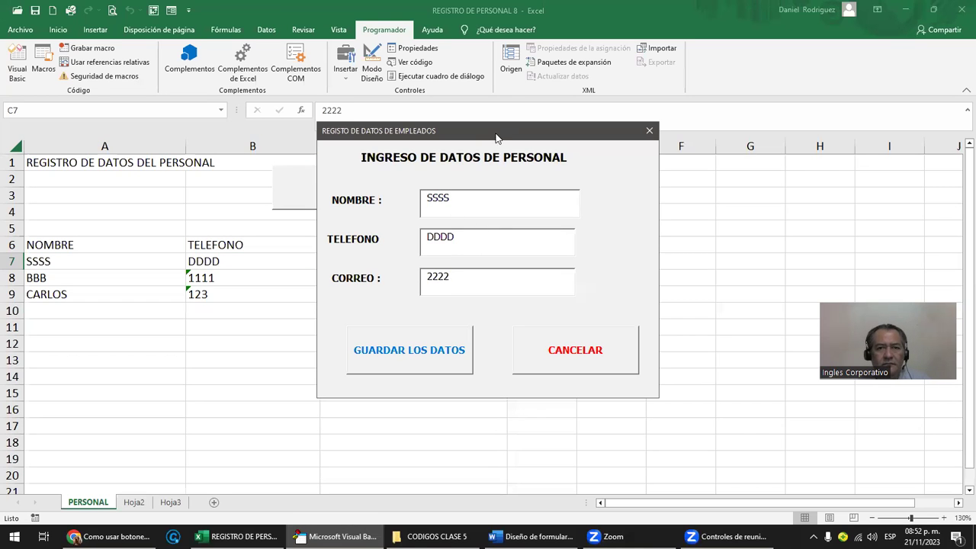
left_click_drag(495, 137, 650, 128)
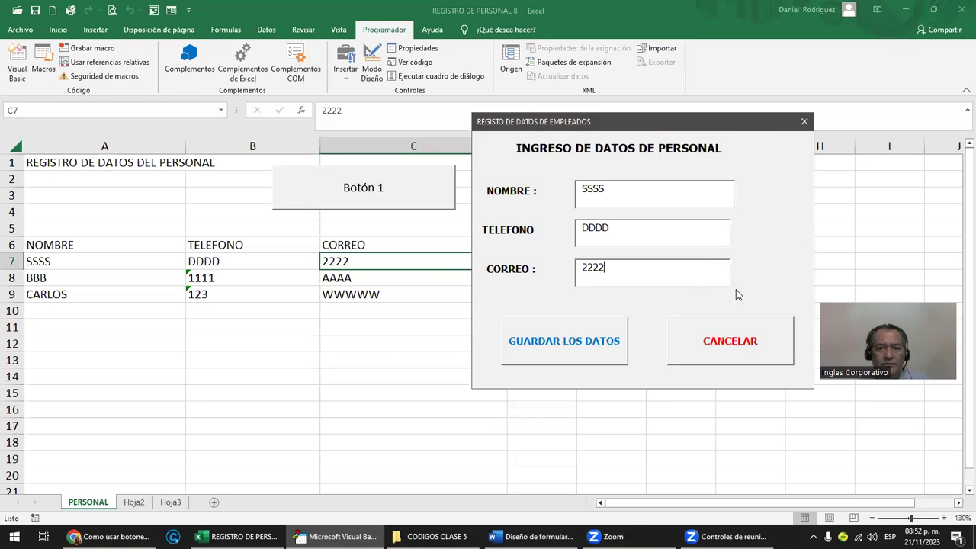
- Cancel the form entry and leave the VBA editor with Alt+F11
left_click(714, 347)
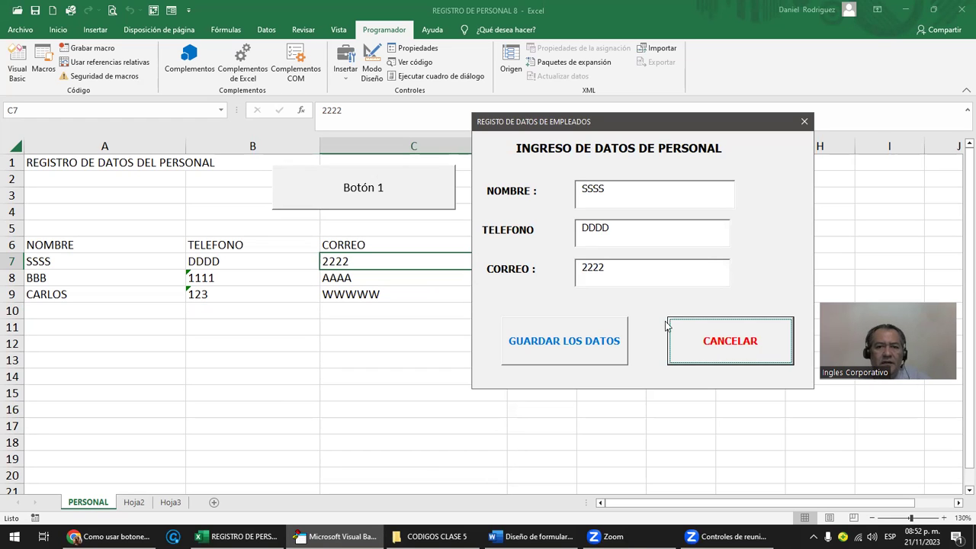
mouse_move(607, 272)
left_mouse_down()
mouse_move(573, 192)
mouse_move(604, 189)
left_mouse_up()
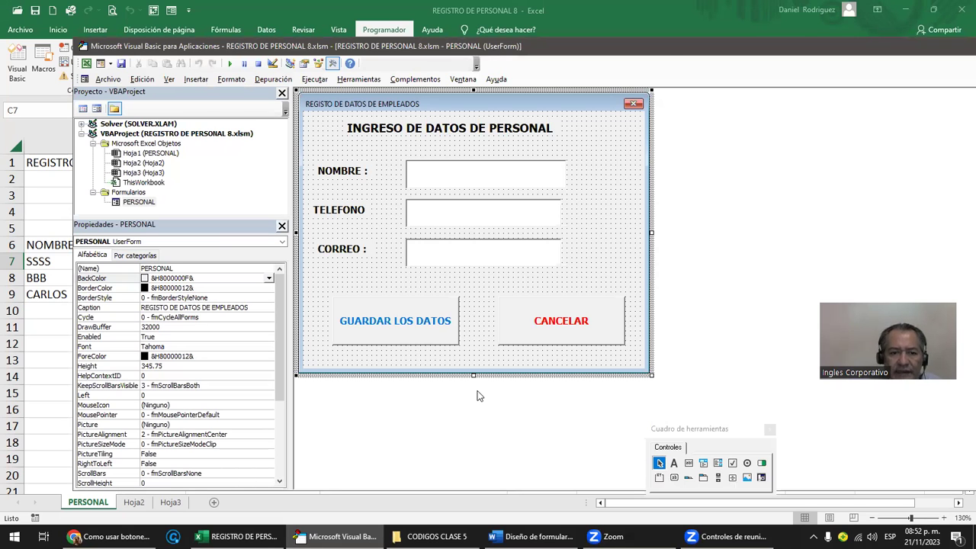
key("alt+F11")
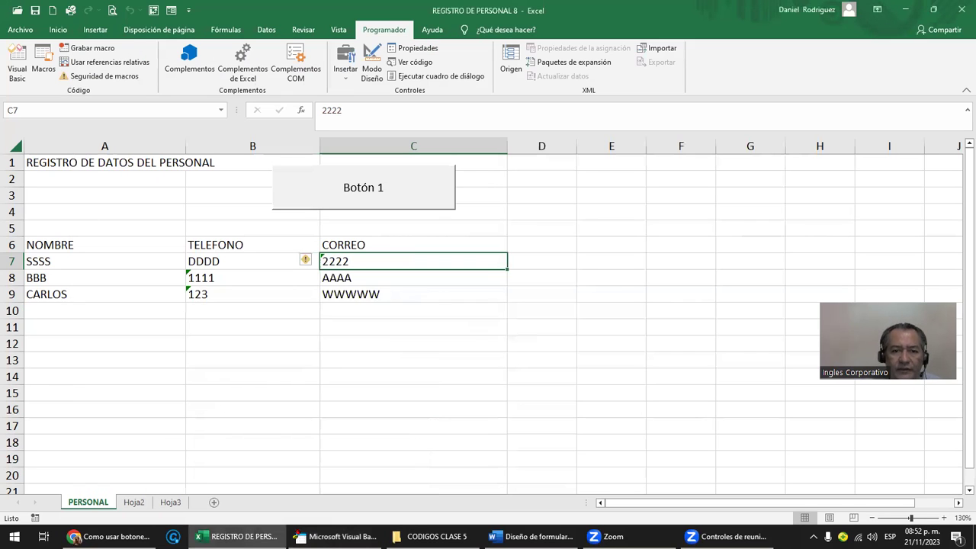
- Select the CANCELAR_Click body in the Word listing and create the CANCELAR button's click handler
left_click(526, 536)
scroll(471, 312, "down", 1)
scroll(471, 312, "down", 3)
scroll(471, 311, "down", 2)
scroll(470, 311, "down", 3)
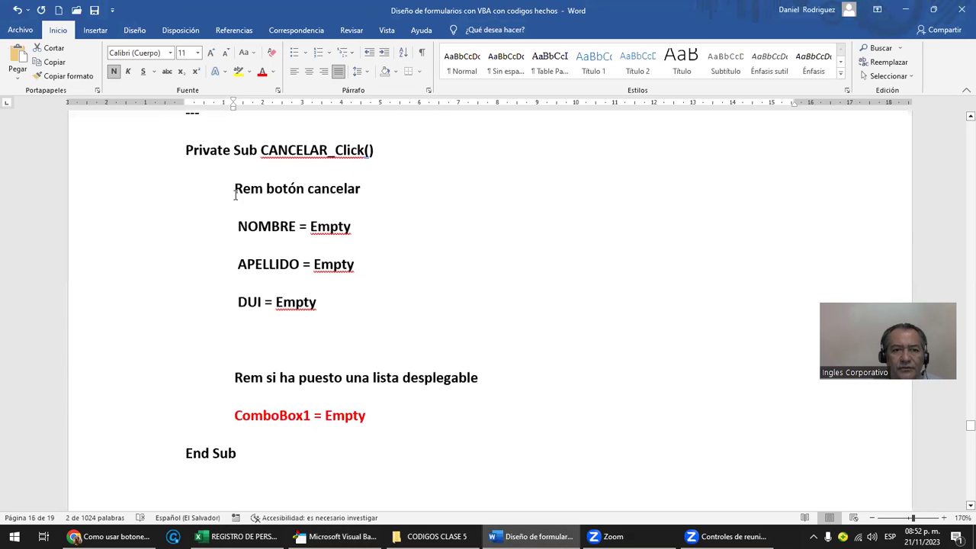
left_click_drag(233, 192, 338, 305)
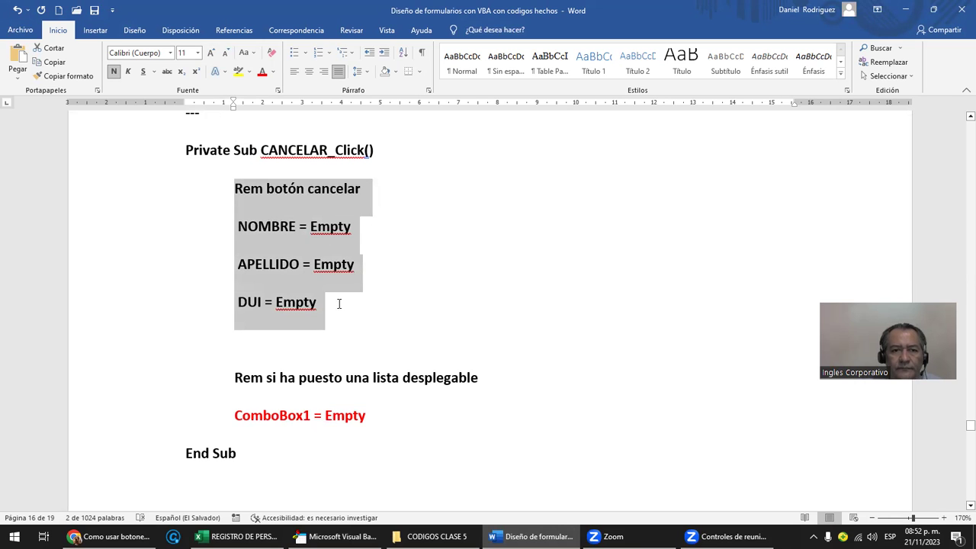
left_click_drag(340, 303, 392, 419)
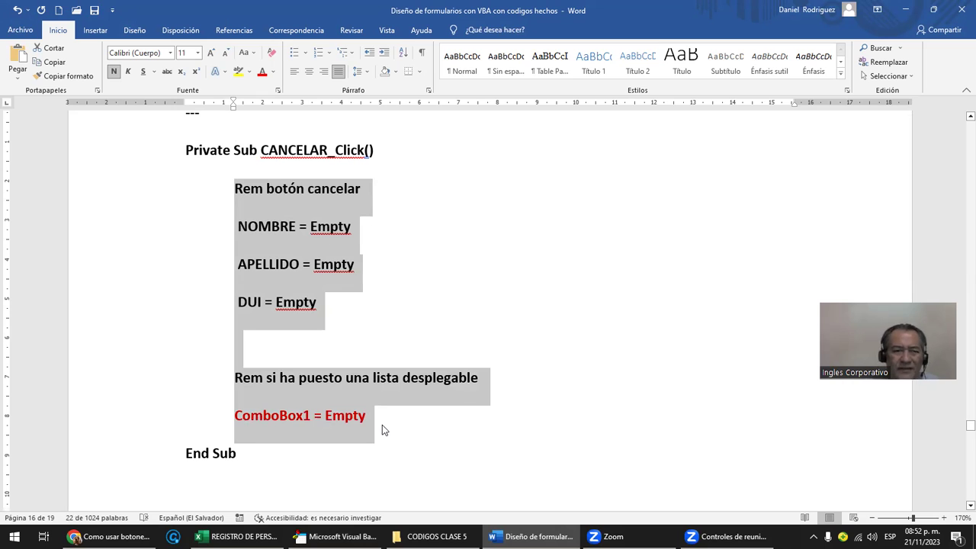
mouse_move(335, 536)
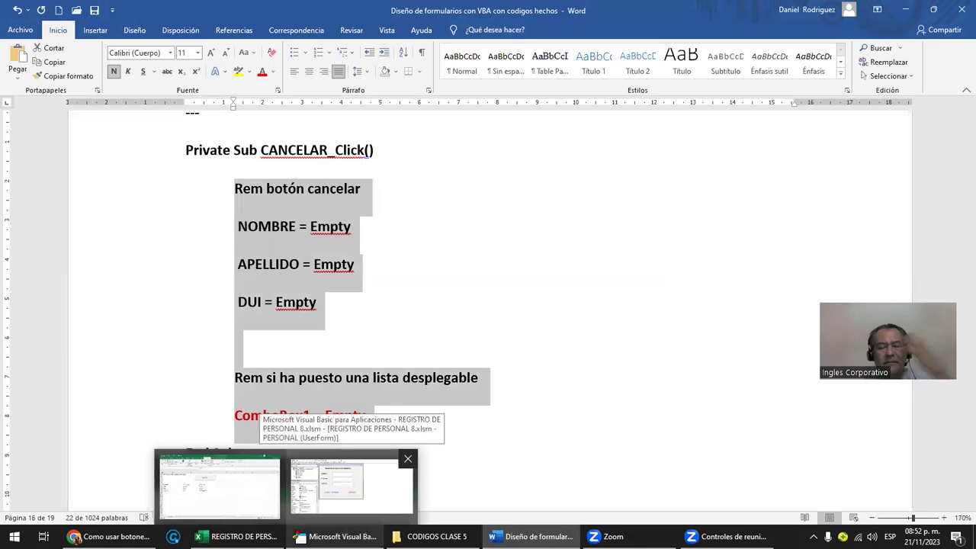
left_click(351, 481)
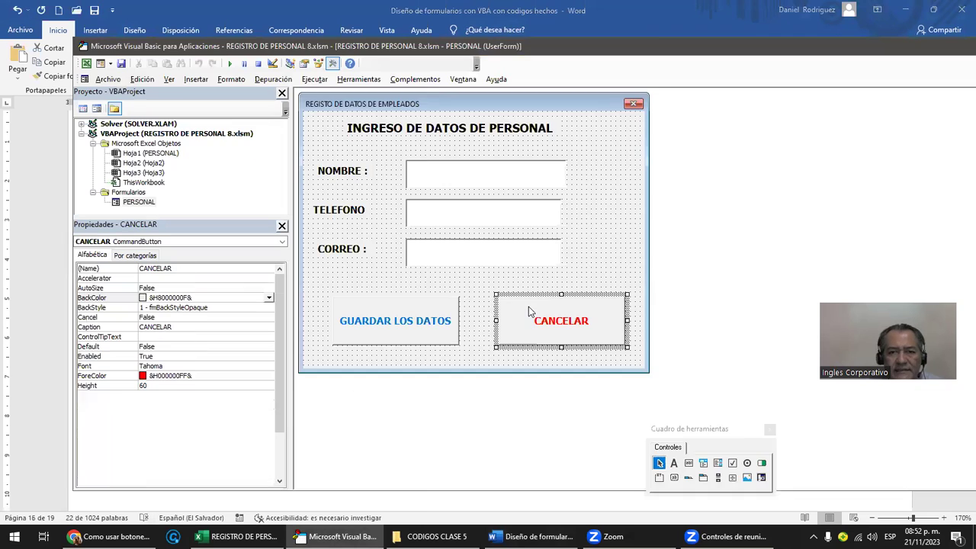
double_click(542, 319)
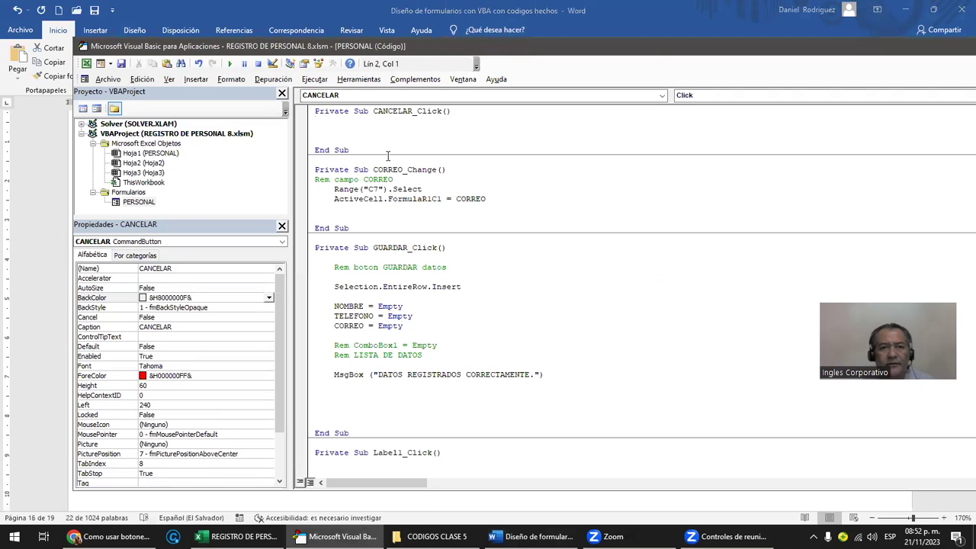
- Paste the field-clearing code into CANCELAR_Click, renaming APELLIDO and DUI to TELEFONO and CORREO
key("Return")
key("Return")
key("Return")
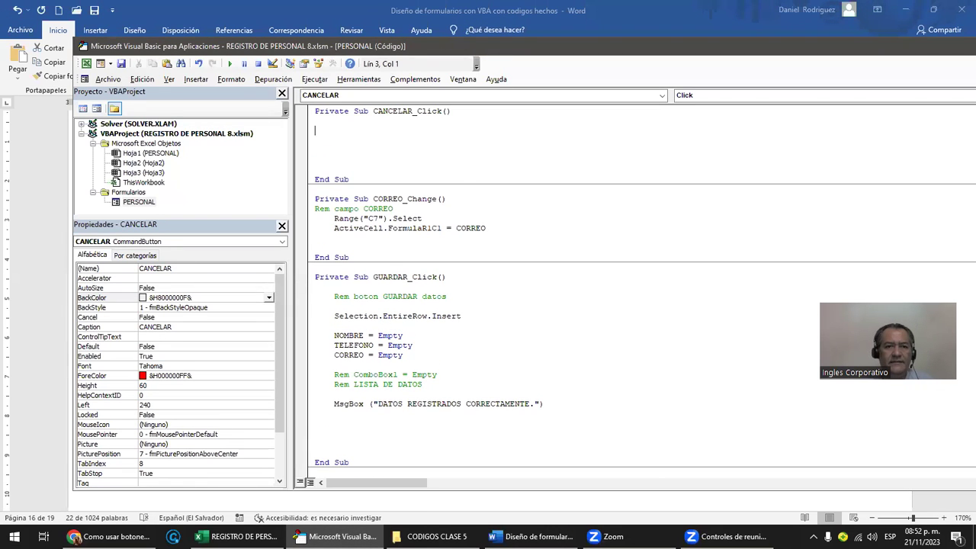
type("Rem botón cancelar  NOMBRE = Empty  APELLIDO = Empty  DUI = Empty  Rem si ha puesto una lista desplegable ComboBox1 = Empty")
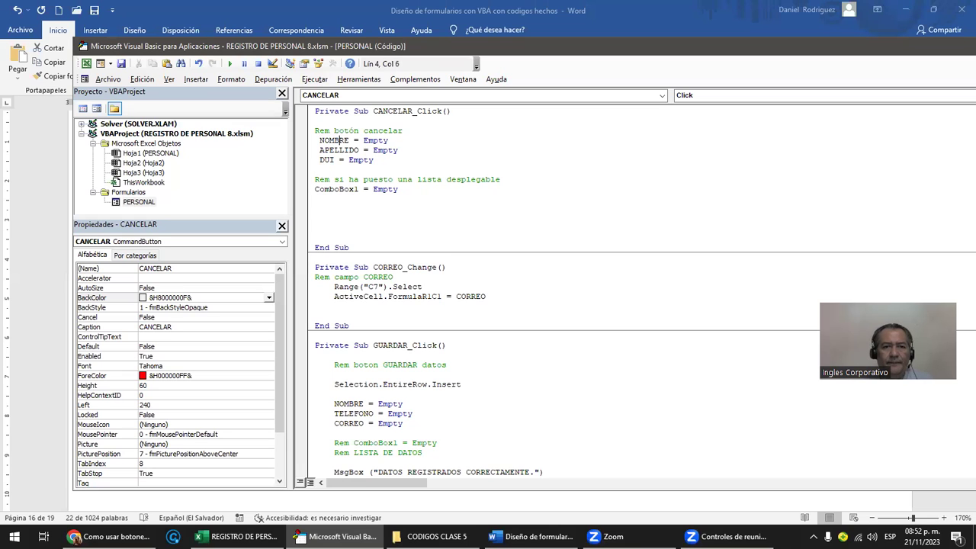
key("shift+Right")
key("shift+Right")
key("shift+Right")
key("shift+Right")
key("shift+Right")
key("shift+Right")
key("shift+Right")
key("shift+Right")
left_click(319, 150)
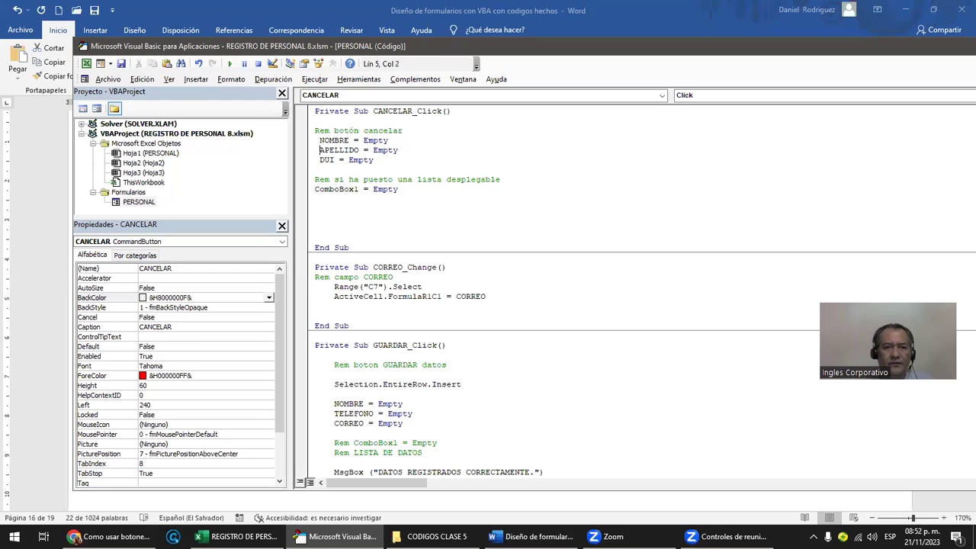
type("TELEFONO")
key("Delete")
key("Delete")
key("Delete")
key("Delete")
key("Delete")
key("Delete")
key("Delete")
key("Delete")
left_click(348, 161)
type("CORRERO")
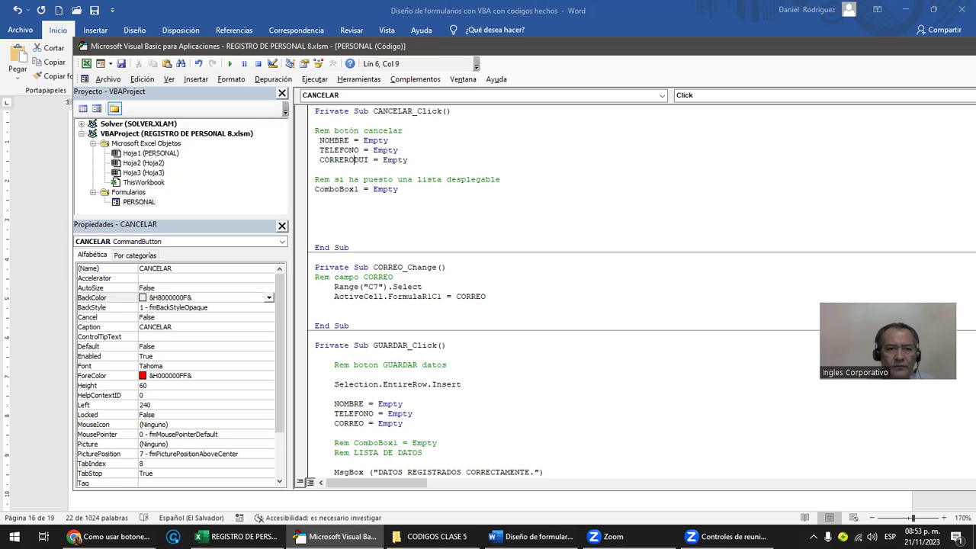
key("BackSpace")
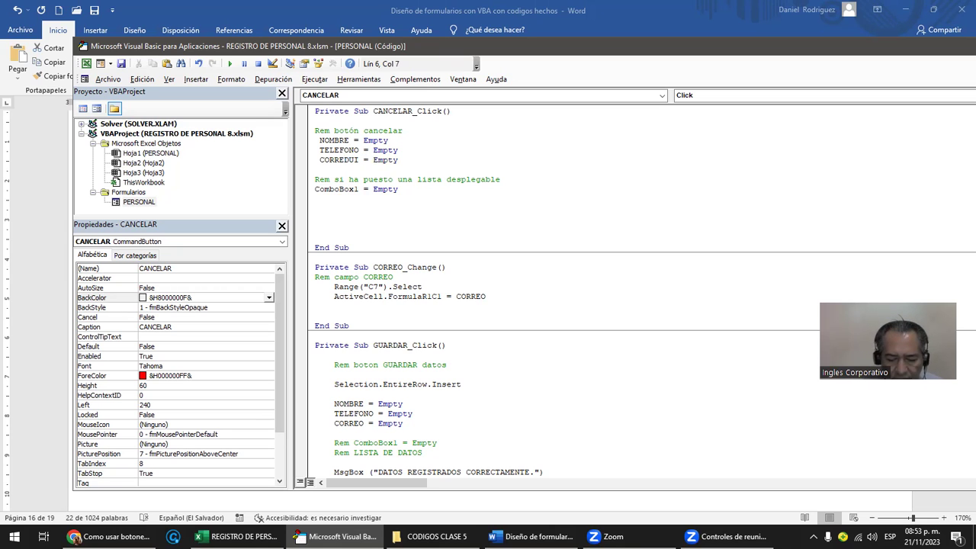
key("Delete")
key("Delete")
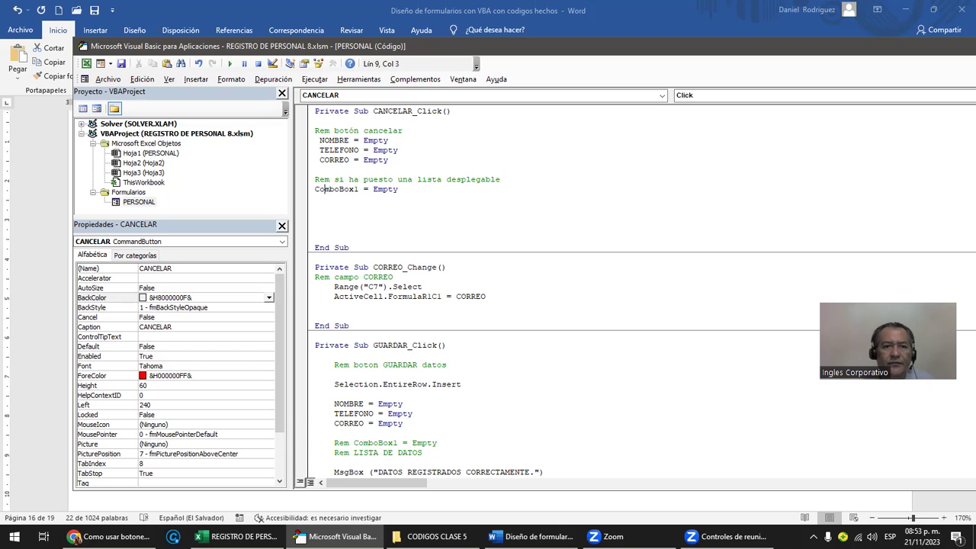
- Prefix the ComboBox1 = Empty line with REM to comment it out
type("REM")
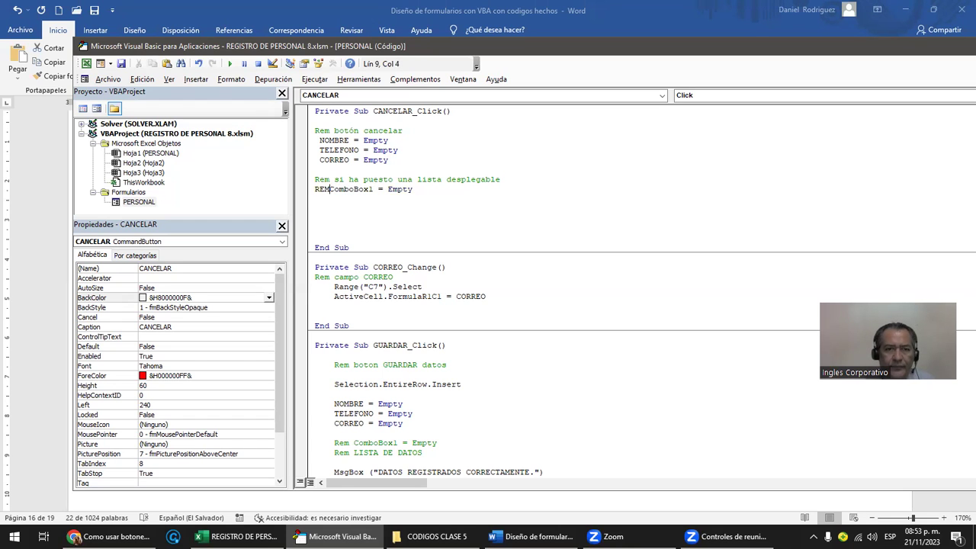
left_click(315, 198)
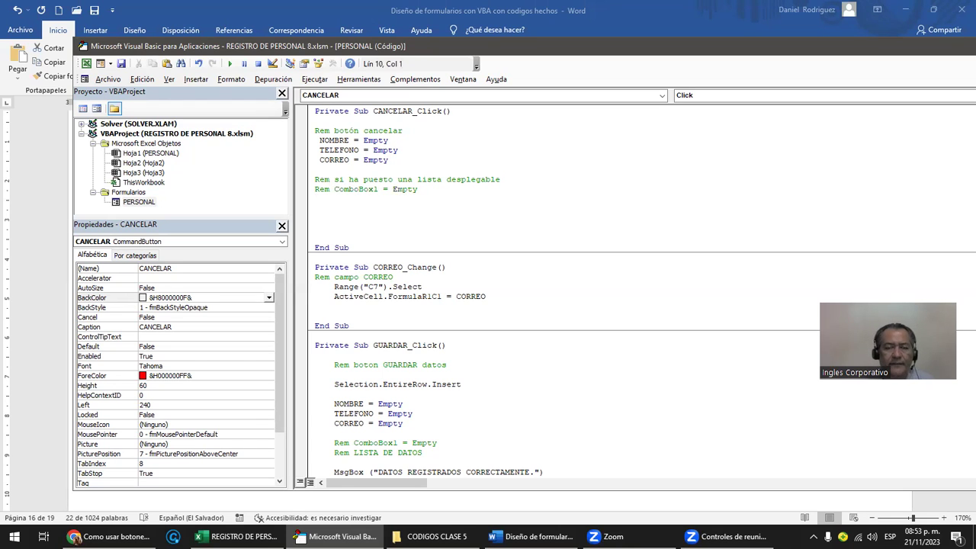
left_click_drag(333, 191, 416, 189)
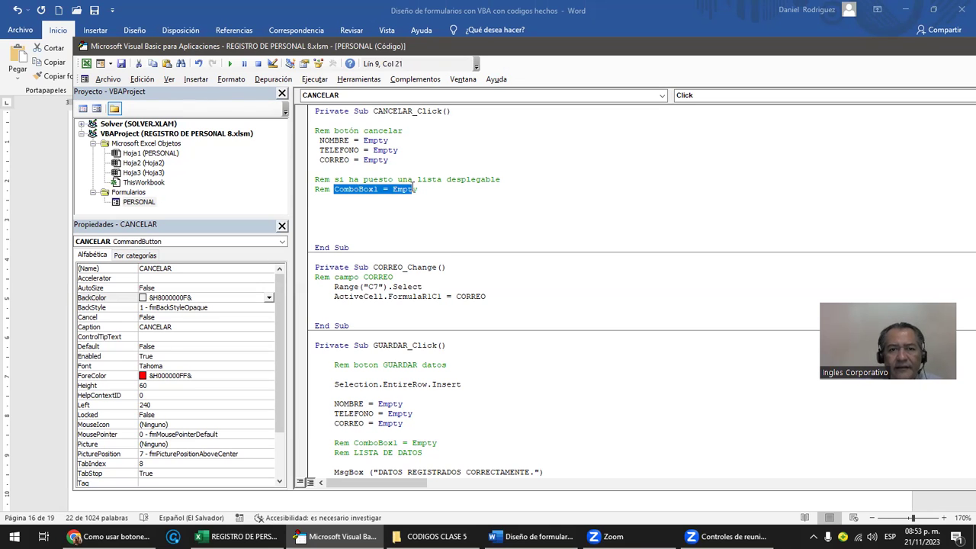
left_click(432, 214)
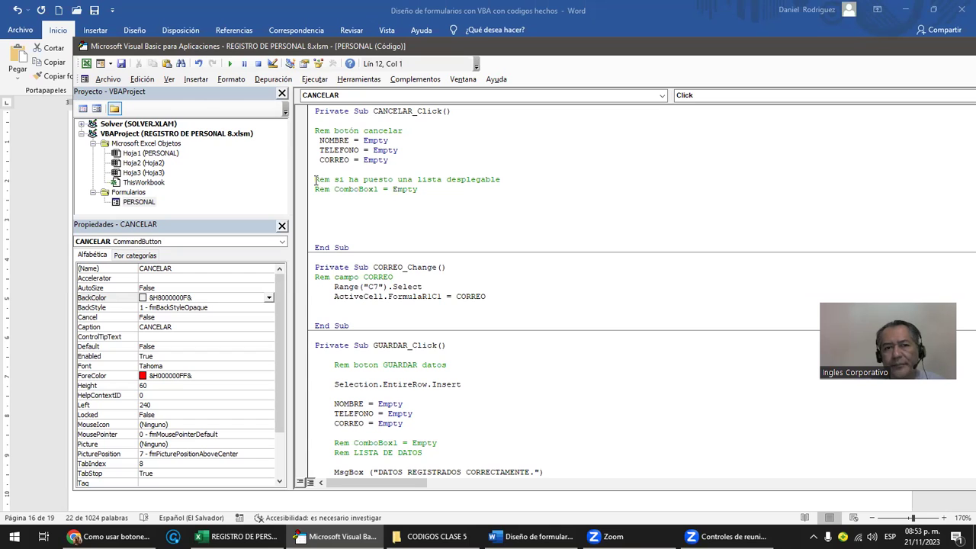
left_click_drag(316, 180, 329, 189)
left_click(329, 189)
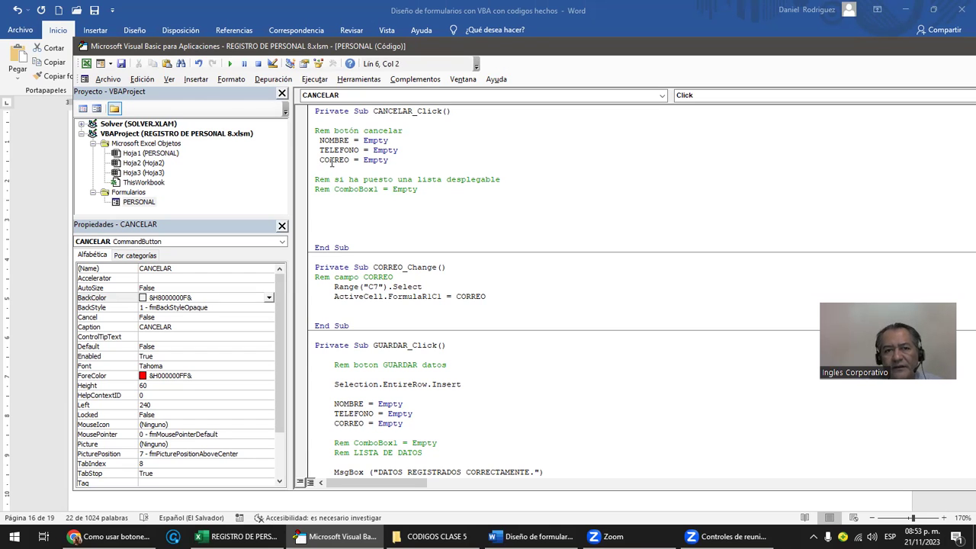
left_click(372, 221)
left_click(382, 143)
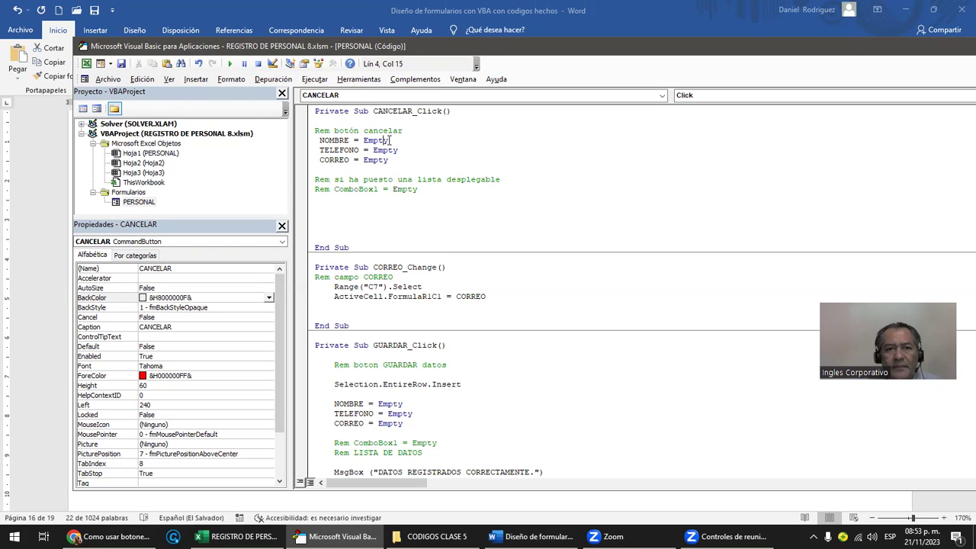
- Run the form and save a QQQ, 7777, YYYY record, confirming the message
left_click(230, 64)
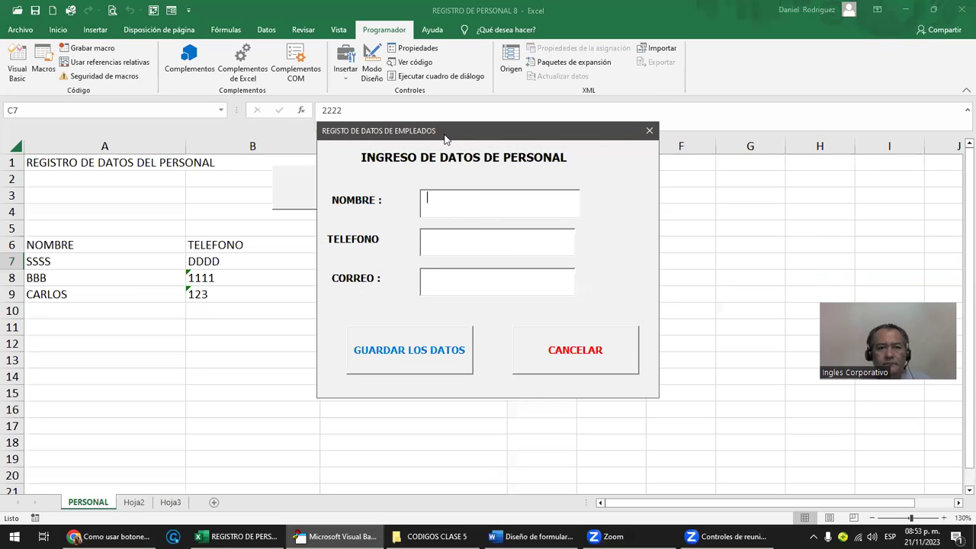
type("QQQ")
left_click(623, 238)
type("QQ66")
key("BackSpace")
key("BackSpace")
key("BackSpace")
key("BackSpace")
type("7777")
left_click(632, 286)
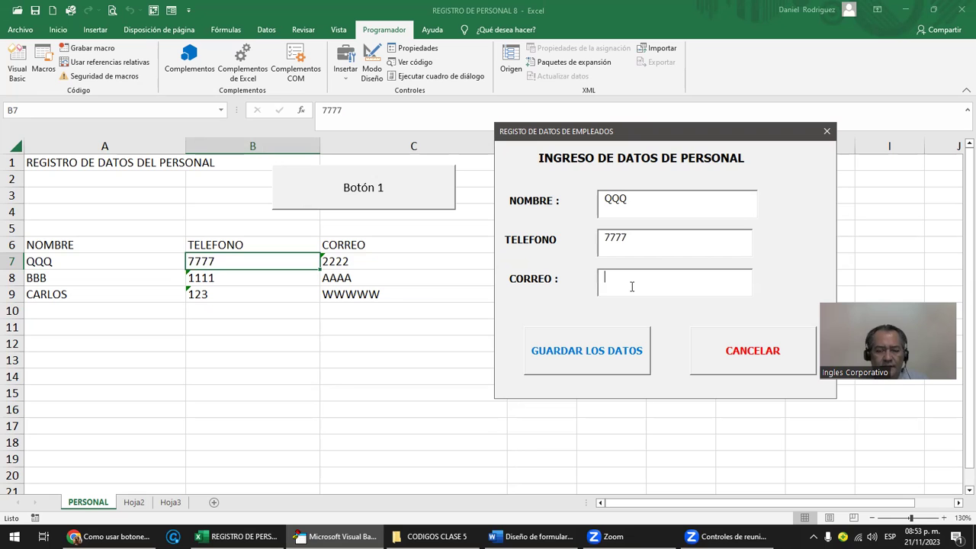
type("YYYY")
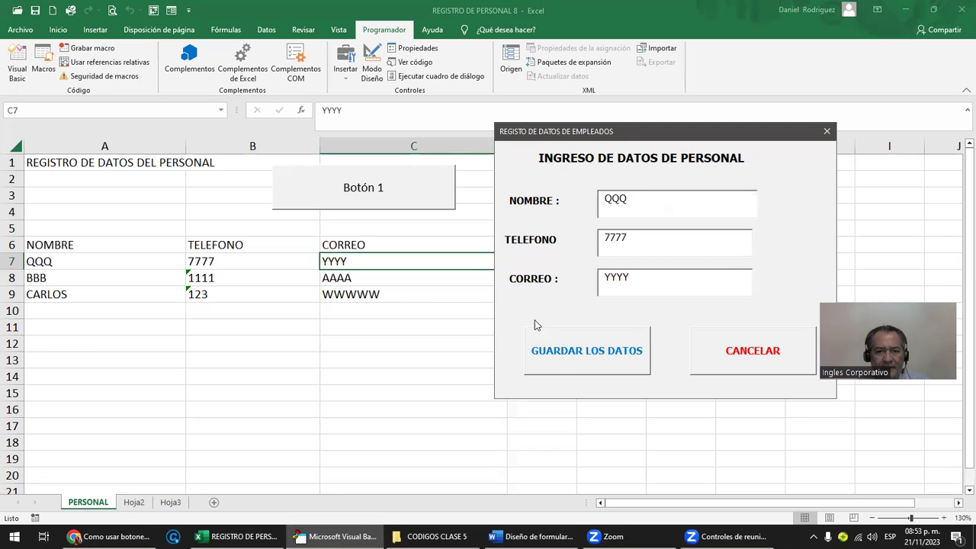
left_click(561, 369)
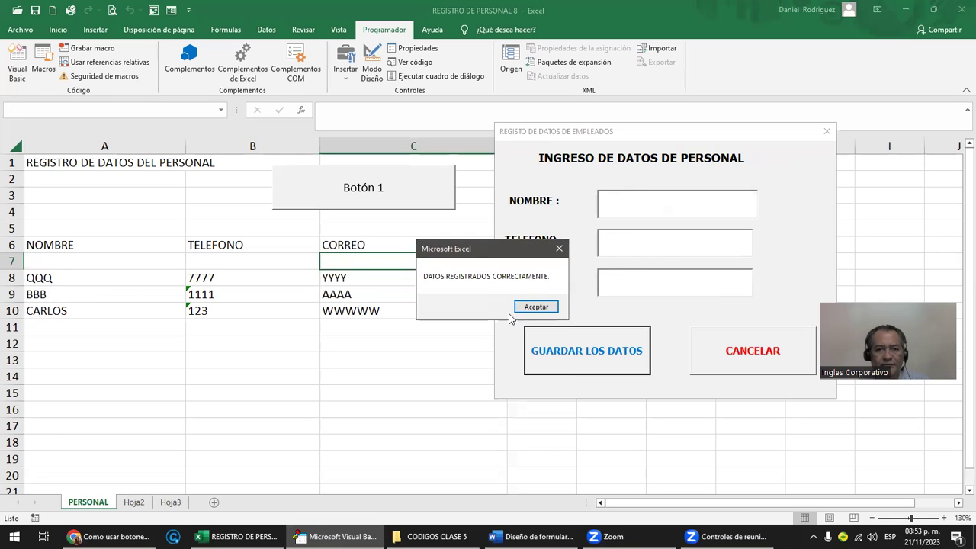
left_click(525, 308)
- Enter EEEEE and RRRR0000, then cancel to verify the fields clear
left_click(639, 206)
type("EEEEE")
left_click(616, 248)
type("RRRR")
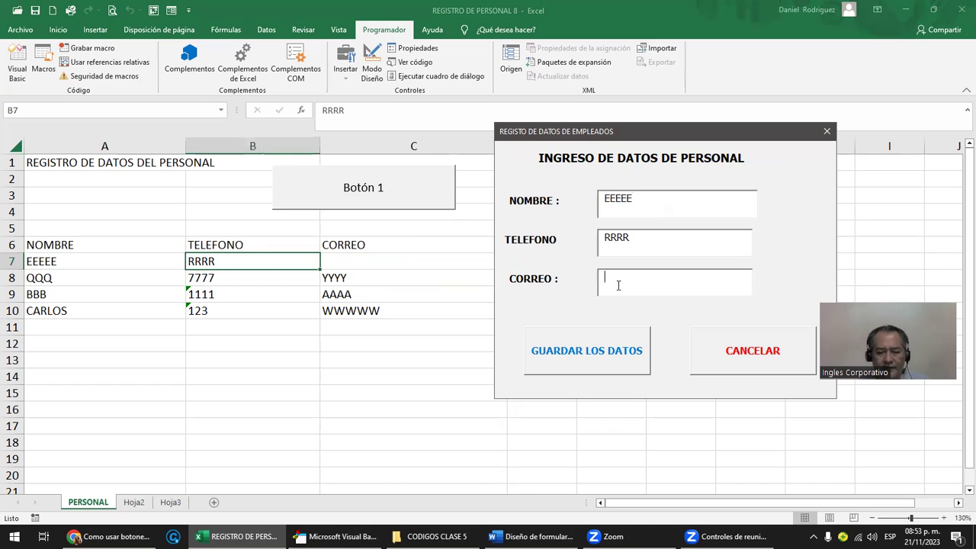
type("0000")
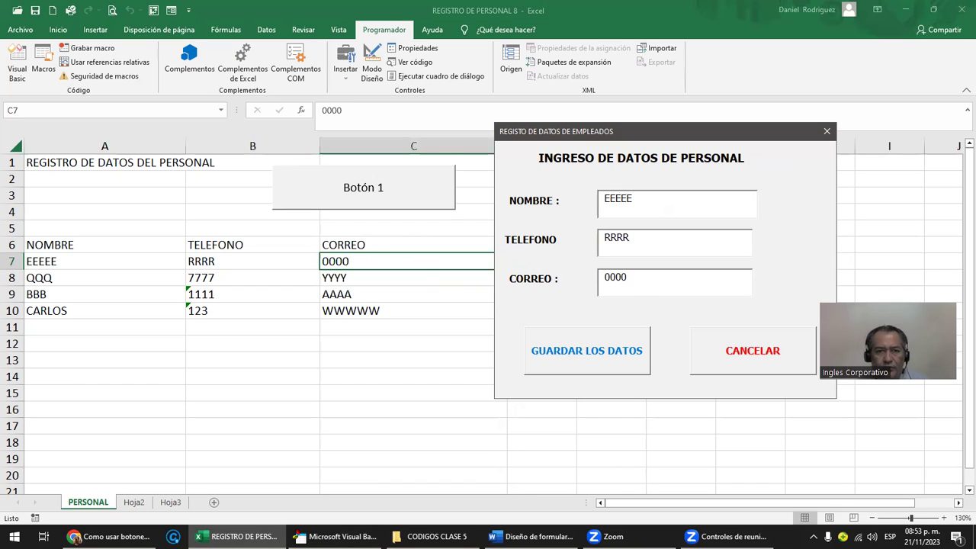
left_click(751, 352)
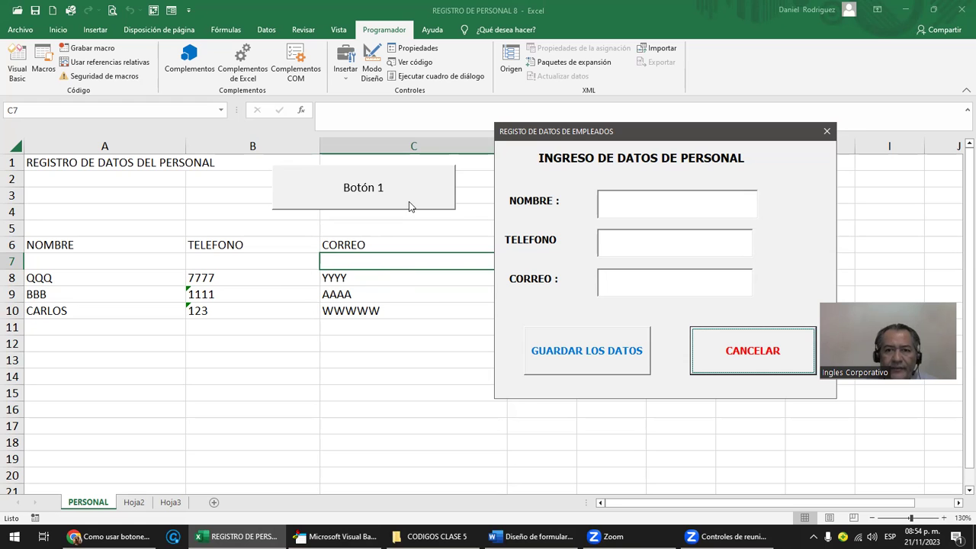
- Close the test form, open the form code and delete CANCELAR_Click's three field-clearing lines
left_click(825, 132)
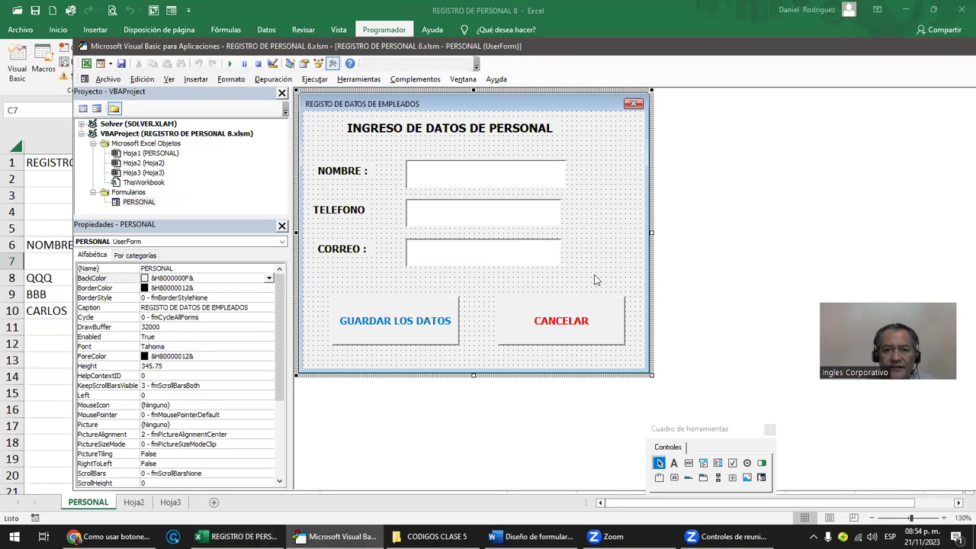
double_click(622, 186)
scroll(532, 179, "up", 5)
scroll(532, 180, "up", 5)
scroll(532, 180, "up", 3)
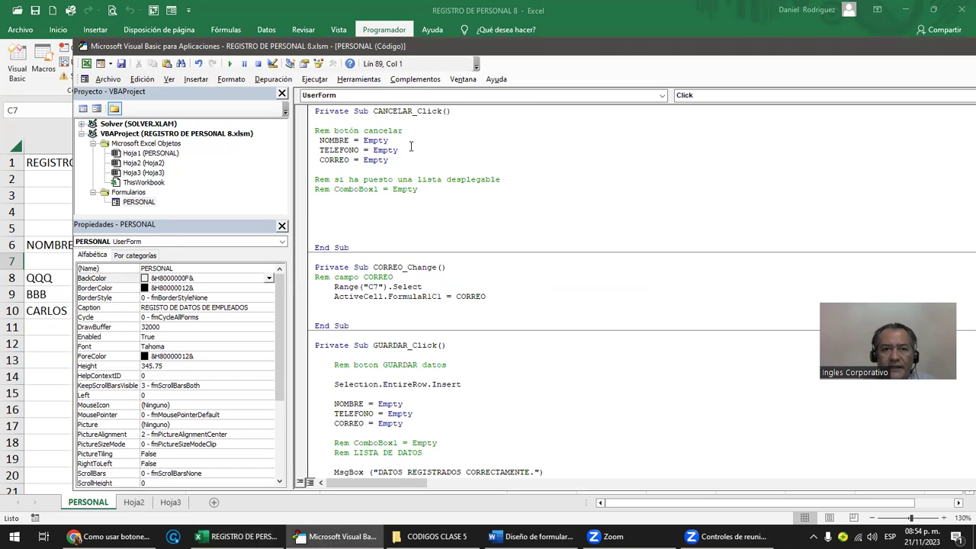
left_click(377, 113)
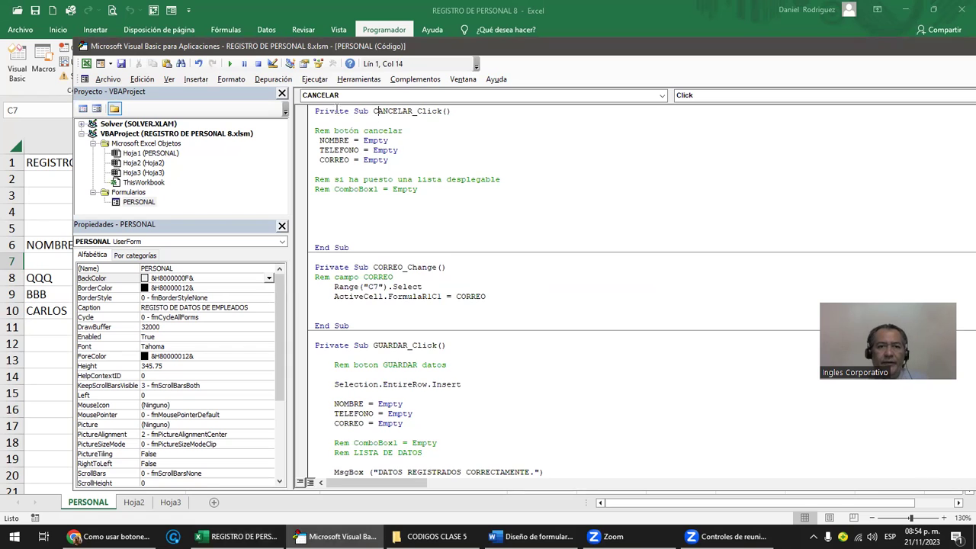
mouse_move(373, 113)
left_mouse_down()
mouse_move(437, 114)
mouse_move(402, 120)
left_mouse_up()
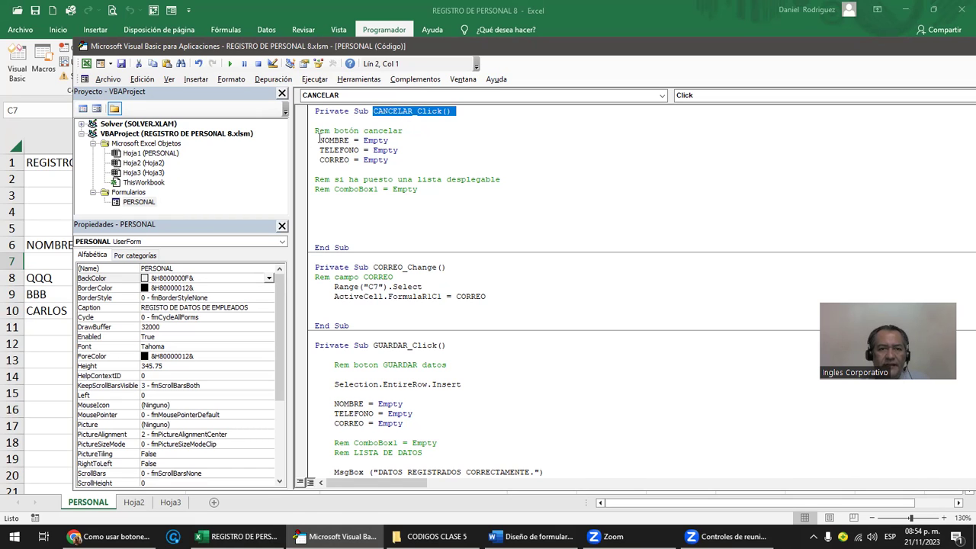
left_click_drag(319, 141, 400, 162)
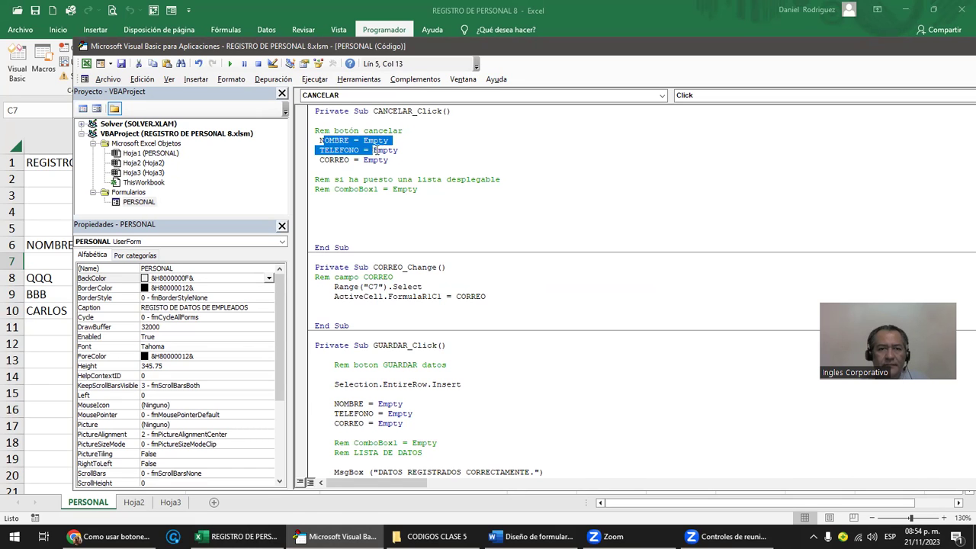
key("Delete")
- Review the CORREO_Change and GUARDAR_Click row-insert code and reposition the code window
scroll(419, 243, "down", 1)
left_click(428, 218)
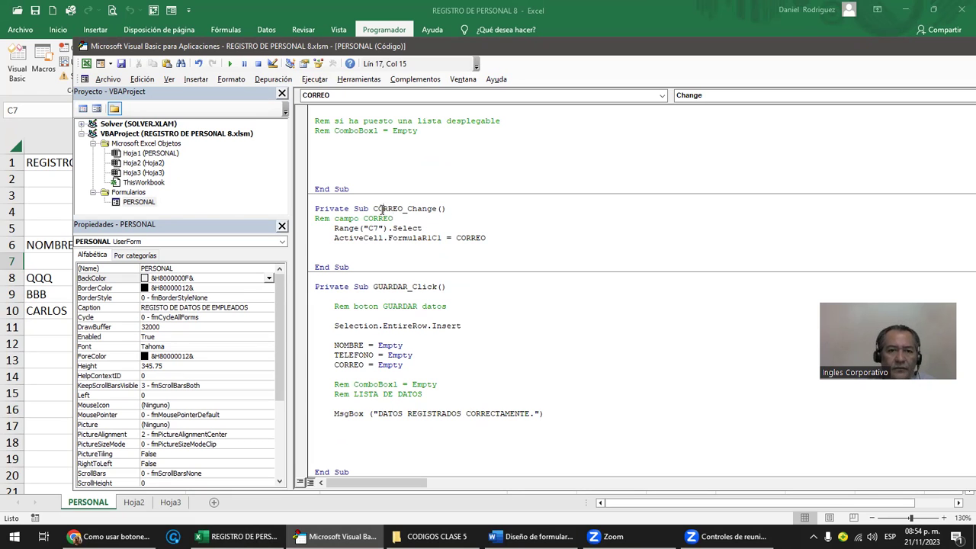
left_click_drag(501, 241, 334, 239)
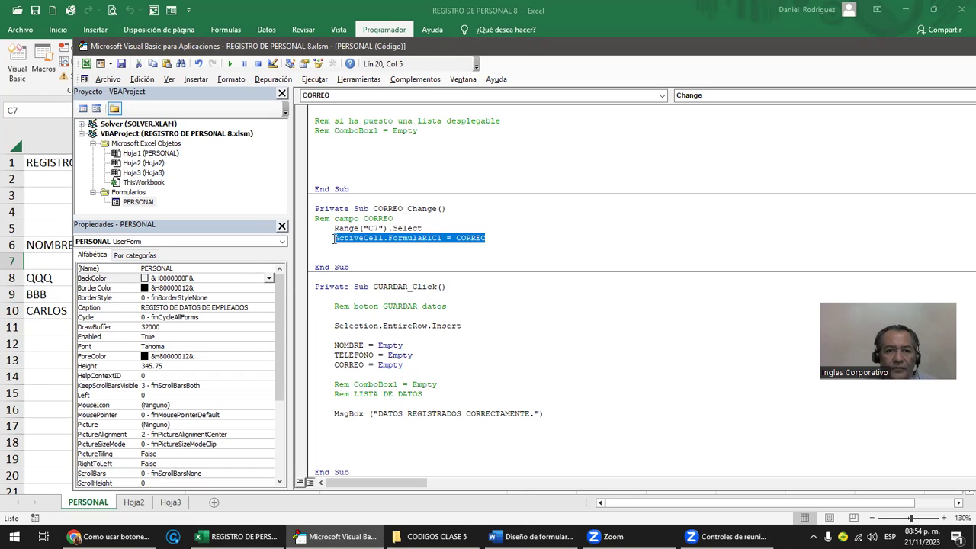
left_click(418, 227)
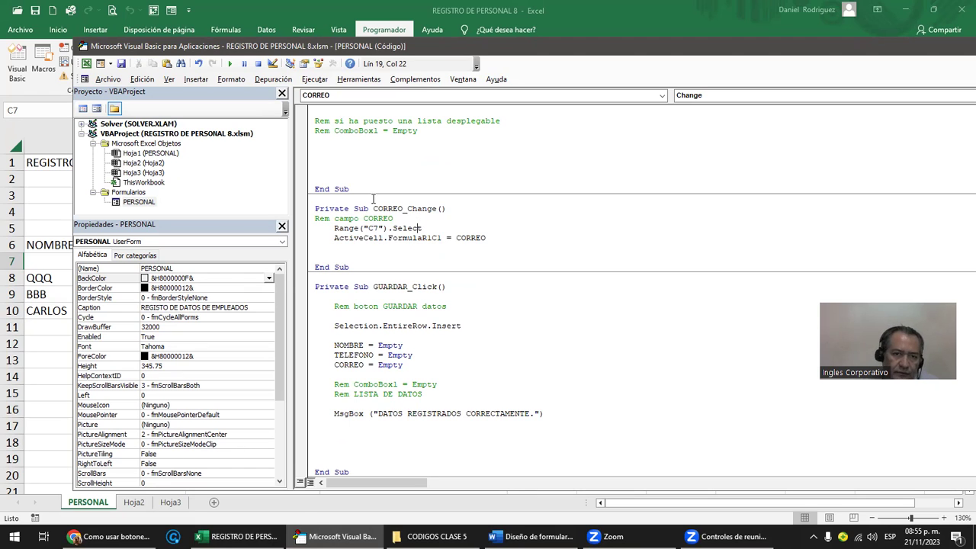
scroll(369, 250, "down", 3)
left_click(404, 207)
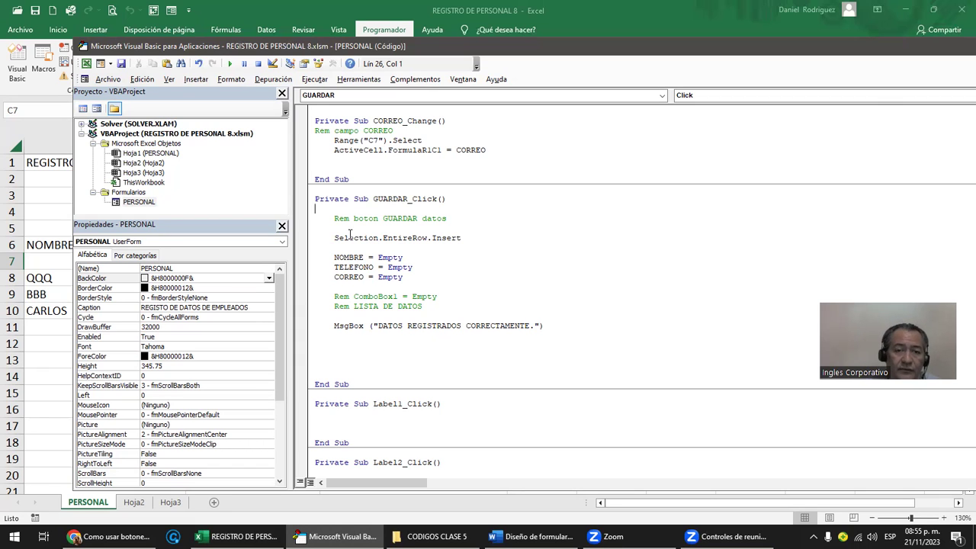
left_click(334, 238)
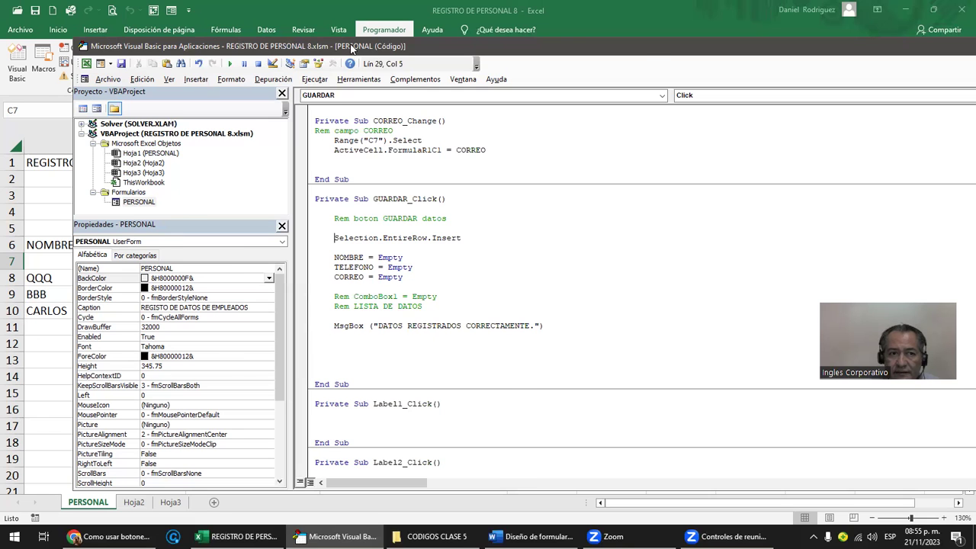
left_click_drag(351, 48, 282, 129)
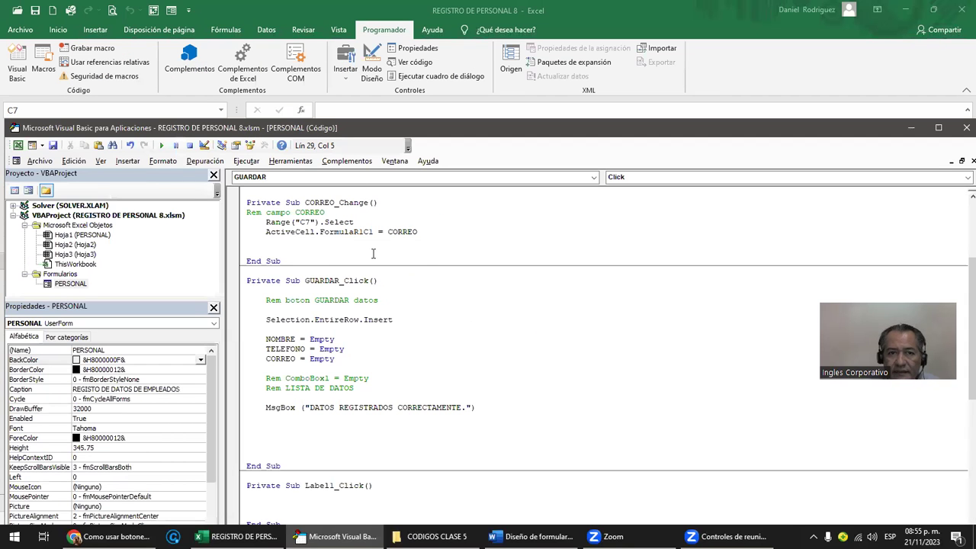
- Walk through GUARDAR_Click's row insert and the Change handlers writing to A7 and B7
left_click_drag(266, 319, 393, 321)
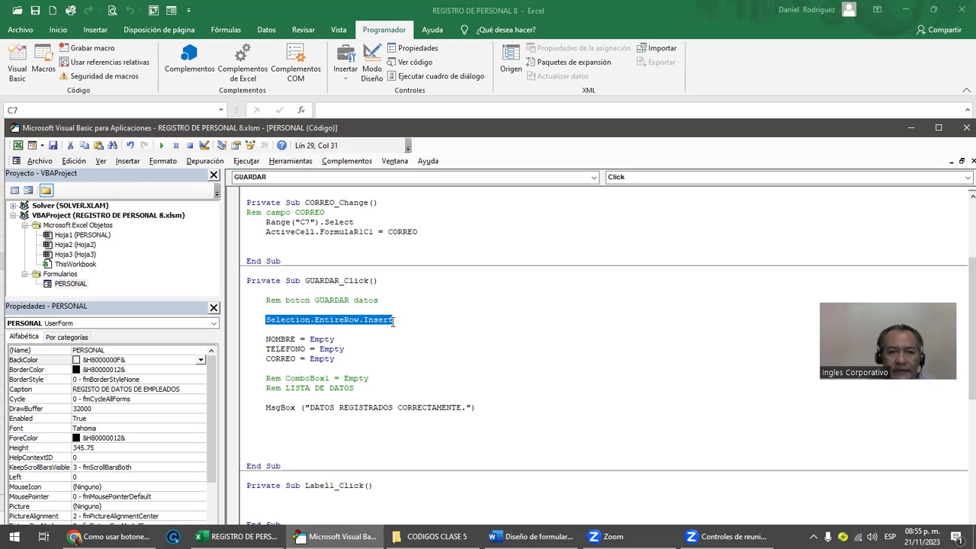
left_click(311, 339)
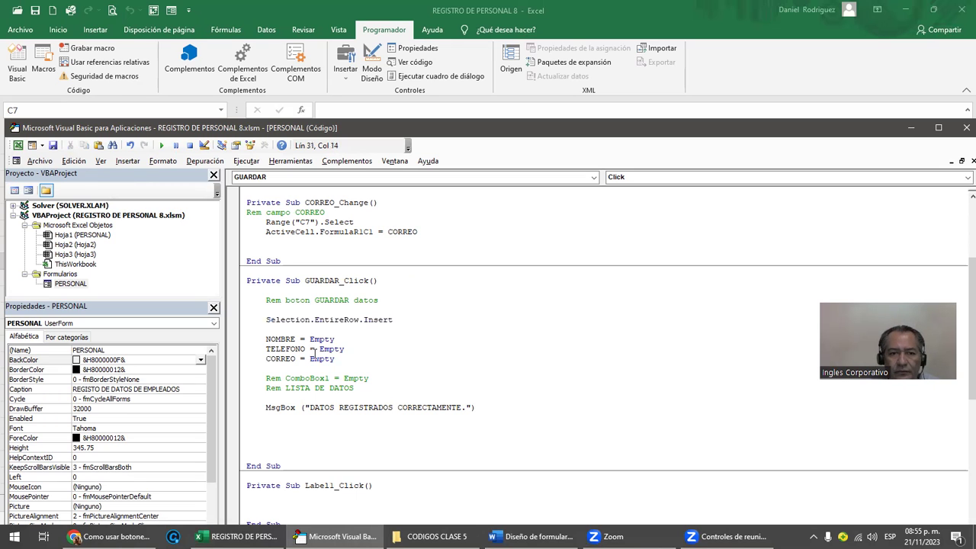
left_click(308, 368)
scroll(308, 368, "down", 2)
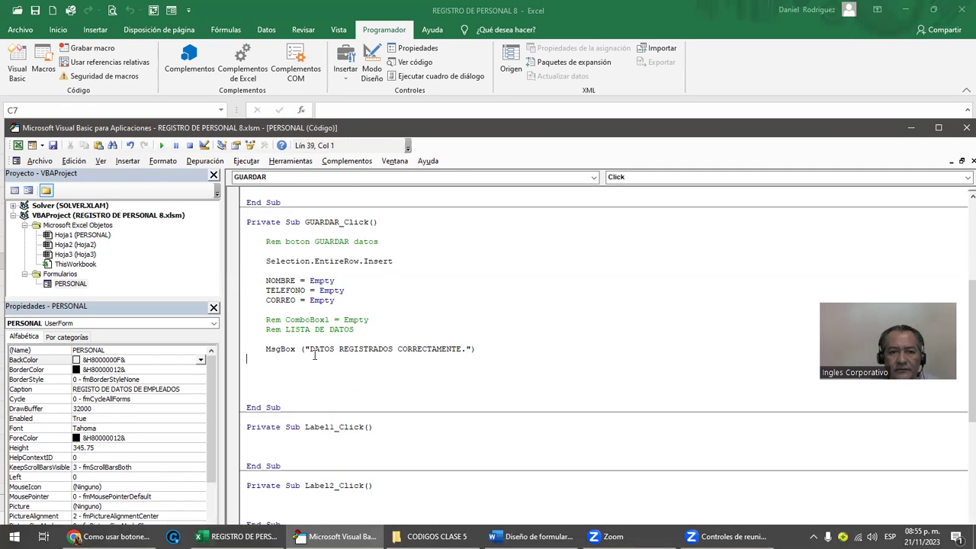
scroll(264, 348, "down", 2)
left_click(333, 377)
scroll(336, 379, "down", 3)
scroll(336, 378, "down", 2)
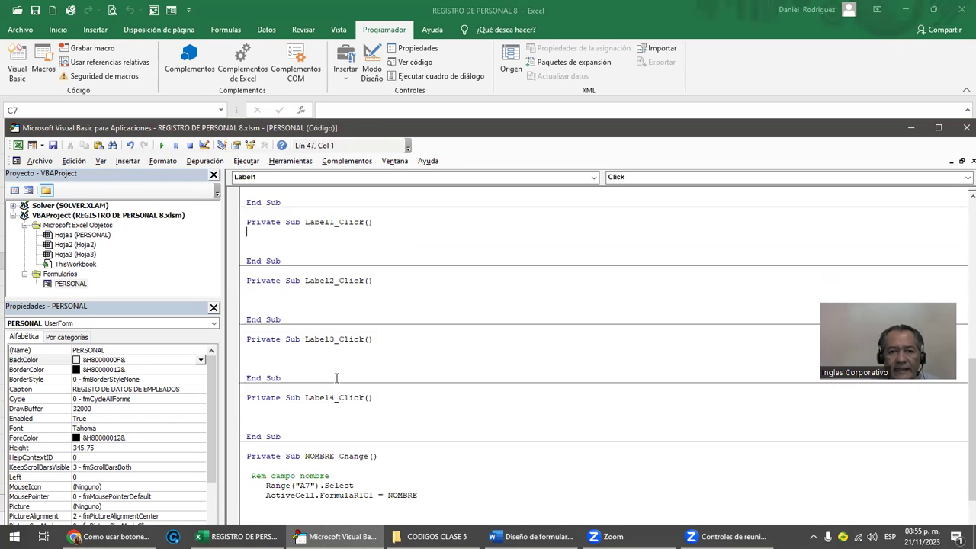
scroll(336, 379, "down", 2)
scroll(336, 379, "down", 1)
scroll(336, 379, "down", 1)
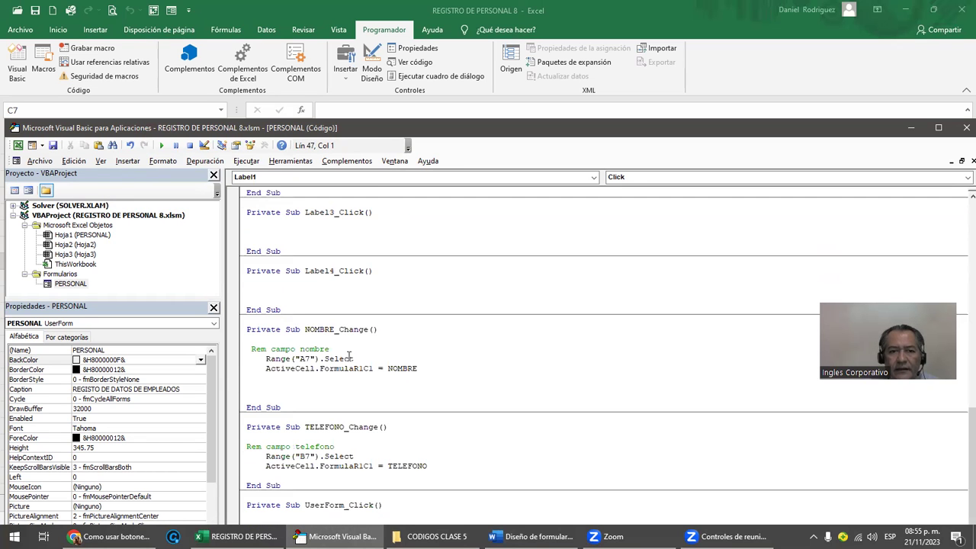
left_click(335, 329)
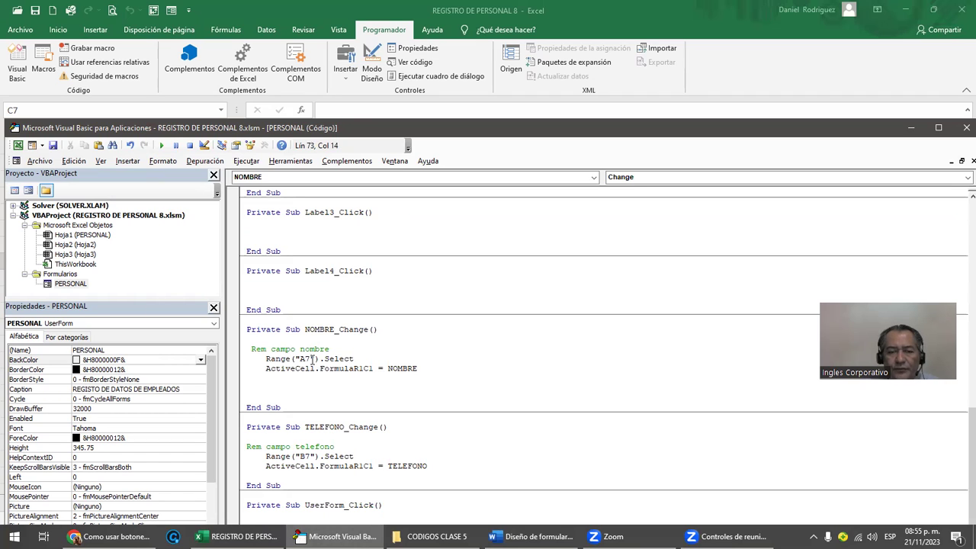
left_click(380, 433)
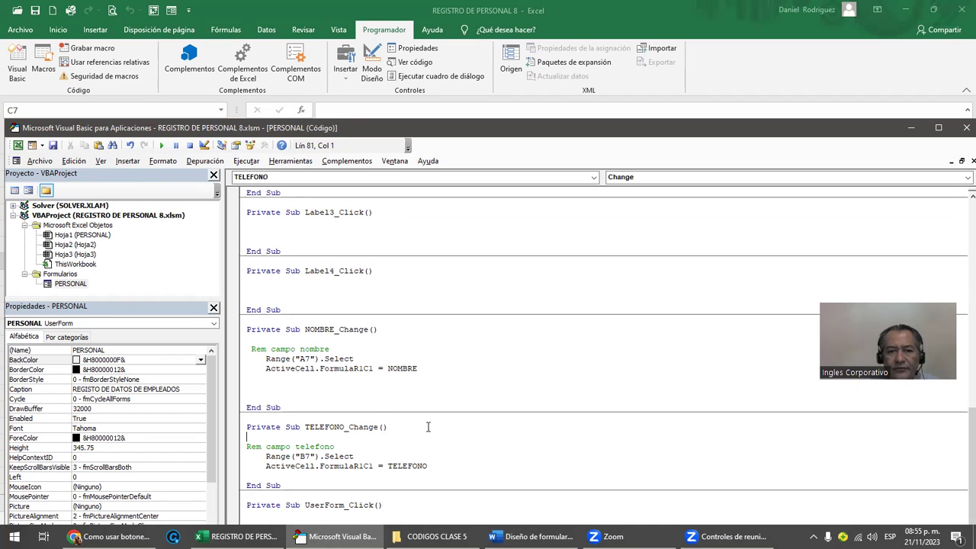
- Select GUARDAR_Click's confirmation MsgBox line for copying and scroll up to CANCELAR_Click
scroll(436, 421, "up", 3)
scroll(436, 420, "up", 5)
scroll(436, 421, "up", 1)
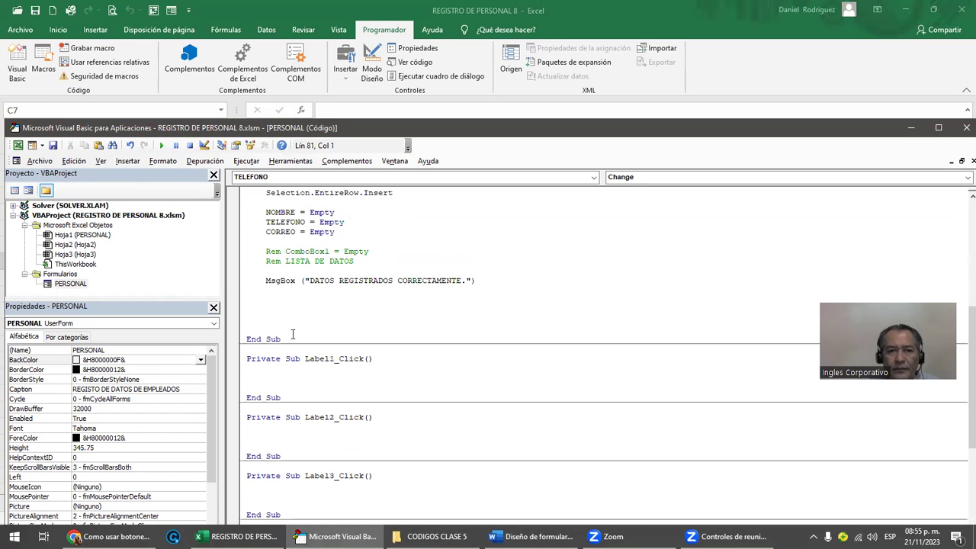
left_click_drag(266, 282, 477, 294)
key("ctrl+c")
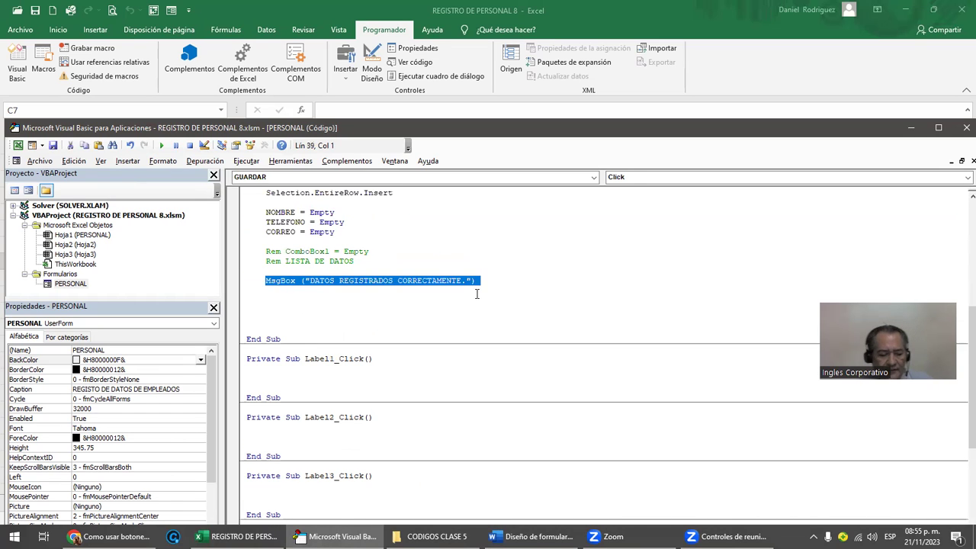
scroll(476, 293, "up", 6)
scroll(477, 293, "up", 4)
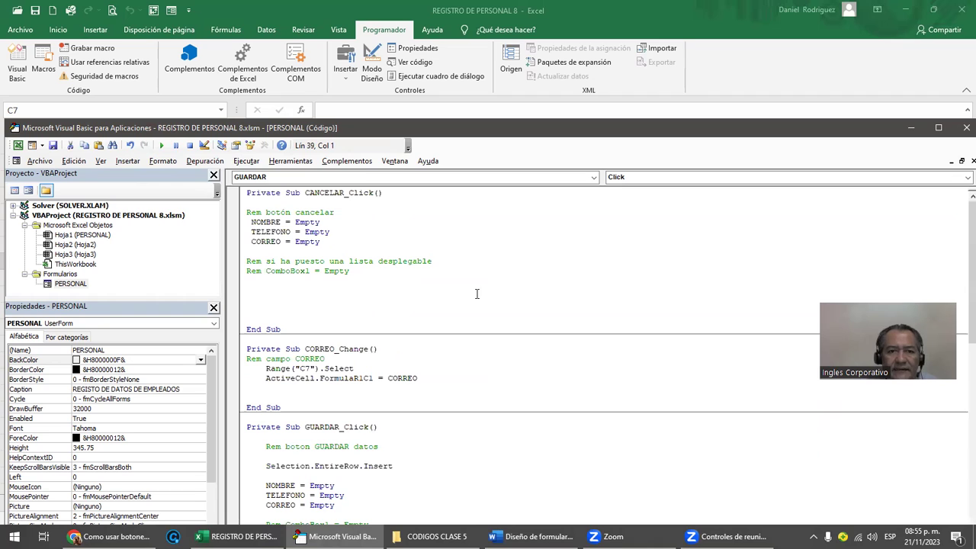
- Paste the MsgBox into CANCELAR_Click and reword it to 'DATOS NO GUARDADOS POR CANCELACION'
left_click(284, 296)
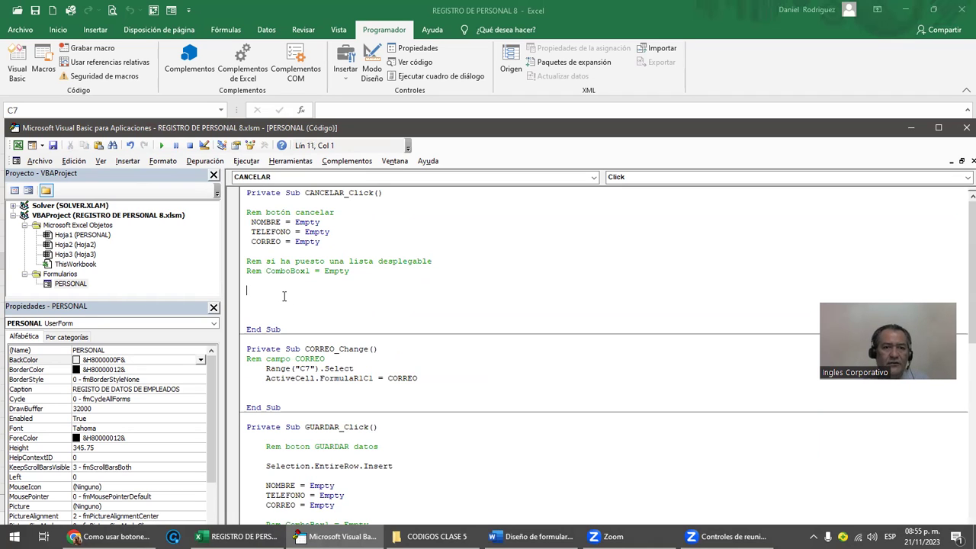
key("ctrl+v")
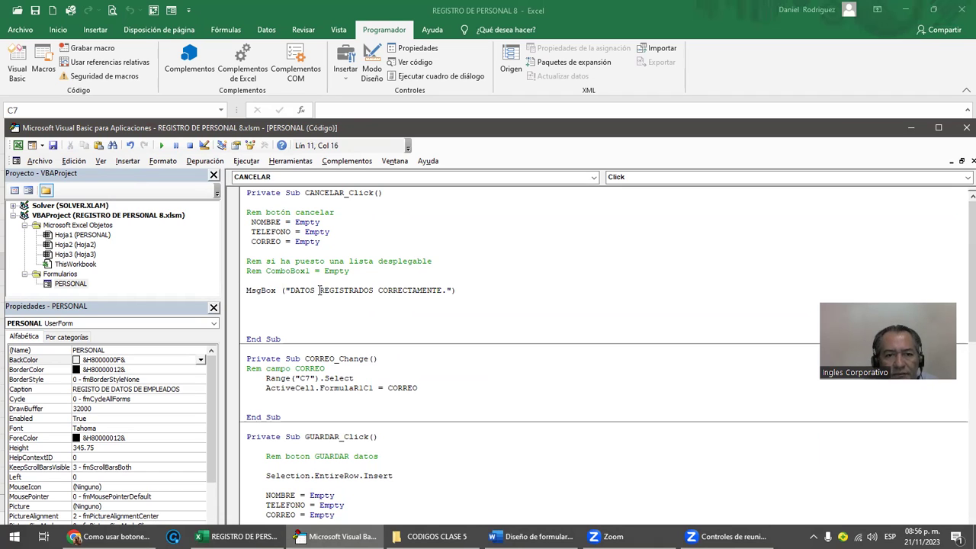
type("NO GUARDADOS ")
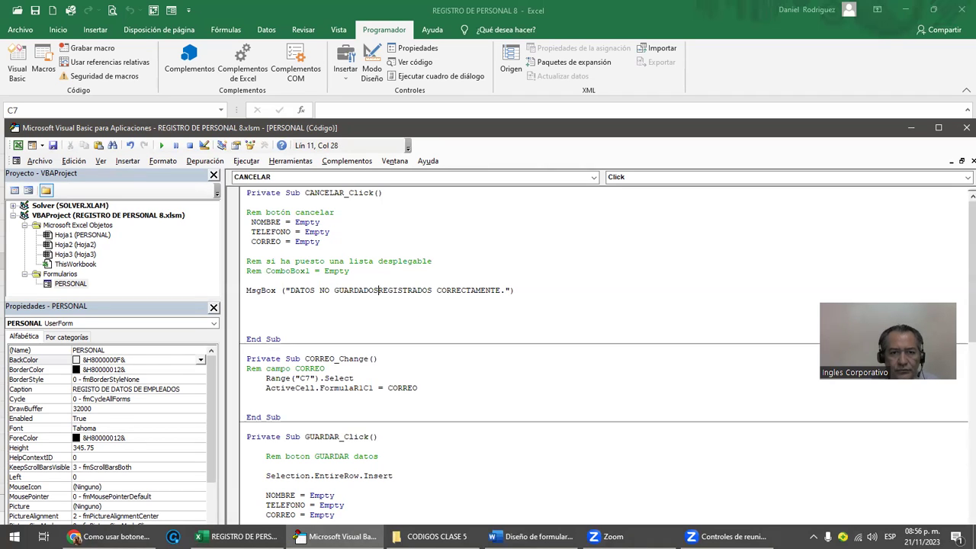
type("POR CANCELACION")
key("Delete")
key("Delete")
key("Delete")
key("Delete")
key("Delete")
key("Delete")
key("Delete")
key("Delete")
key("Delete")
key("Delete")
key("Delete")
key("Delete")
key("Delete")
key("Delete")
key("Delete")
key("BackSpace")
key("Delete")
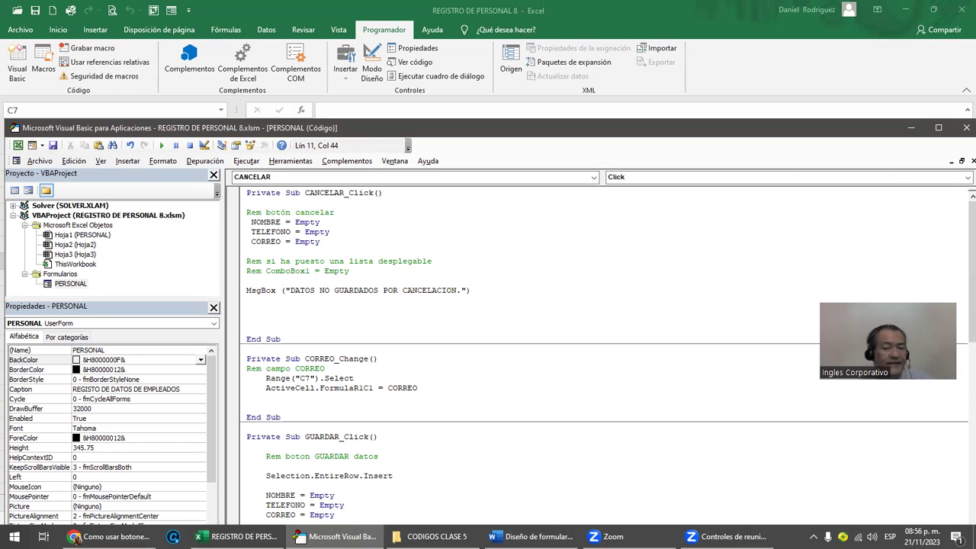
left_click_drag(378, 132, 477, 105)
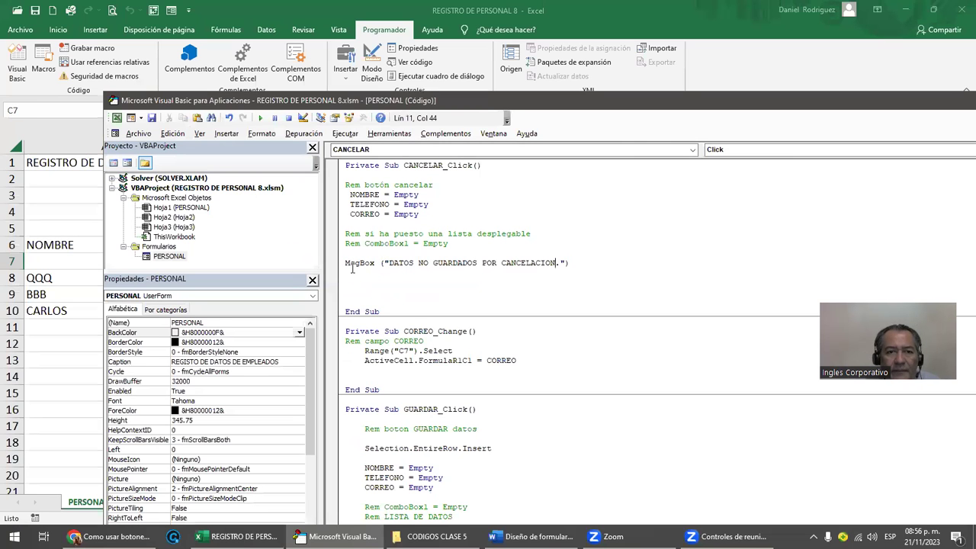
left_click(379, 262)
left_click(383, 262)
left_click(563, 263)
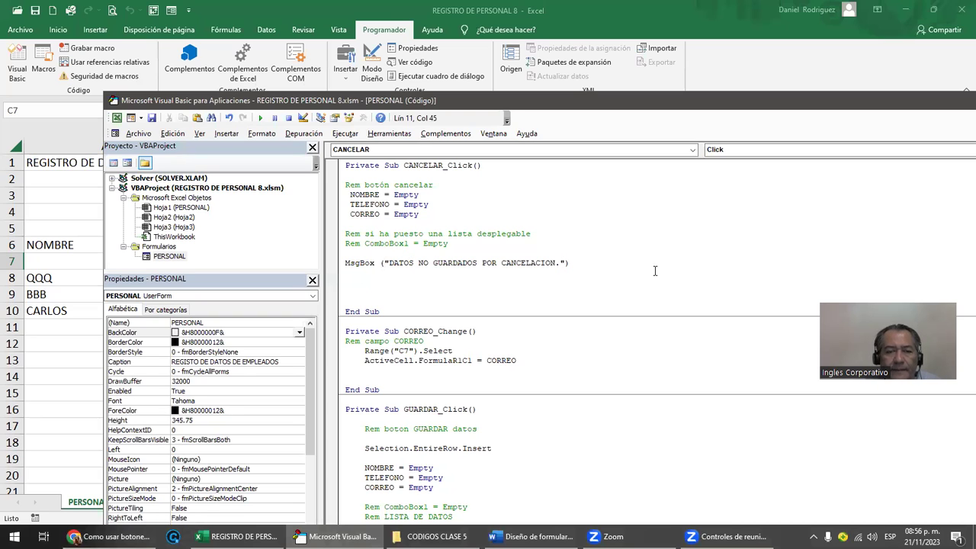
- Run the form and save a QW, WERR, 111 record, dismissing the confirmation
left_click(260, 117)
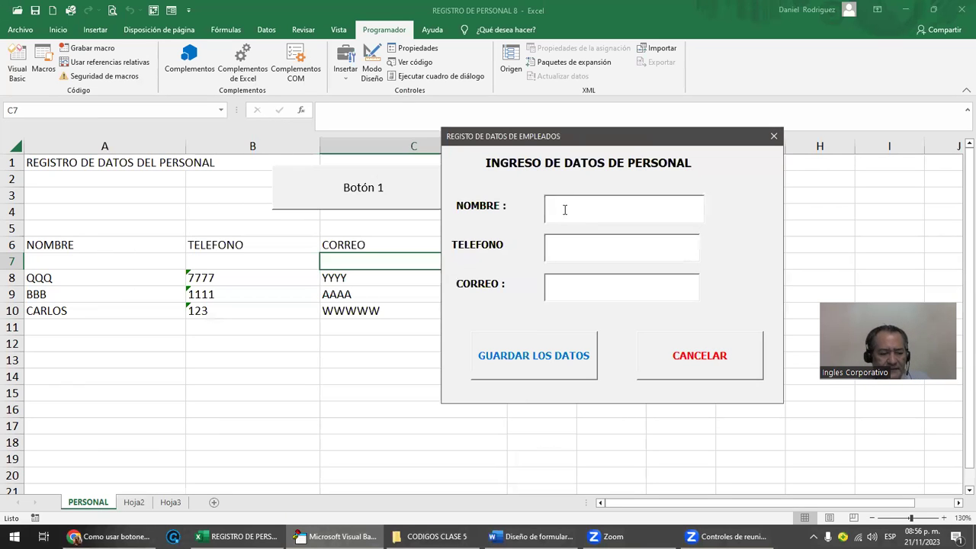
type("QW")
left_click(559, 245)
type("WERR")
left_click(562, 285)
type("111")
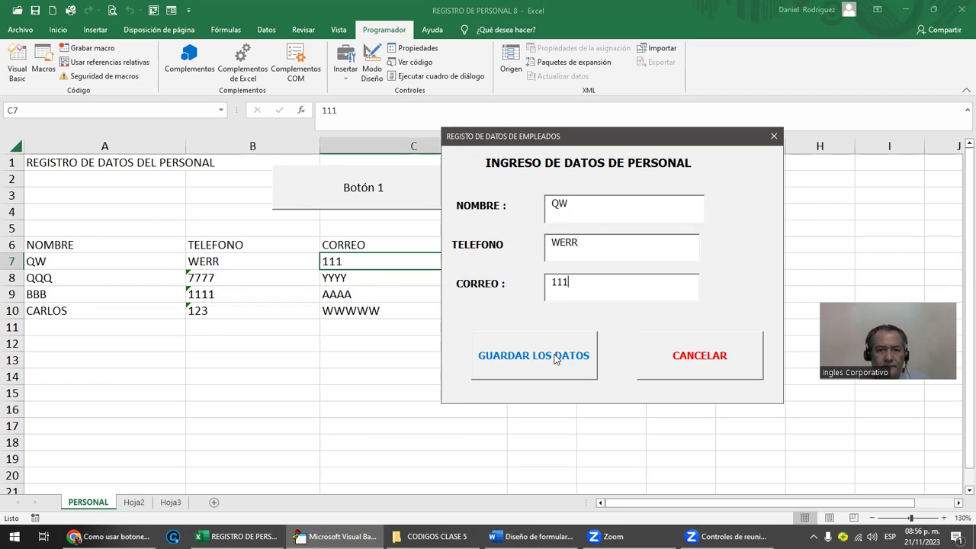
left_click(553, 359)
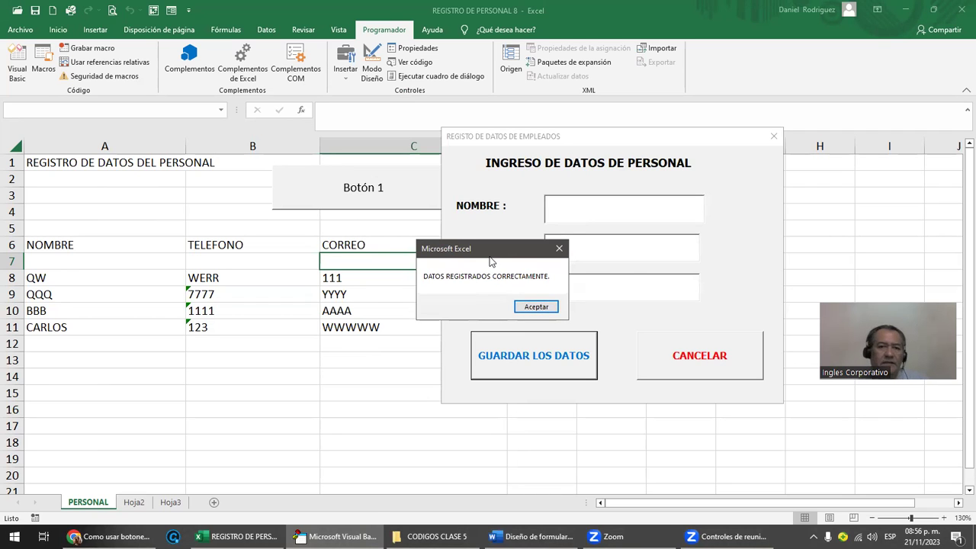
key("Return")
- Enter EEE and RRR88, then cancel and dismiss the not-saved message
left_click(556, 219)
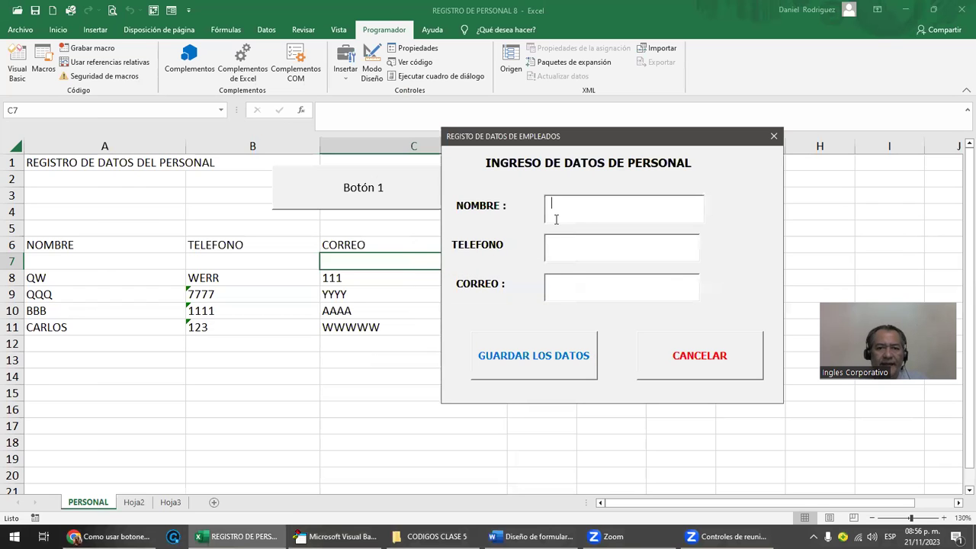
type("EEE")
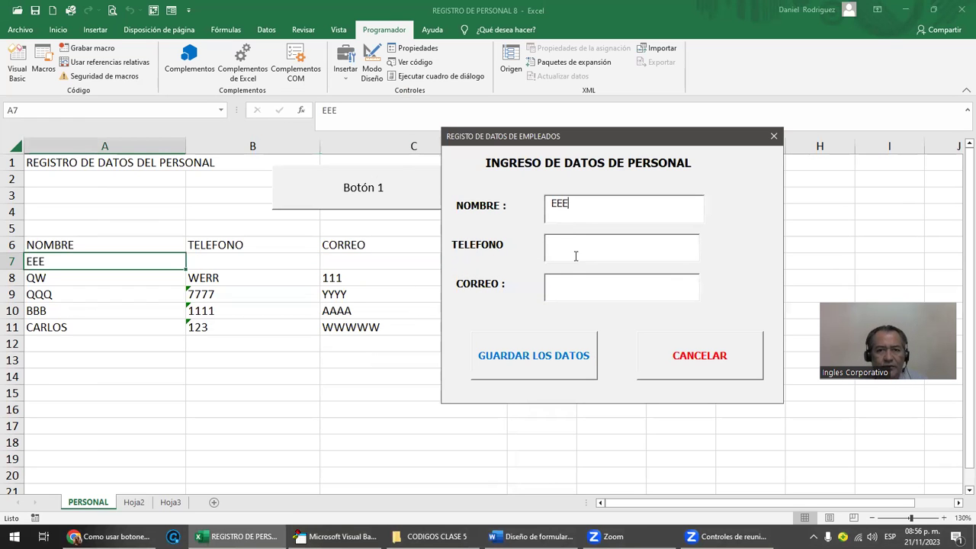
left_click(575, 255)
type("RRR")
type("88")
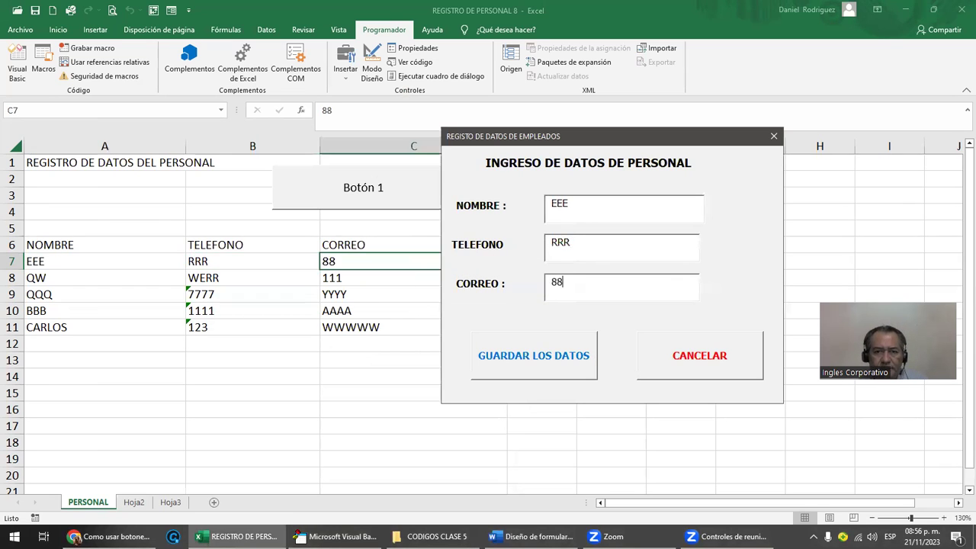
left_click(690, 352)
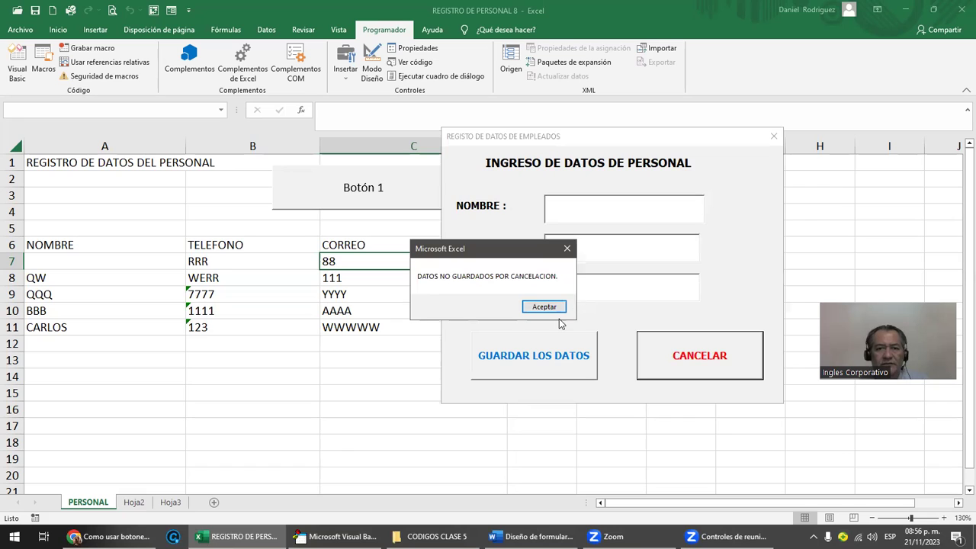
key("Return")
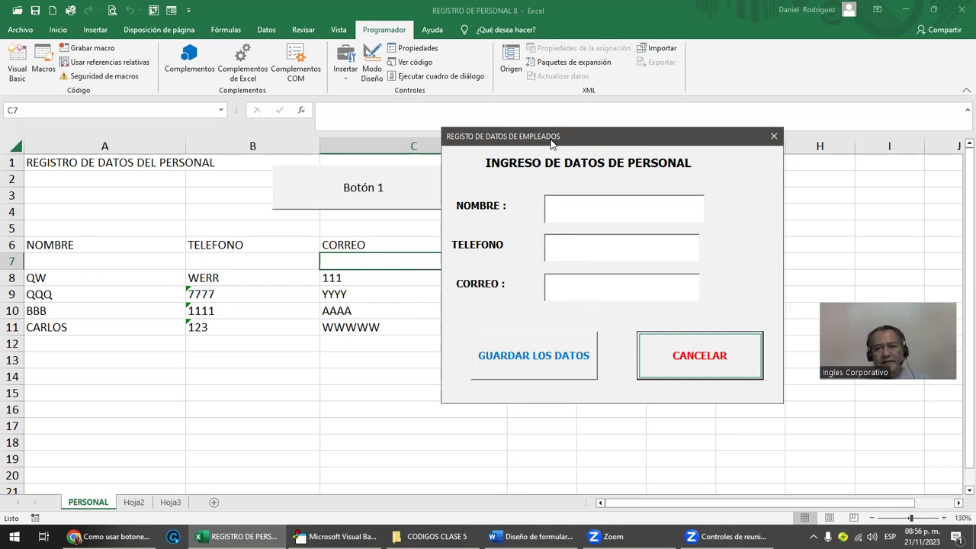
left_click_drag(550, 140, 581, 151)
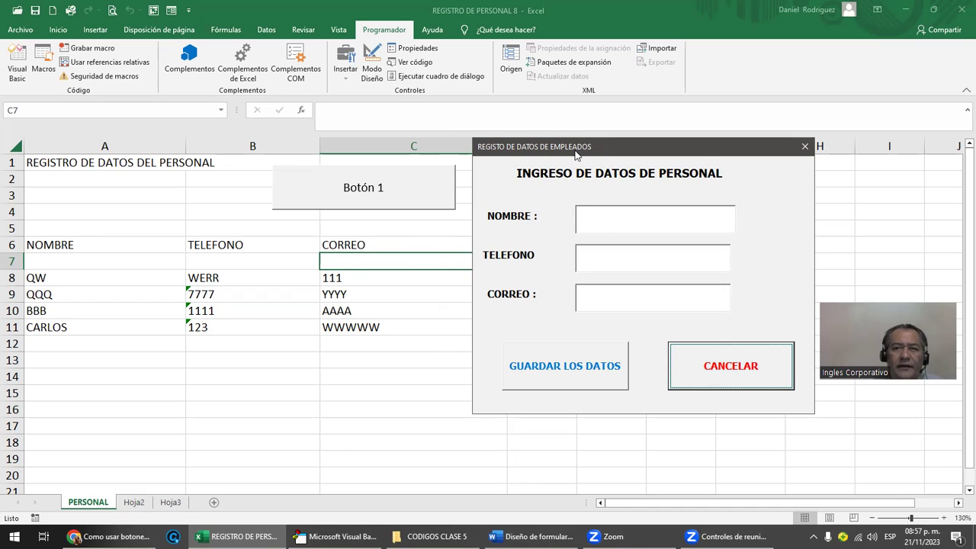
left_click_drag(572, 152, 564, 174)
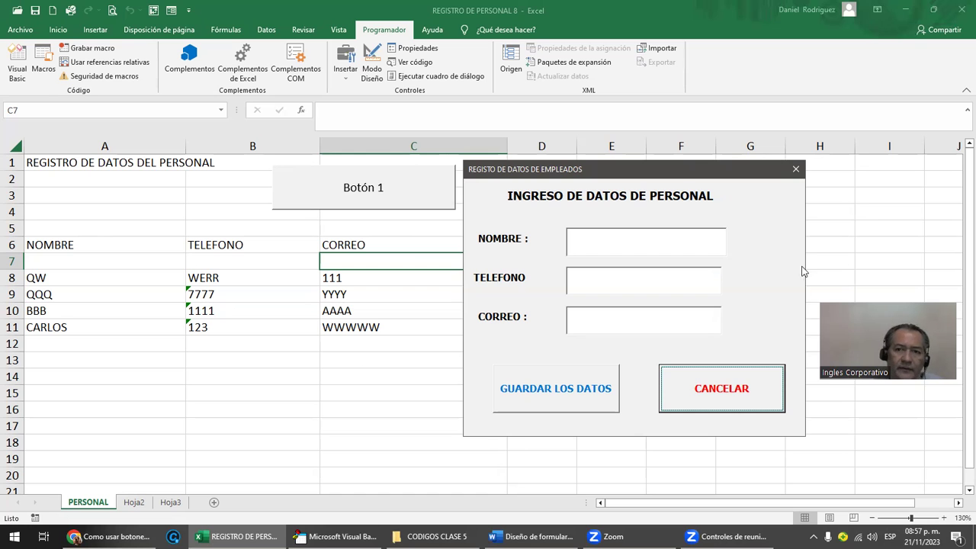
- Close the running PERSONAL form, maximize the VBA editor, then close it to get back to Excel
left_click(795, 171)
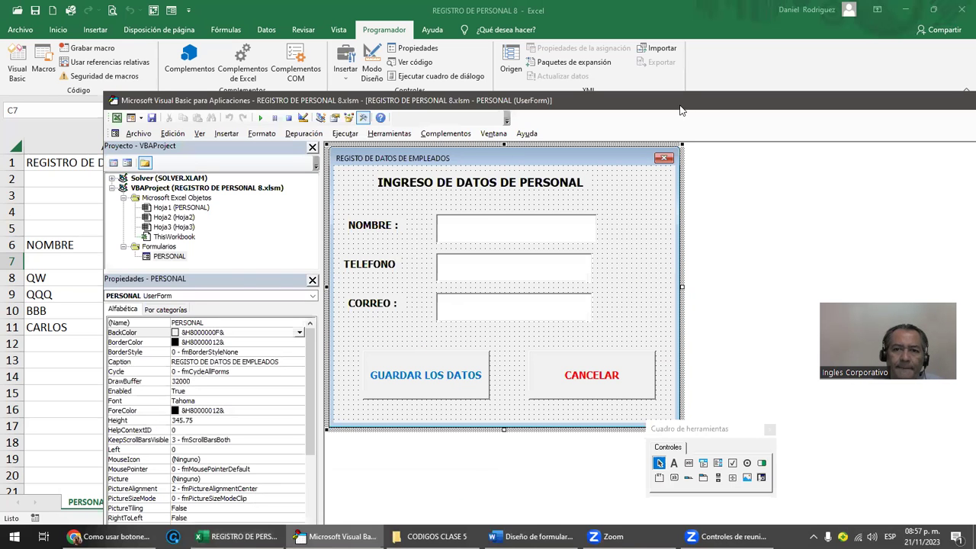
double_click(681, 106)
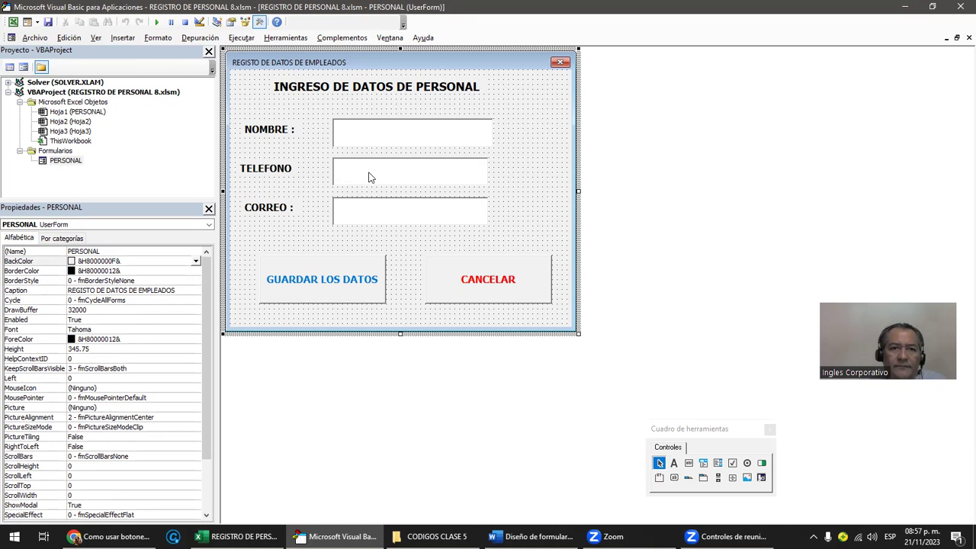
left_click(335, 64)
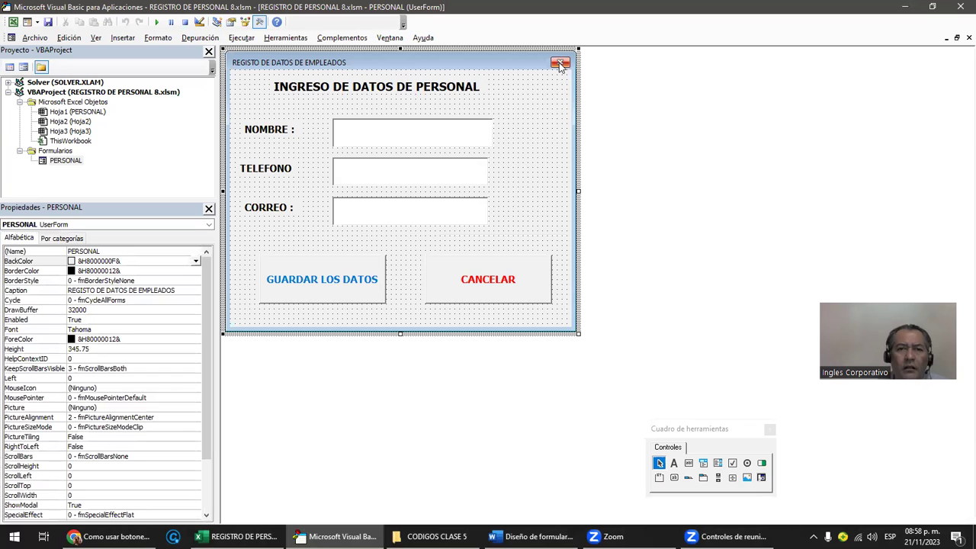
left_click_drag(819, 19, 802, 107)
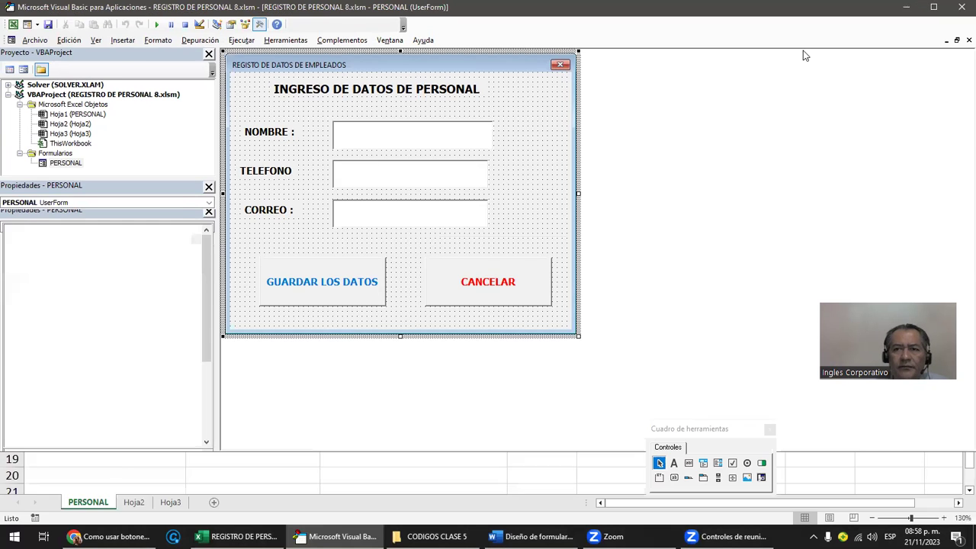
left_click(953, 84)
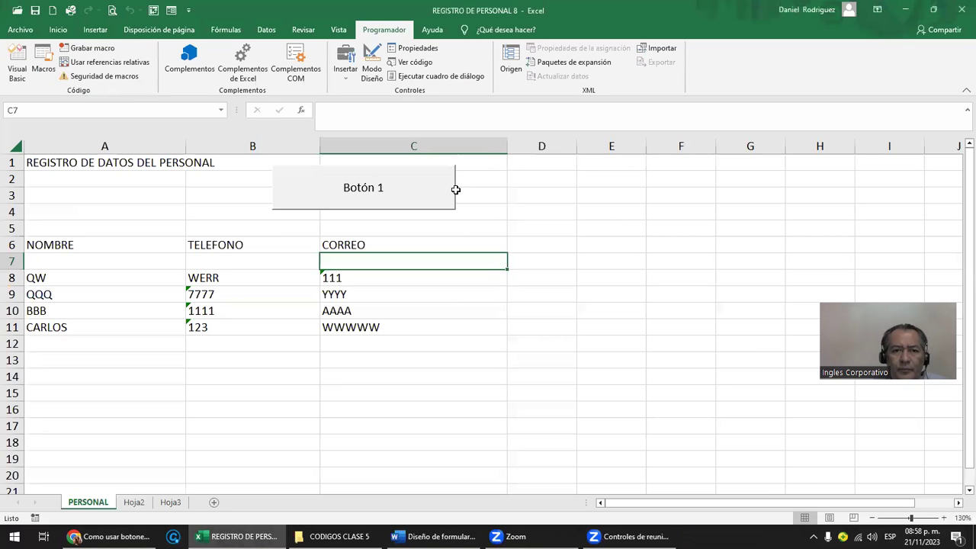
- Relabel the Botón 1 form button as 'CARGAR FORMULARIO'
left_click(352, 187, "ctrl")
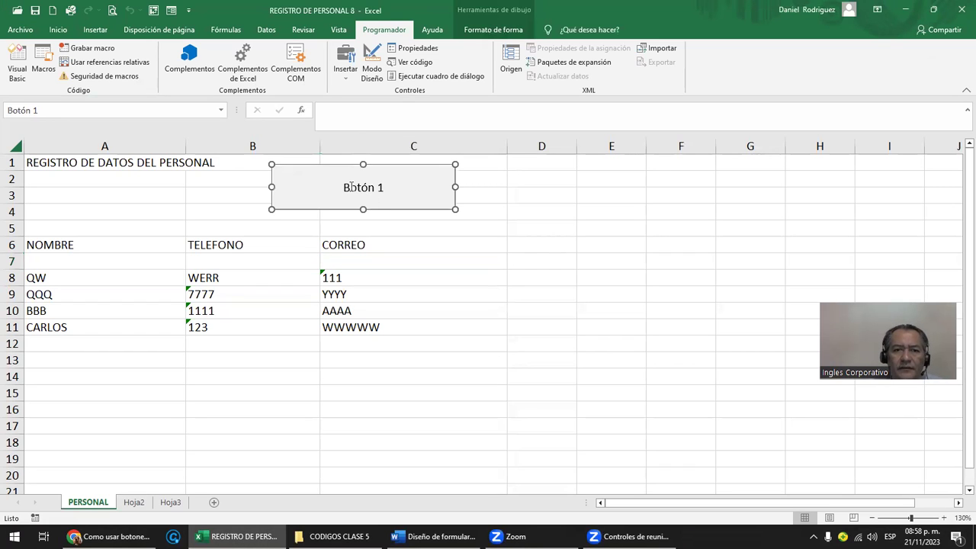
left_click(345, 186)
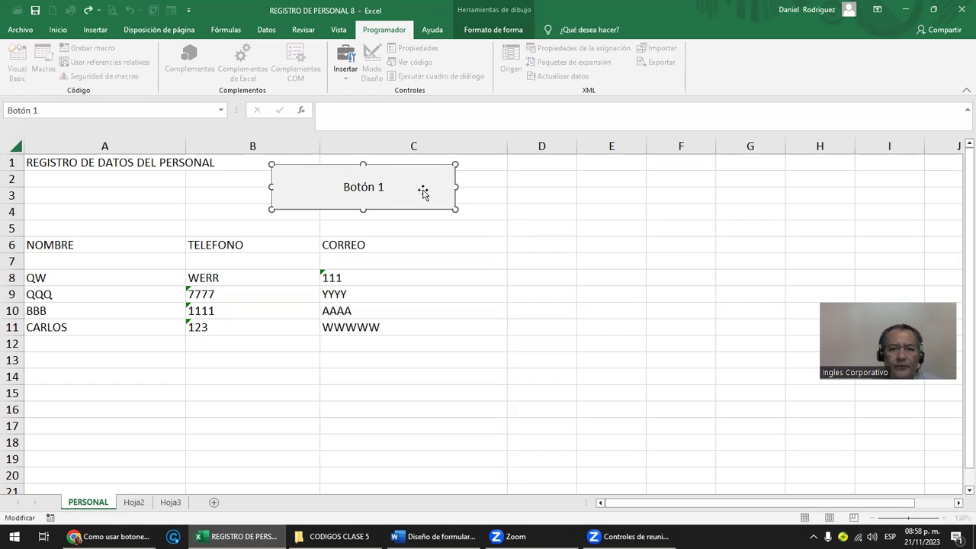
type("CARGAR FORMULARIO")
key("Delete")
key("Delete")
key("Delete")
key("Delete")
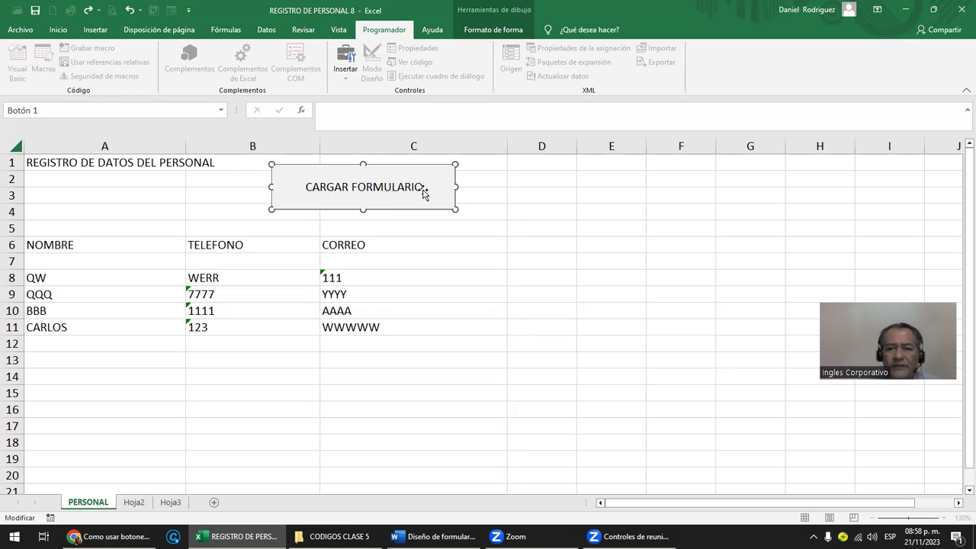
left_click(479, 263)
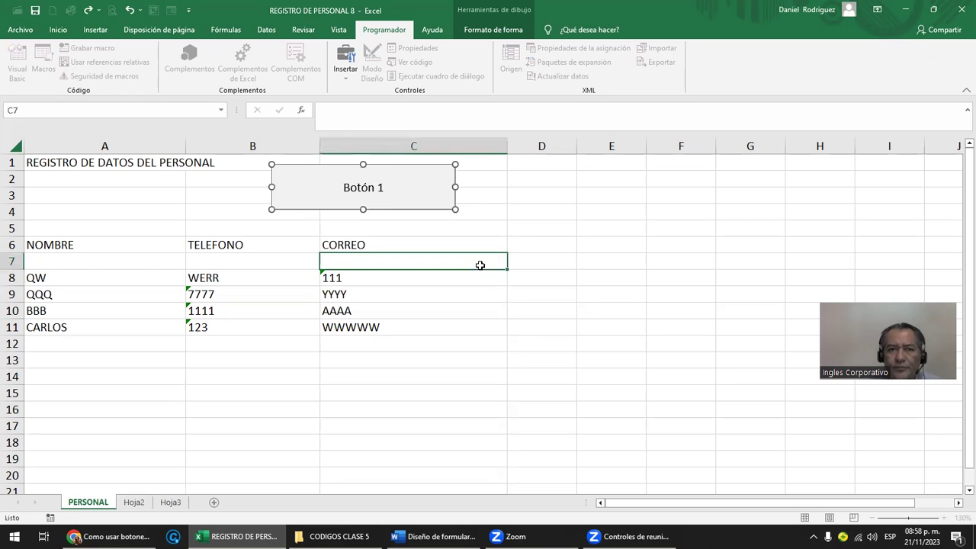
- Draw an ActiveX CommandButton1 over D2:E5, right of CARGAR FORMULARIO
left_click(348, 77)
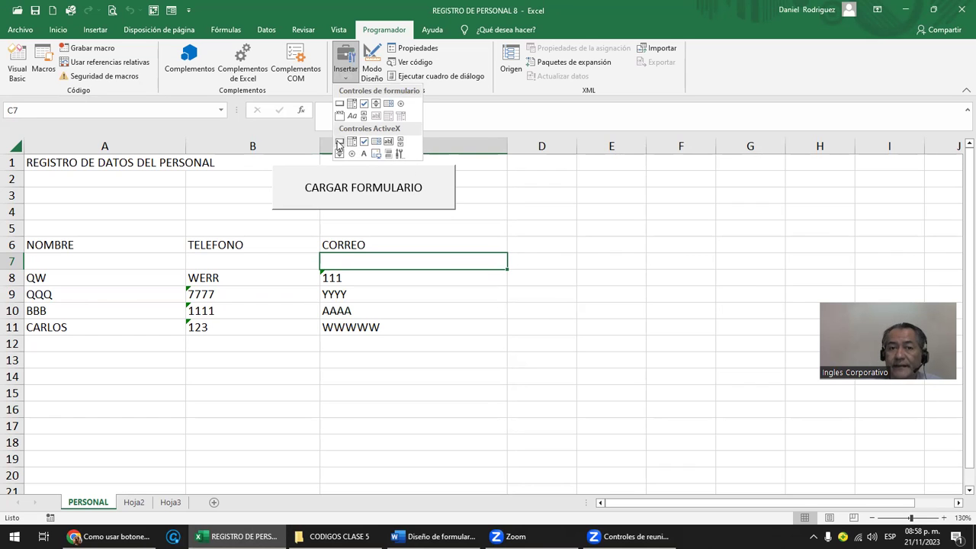
left_click(339, 142)
left_click_drag(533, 181, 679, 232)
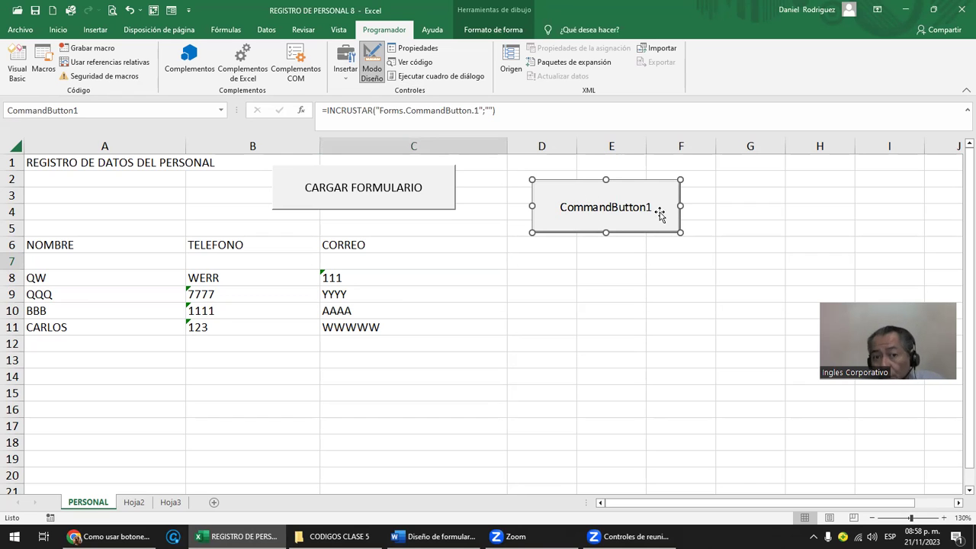
left_click(419, 177)
left_click(583, 188)
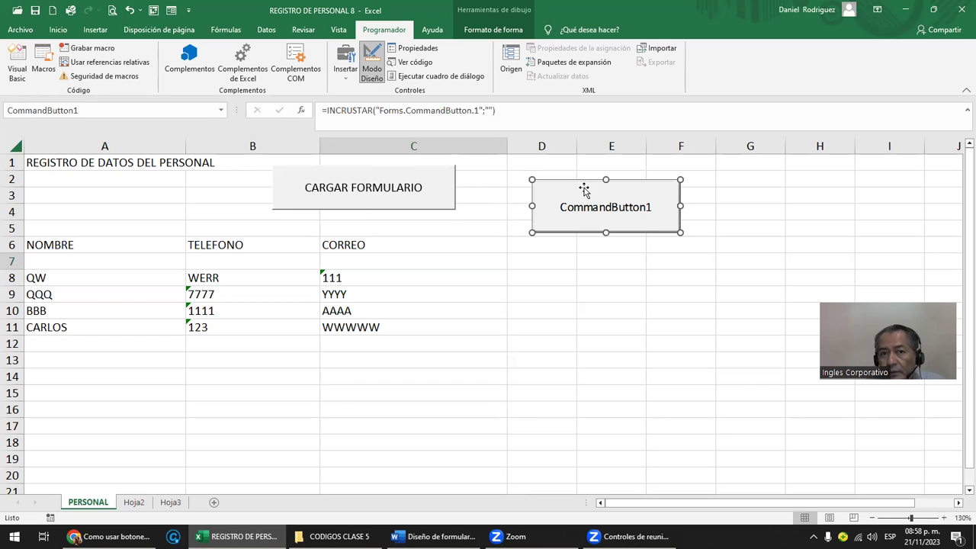
- Write Load PERSONAL inside CommandButton1_Click, then exit design mode
double_click(577, 194)
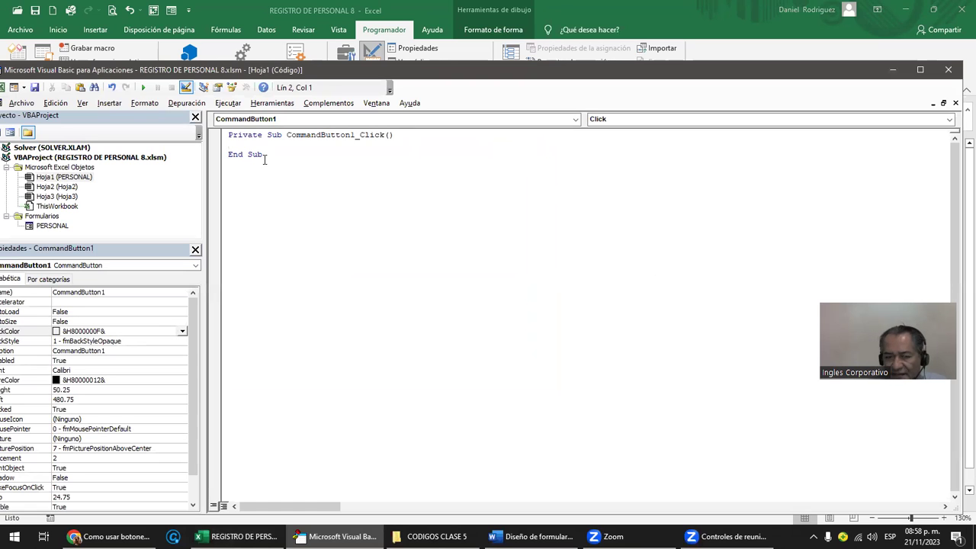
key("Return")
key("Return")
key("Return")
key("Return")
key("Return")
key("Up")
key("Up")
key("Up")
key("Up")
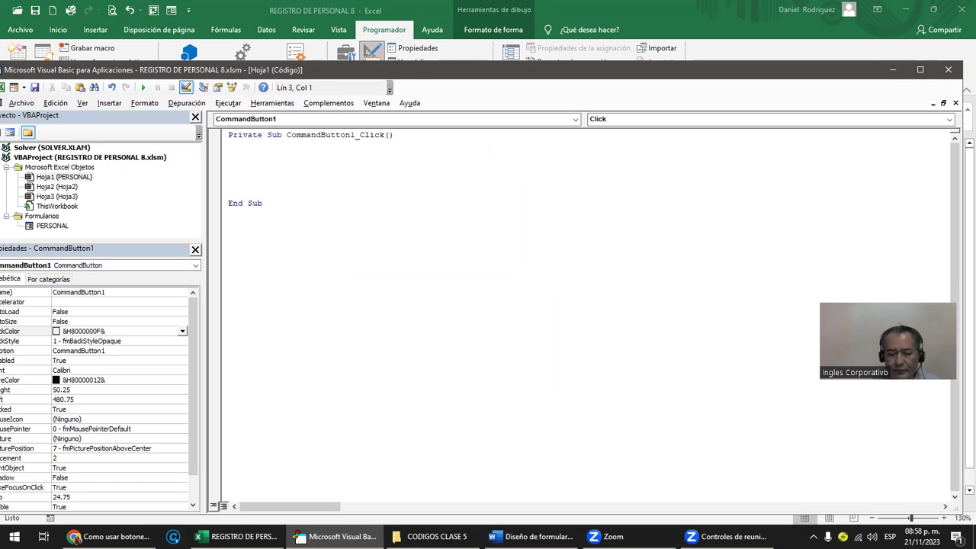
type("D ")
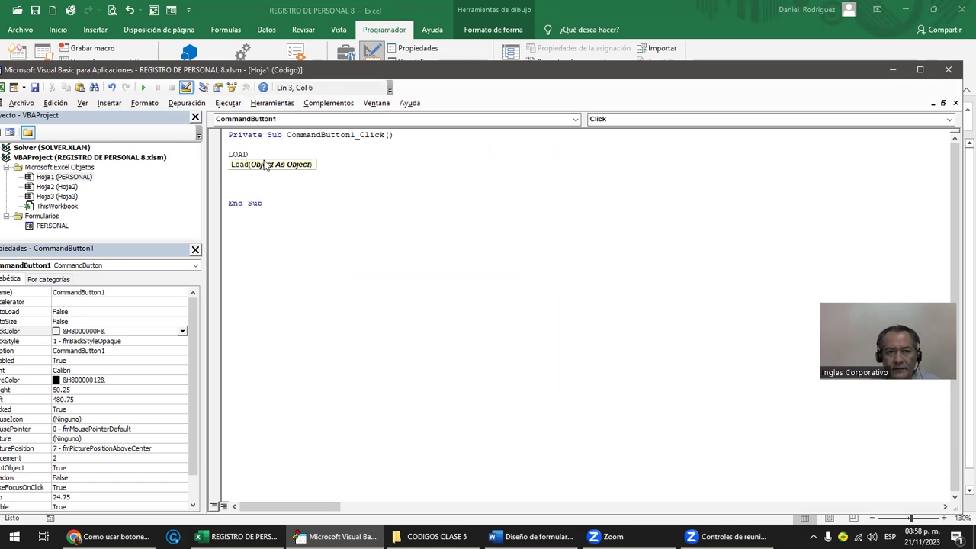
type("PERSONAL")
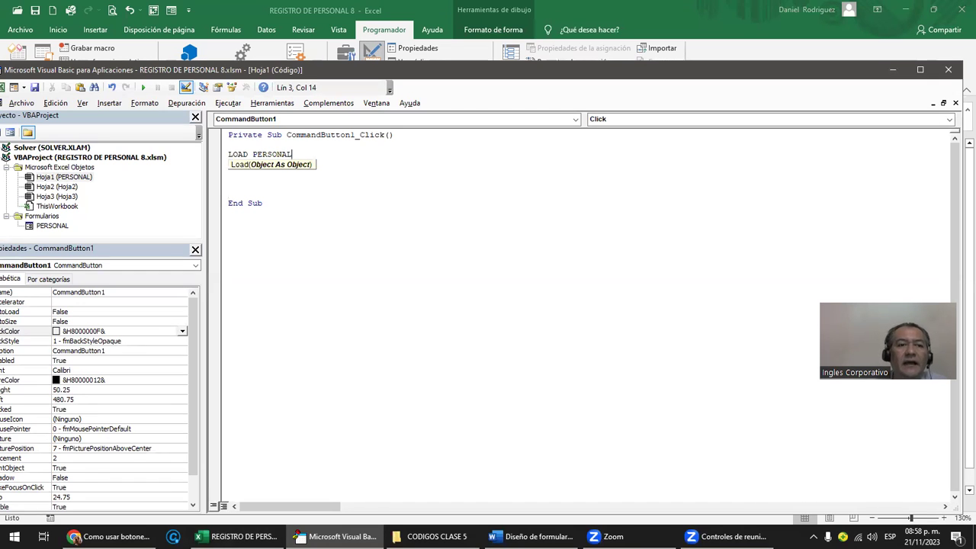
left_click(265, 191)
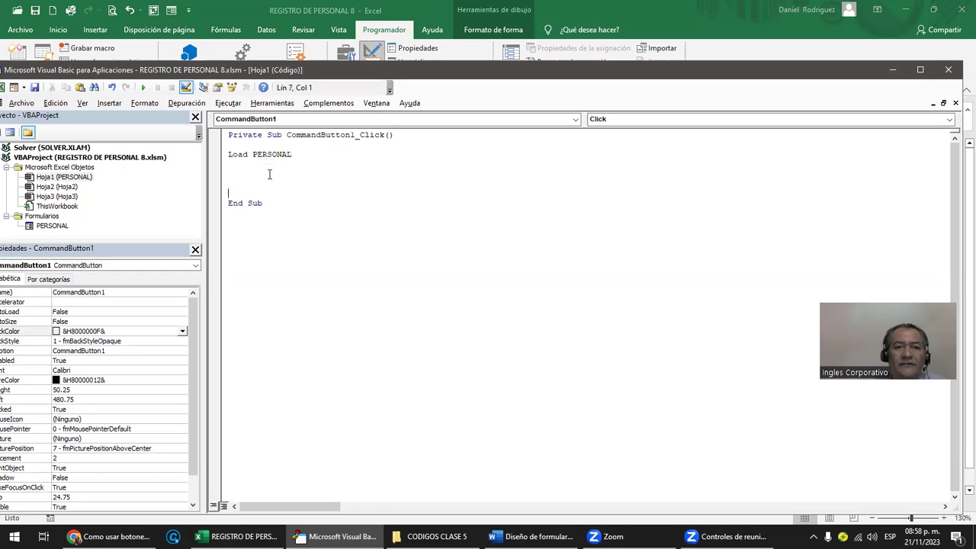
left_click(311, 154)
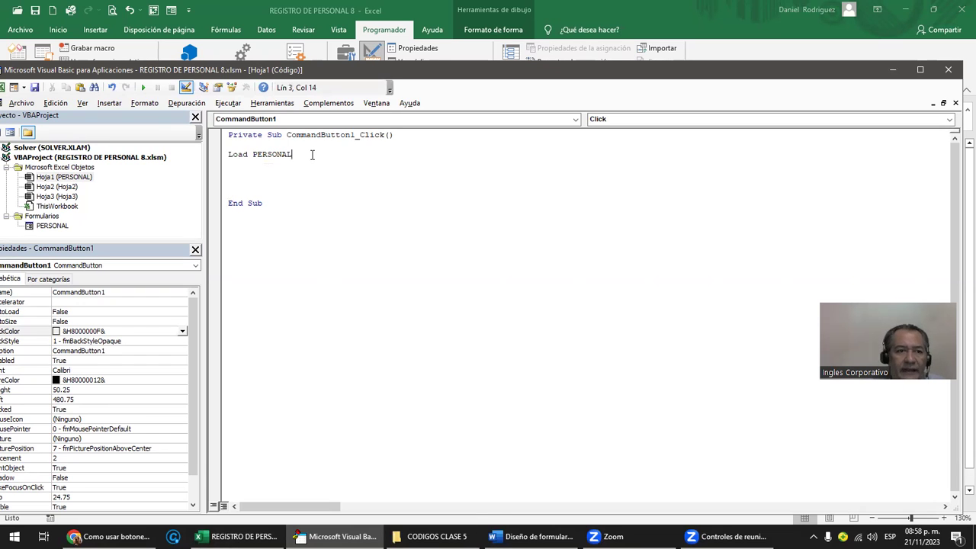
left_click(143, 87)
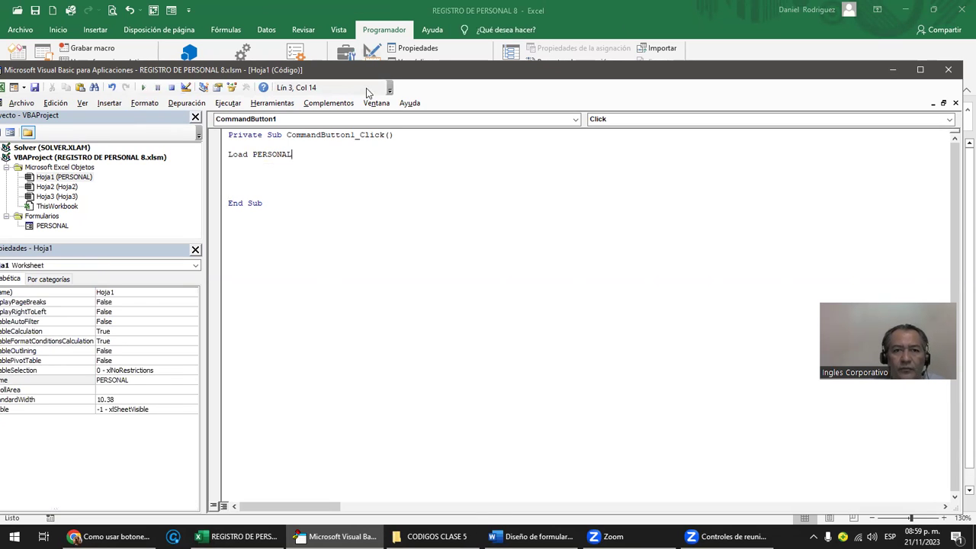
- Test CommandButton1, check the CARGAR FORMULARIO button's options, then turn Modo Diseño back on
left_click(573, 278)
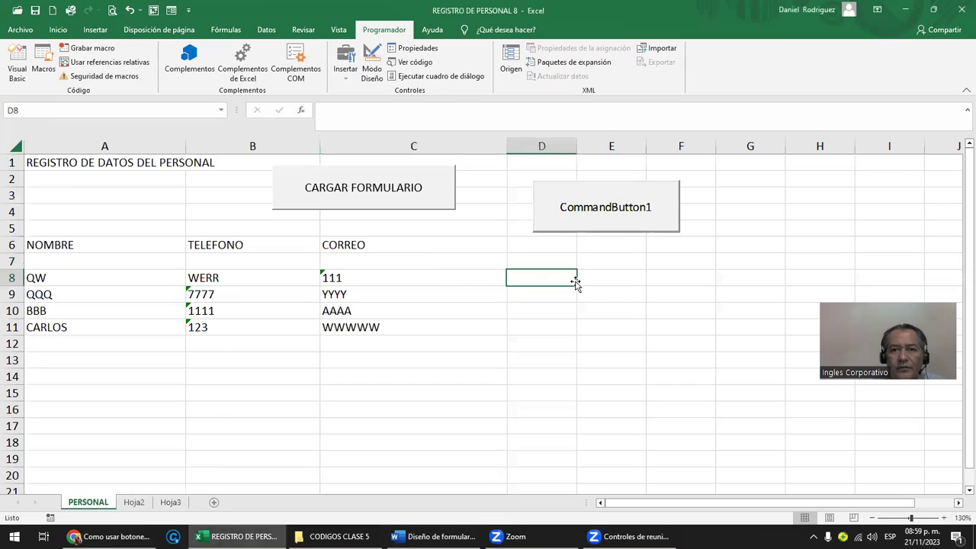
left_click(584, 228)
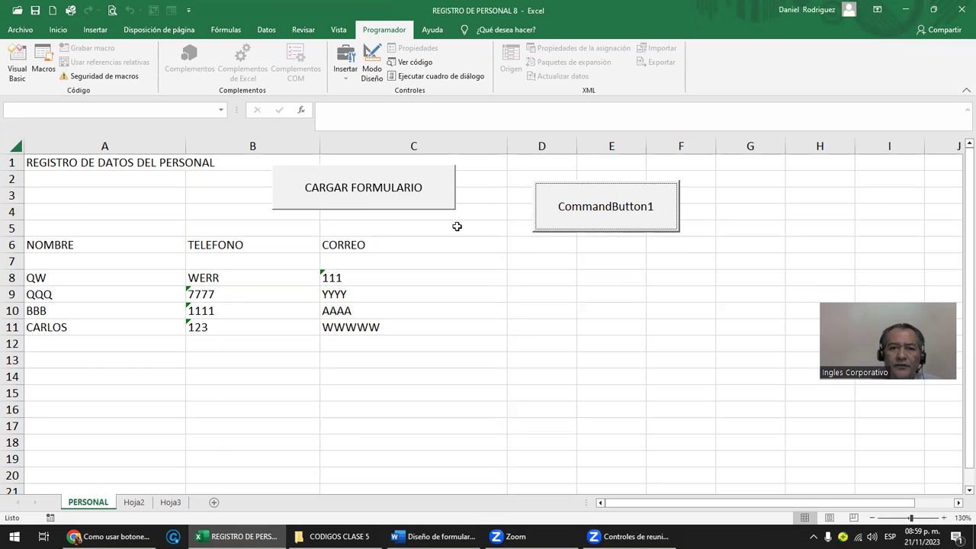
right_click(372, 197)
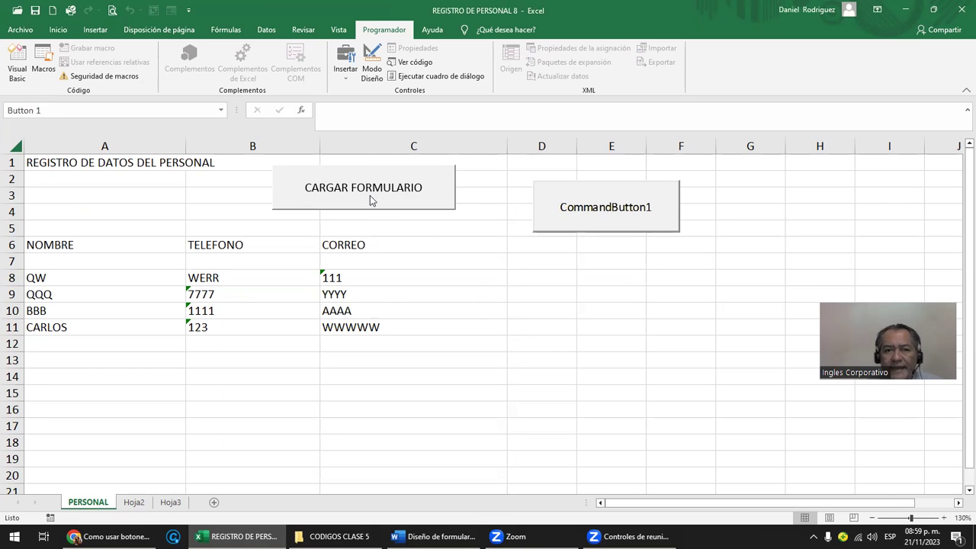
right_click(311, 171)
left_click(347, 76)
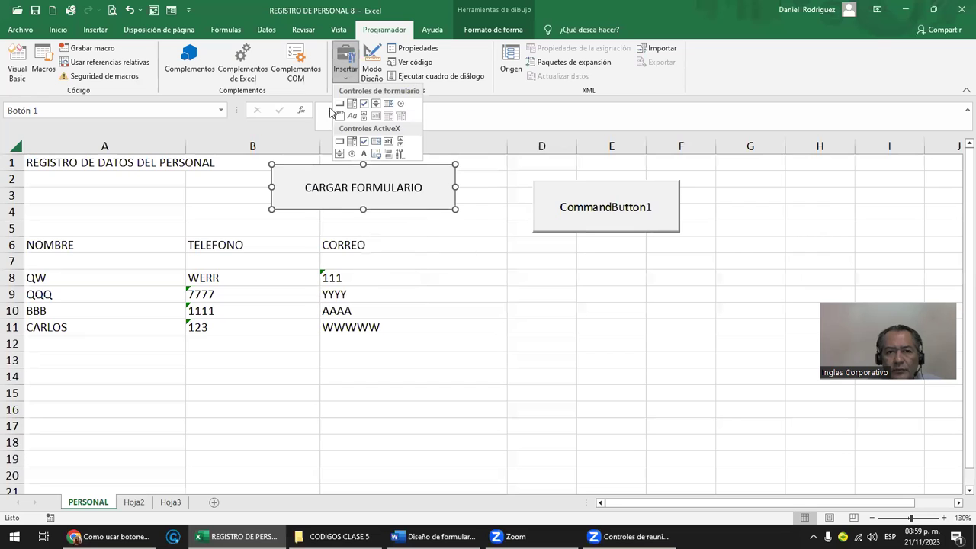
right_click(286, 184)
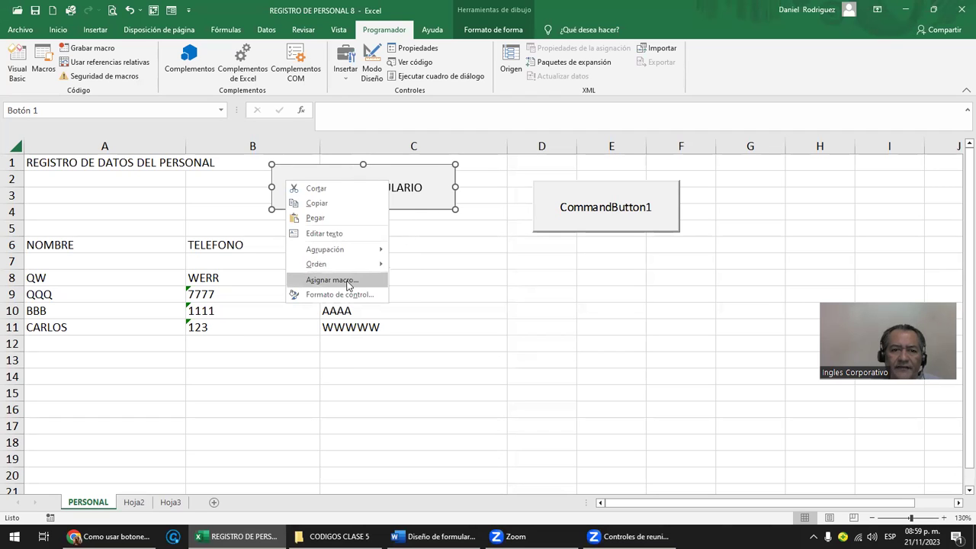
key("Escape")
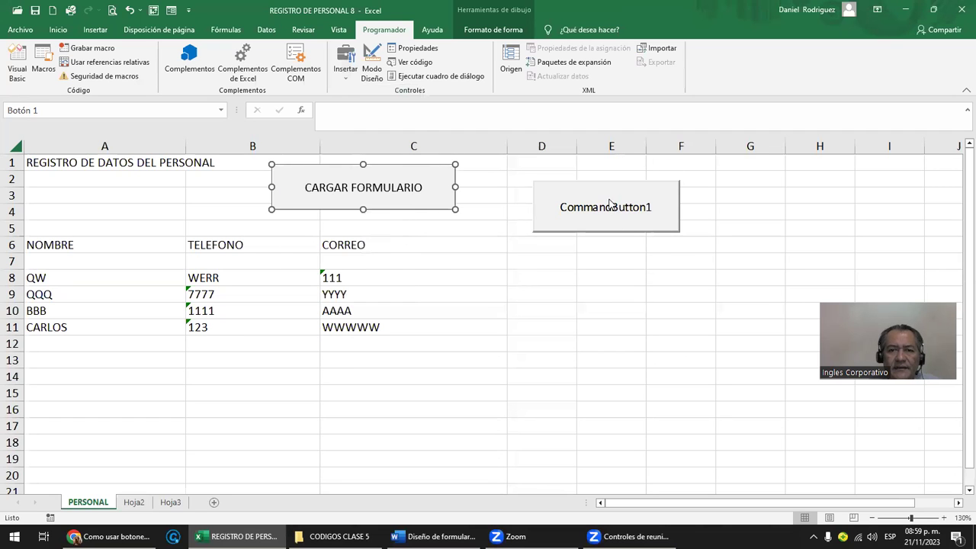
left_click(609, 202)
left_click(374, 82)
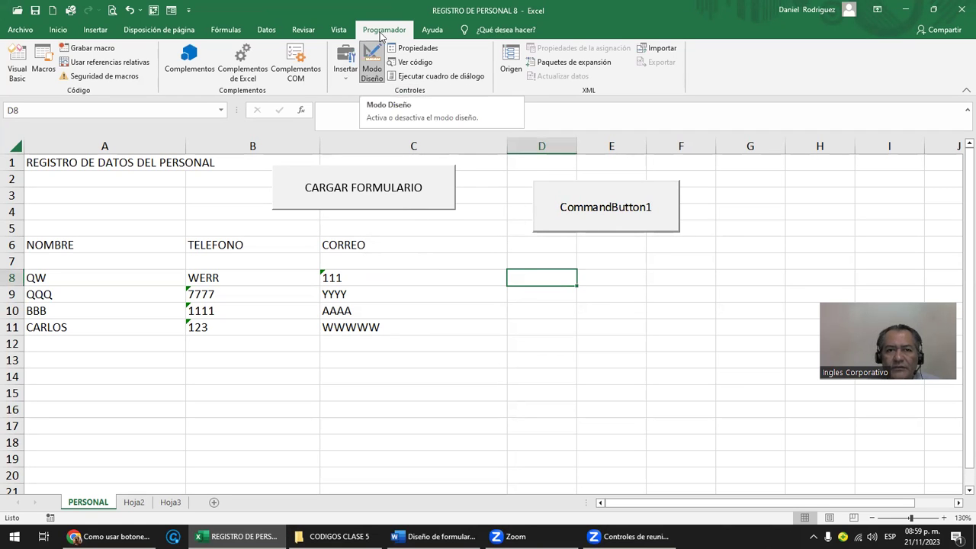
- Add a Show line after Load PERSONAL in CommandButton1_Click, then Alt+F11 back to Excel
double_click(580, 188)
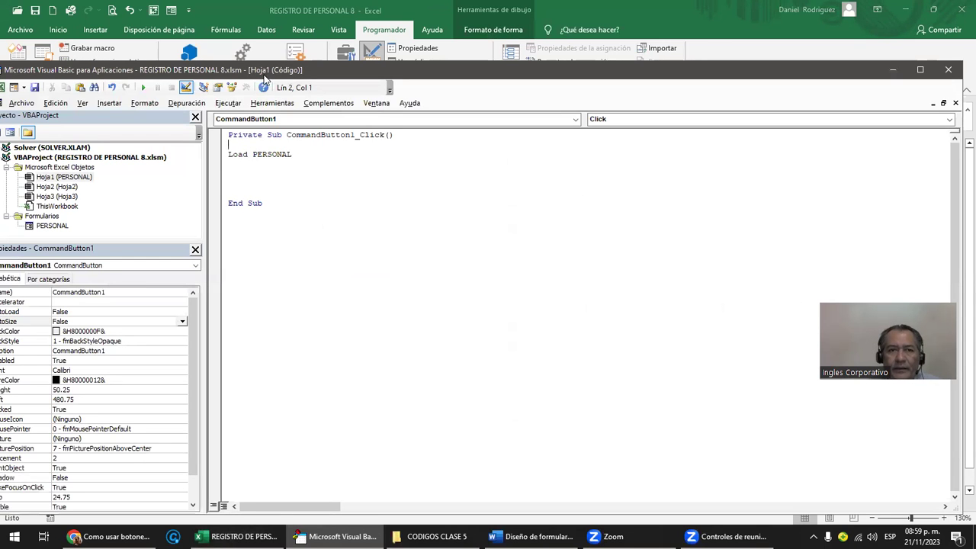
left_click_drag(269, 73, 390, 55)
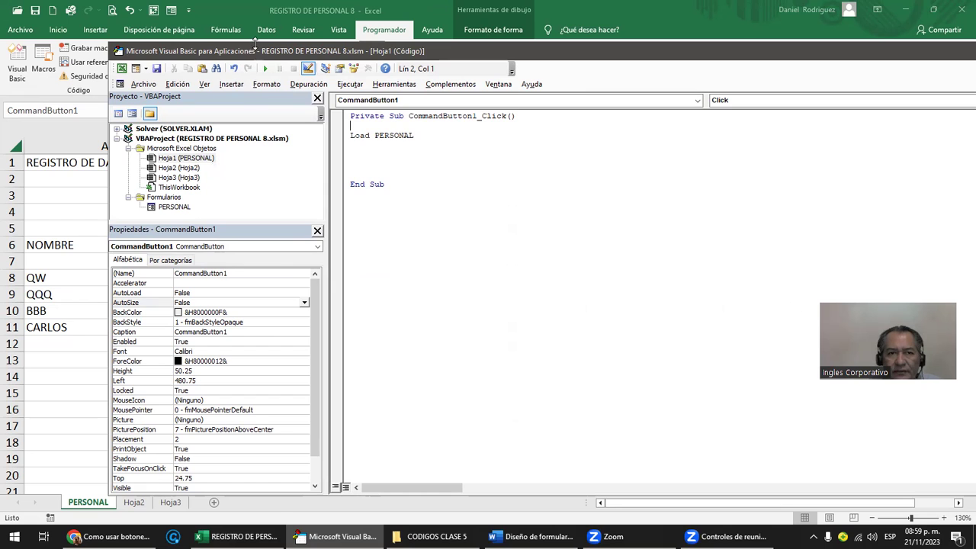
left_click_drag(276, 52, 327, 41)
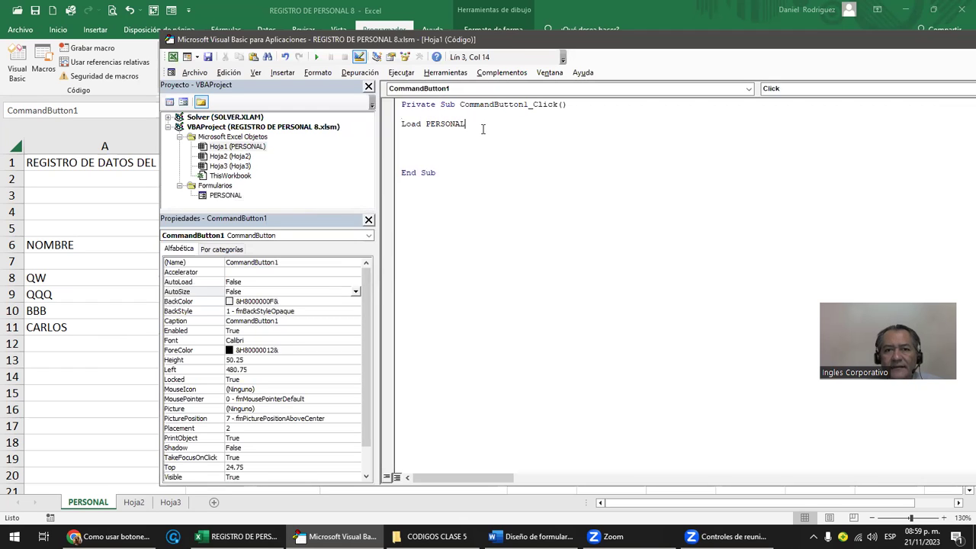
key("Return")
type("SHOW")
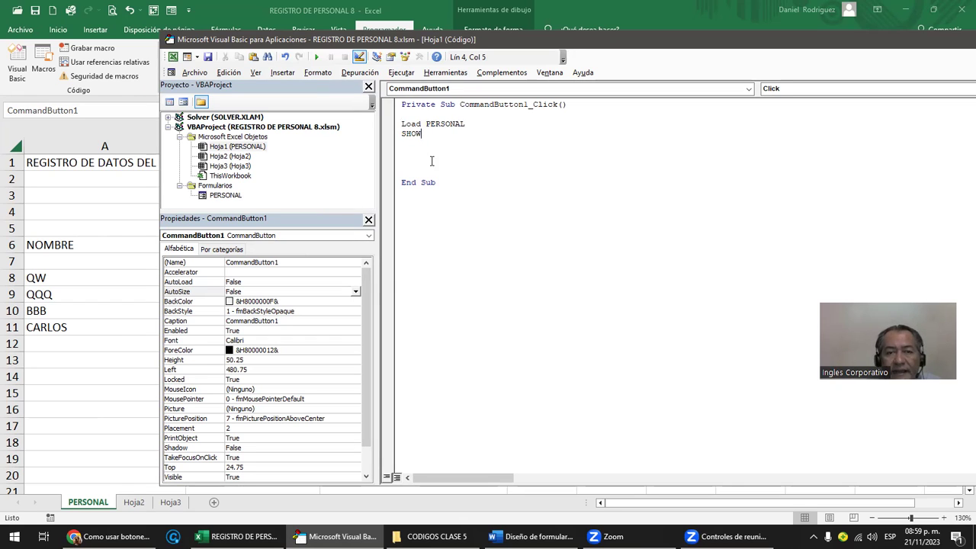
left_click_drag(402, 121, 437, 155)
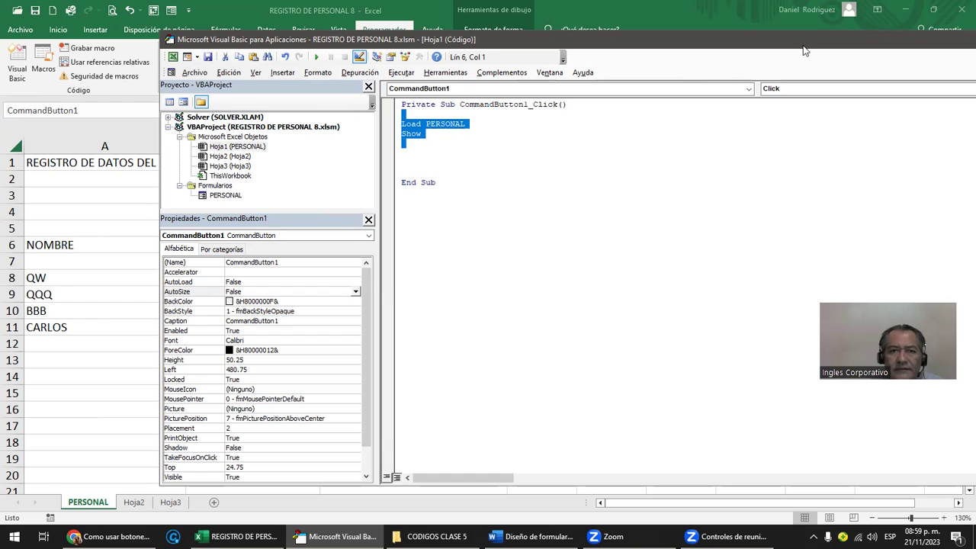
key("alt+F11")
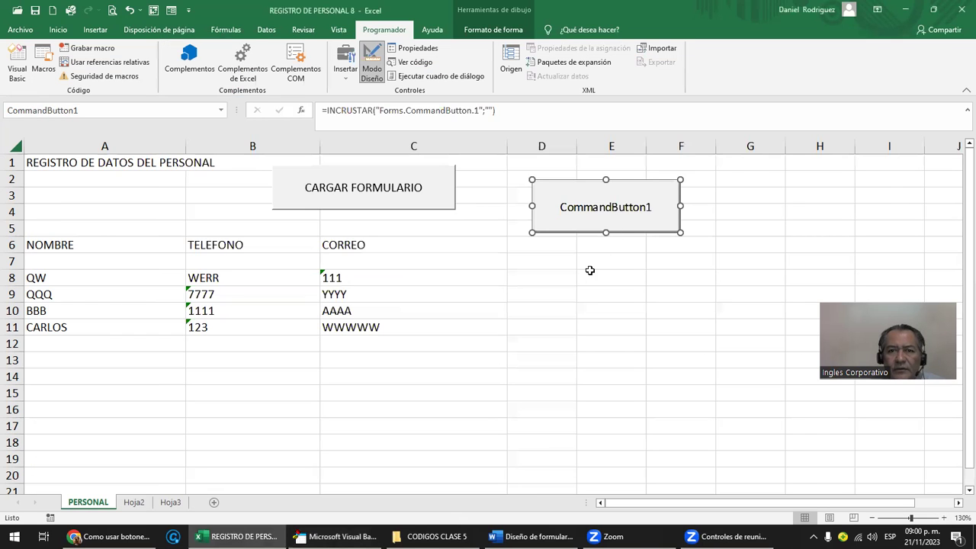
- Select the PERSONAL form in the Visual Basic editor and run it with F5
left_click(562, 277)
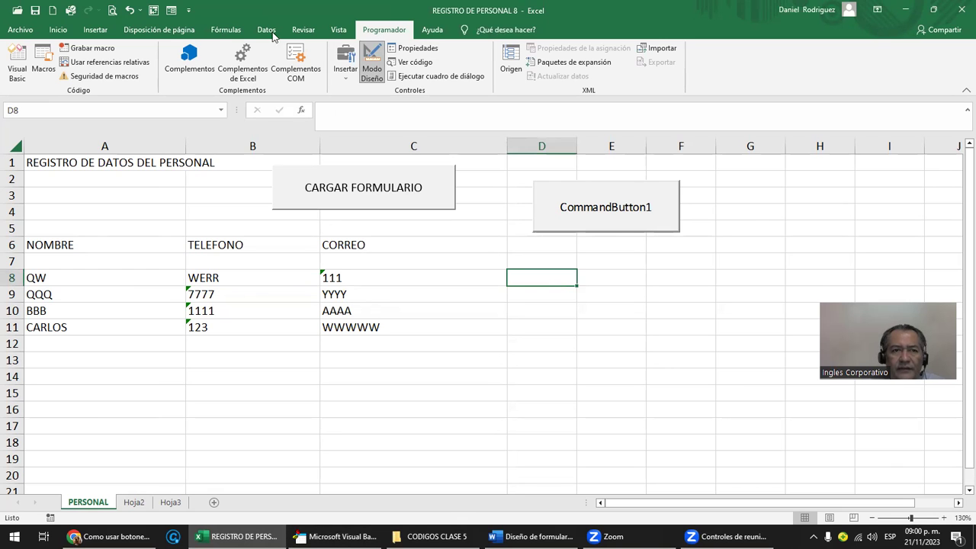
left_click(21, 82)
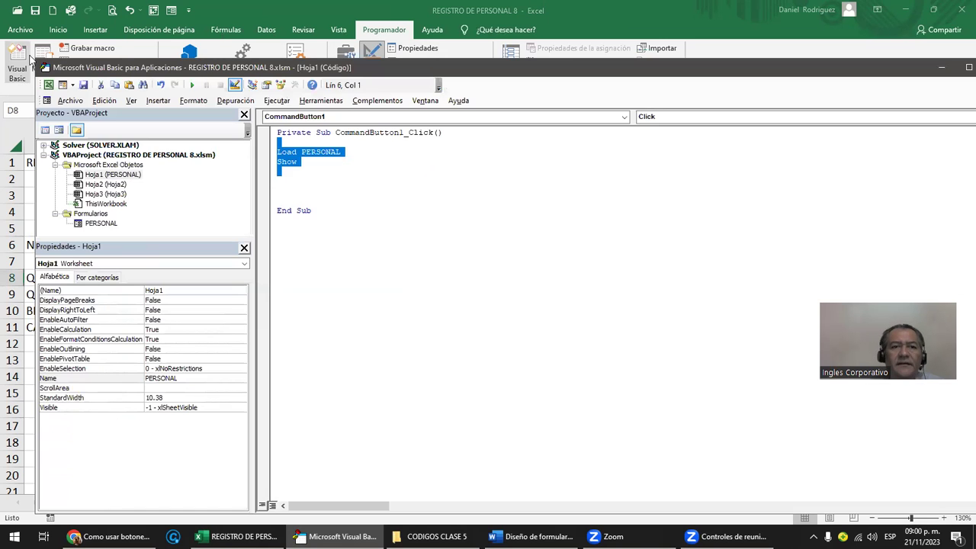
left_click(100, 224)
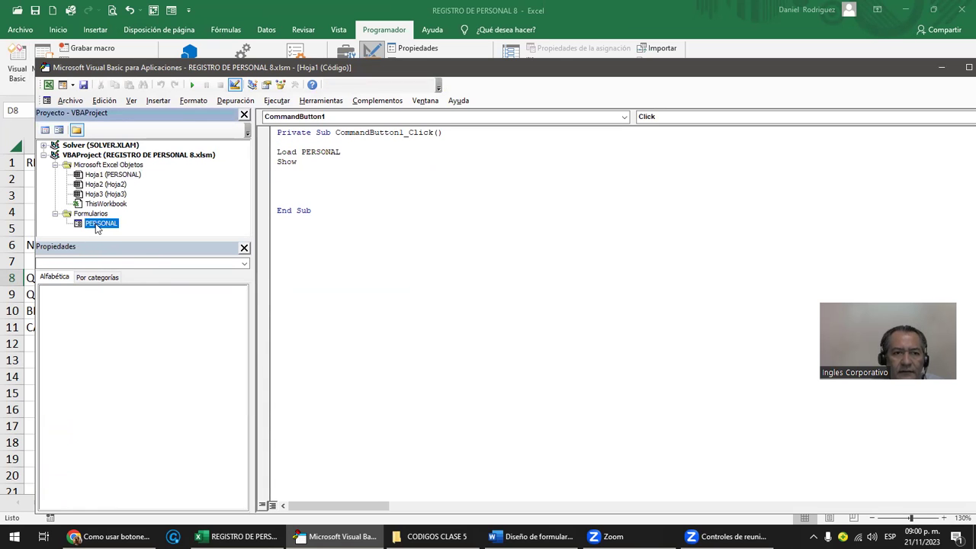
left_click(192, 86)
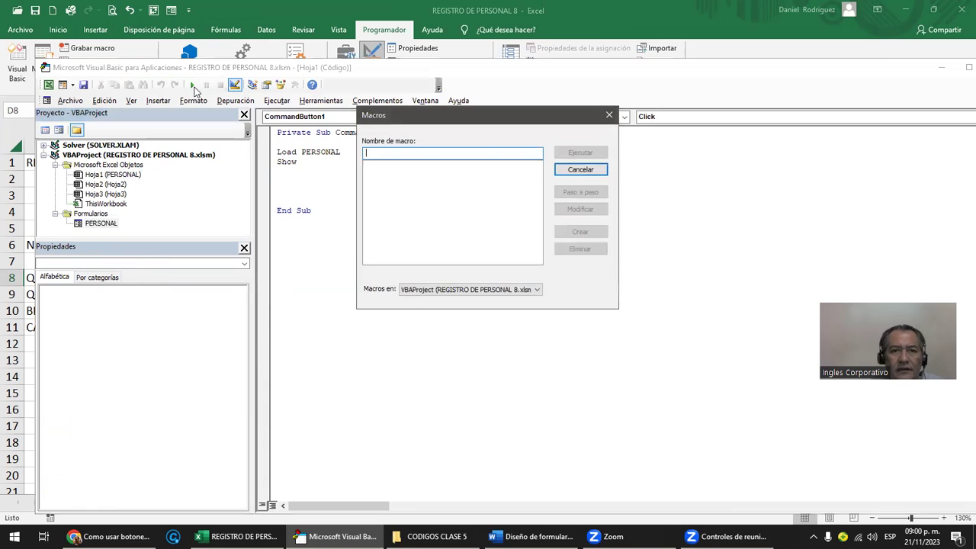
key("Escape")
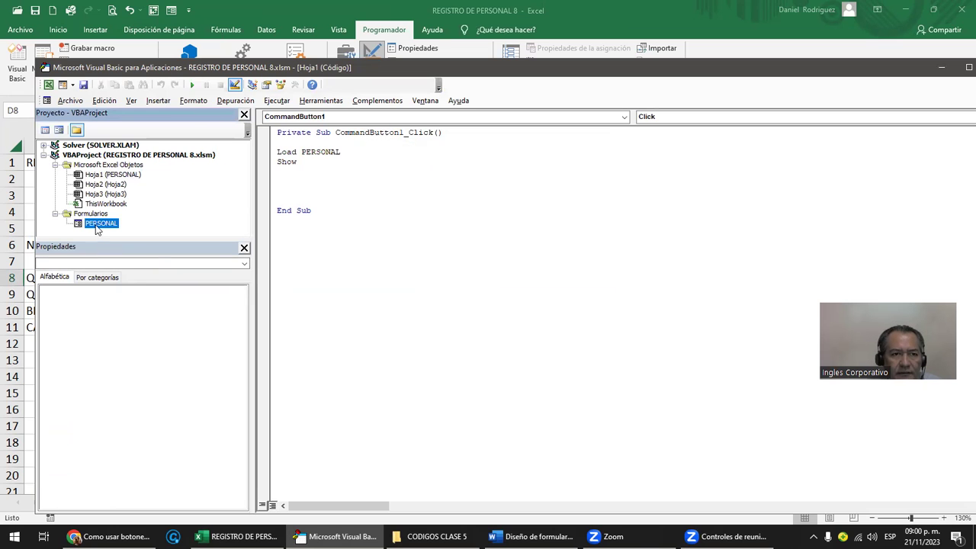
double_click(97, 225)
left_click(192, 85)
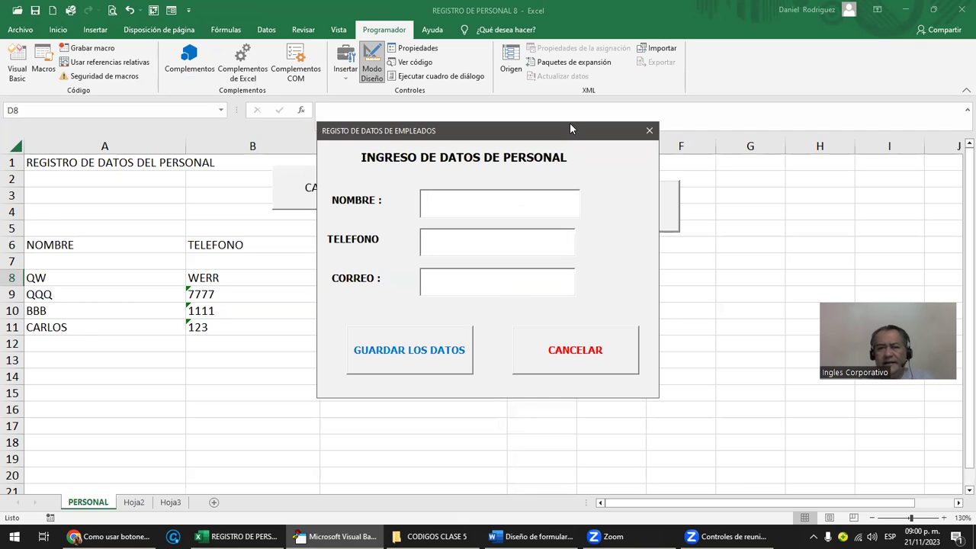
- Close the staff entry form and the Visual Basic editor
left_click(647, 131)
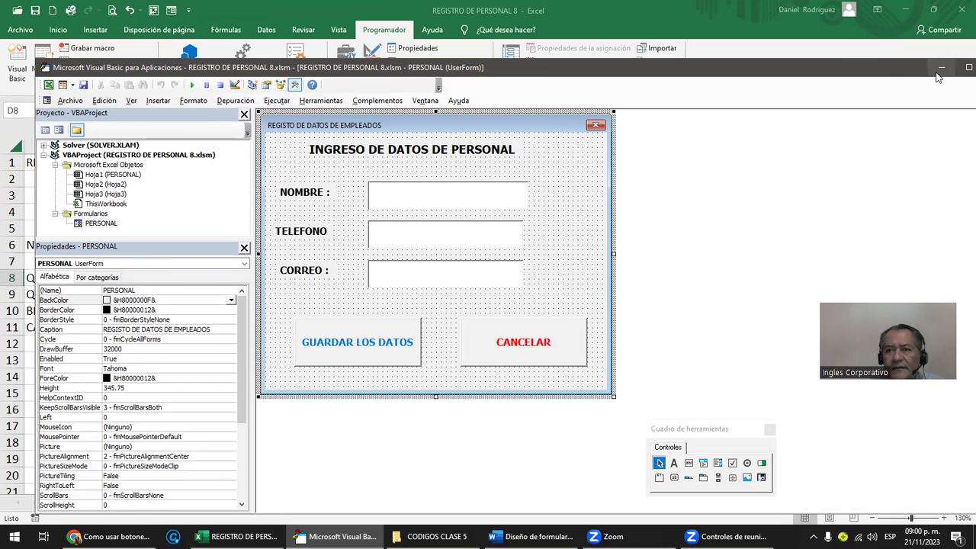
left_click_drag(869, 75, 721, 69)
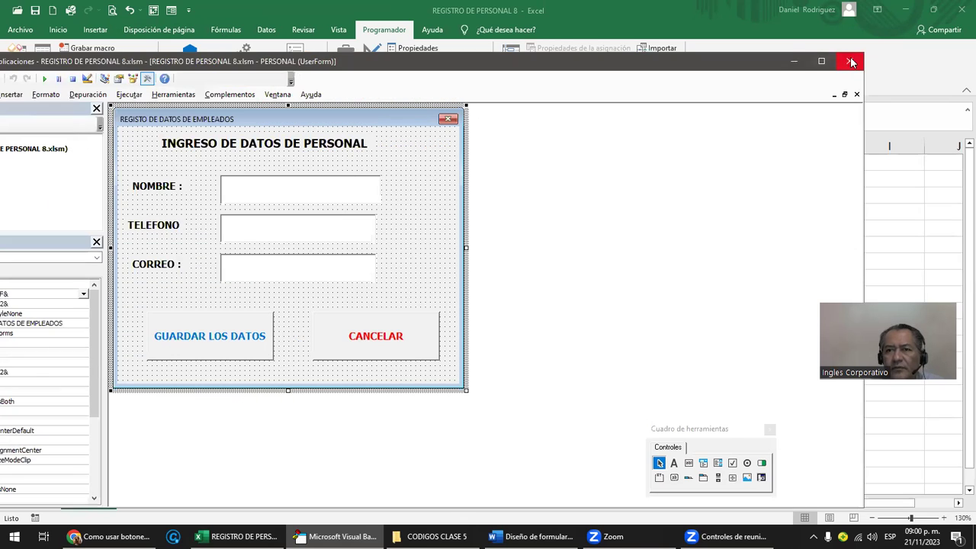
left_click(851, 62)
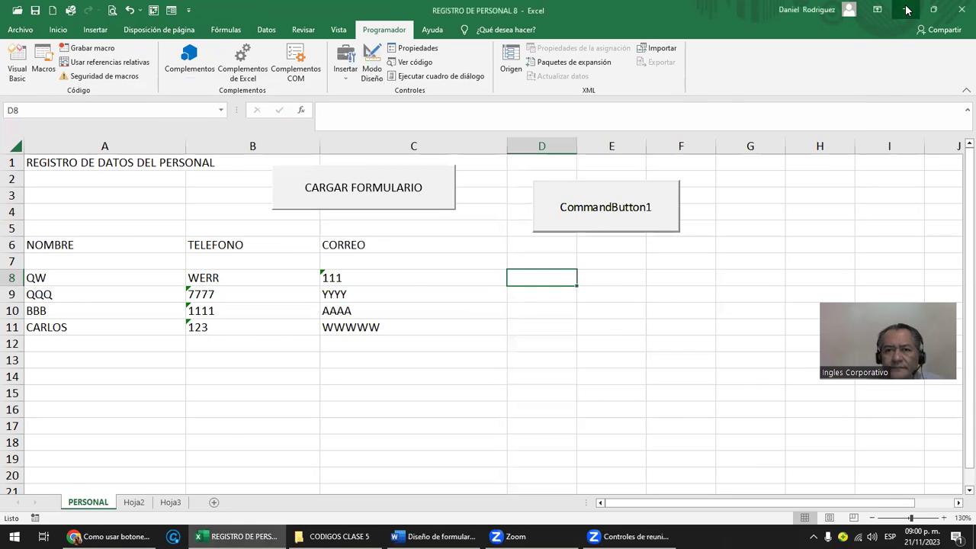
- Minimize Excel and Word and open the CODIGOS CLASE 5 desktop folder
left_click(905, 9)
left_click(906, 9)
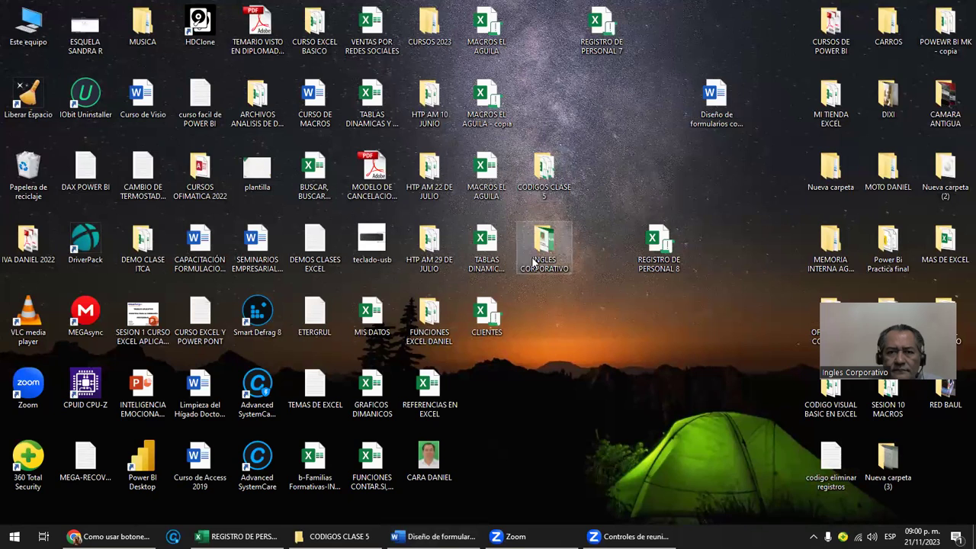
double_click(544, 171)
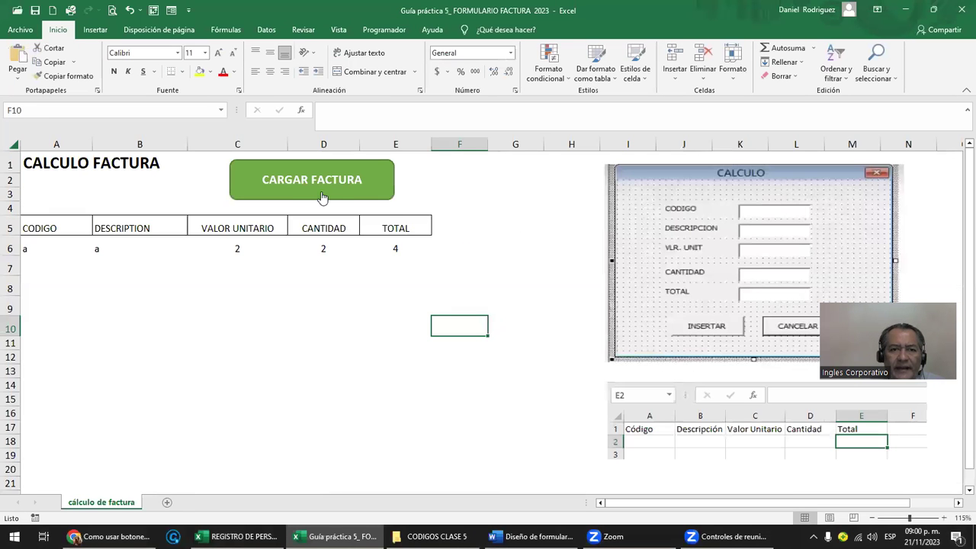
- Open the REGISTRO DE FACTURA form twice from CARGAR FACTURA, closing it each time
left_click(302, 180)
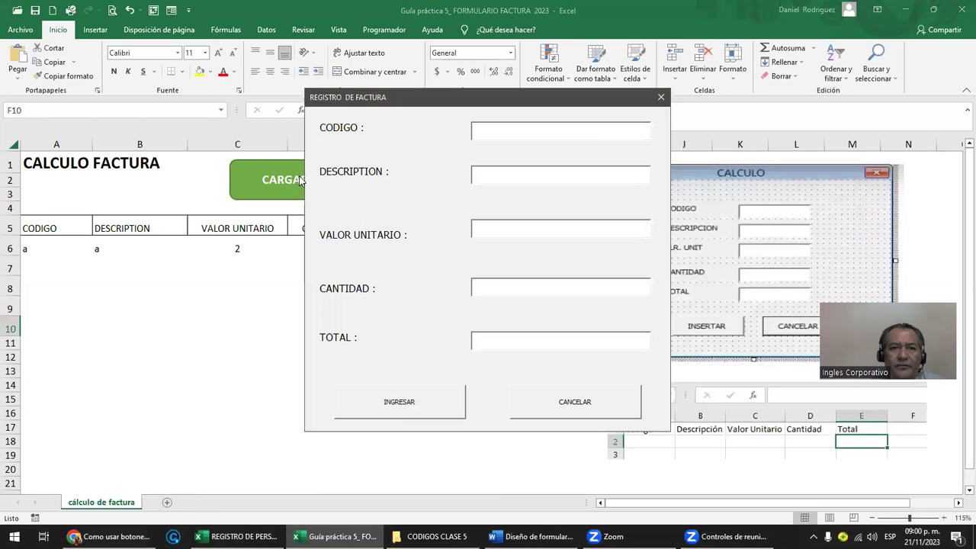
left_click(661, 98)
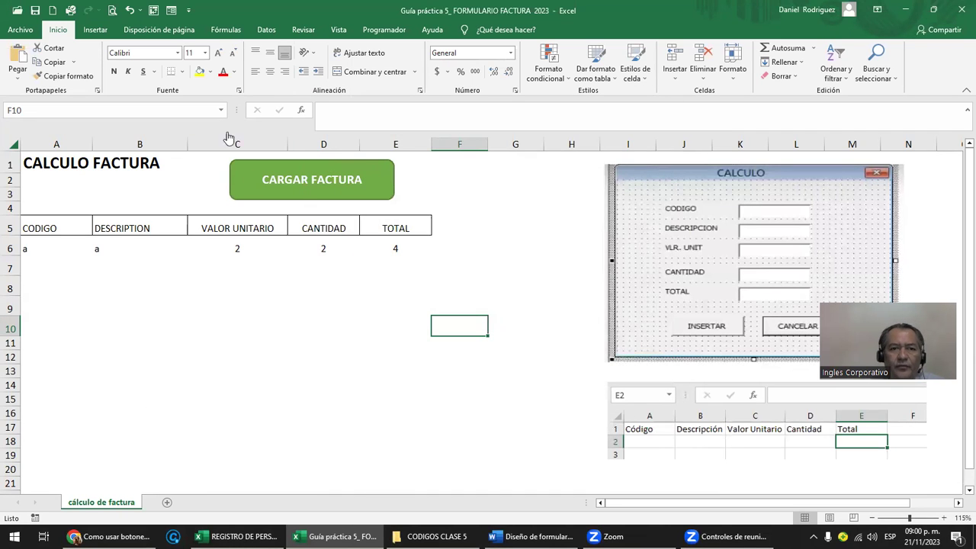
left_click(257, 169)
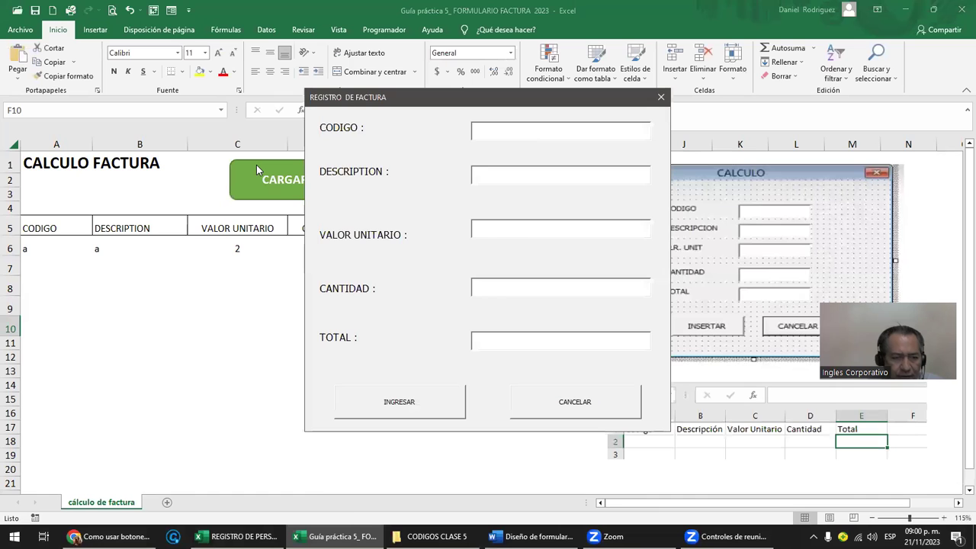
left_click(661, 97)
- View the CARGAR FACTURA shape's options, then dismiss them and deselect the shape
right_click(354, 194)
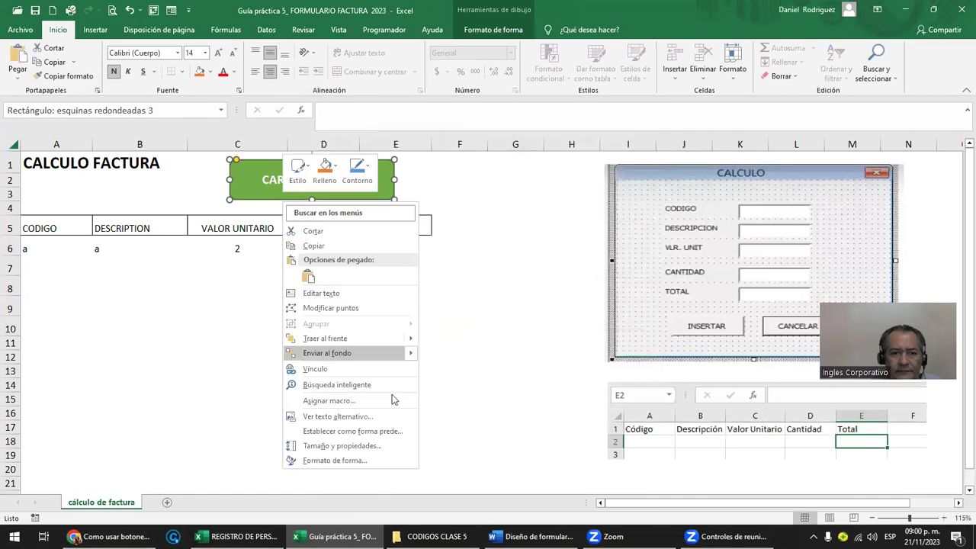
left_click(336, 179)
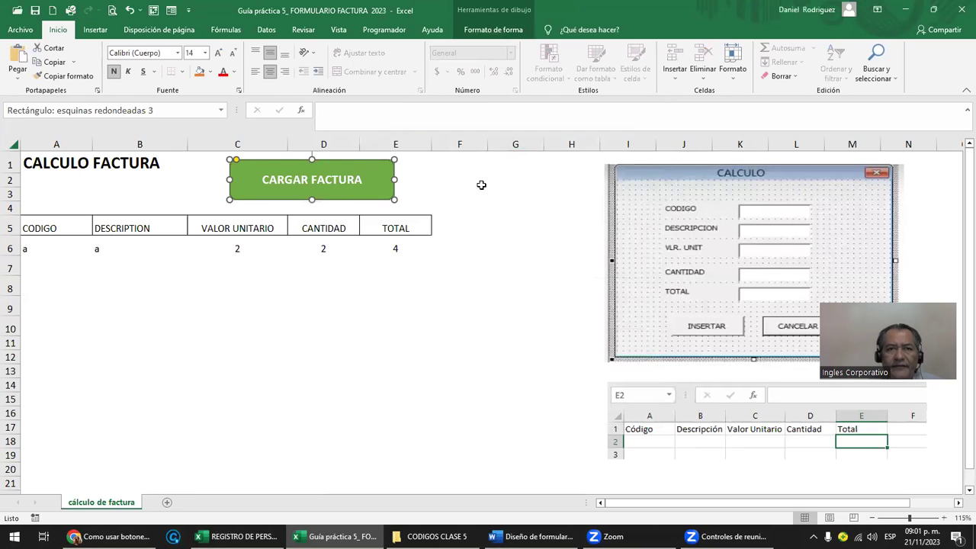
key("Escape")
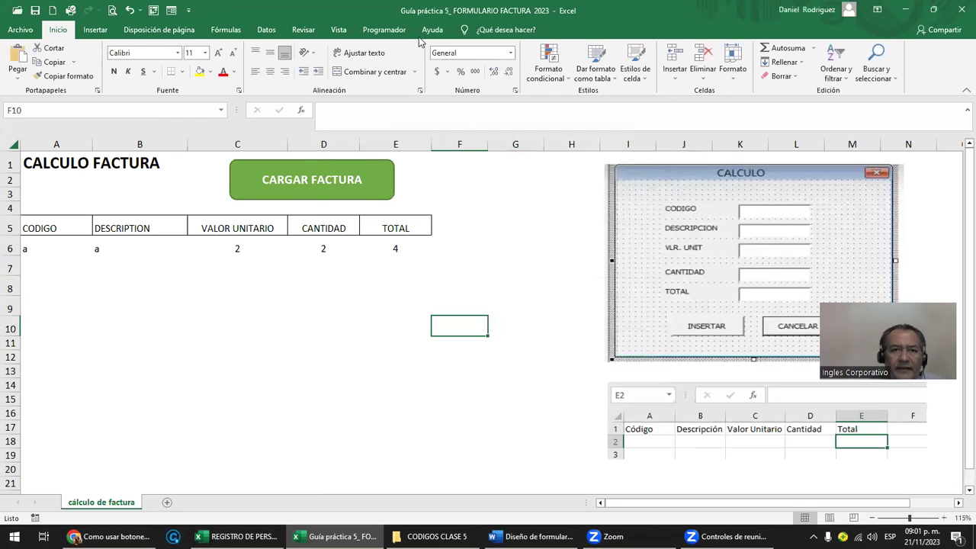
left_click(401, 35)
- Review Módulo2's Formulario_calculo macro with its Load calculo and calculo.Show lines
left_click(14, 63)
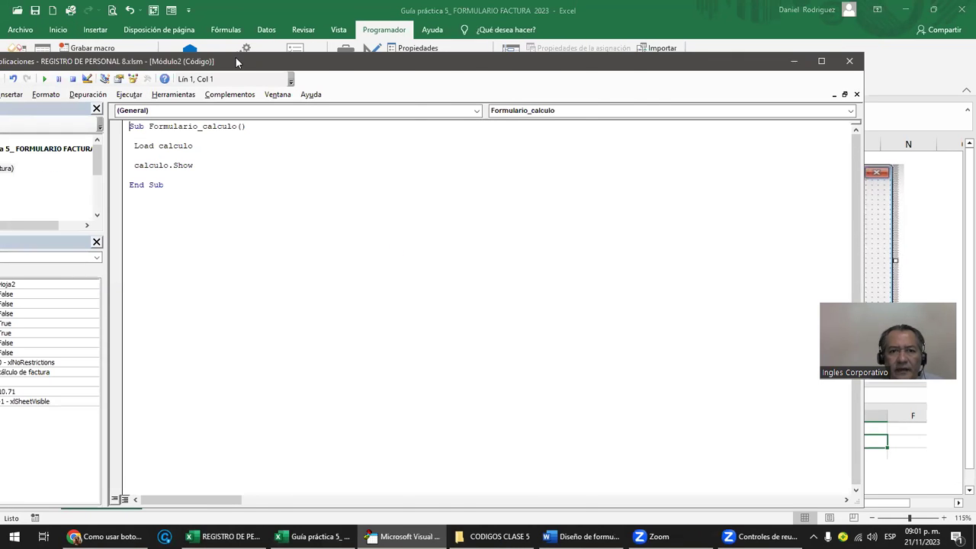
left_click_drag(235, 57, 580, 64)
left_click_drag(479, 152, 537, 152)
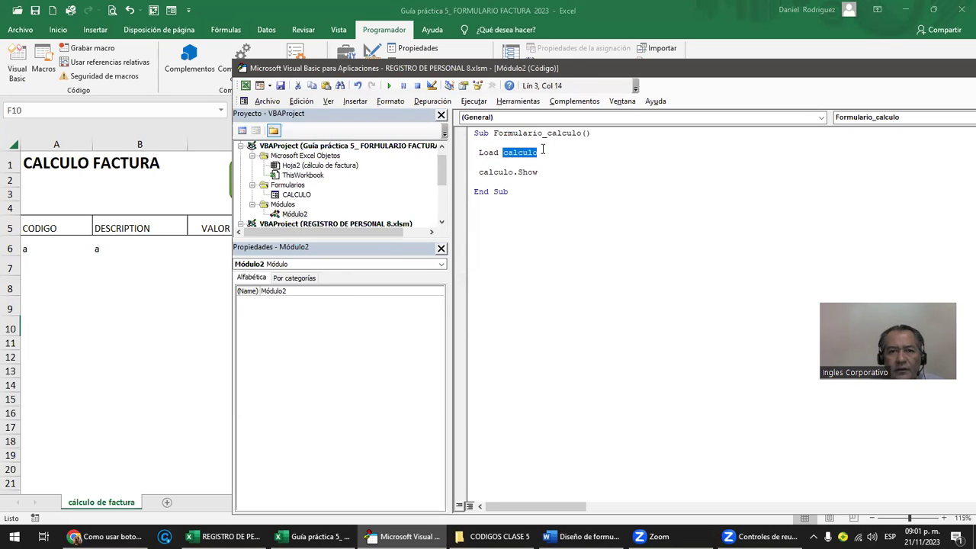
left_click_drag(477, 172, 513, 171)
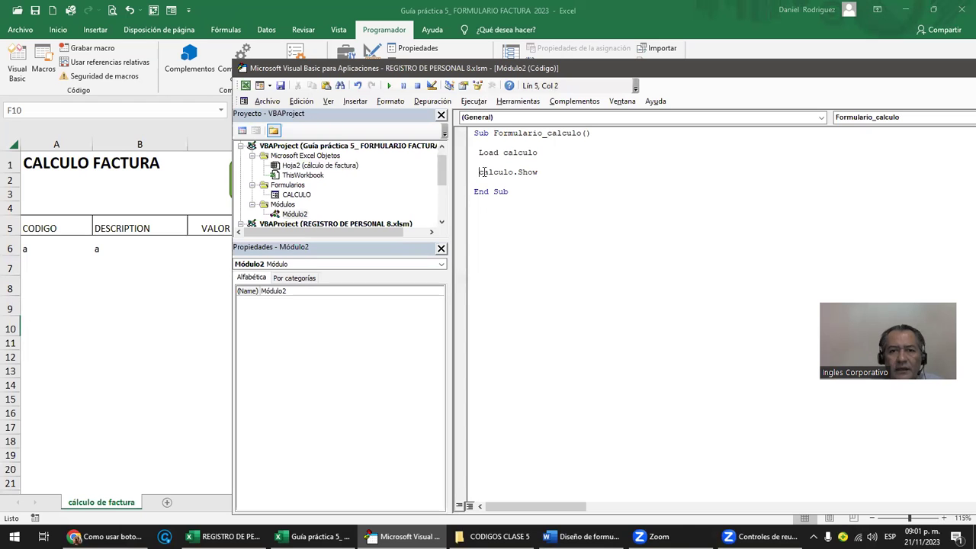
left_click(522, 173)
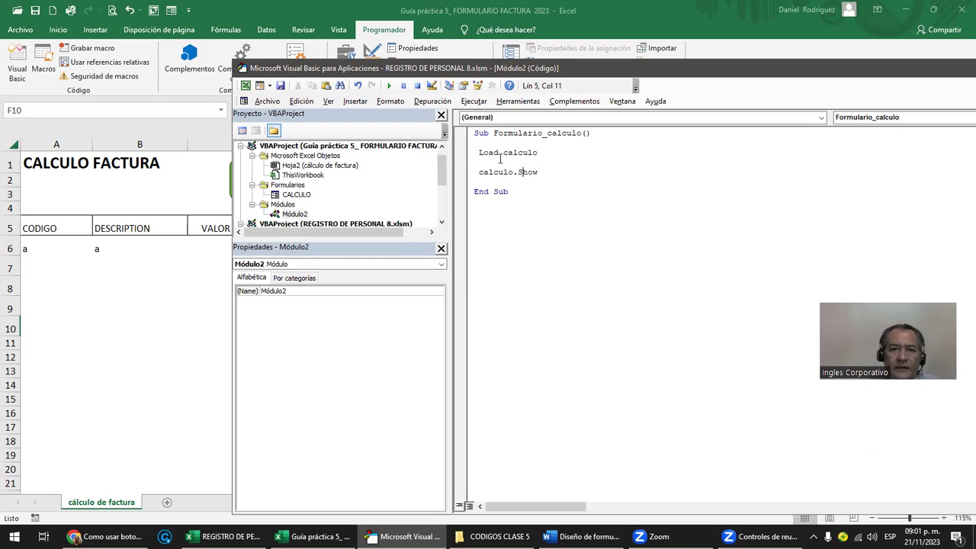
left_click_drag(478, 151, 557, 173)
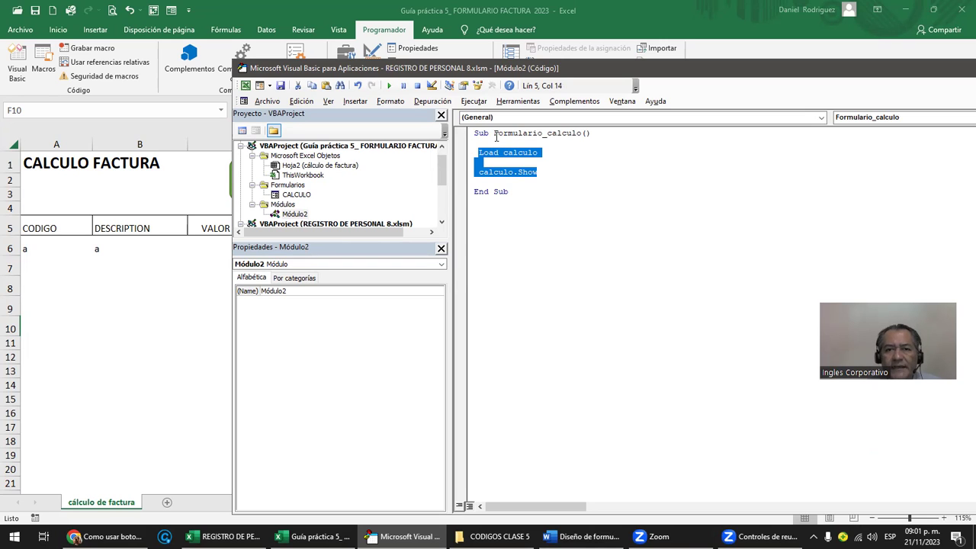
left_click_drag(494, 134, 580, 134)
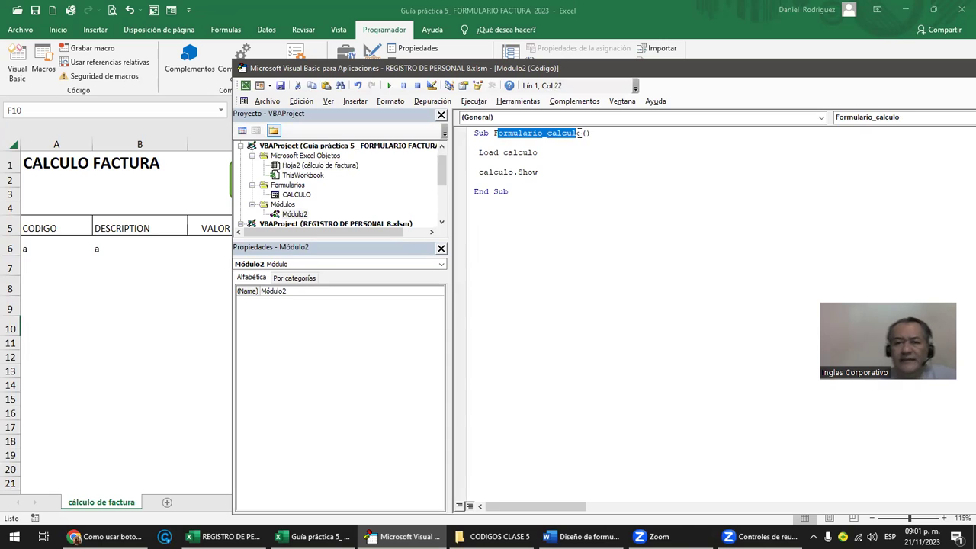
left_click(574, 160)
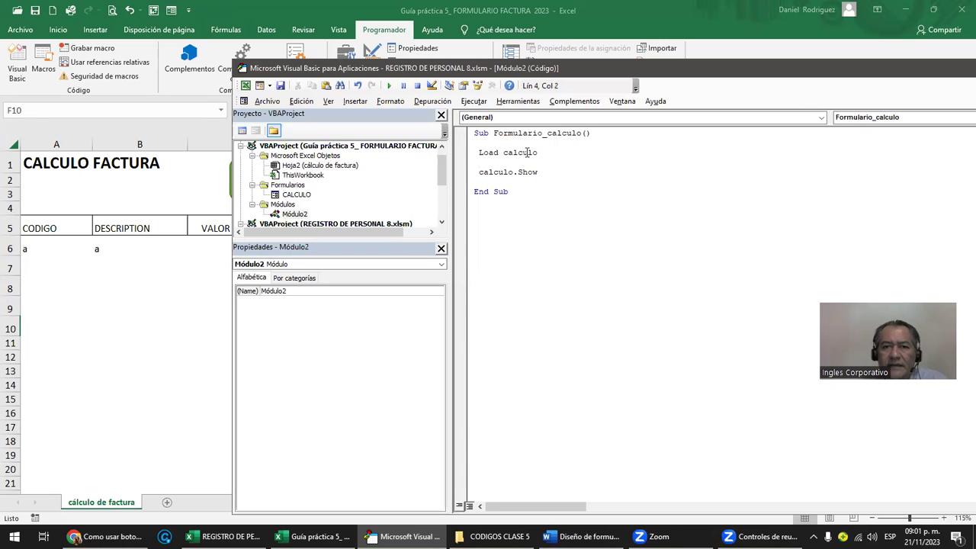
left_click_drag(546, 134, 581, 134)
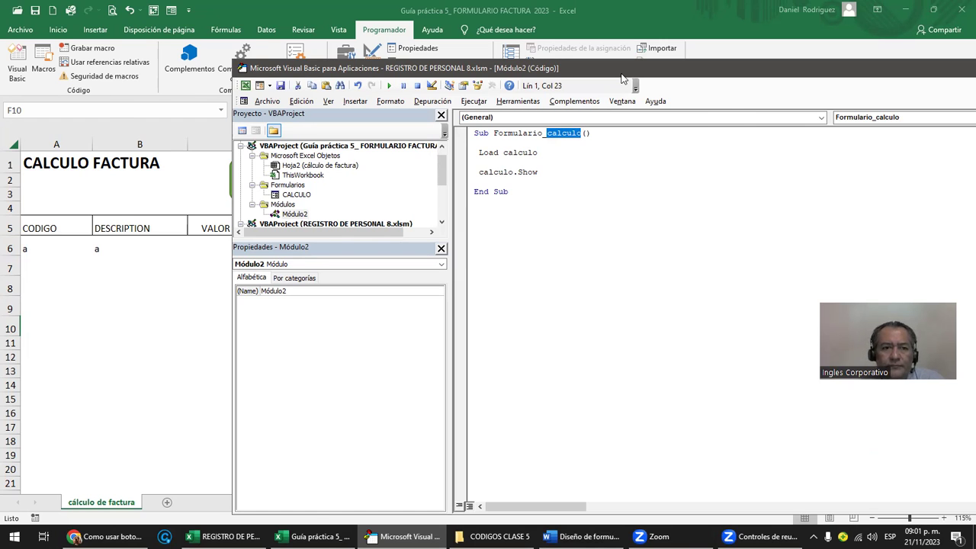
left_click_drag(621, 76, 468, 83)
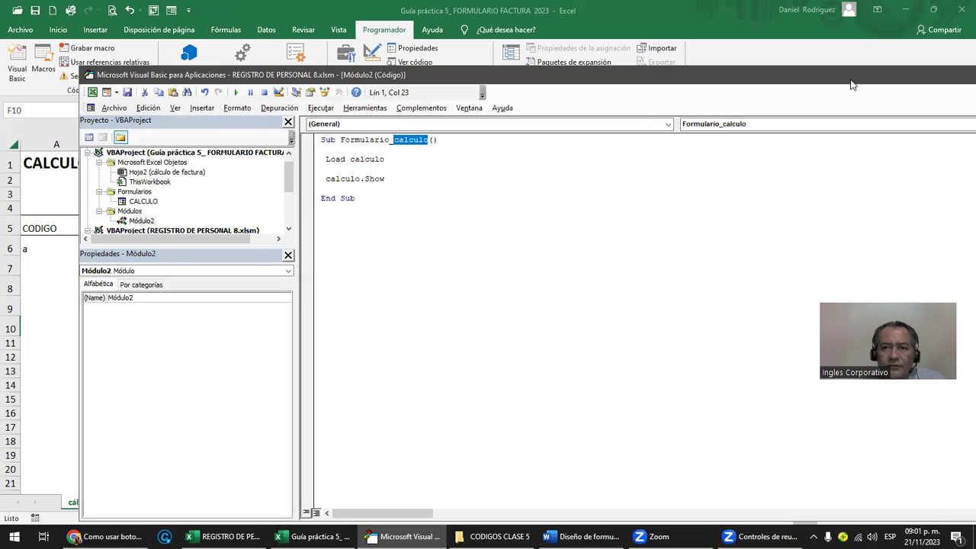
left_click_drag(852, 85, 734, 116)
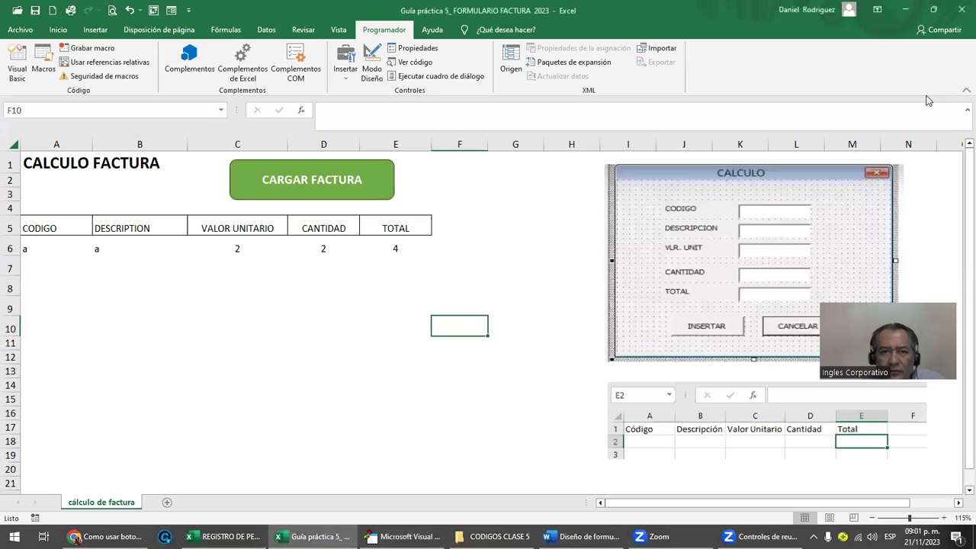
- Assign Formulario_calculo to the CARGAR FACTURA shape and review its code via Modificar
left_click(937, 106)
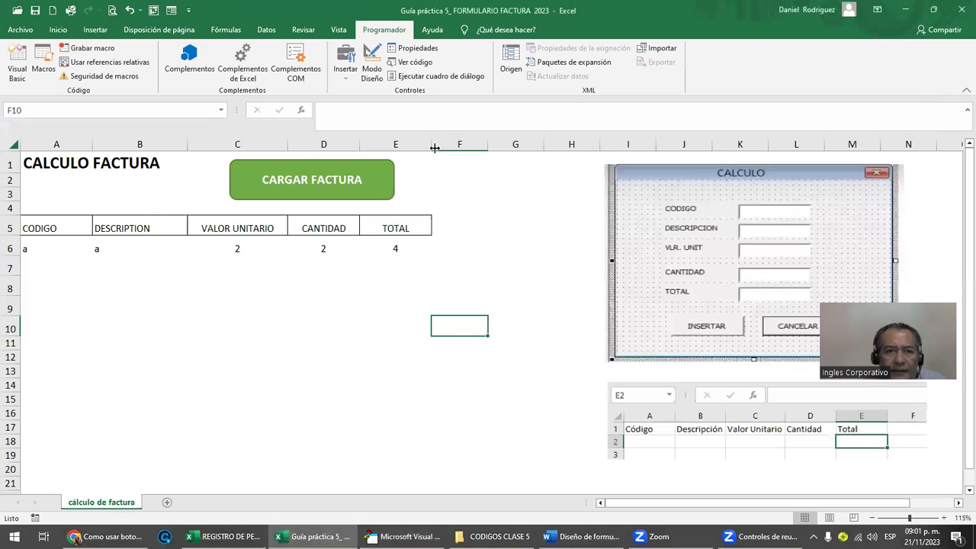
right_click(381, 193)
key("Escape")
right_click(386, 187)
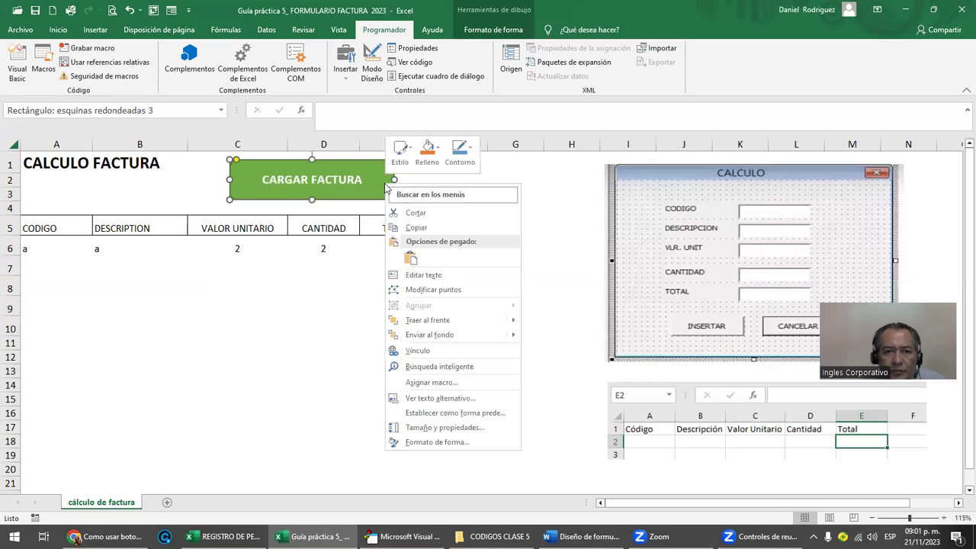
left_click(455, 384)
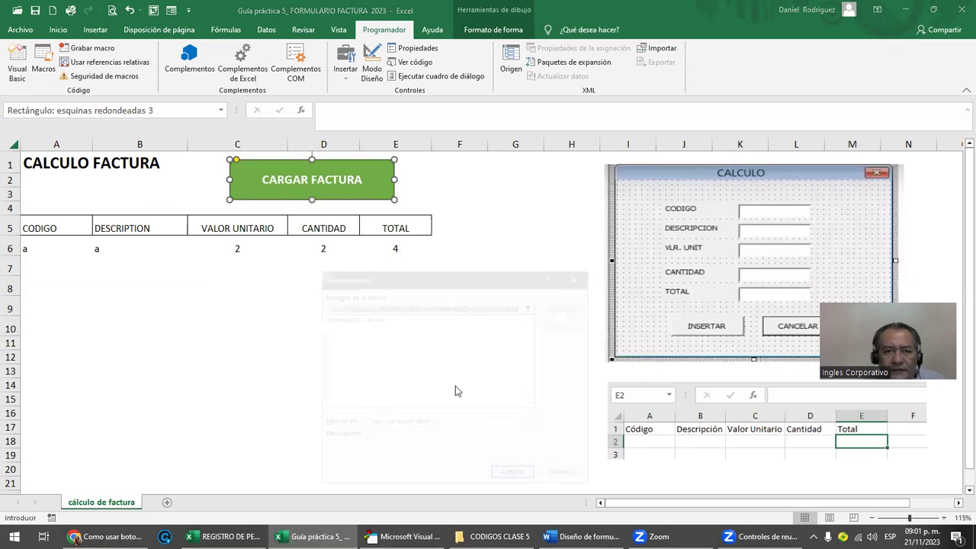
left_click_drag(440, 282, 573, 167)
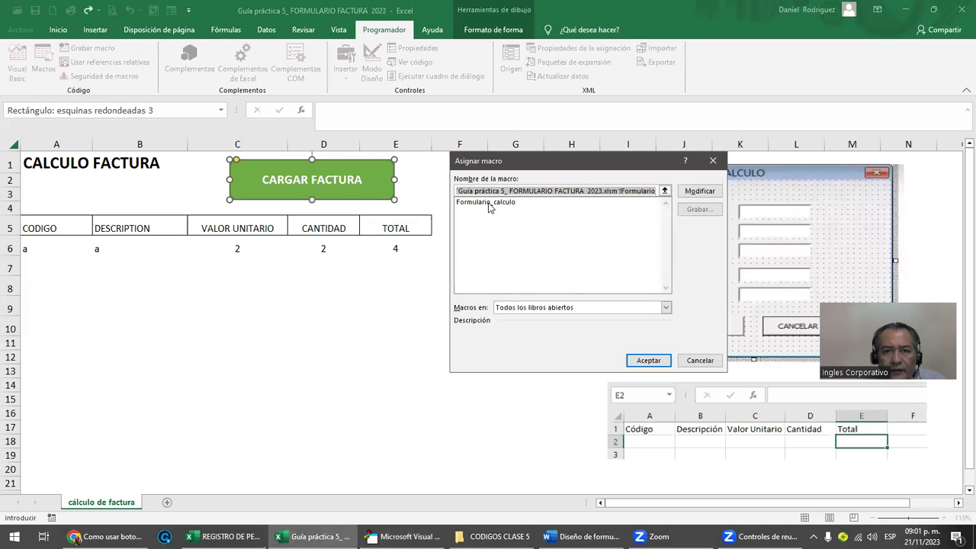
left_click(489, 203)
left_click(699, 190)
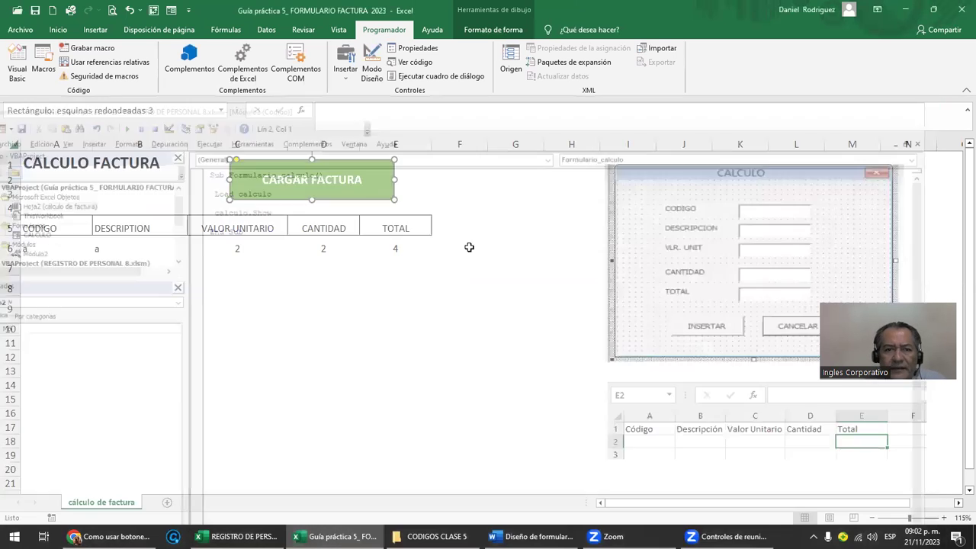
left_click(923, 108)
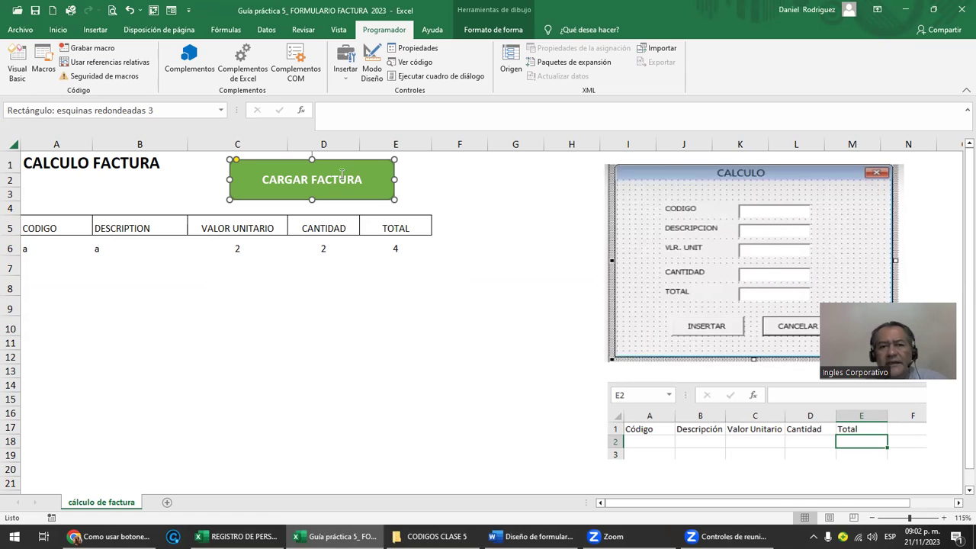
- Reassign Formulario_calculo to CARGAR FACTURA, check its Load and Show lines, then select cell E10
right_click(407, 185)
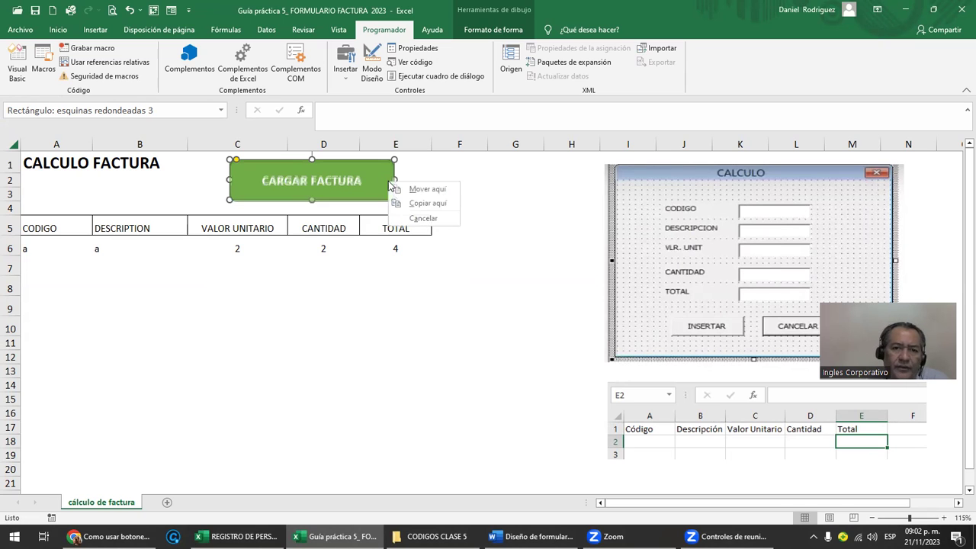
left_click(375, 192)
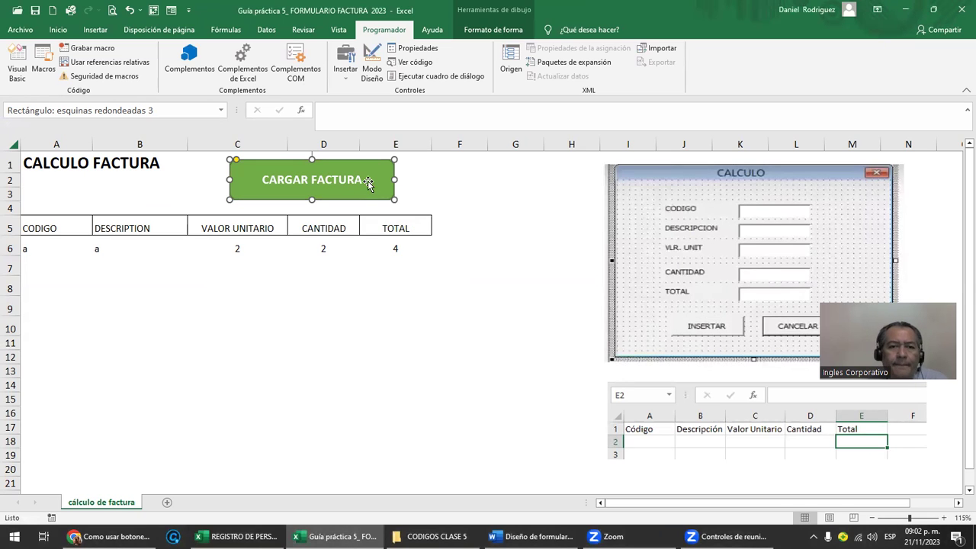
right_click(367, 180)
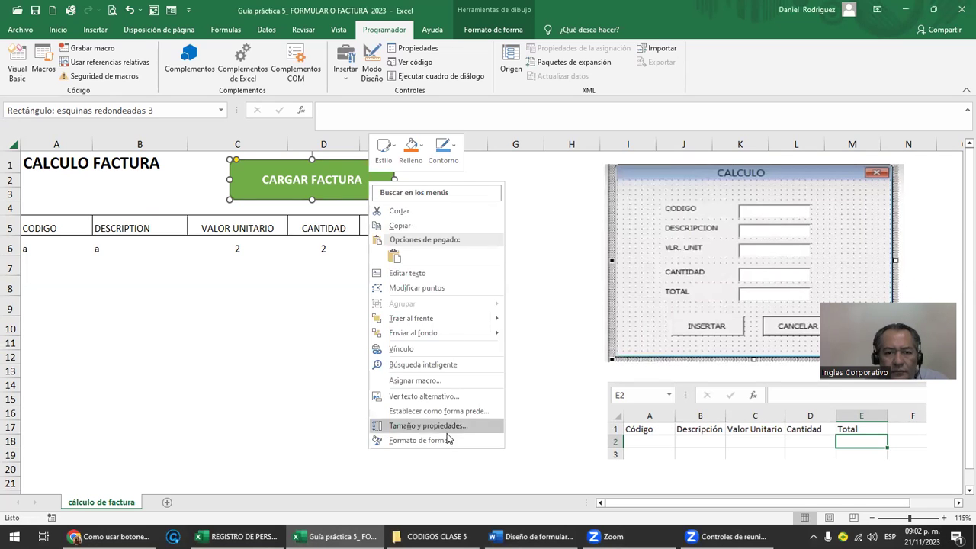
left_click(446, 380)
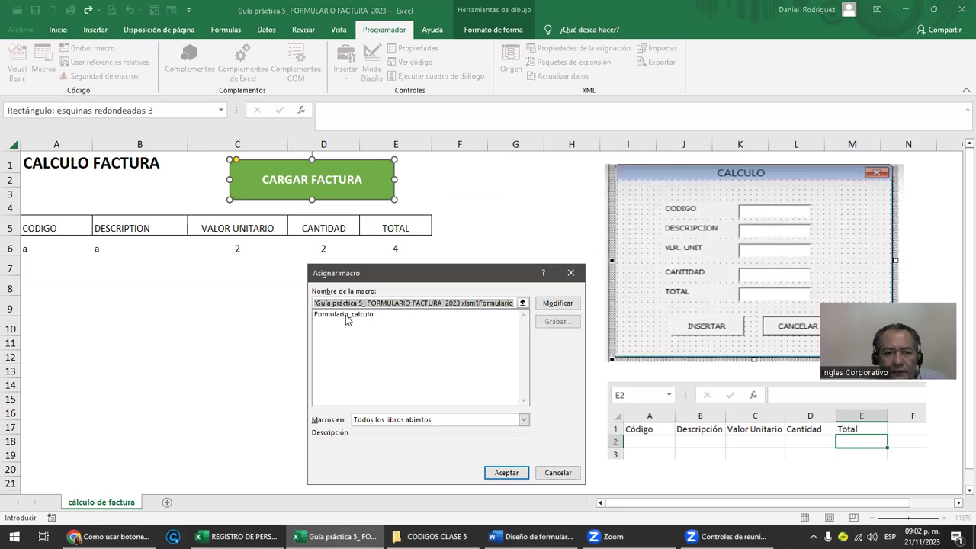
left_click(345, 314)
left_click(557, 303)
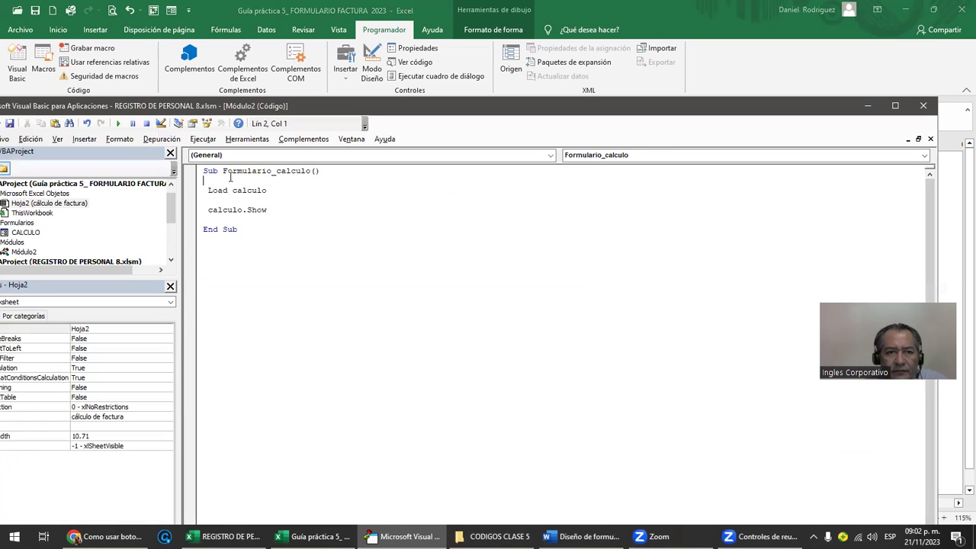
left_click_drag(223, 173, 281, 172)
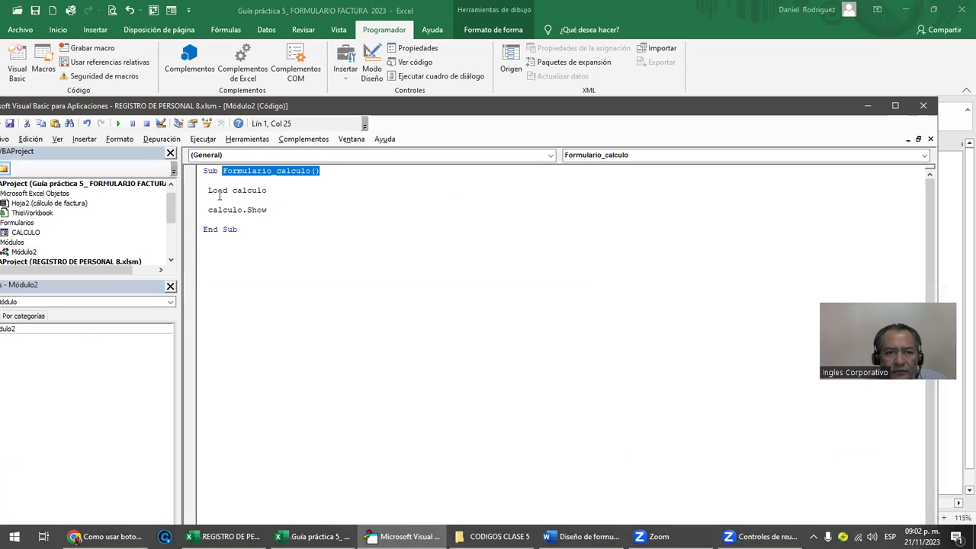
left_click_drag(207, 190, 279, 190)
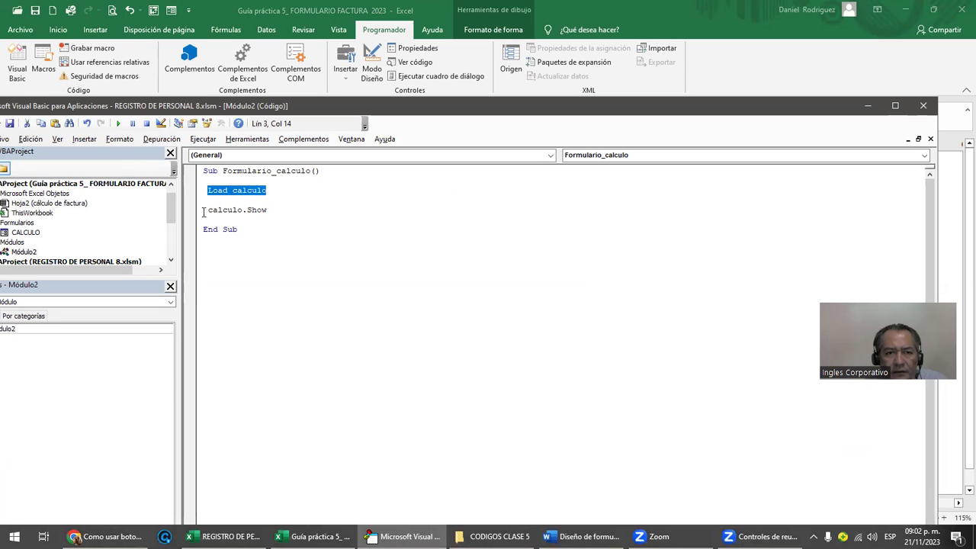
left_click_drag(203, 212, 289, 207)
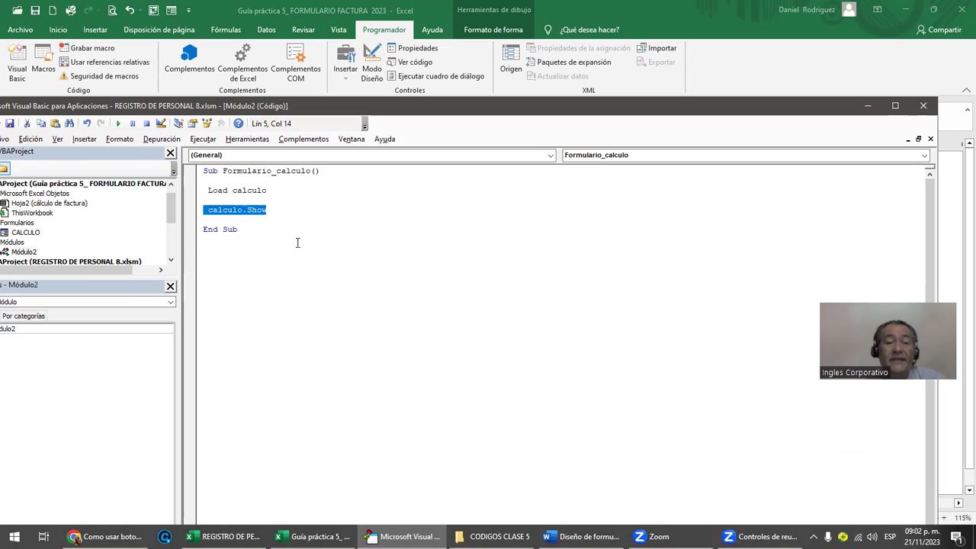
left_click(296, 239)
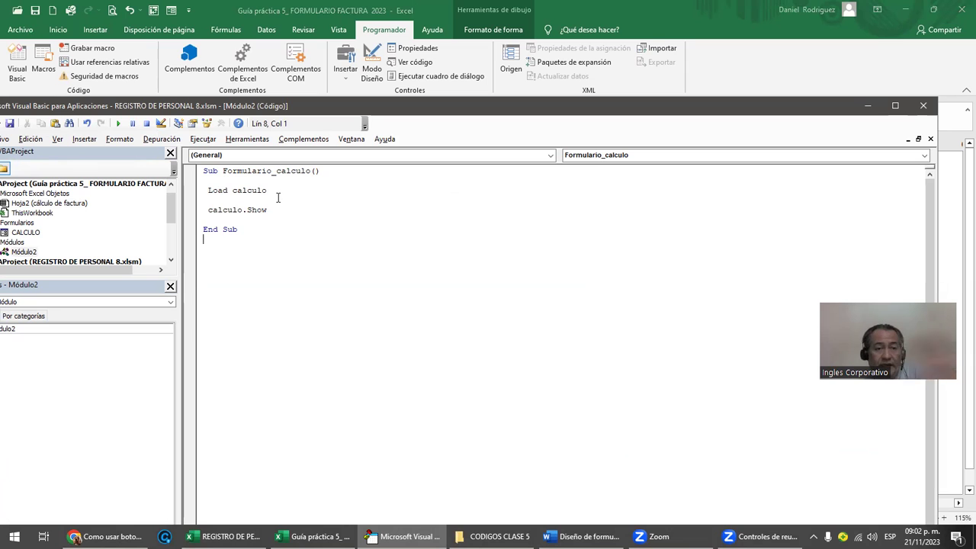
left_click(922, 106)
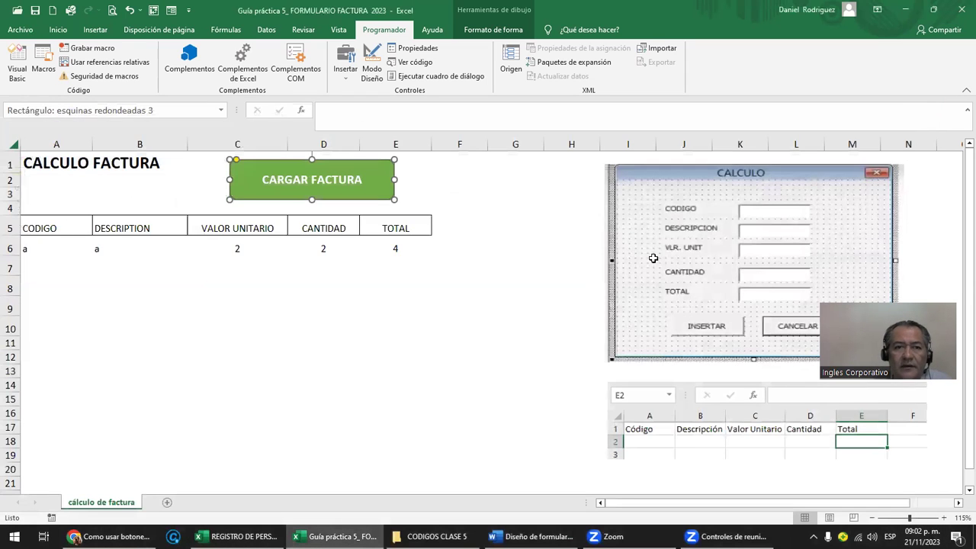
left_click(361, 328)
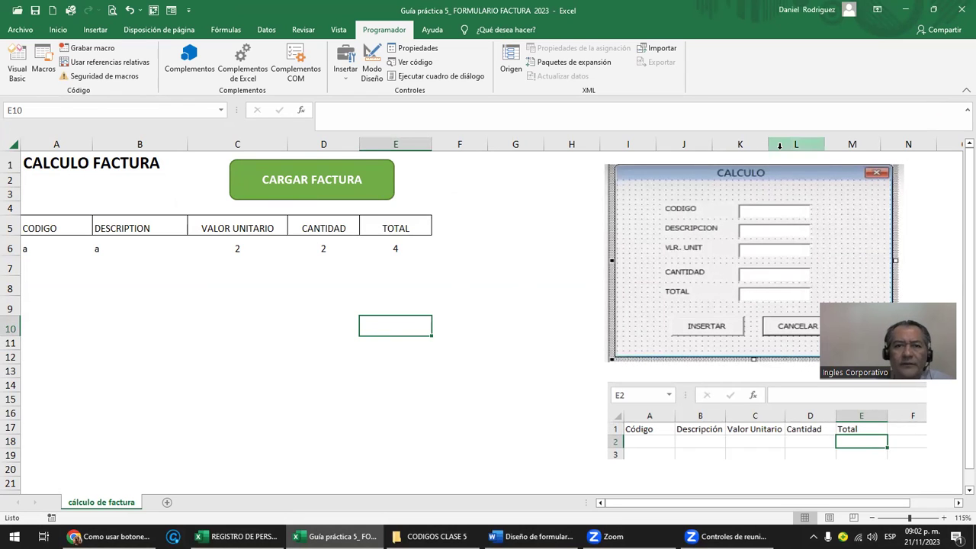
- Close the FORMULARIO FACTURA workbook and open the REGISTRO DE PERSONAL 8 Visual Basic editor to view the PERSONAL UserForm
left_click(958, 10)
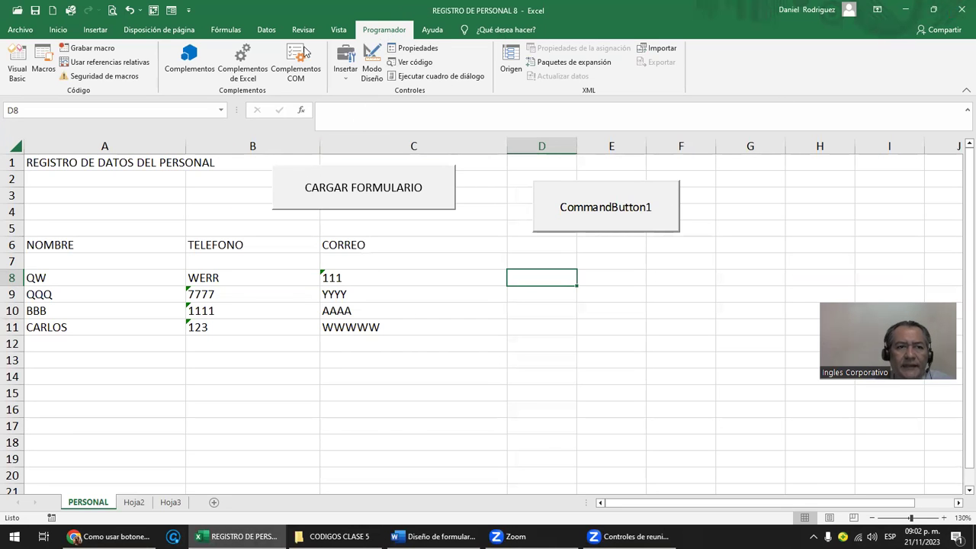
left_click(16, 67)
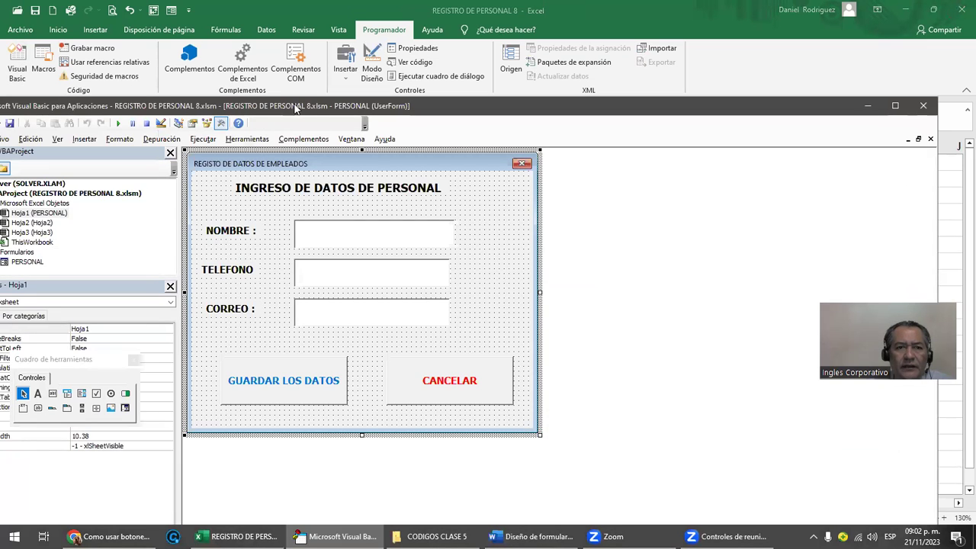
left_click_drag(296, 109, 464, 52)
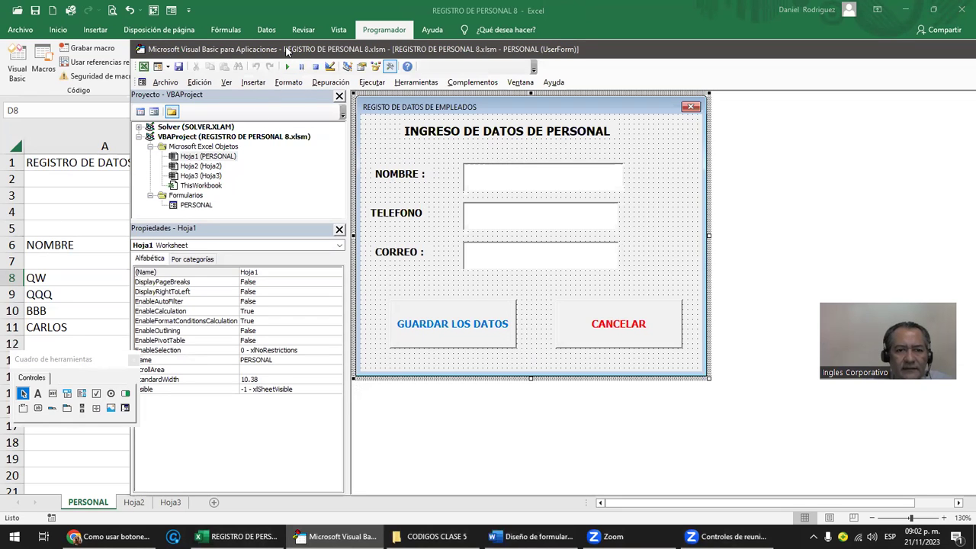
left_click_drag(286, 50, 420, 264)
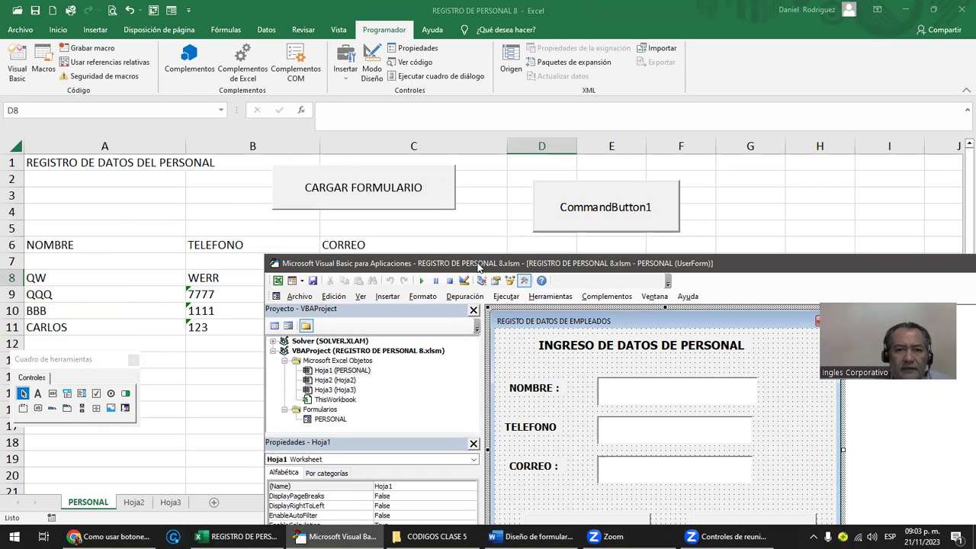
left_click_drag(482, 268, 541, 151)
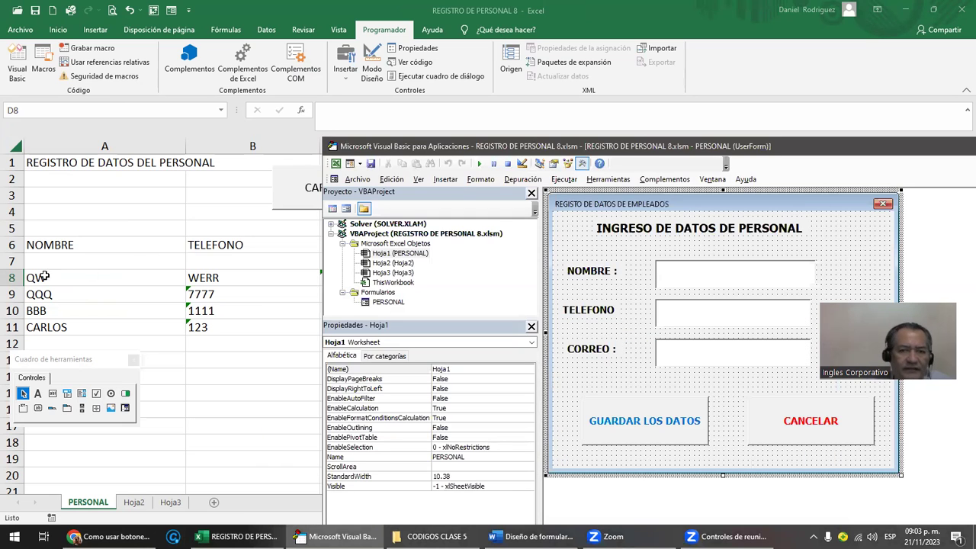
left_click_drag(513, 146, 457, 57)
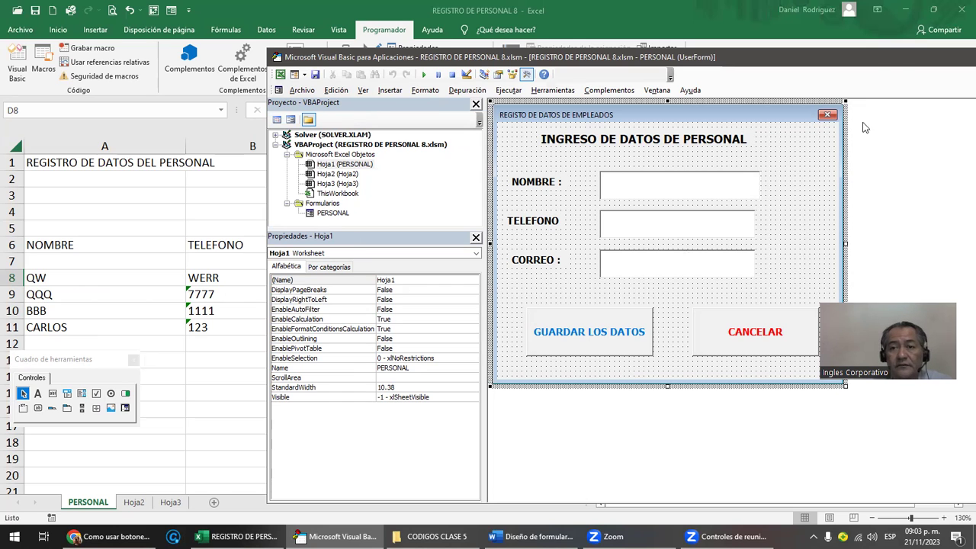
- Maximize and then close the Visual Basic editor, returning to cell C12 on the PERSONAL sheet
double_click(857, 60)
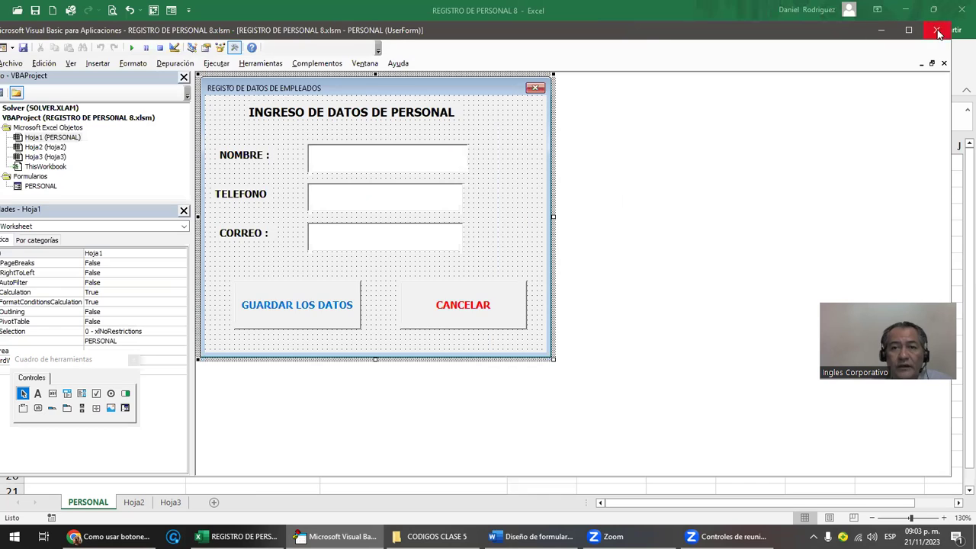
left_click(935, 30)
left_click(473, 338)
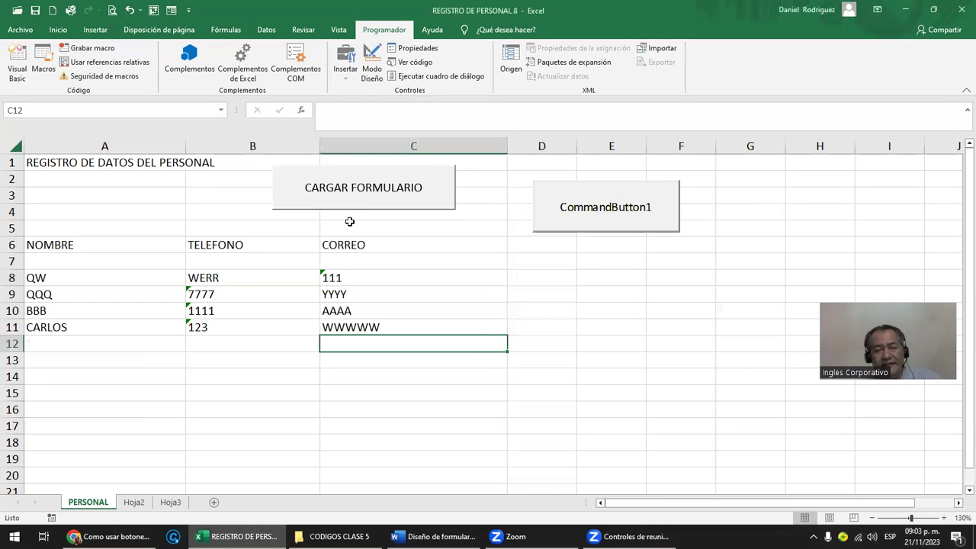